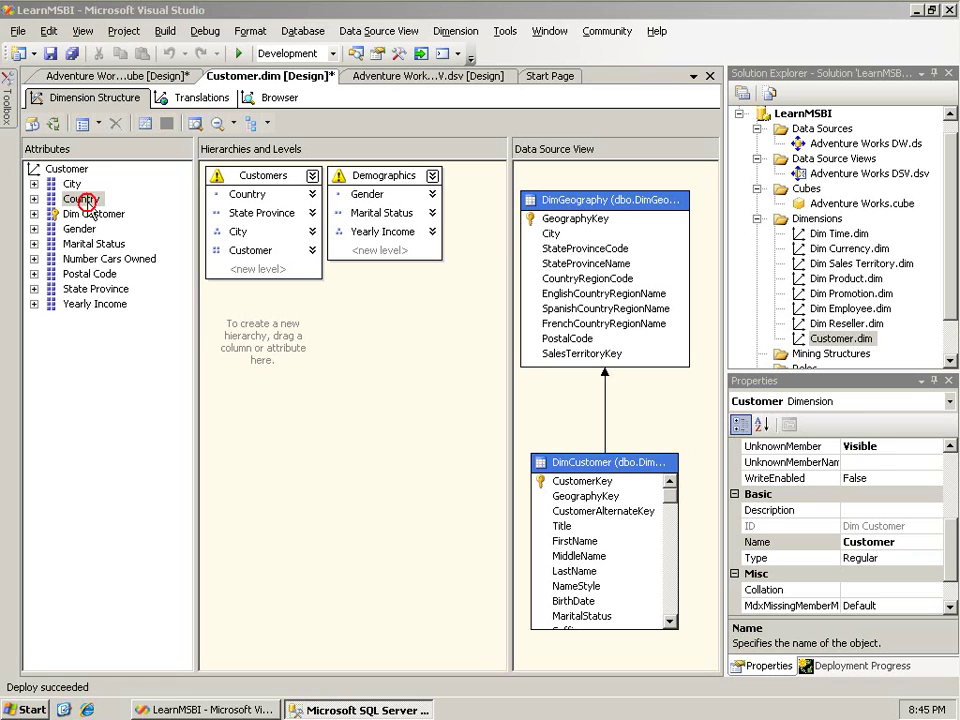
Step: Review the Country, State Province, City and Dim Customer attributes of the Customer dimension
left_click(87, 203)
left_click(87, 203)
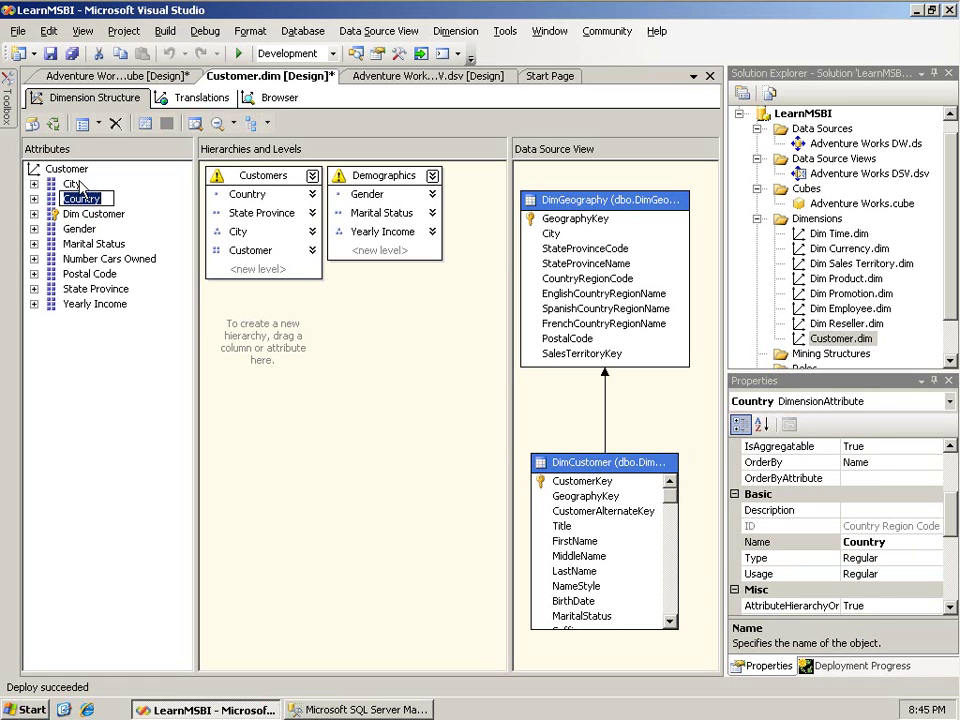
left_click(98, 290)
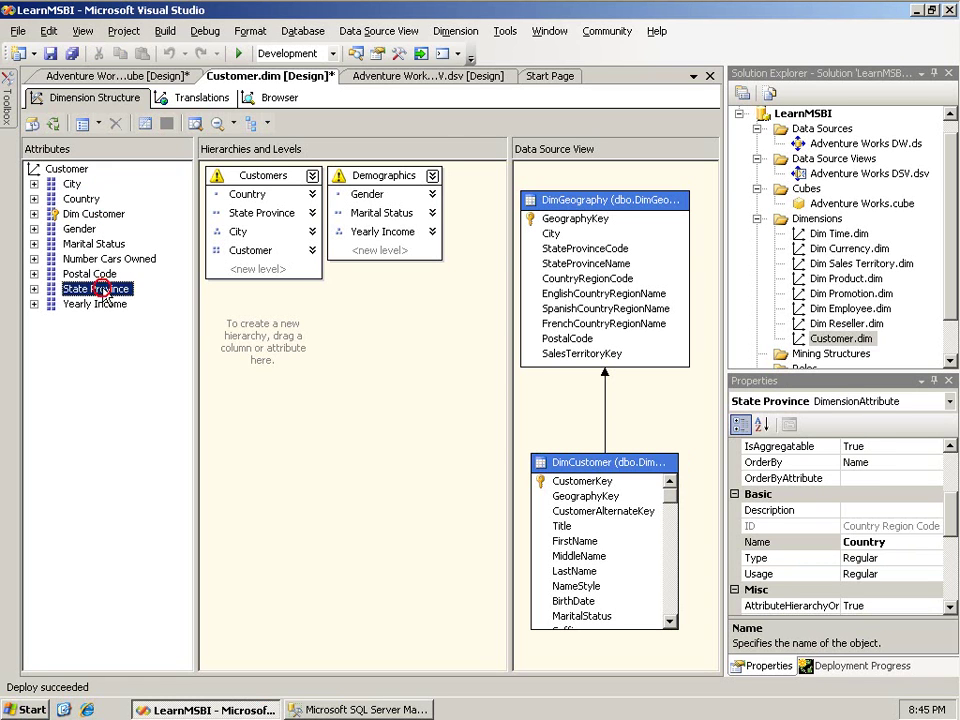
left_click(72, 185)
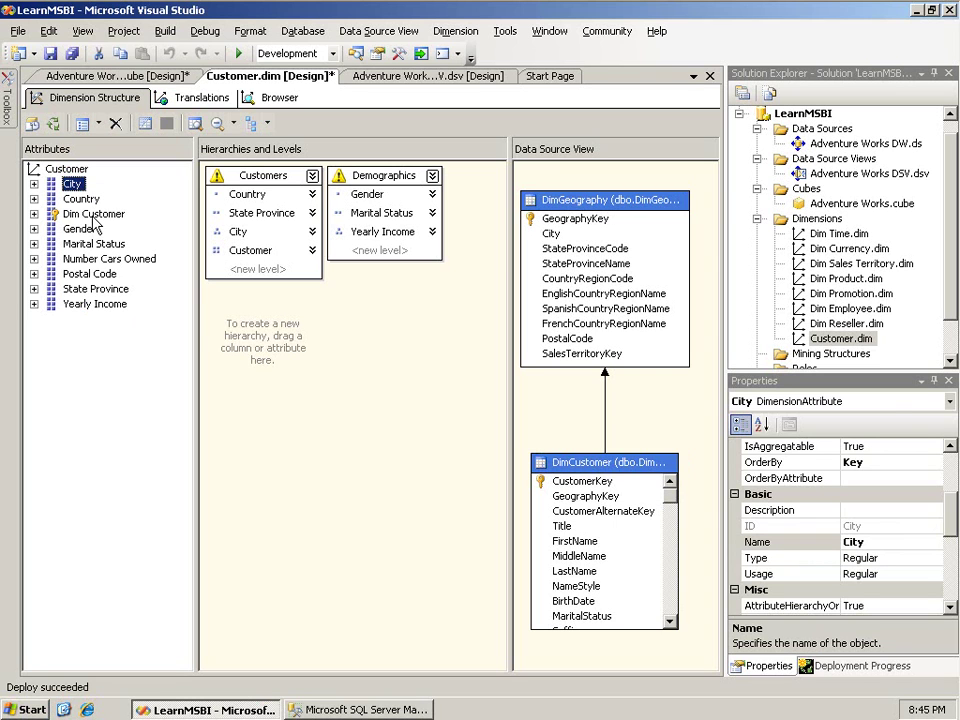
left_click(93, 216)
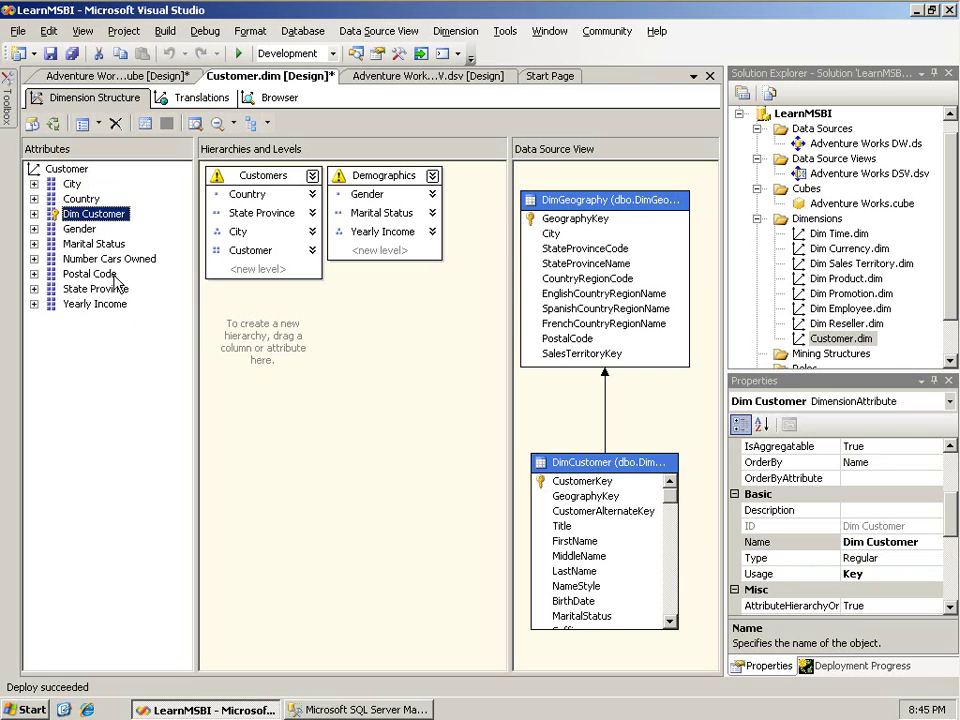
Step: Check the source column properties of Country, State Province and Dim Customer, and locate the FullName column in the DimCustomer table
left_click(82, 199)
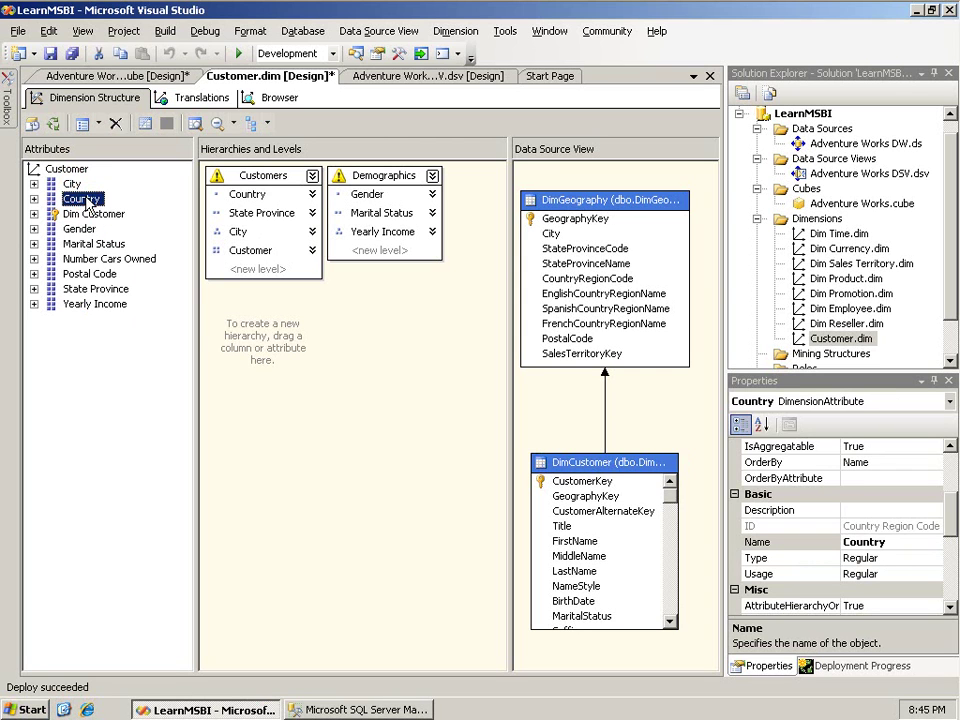
left_click(951, 510)
left_click_drag(951, 510, 954, 596)
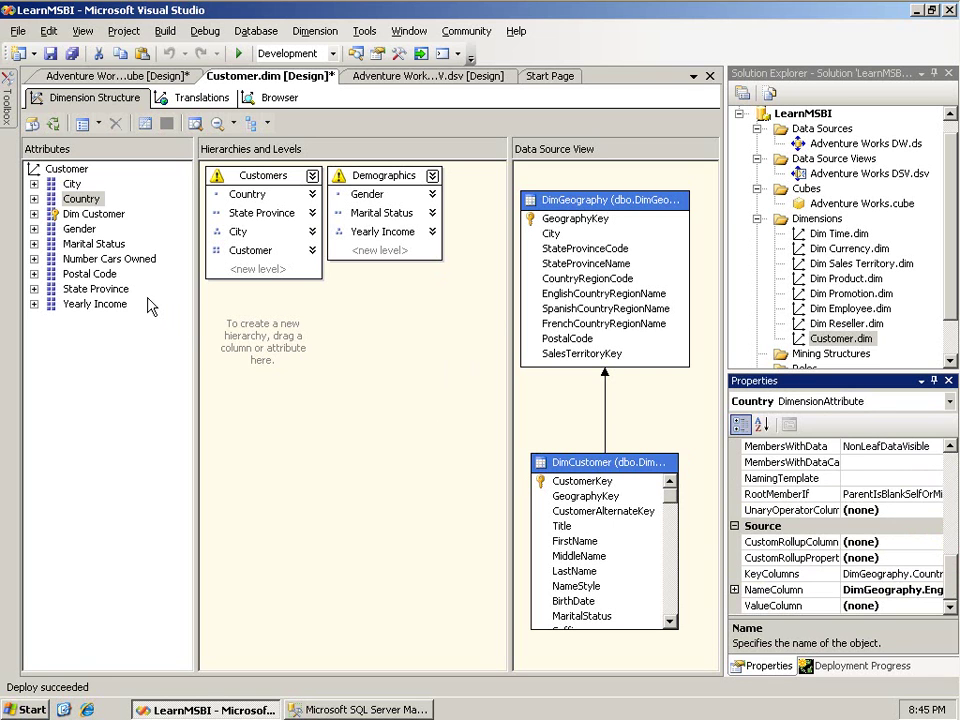
left_click(118, 290)
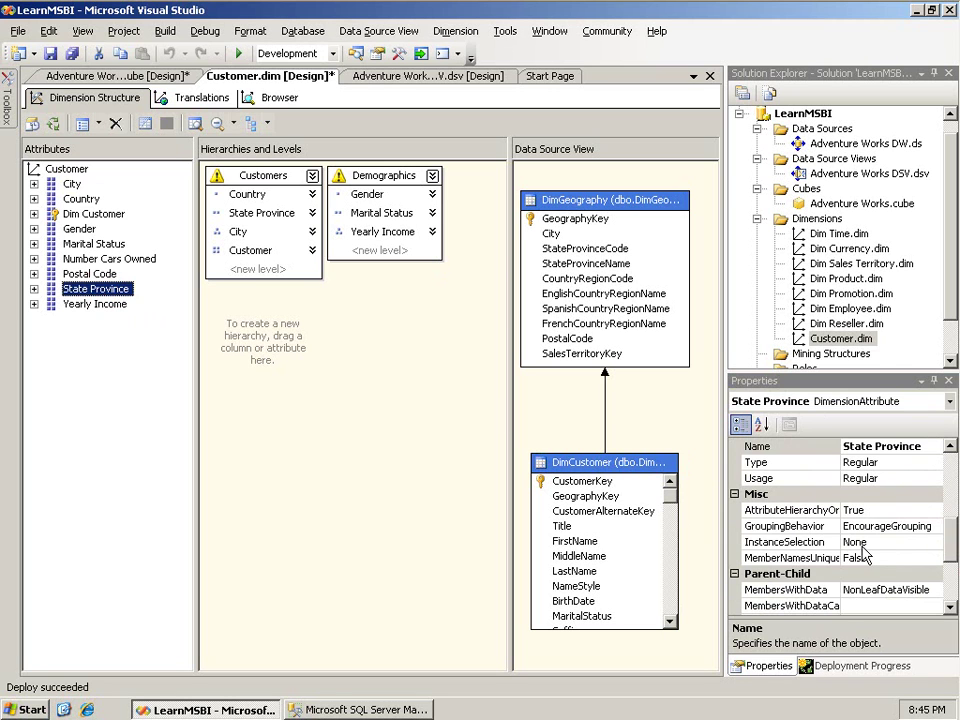
scroll(949, 598, "down", 3)
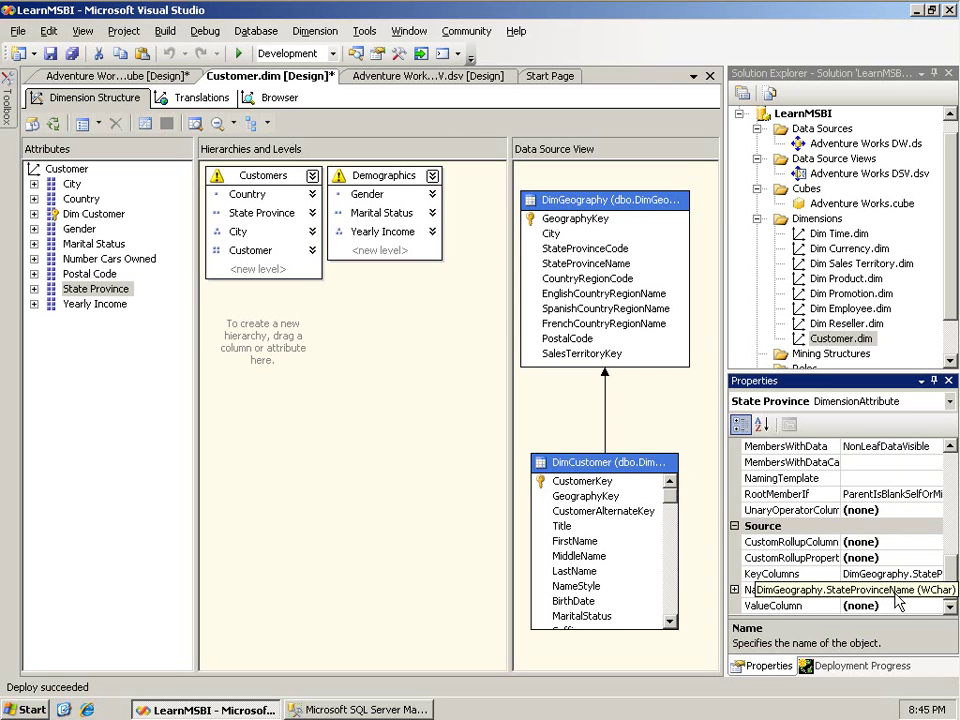
left_click(95, 214)
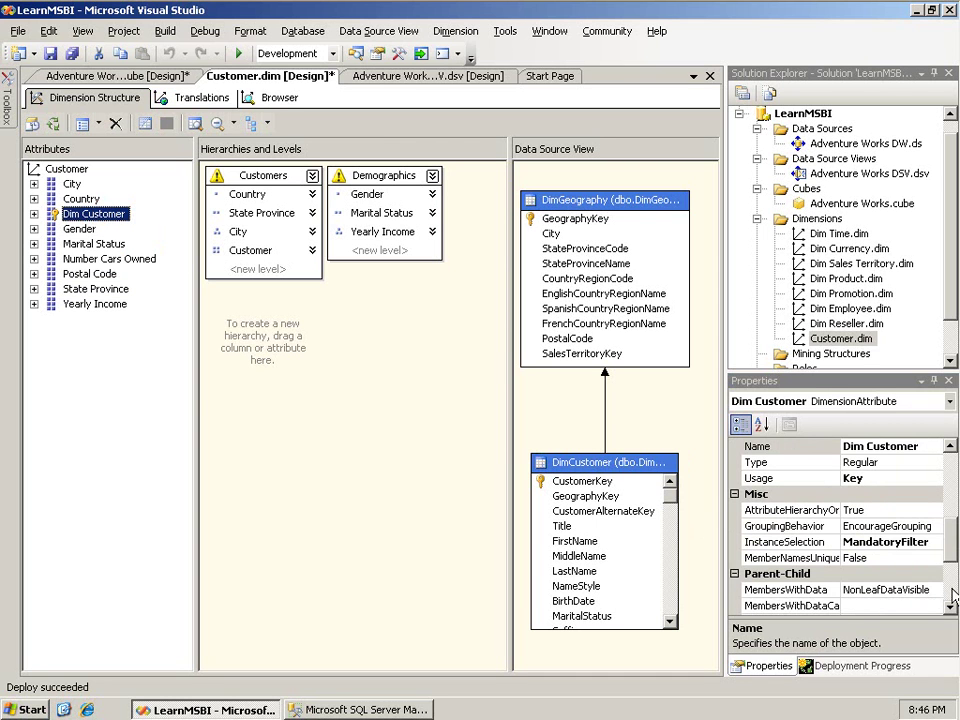
scroll(953, 596, "down", 3)
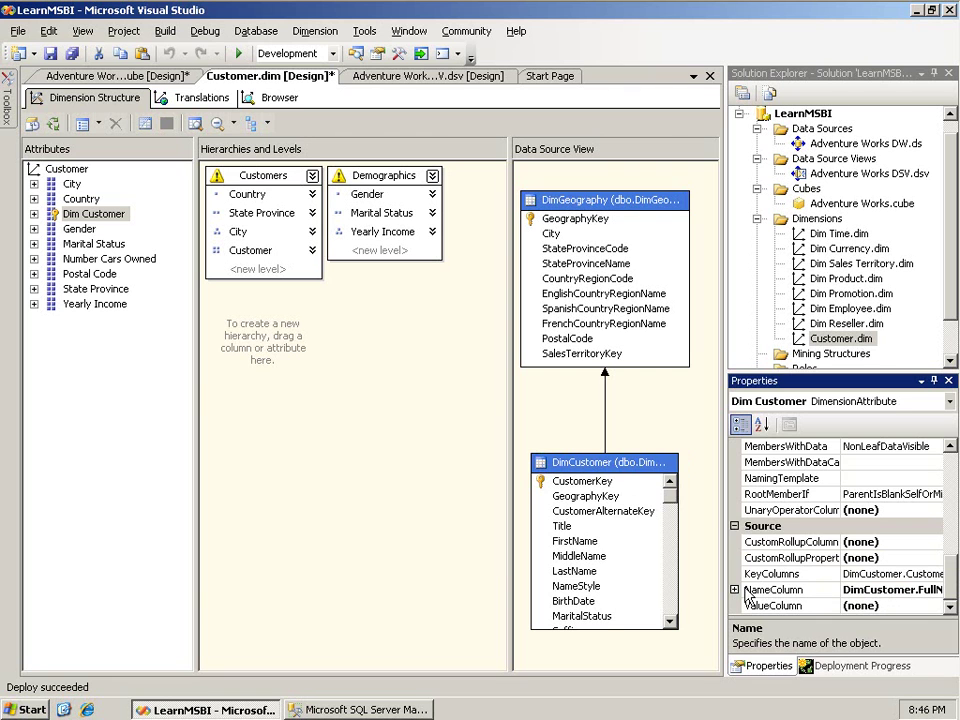
left_click_drag(670, 505, 665, 620)
left_click(648, 616)
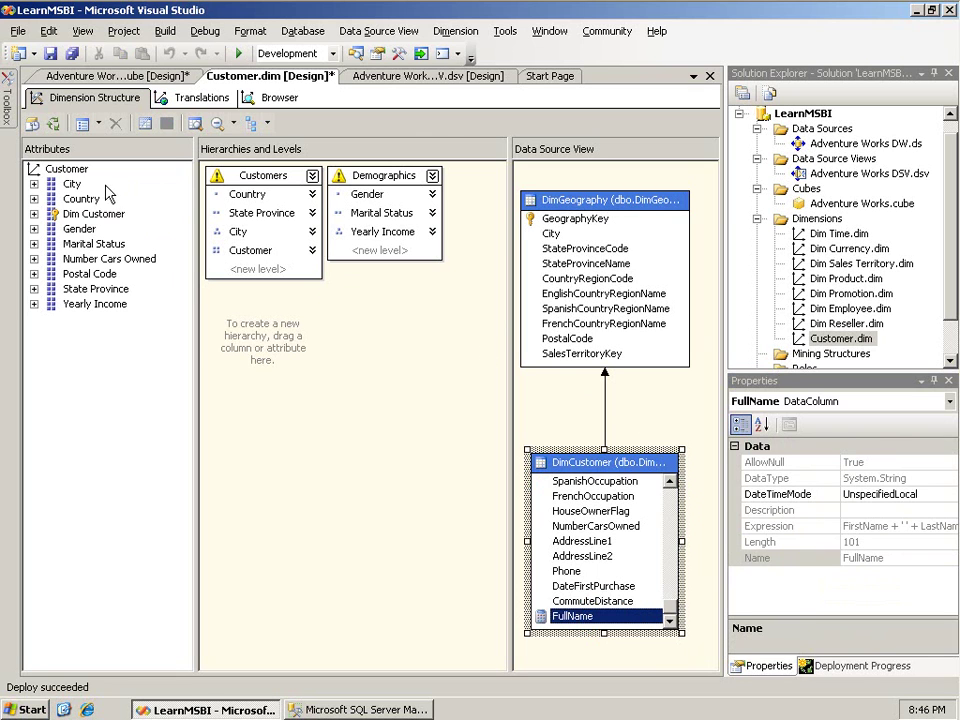
Step: Inspect the Customers hierarchy warning and move the Country attribute relationship from Dim Customer to State Province
left_click(258, 178)
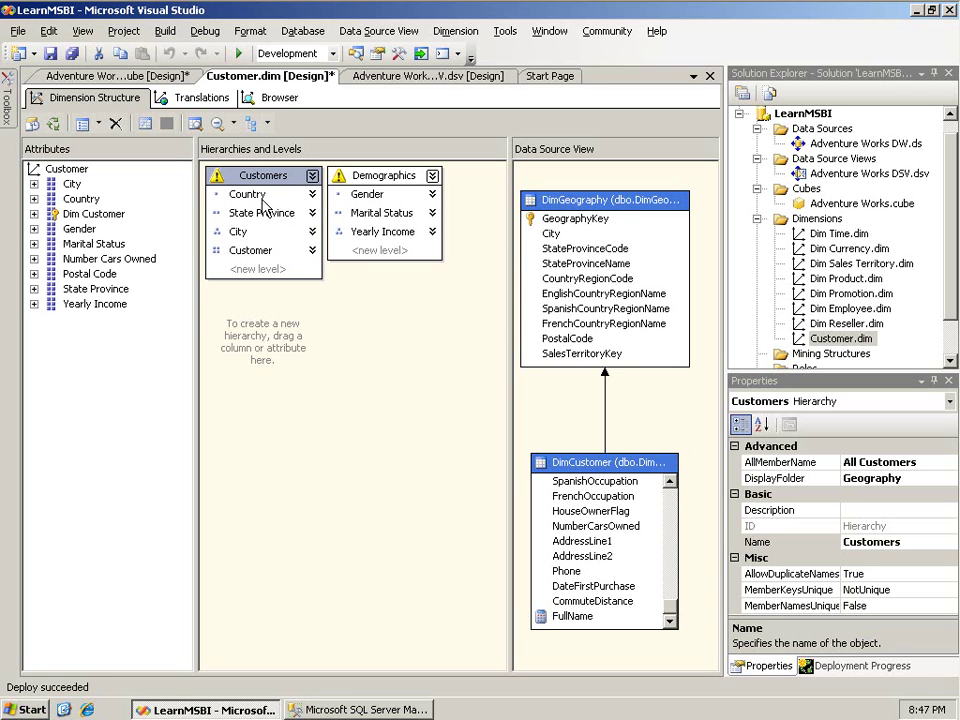
mouse_move(220, 185)
left_click(35, 214)
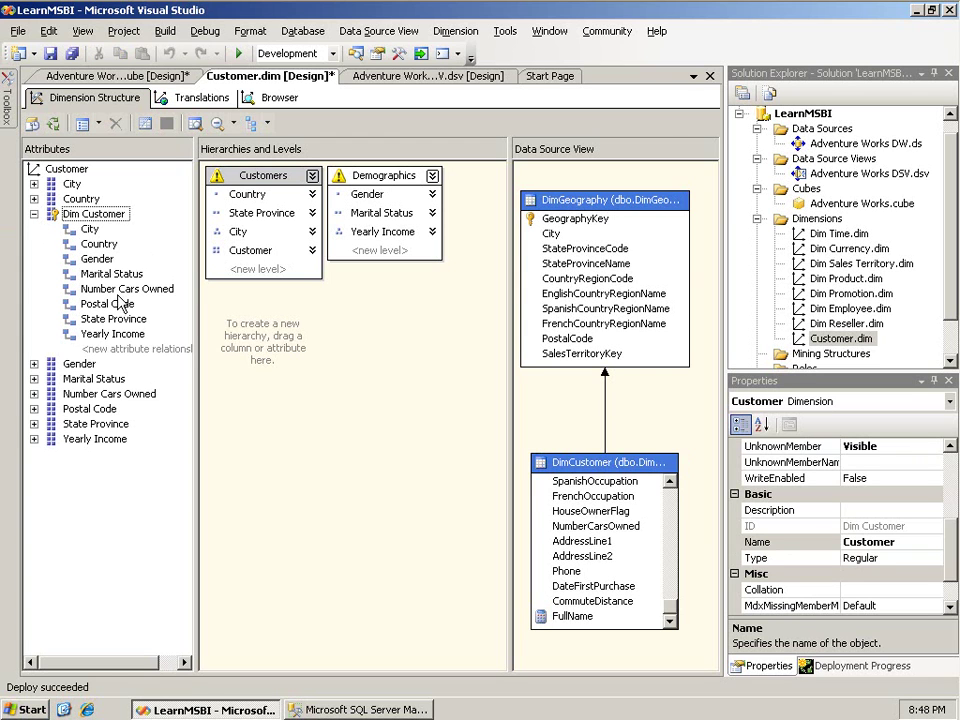
left_click(97, 245)
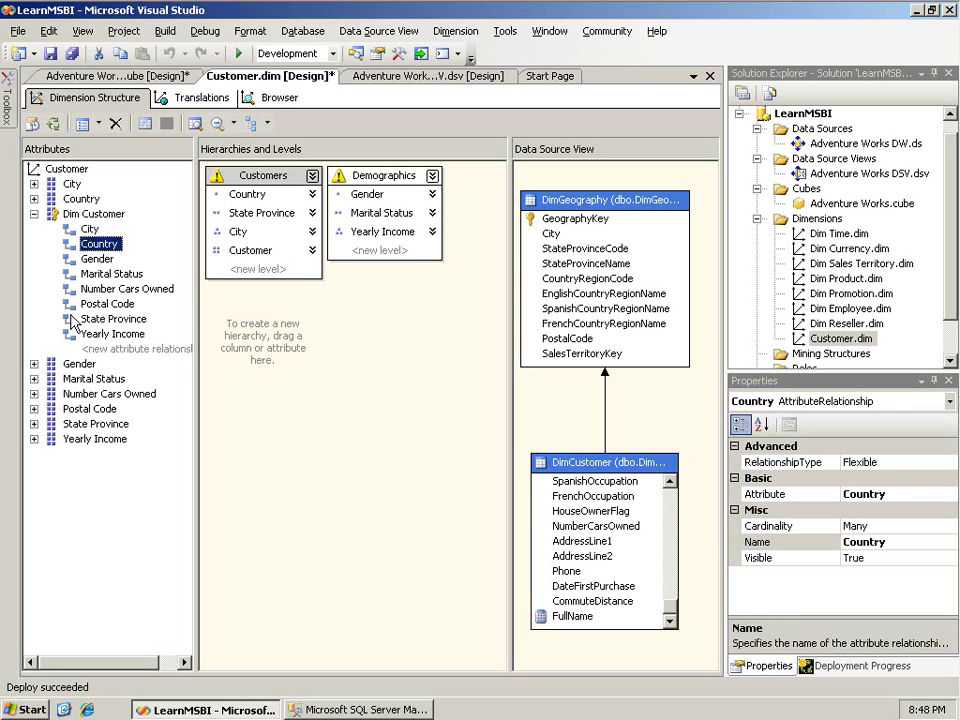
left_click(34, 424)
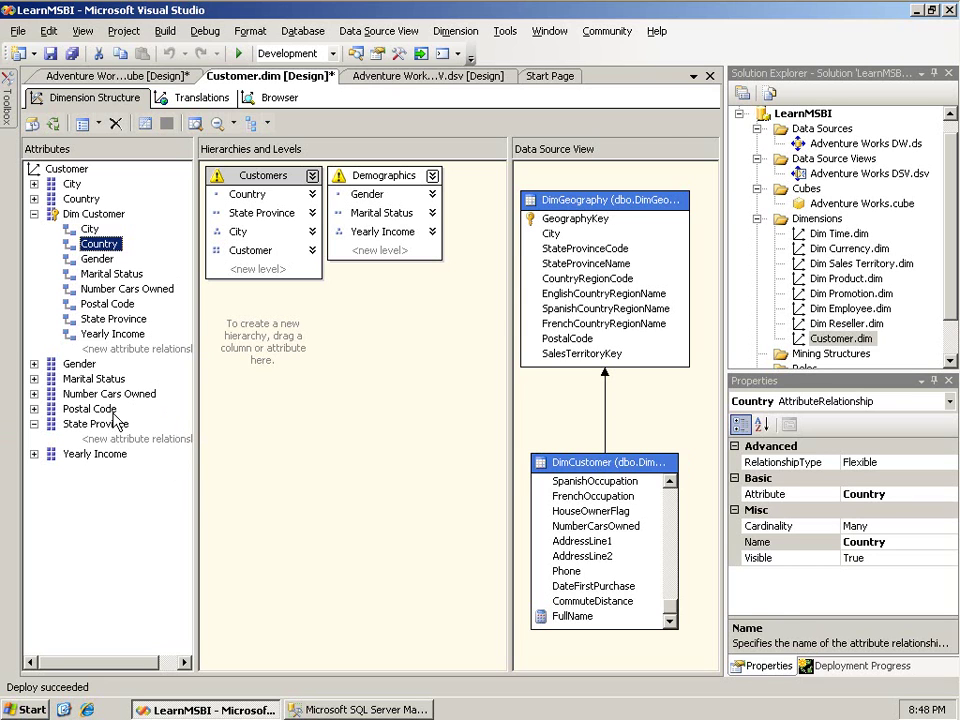
left_click_drag(98, 243, 140, 445)
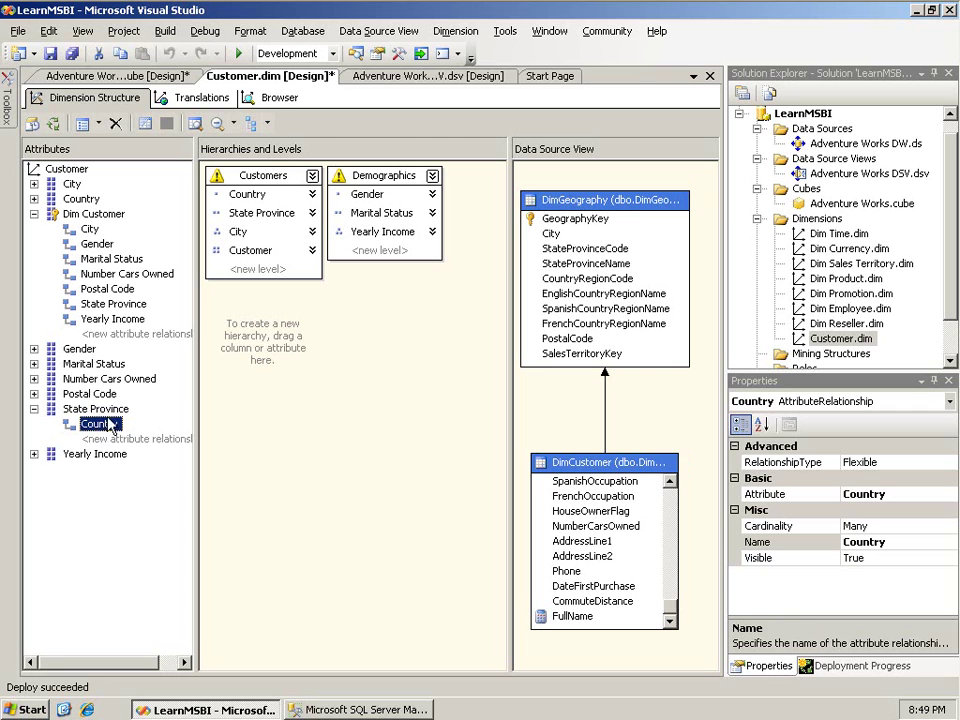
Step: Move the State Province attribute relationship from Dim Customer to City and save all files
left_click(34, 184)
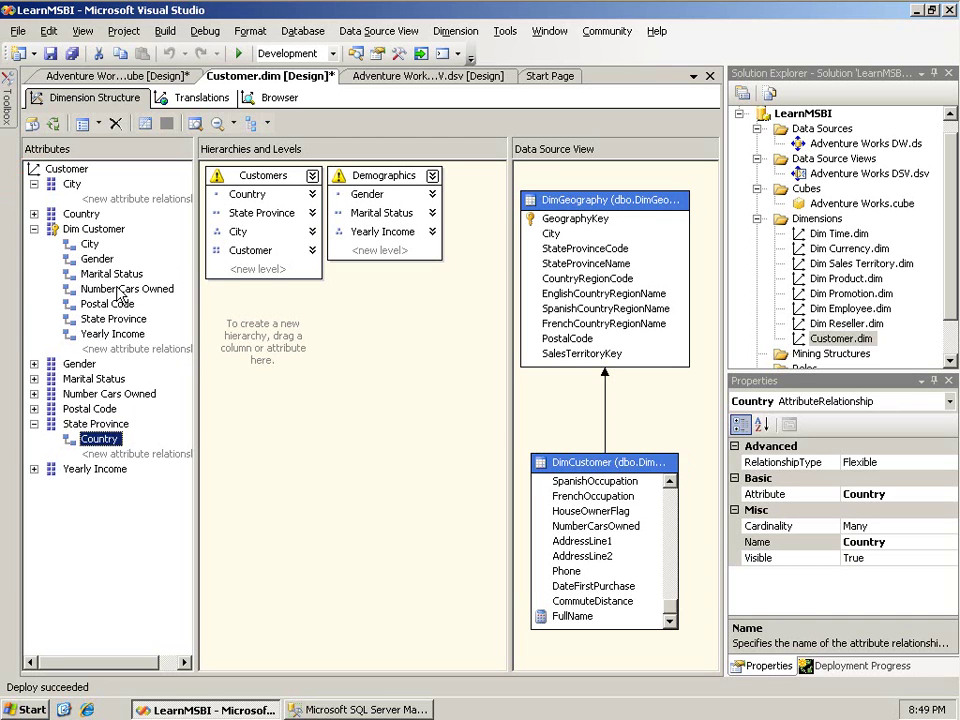
left_click_drag(120, 315, 125, 200)
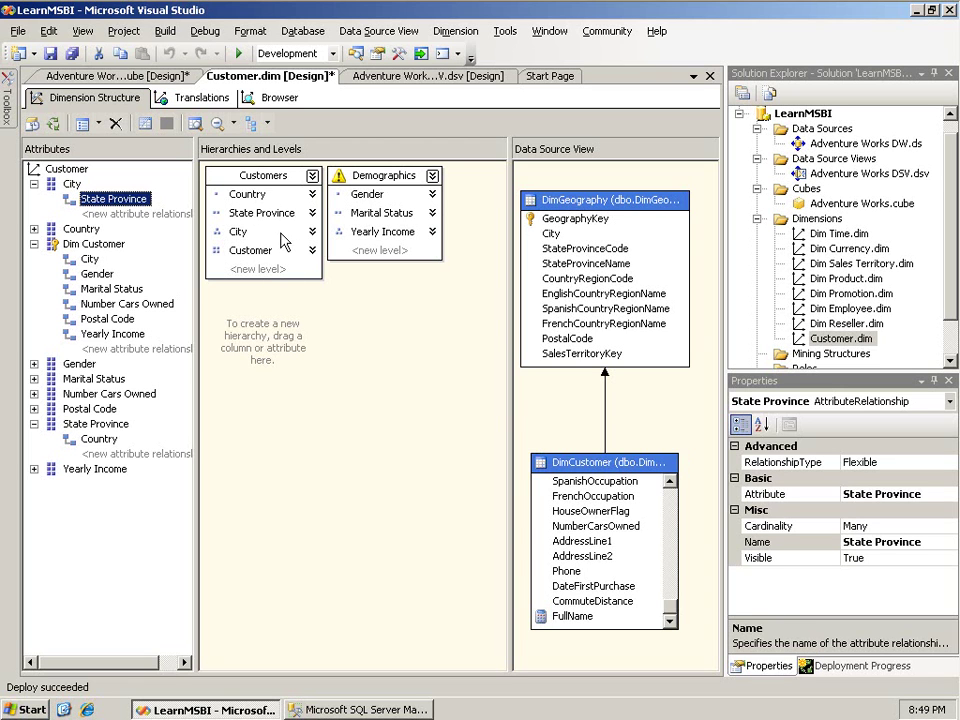
left_click(71, 53)
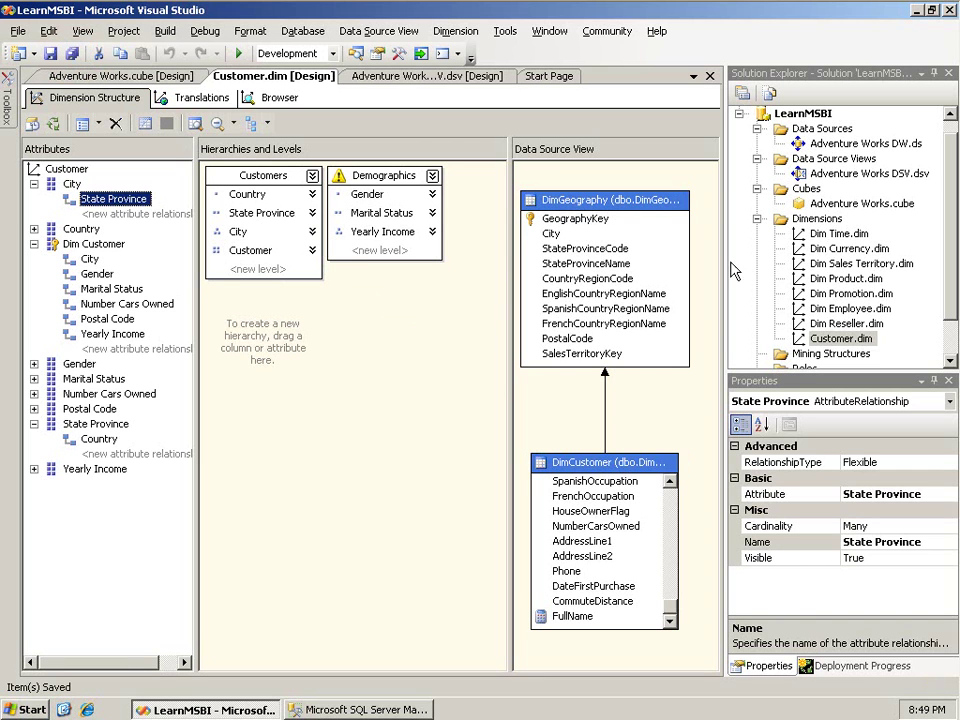
Step: Open the Dim Time dimension and rename its Calendar Year - Calendar Quarter hierarchy as Calendar
double_click(832, 234)
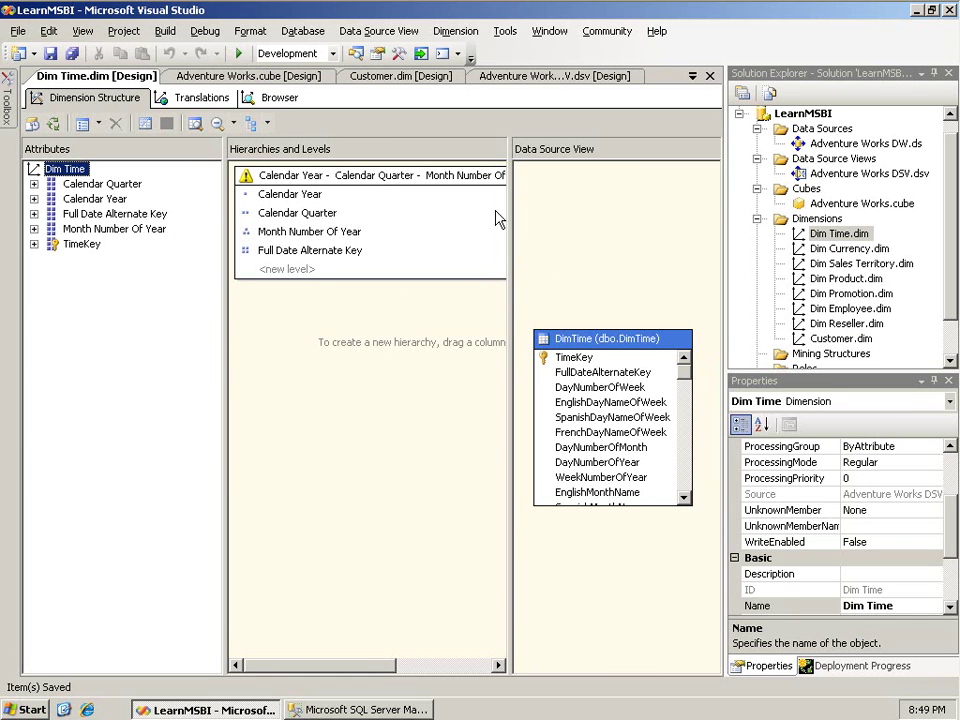
left_click_drag(509, 218, 527, 217)
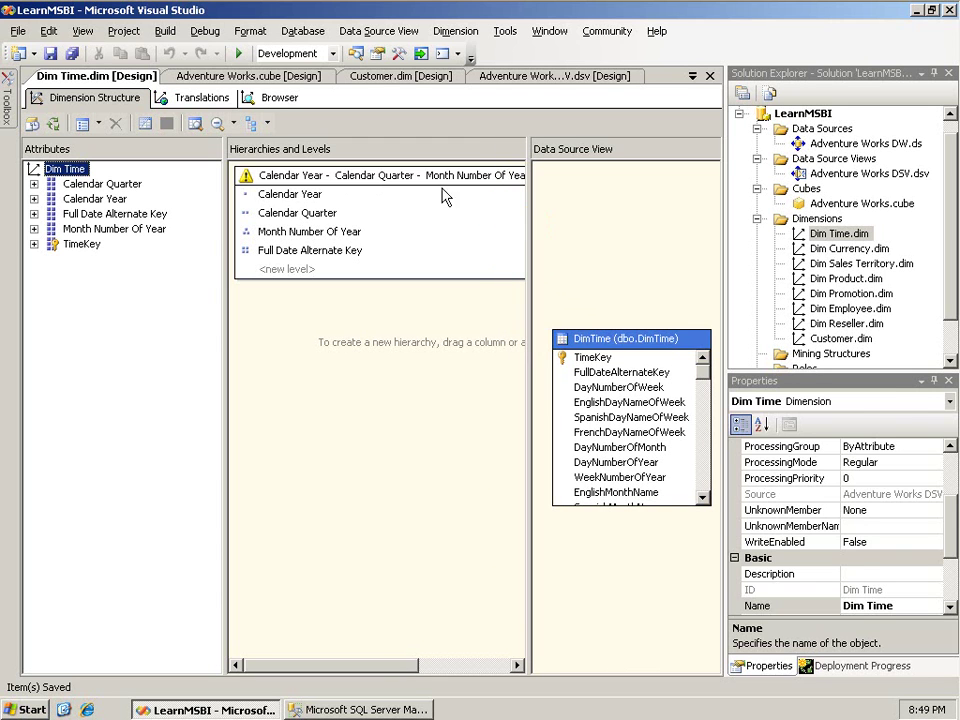
left_click(426, 180)
left_click(423, 184)
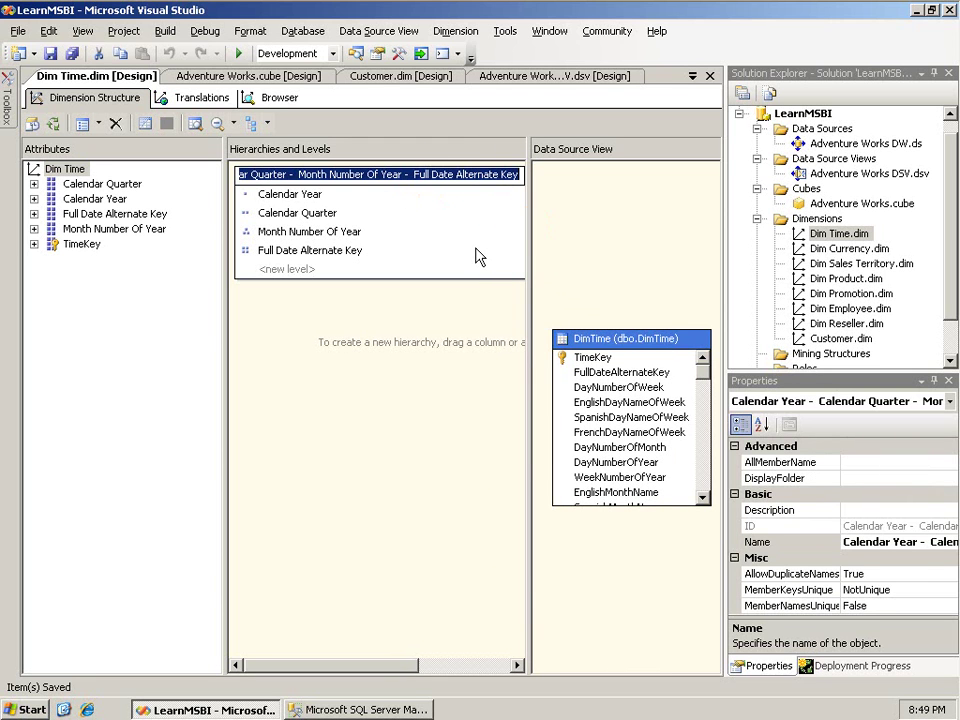
type("Calendar")
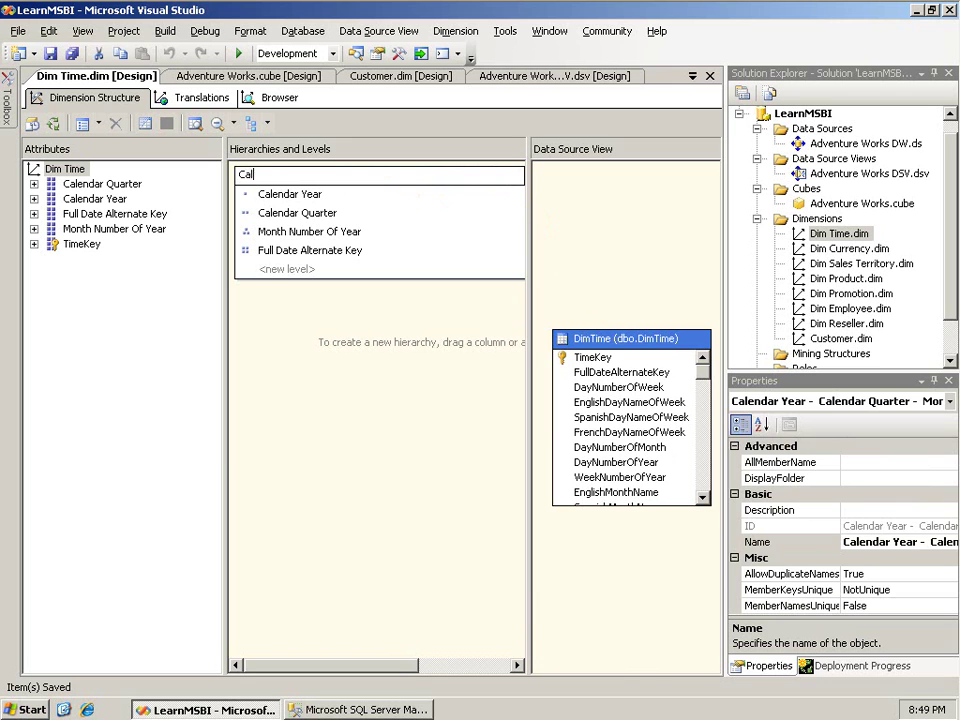
Step: Rename the hierarchy's Calendar Year level as Year and its Calendar Quarter level as Quarter
left_click(293, 193)
left_click(293, 193)
type("Year")
left_click(300, 213)
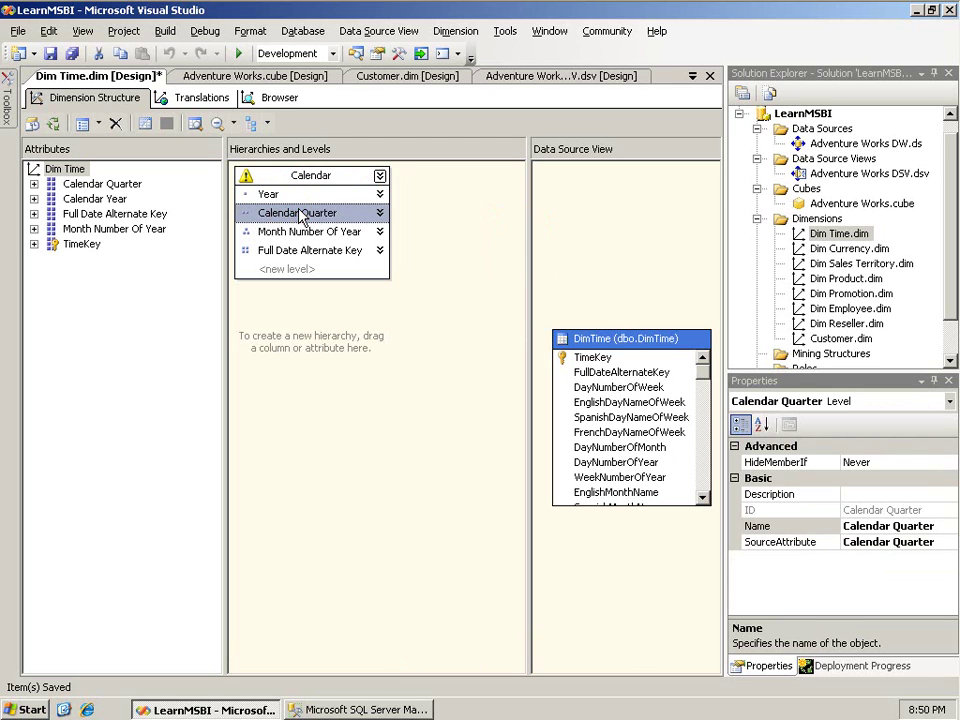
left_click(300, 213)
type("Quarter")
Step: Rename the Month Number Of Year level as Month and the Full Date Alternate Key level as Day
left_click(306, 232)
left_click(308, 232)
type("Month")
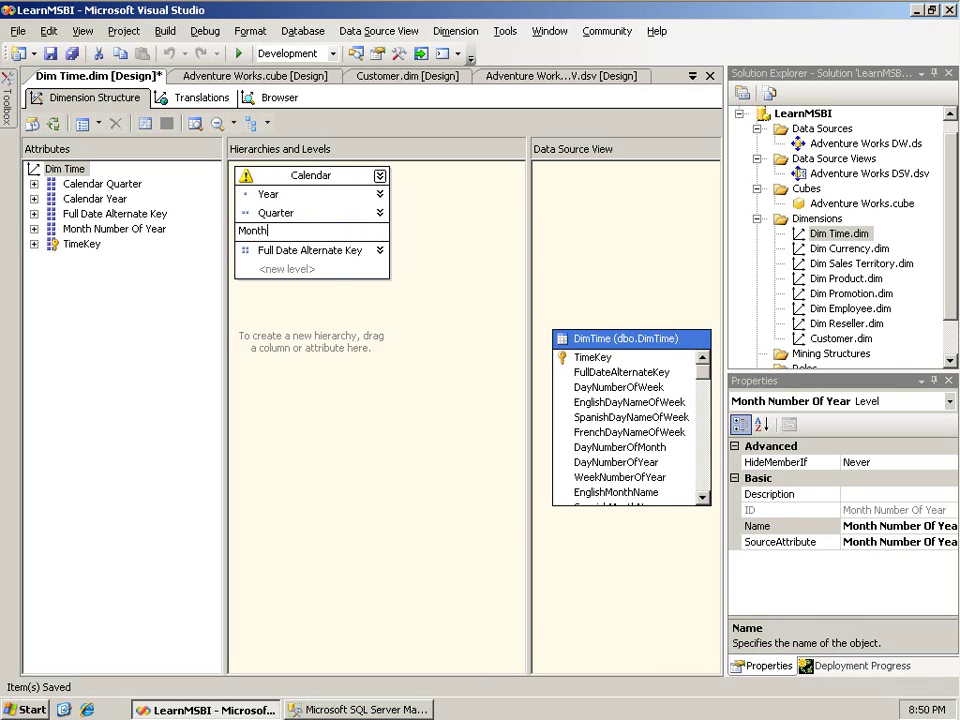
left_click(325, 250)
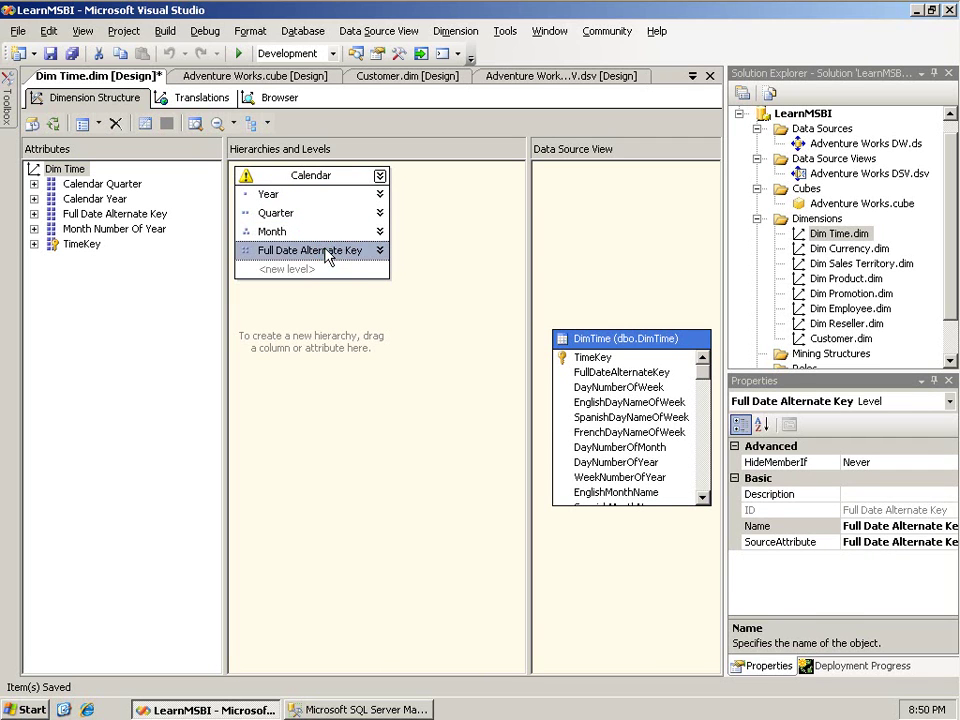
left_click(325, 250)
type("Day")
left_click(354, 345)
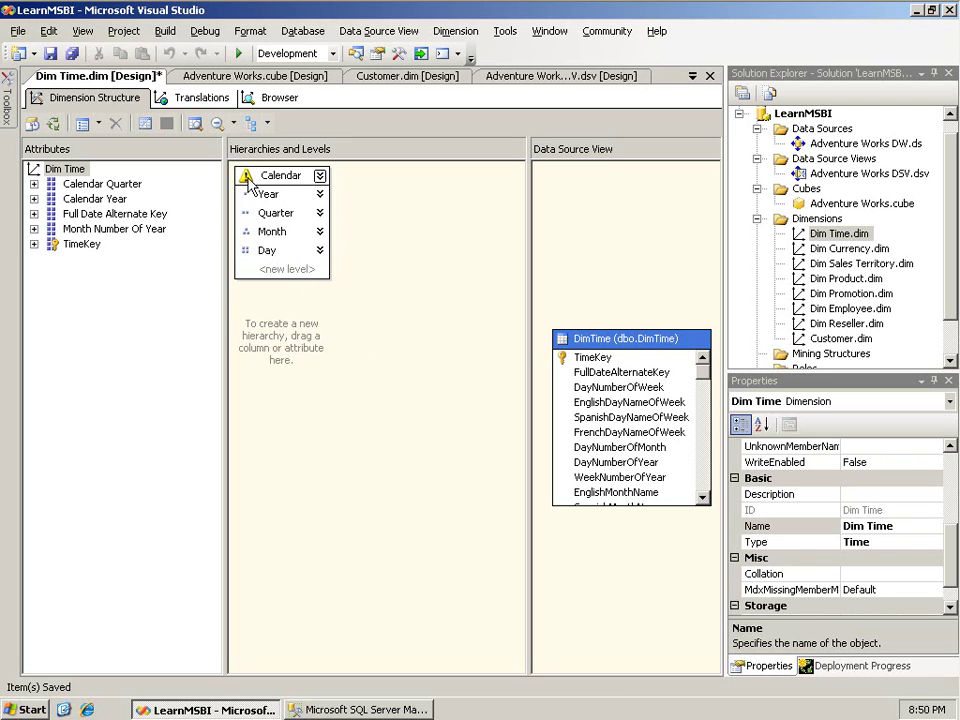
Step: Check the Calendar hierarchy warning, save all files and deploy the LearnMSBI project
mouse_move(248, 186)
left_click(74, 54)
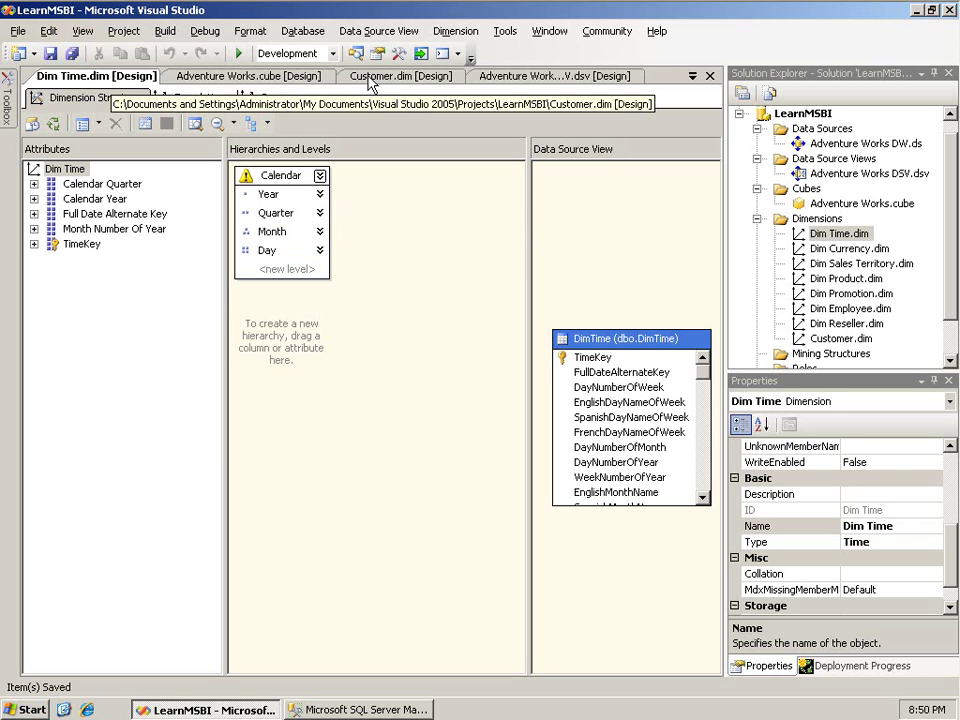
left_click(165, 31)
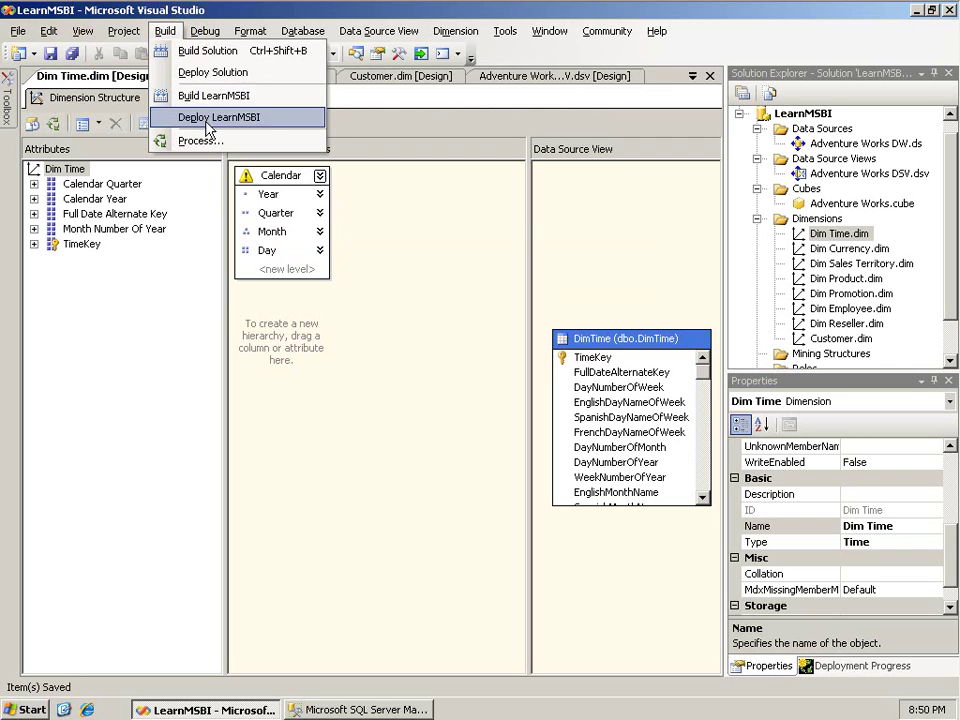
left_click(160, 95)
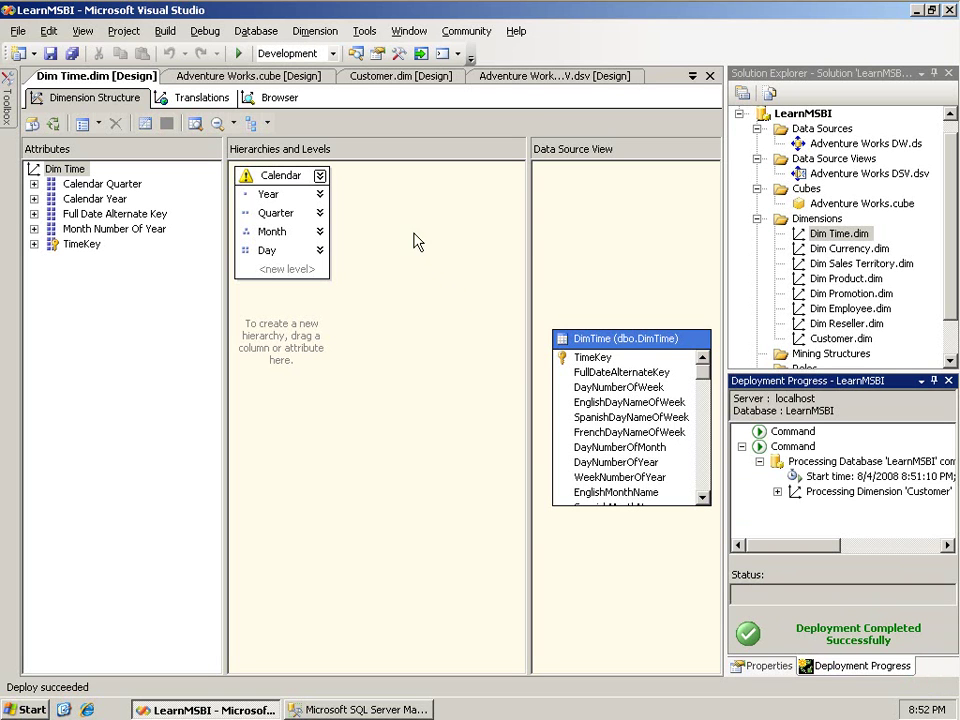
Step: Browse the Calendar hierarchy's members, expanding year 2005 and its quarters 3 and 4 down to the months
left_click(260, 100)
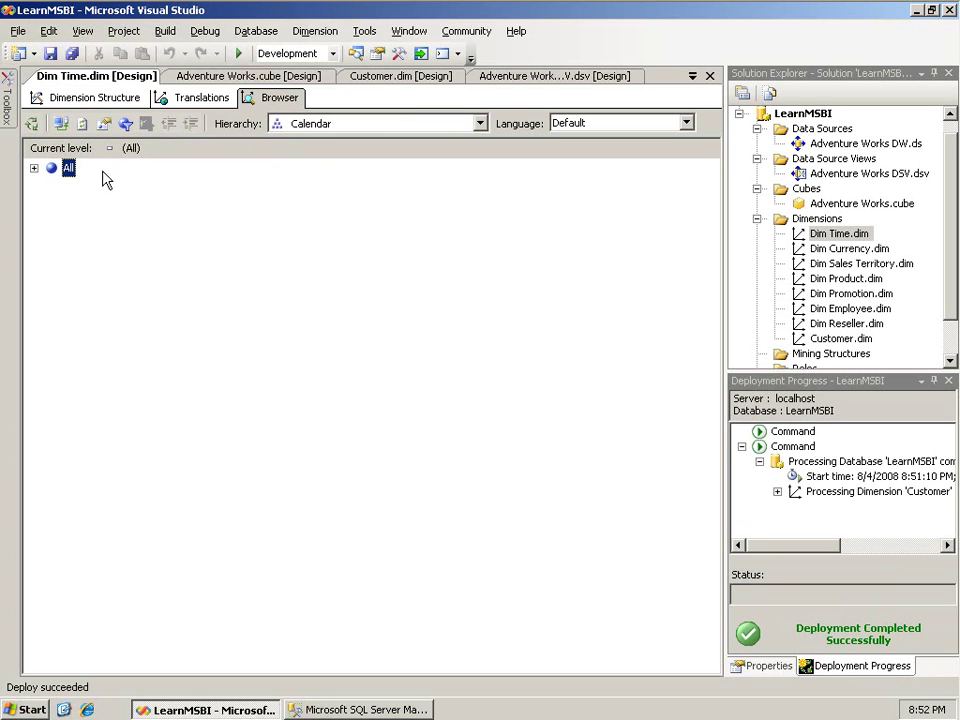
left_click(34, 169)
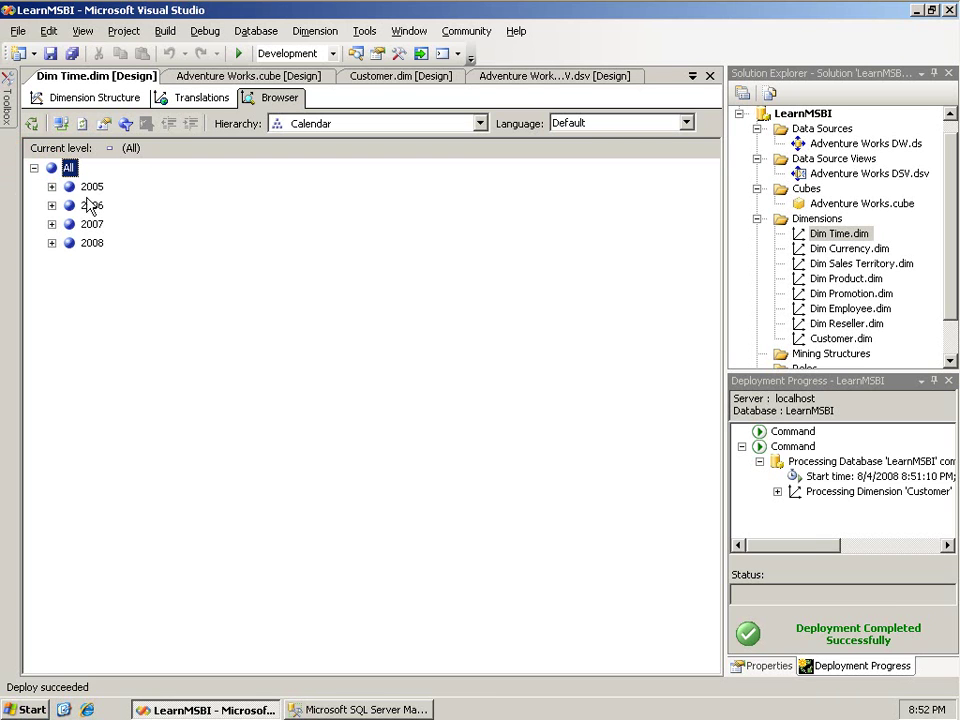
left_click(53, 187)
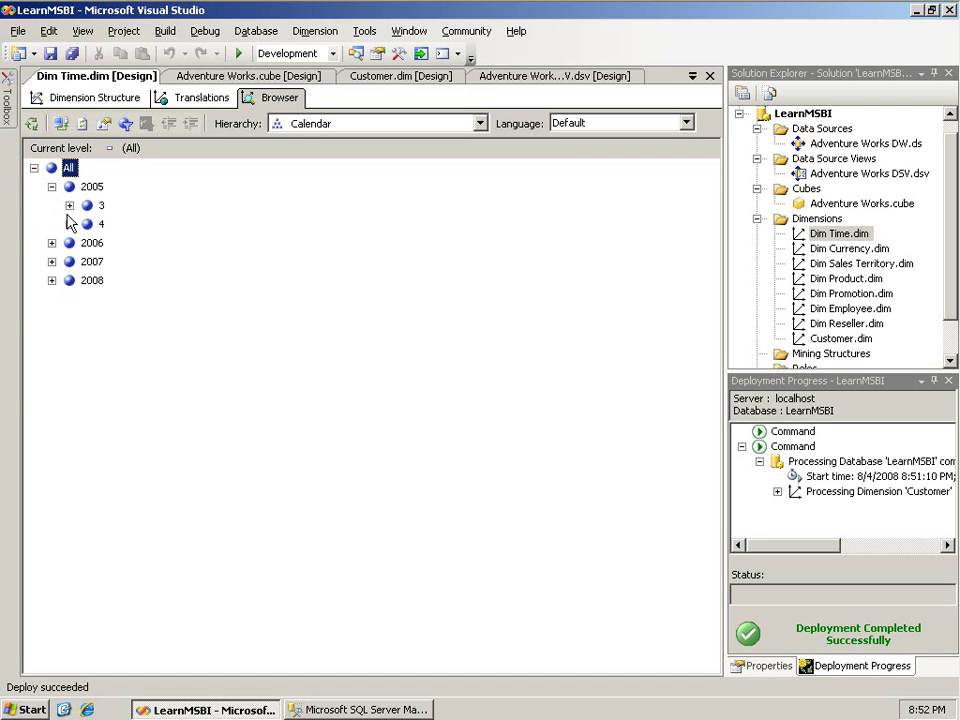
left_click(69, 205)
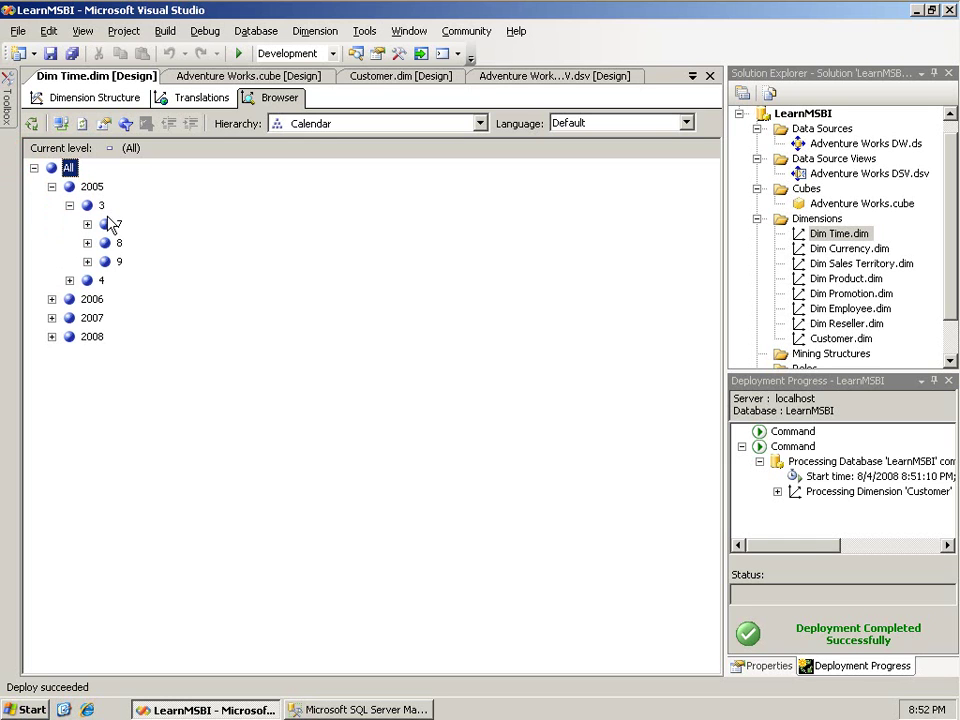
left_click(69, 281)
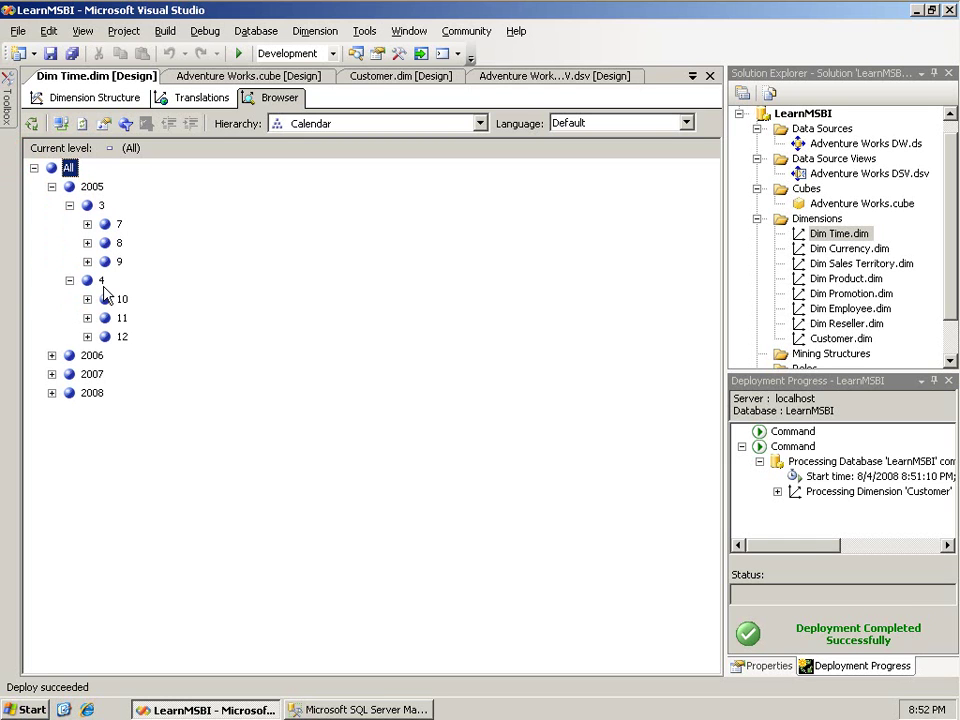
Step: Expand years 2006, 2007 and 2008 in the Calendar hierarchy to view their quarters
left_click(52, 355)
left_click(52, 449)
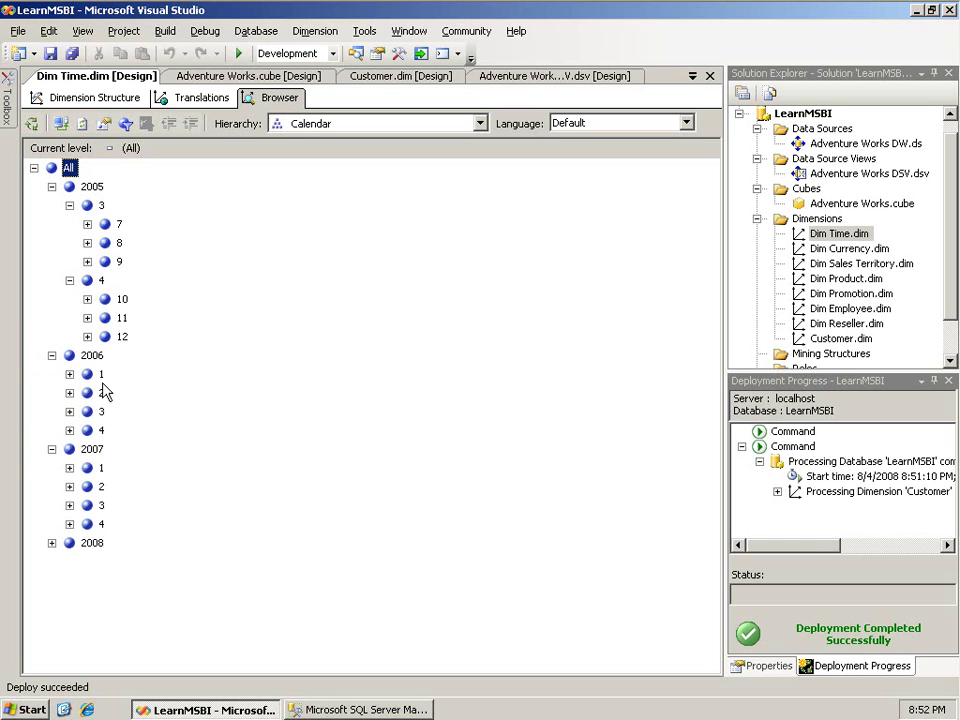
left_click(52, 543)
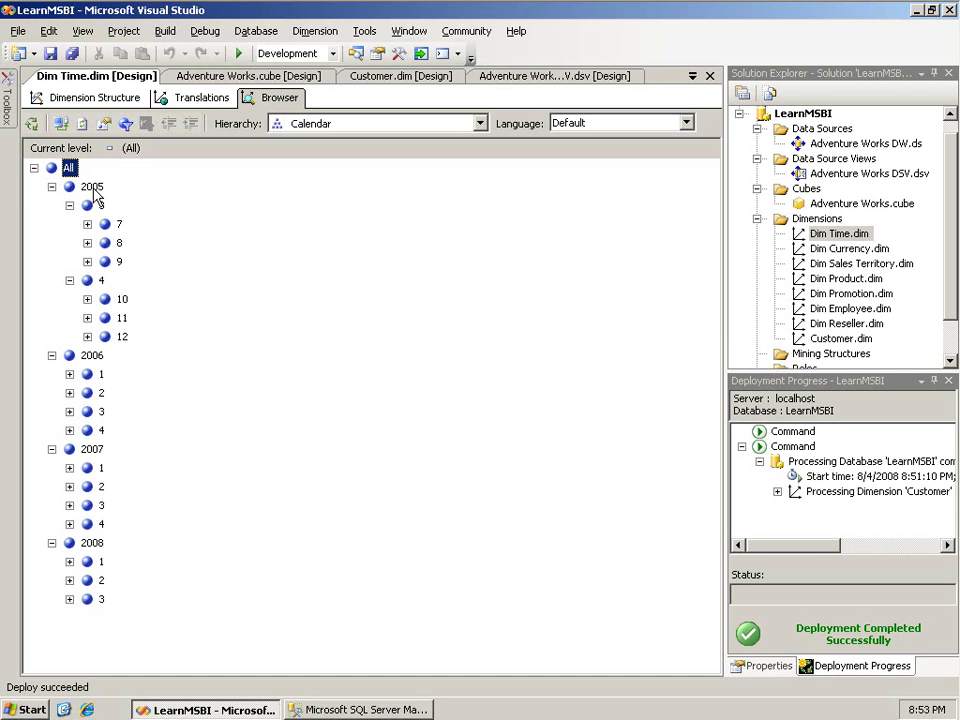
Step: Browse the Customer dimension's Customers hierarchy, expanding Australia, New South Wales and the cities Alexandria and Coffs Harbour down to customers
left_click(375, 80)
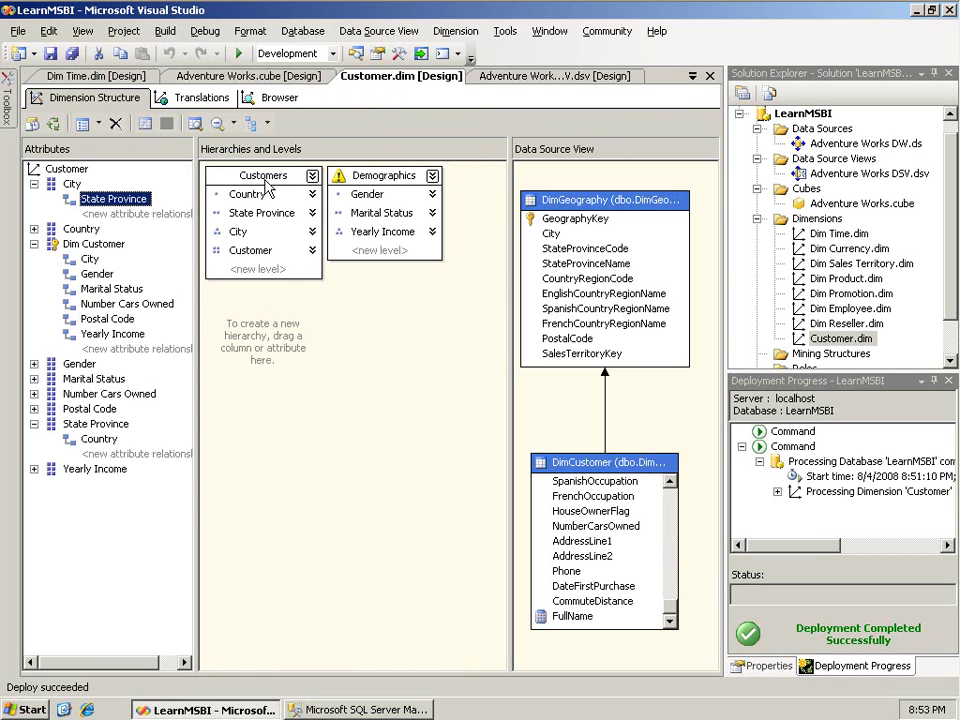
left_click(279, 99)
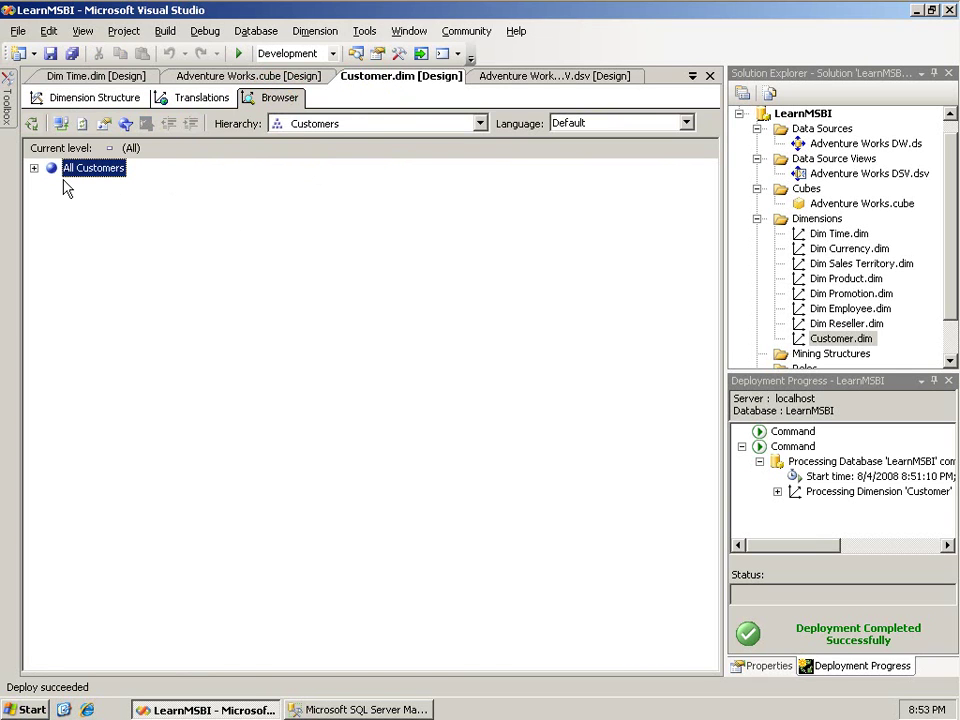
left_click(33, 168)
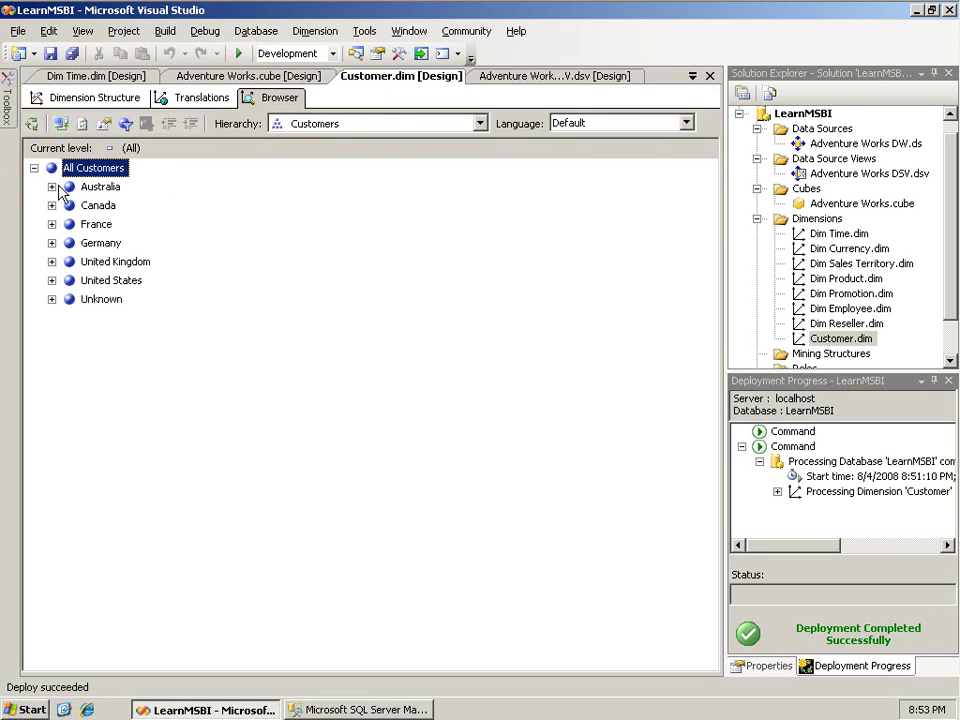
left_click(51, 187)
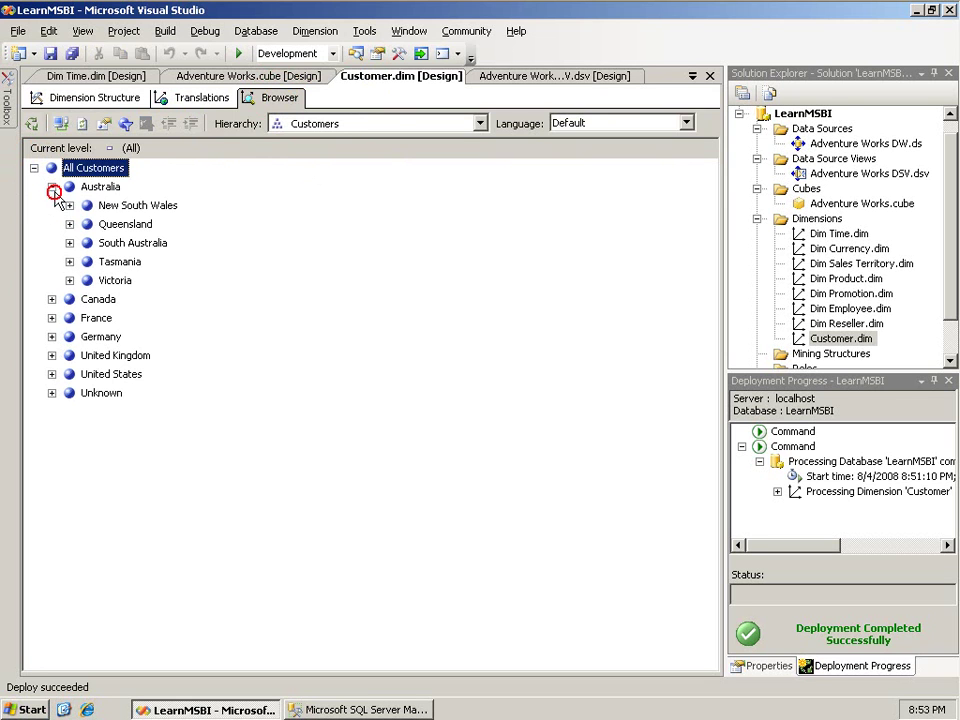
left_click(115, 206)
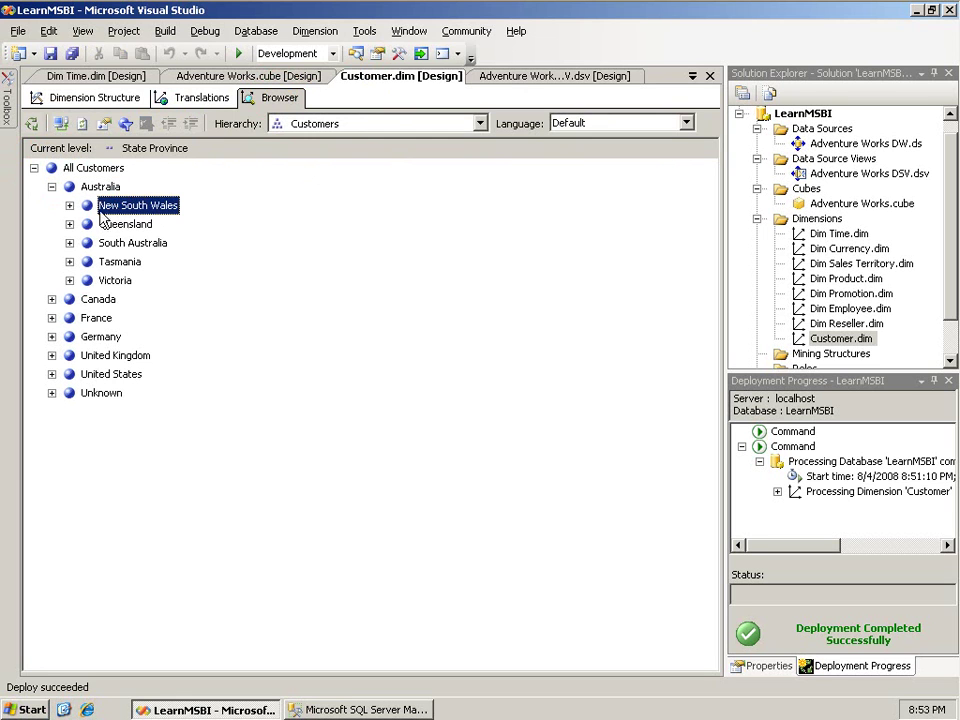
left_click(70, 206)
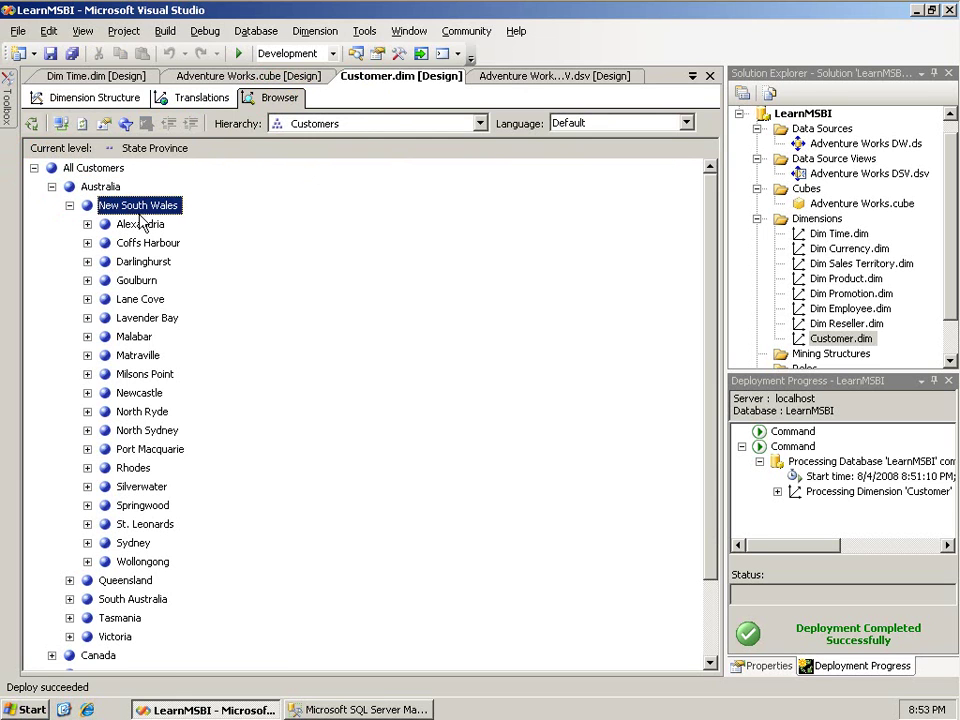
left_click(87, 224)
left_click(88, 243)
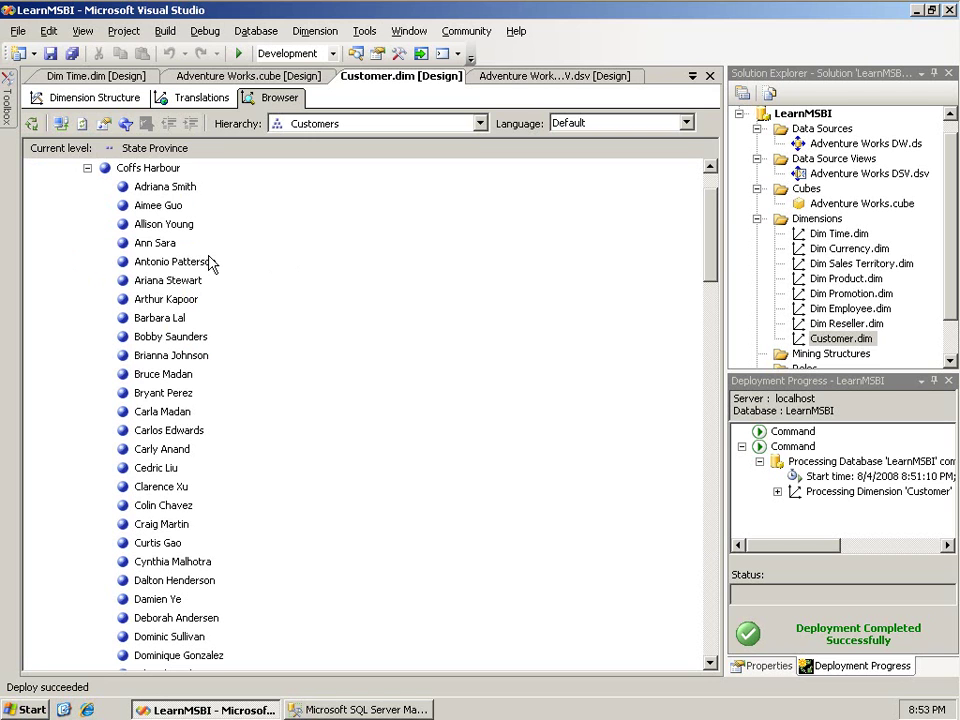
left_click(87, 168)
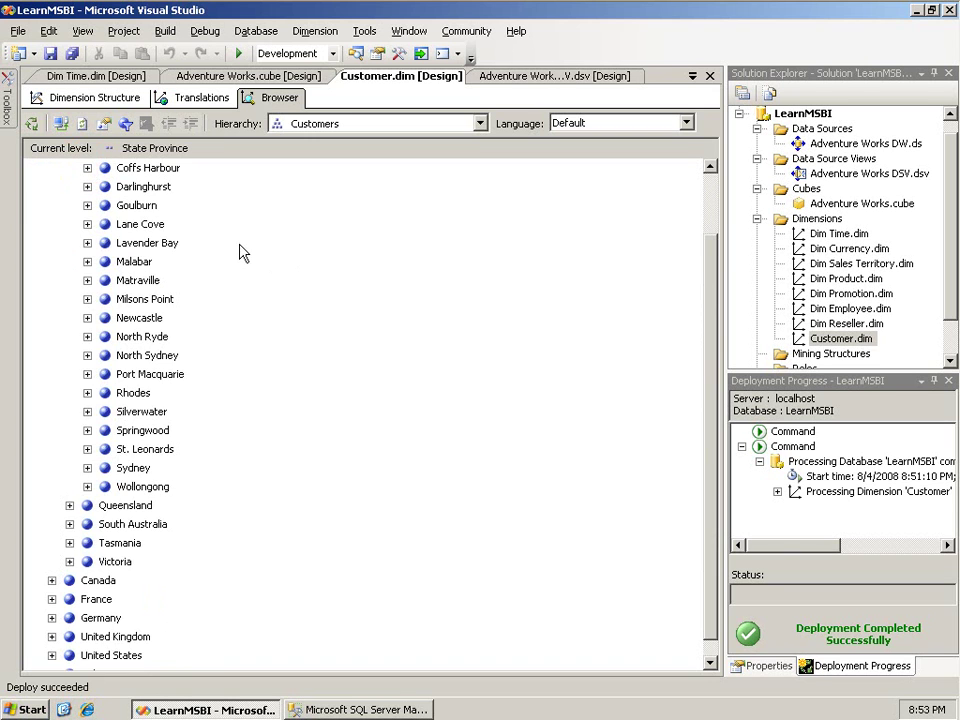
left_click(712, 200)
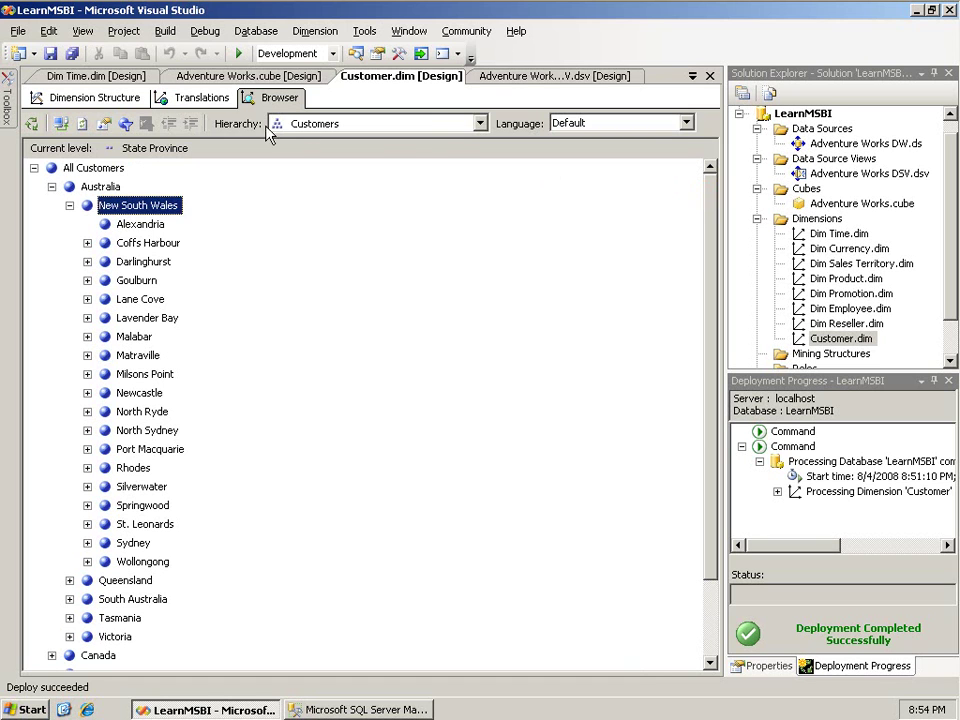
Step: In the Dim Time dimension structure, move the Calendar Year attribute relationship from TimeKey to Calendar Quarter
left_click(100, 78)
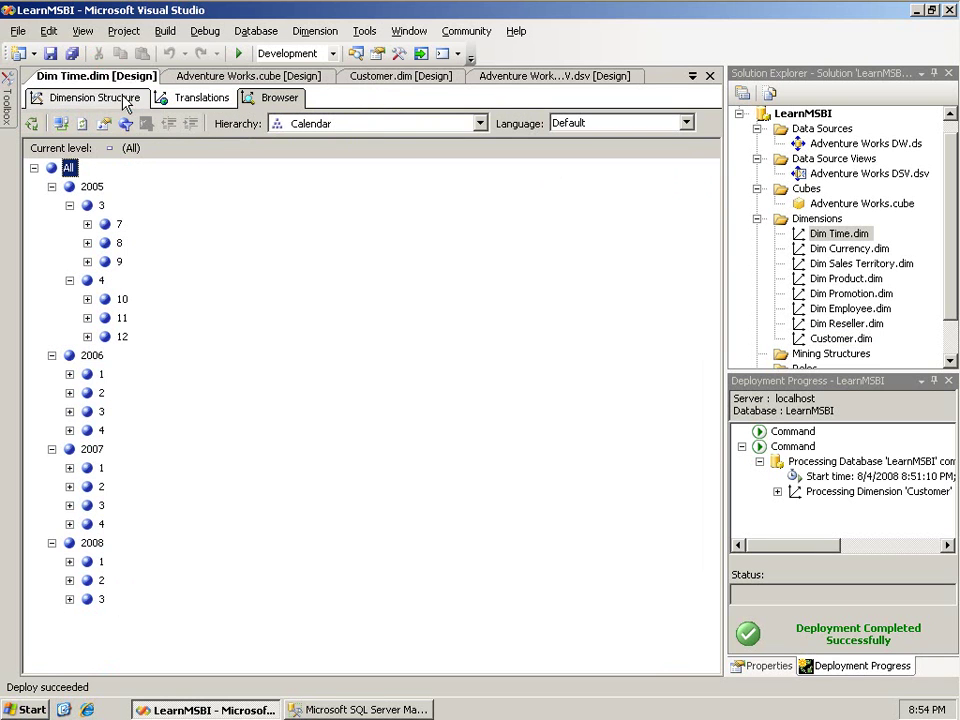
left_click(117, 97)
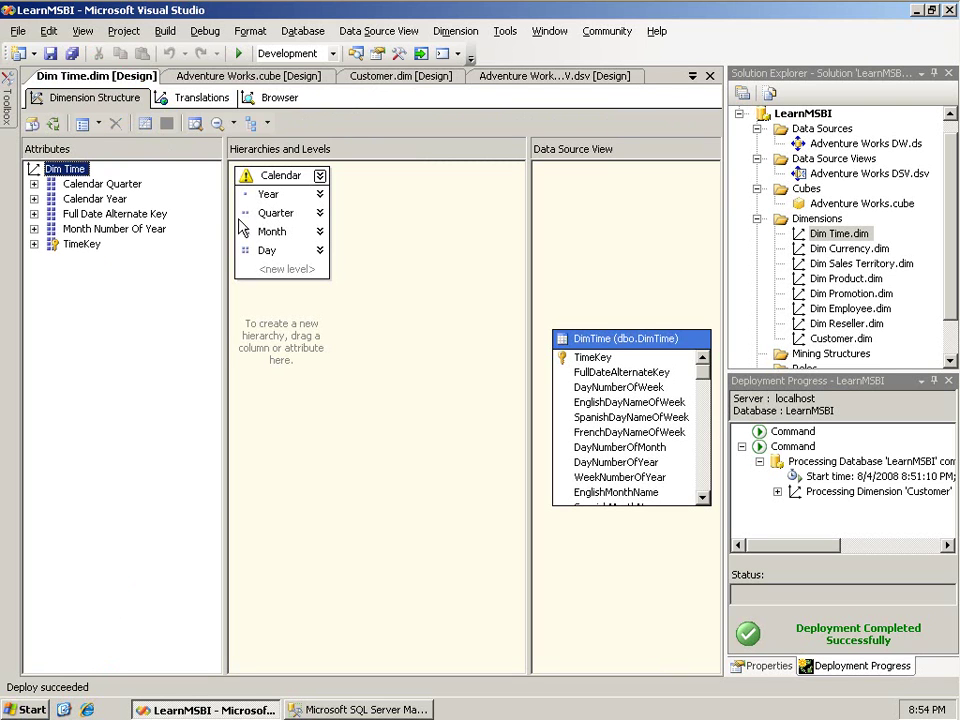
left_click(34, 244)
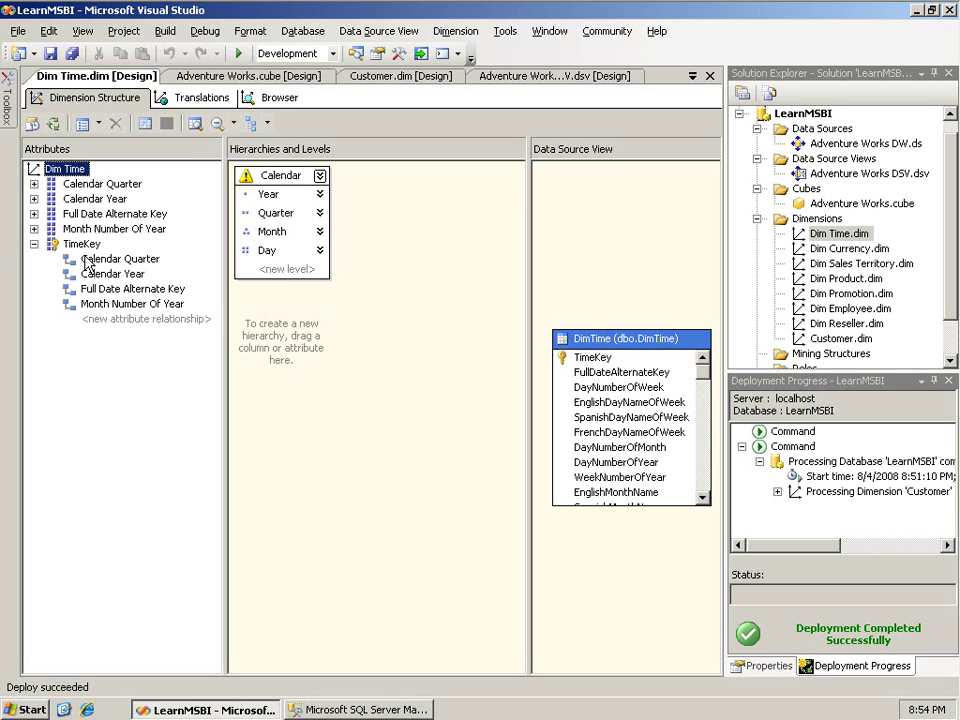
left_click(34, 184)
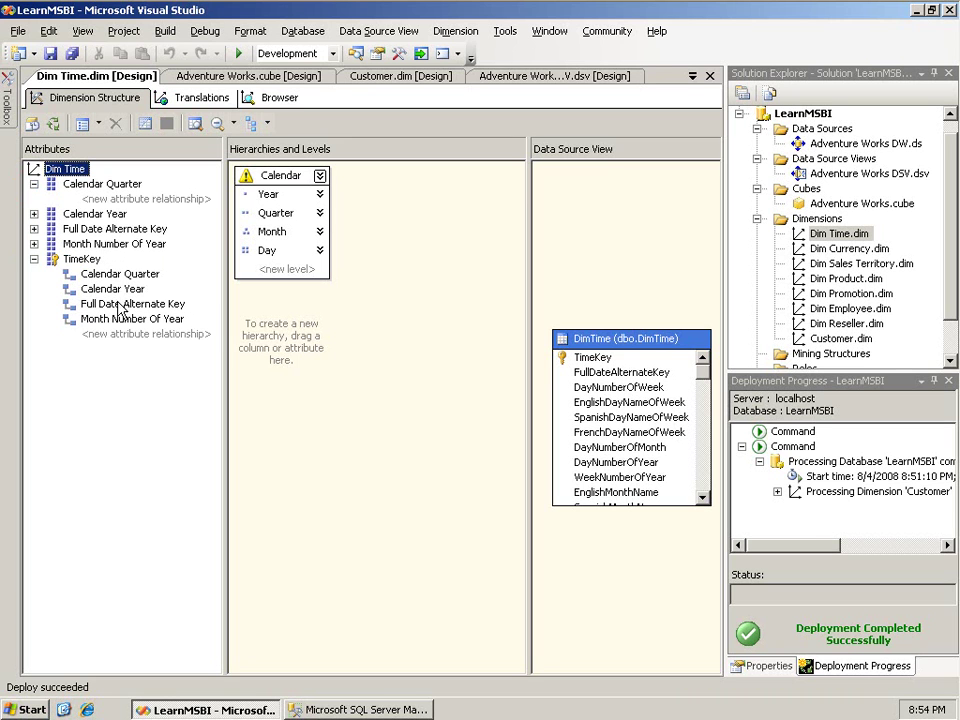
left_click_drag(118, 291, 165, 205)
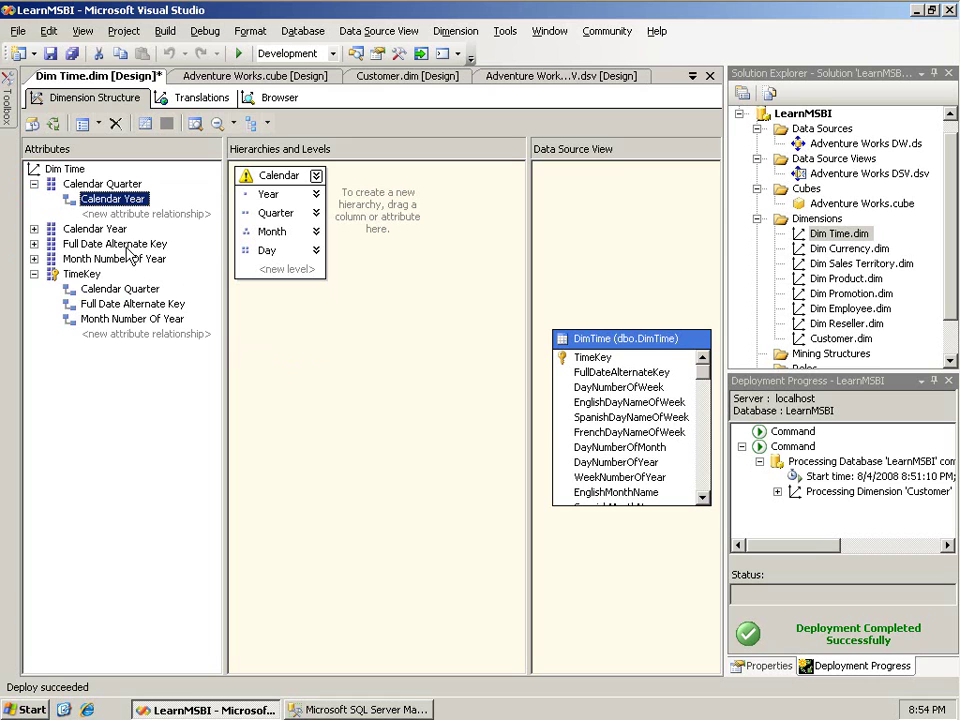
Step: Move TimeKey's Calendar Quarter relationship under Month Number Of Year and its Month Number Of Year relationship under Full Date Alternate Key
left_click(34, 259)
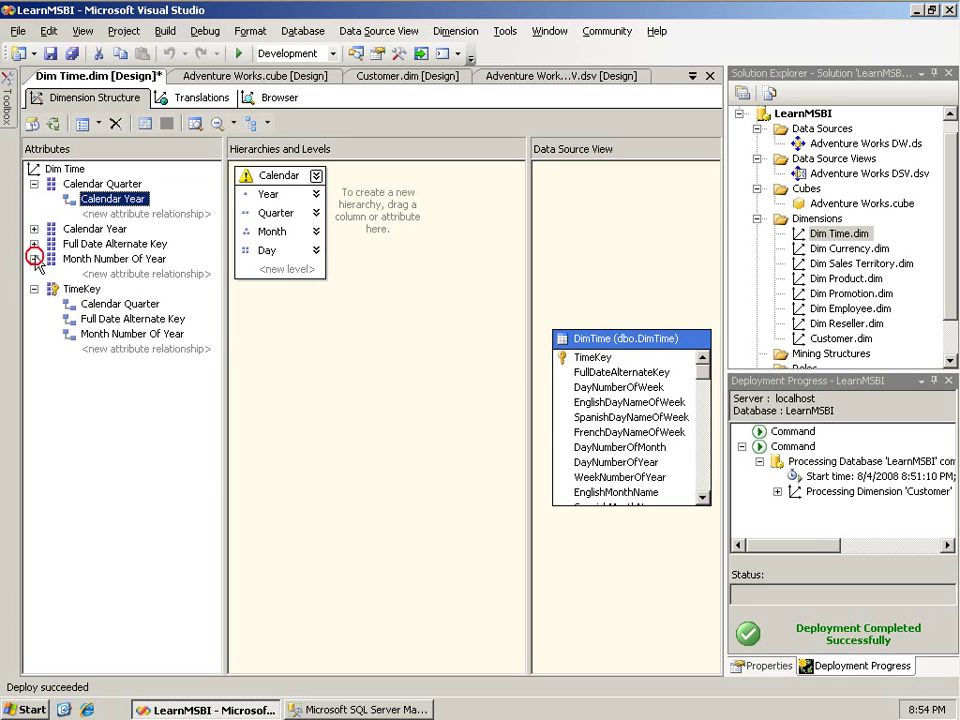
left_click_drag(120, 304, 150, 276)
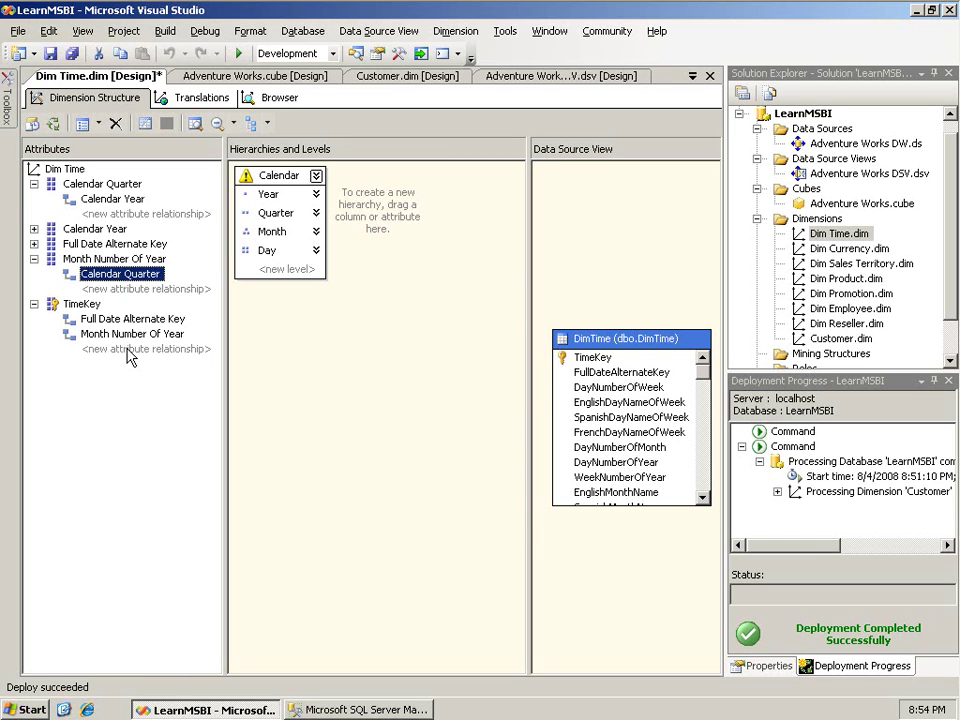
left_click(34, 244)
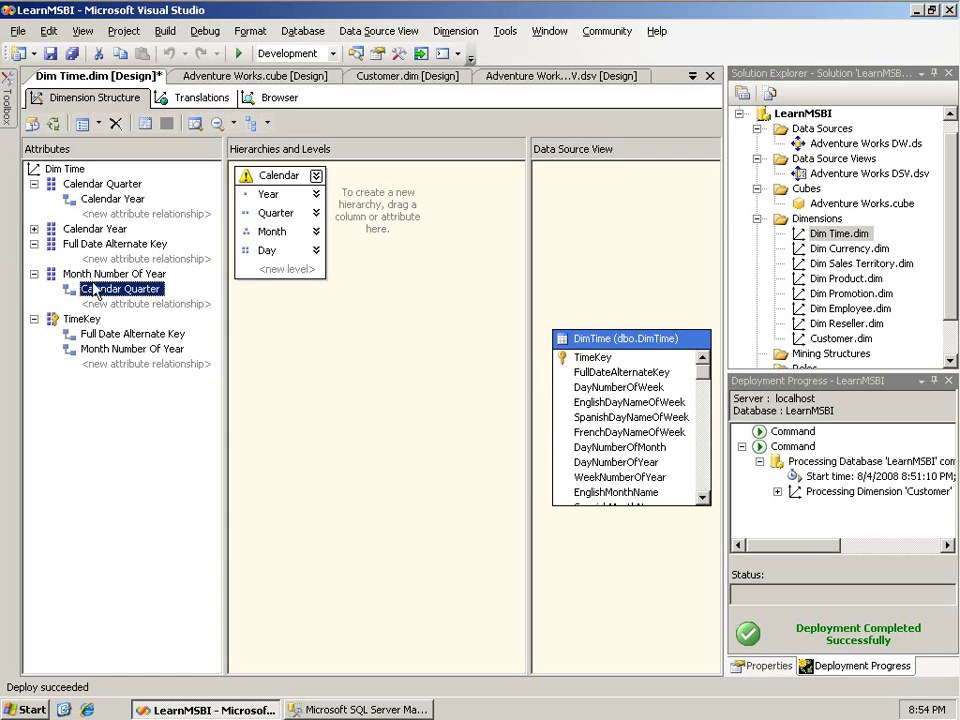
left_click_drag(110, 349, 150, 260)
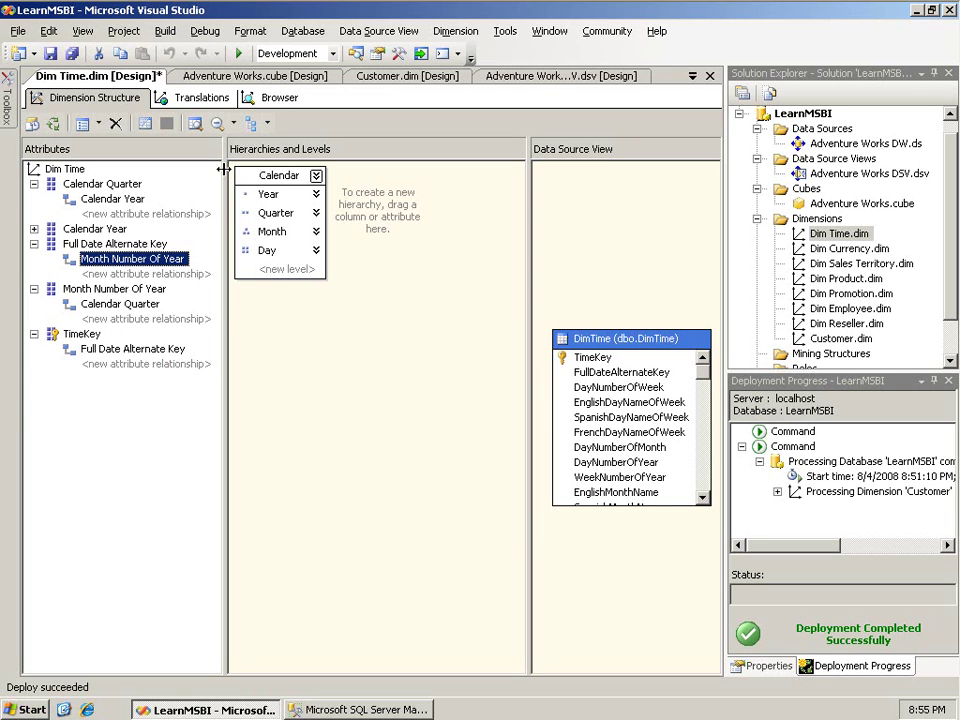
Step: Build and deploy the project, then run a Process Full on the Dim Time dimension and close the processing dialogs
left_click(55, 124)
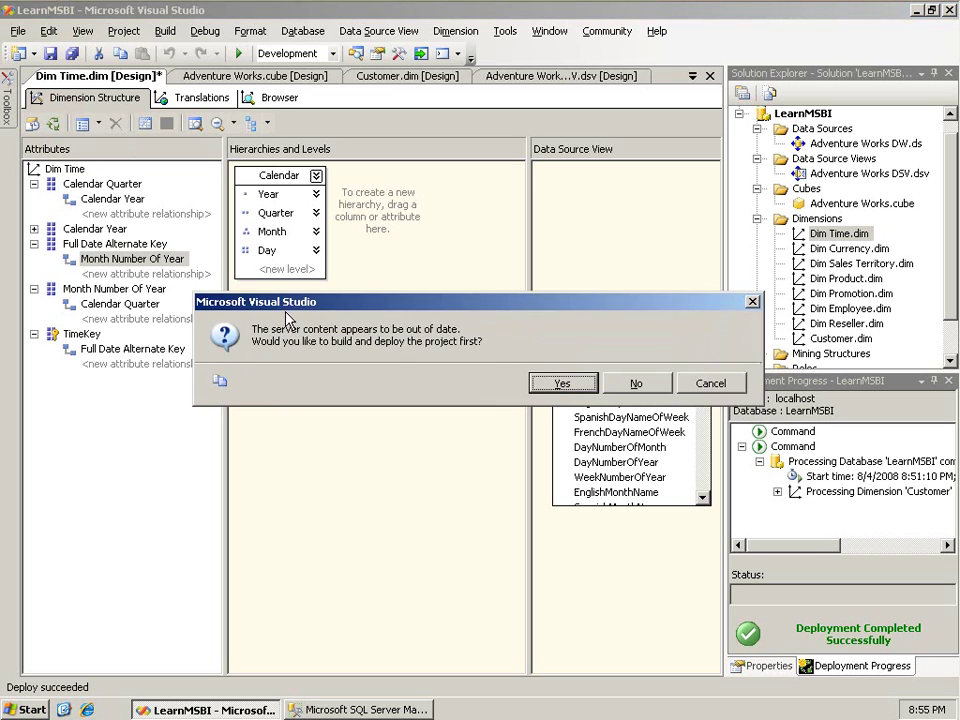
left_click(541, 381)
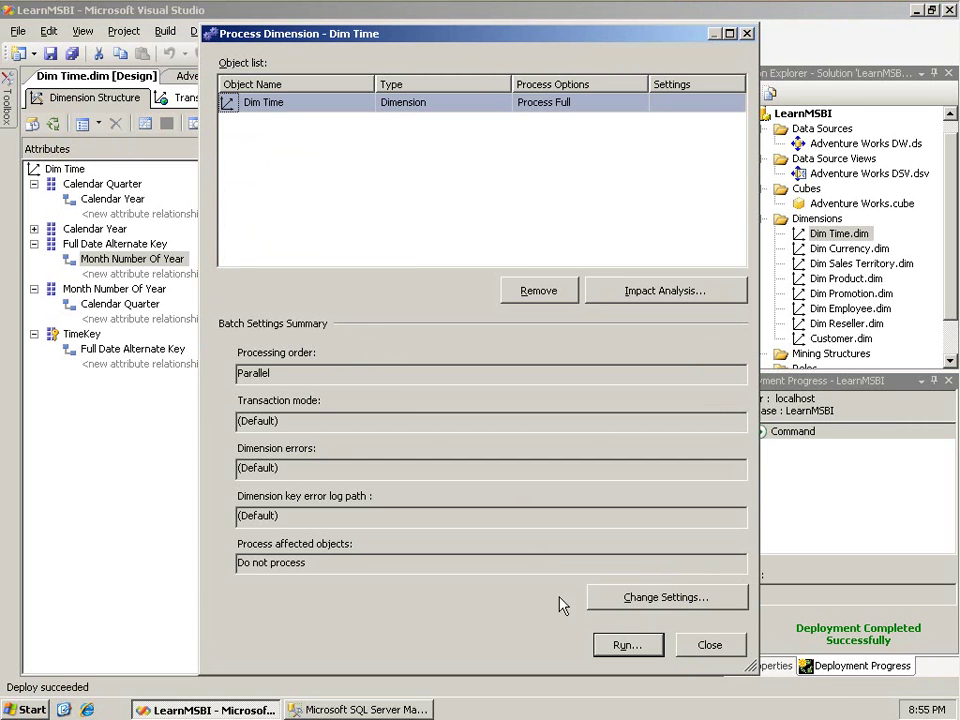
left_click(620, 641)
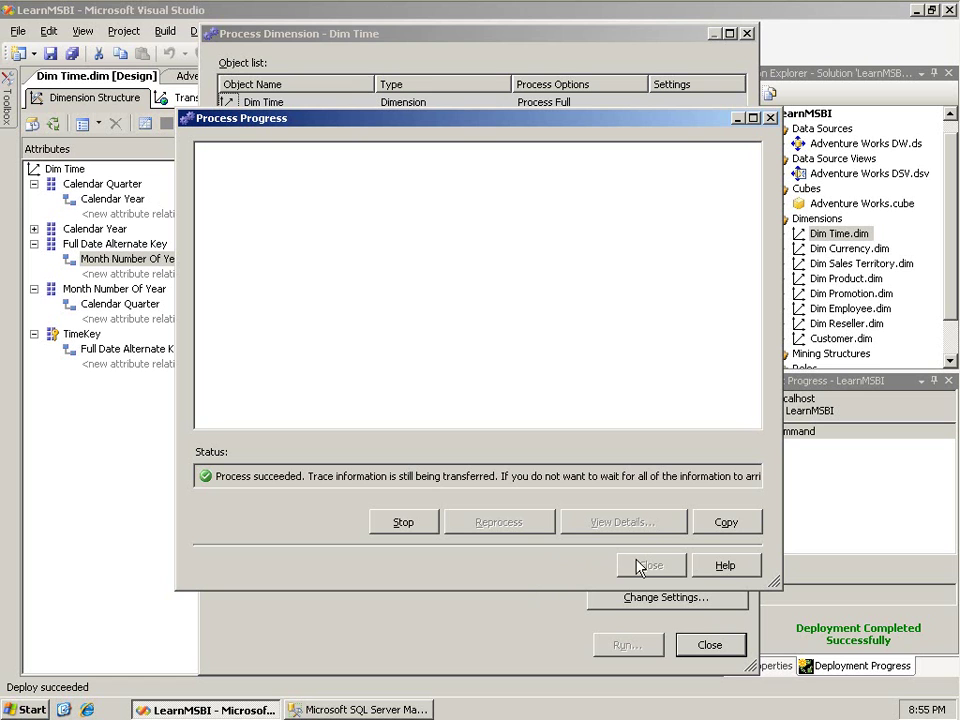
left_click(418, 530)
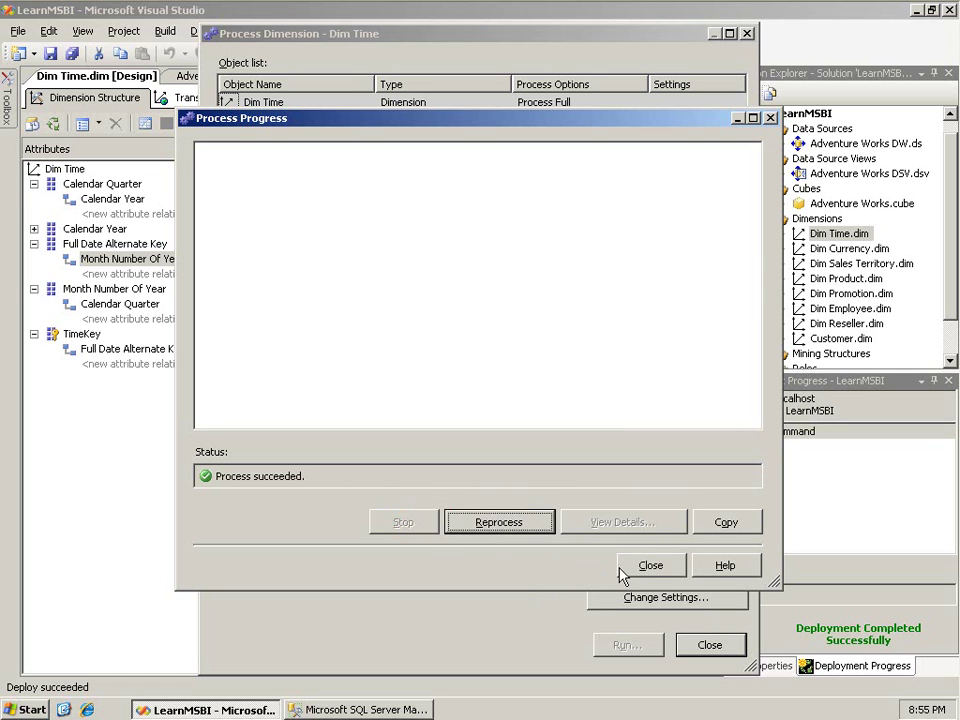
left_click(645, 565)
left_click(710, 645)
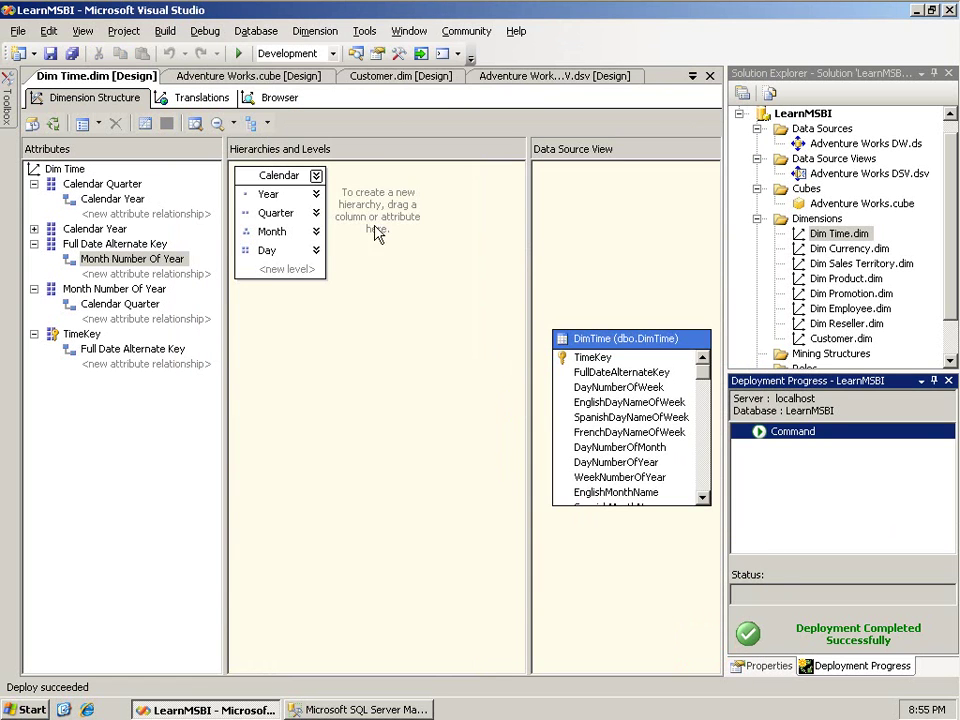
Step: Reconnect the Dim Time browser to the reprocessed dimension and collapse years 2005, 2006 and 2007 in the Calendar hierarchy
left_click(274, 99)
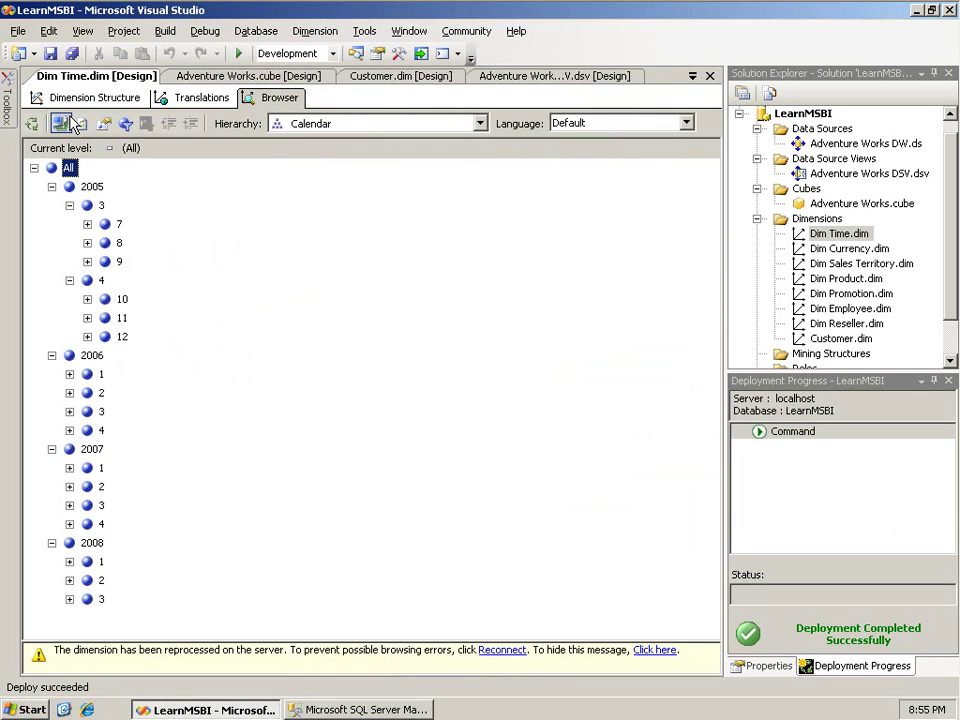
left_click(68, 122)
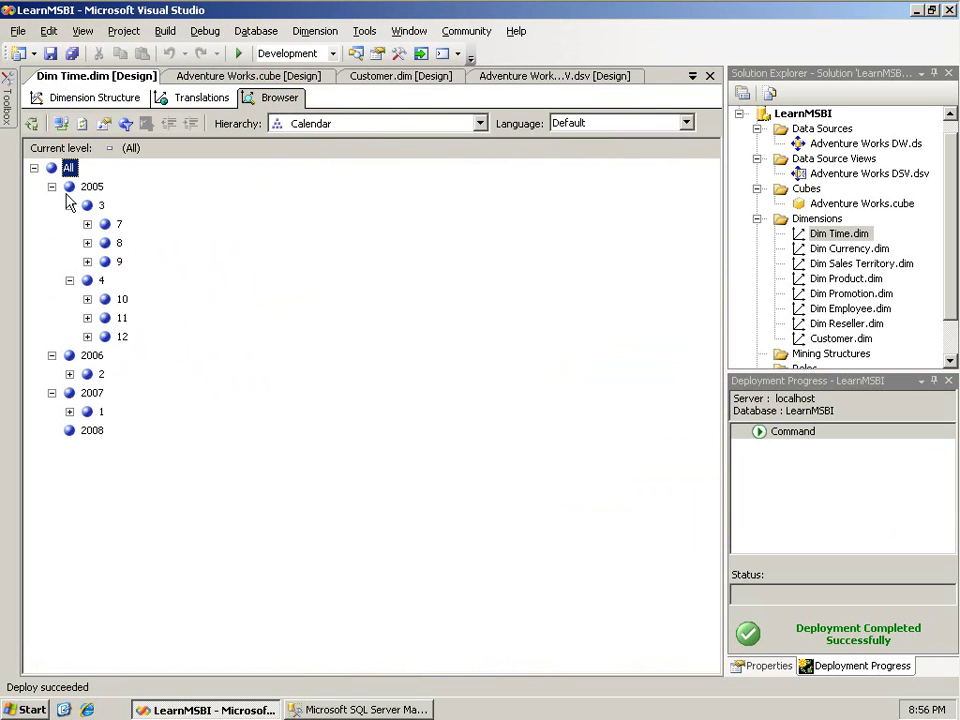
left_click(52, 186)
left_click(51, 205)
left_click(51, 224)
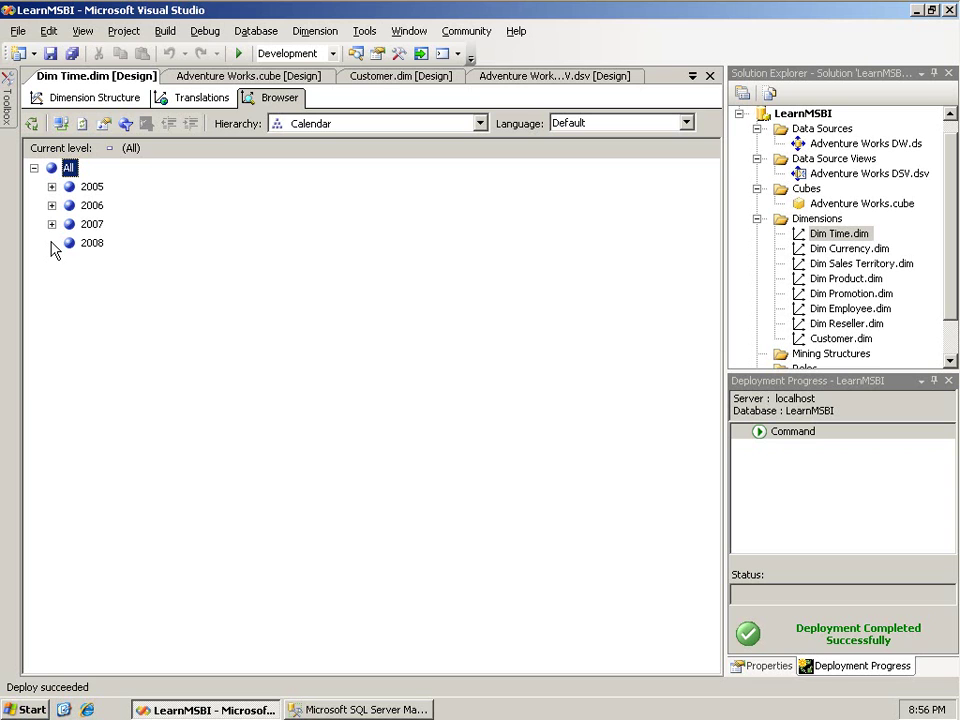
Step: Expand years 2005, 2006 and 2007 to examine which quarters belong to each, collapsing quarters 3 and 4 of 2005
left_click(52, 187)
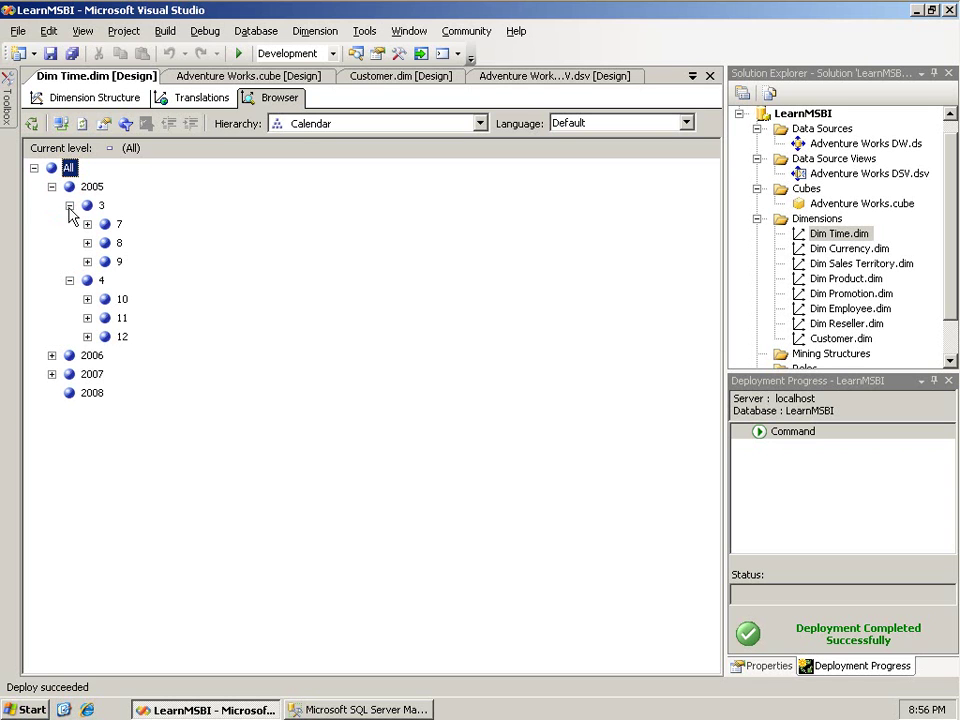
left_click(69, 205)
left_click(69, 224)
left_click(46, 244)
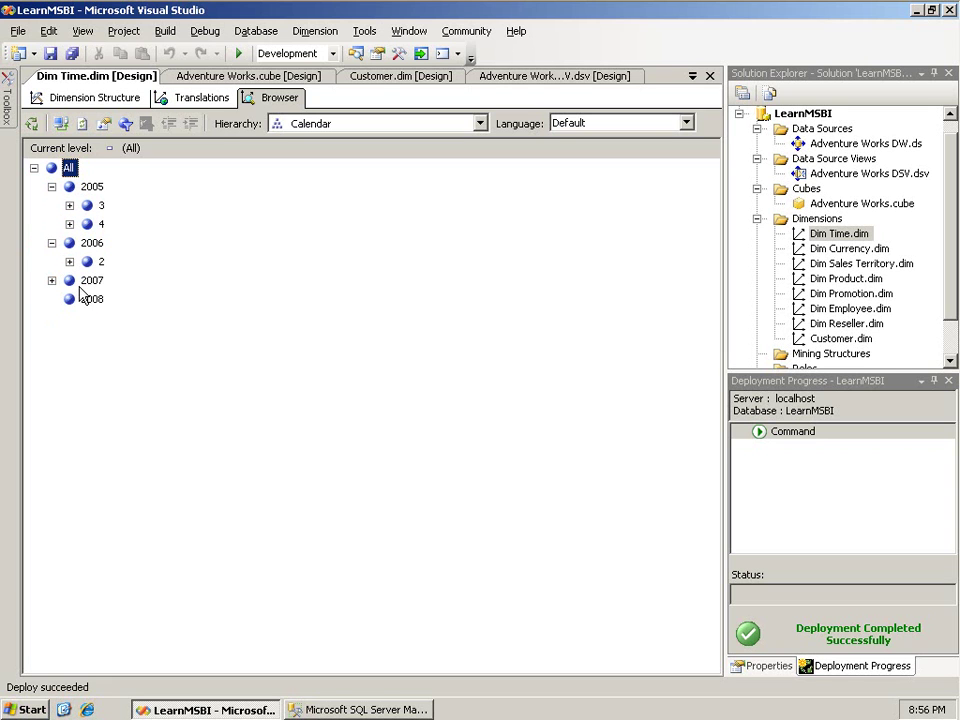
left_click(52, 281)
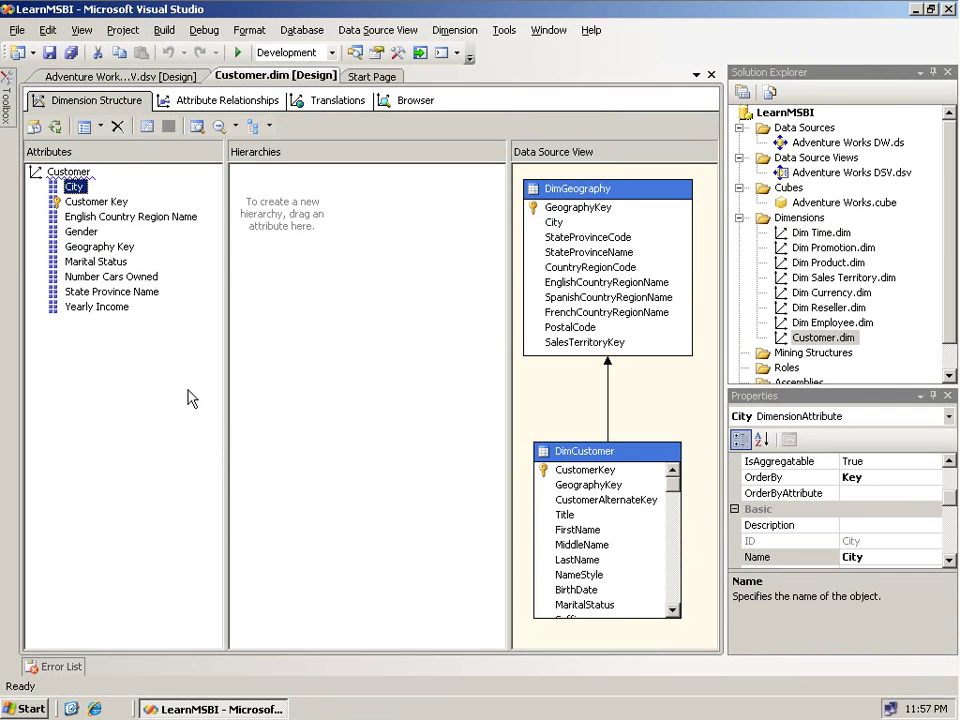
Step: Delete the English Country Region Name and State Province Name attributes from the Customer dimension
left_click(141, 220)
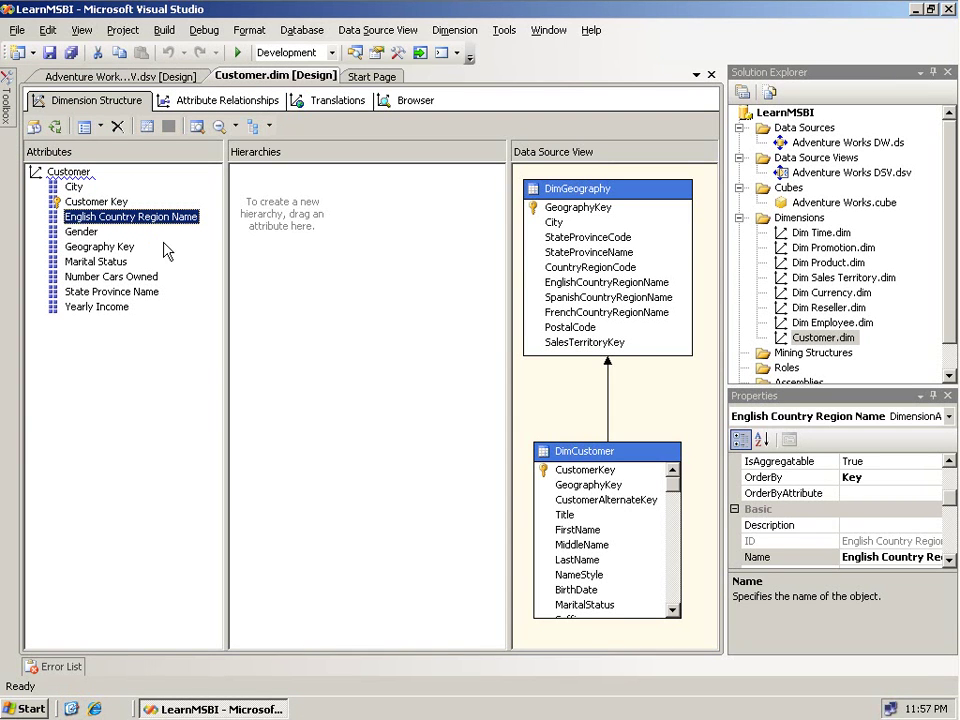
key("Delete")
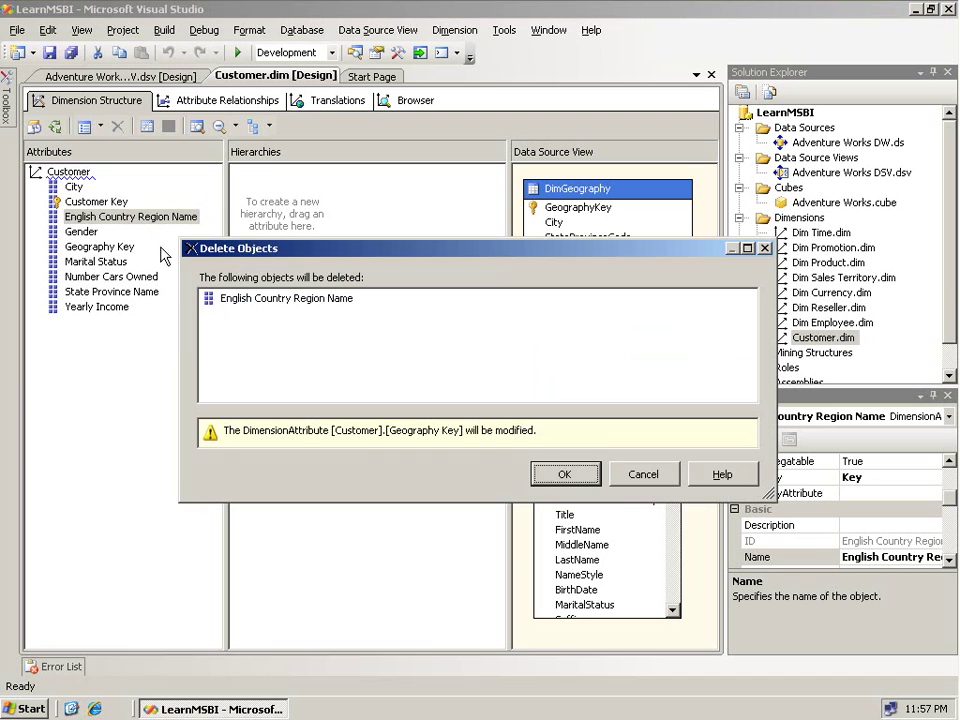
left_click(597, 484)
left_click(122, 279)
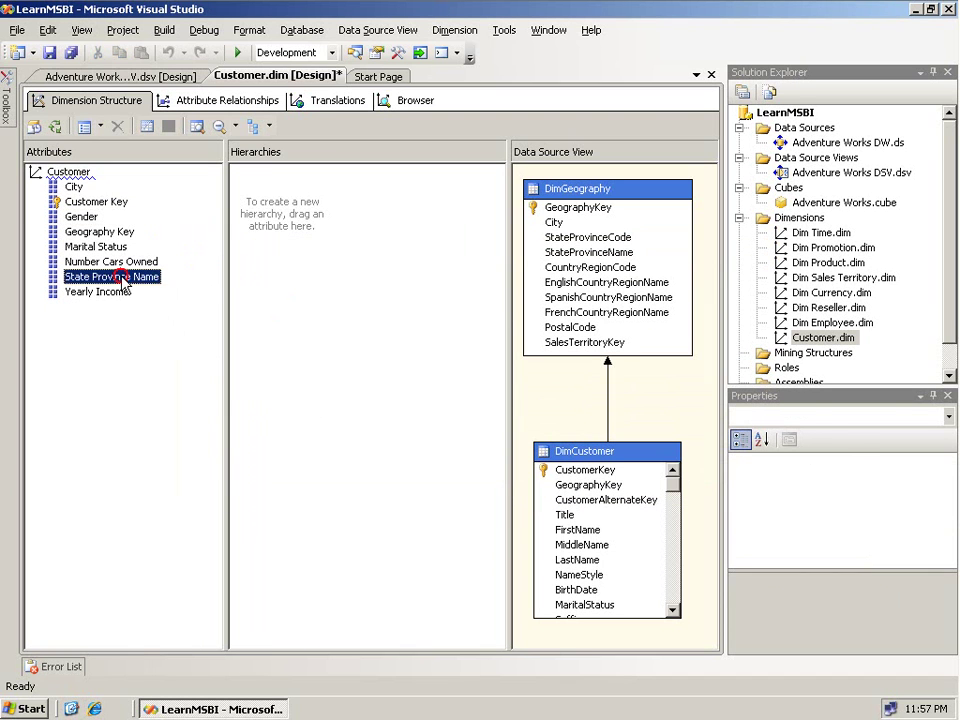
key("Delete")
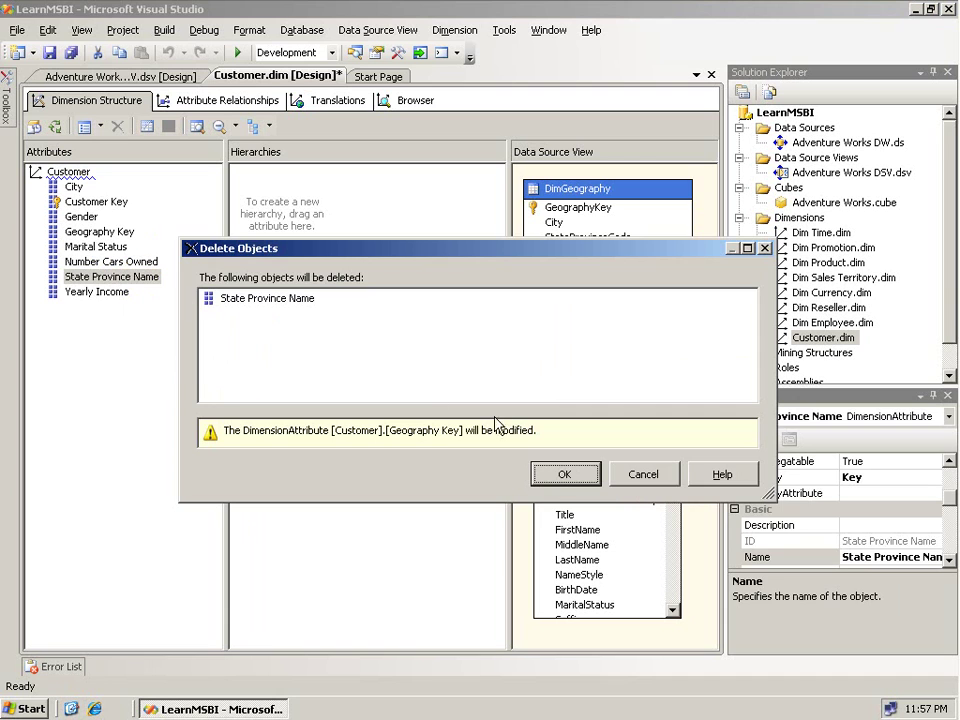
left_click(556, 476)
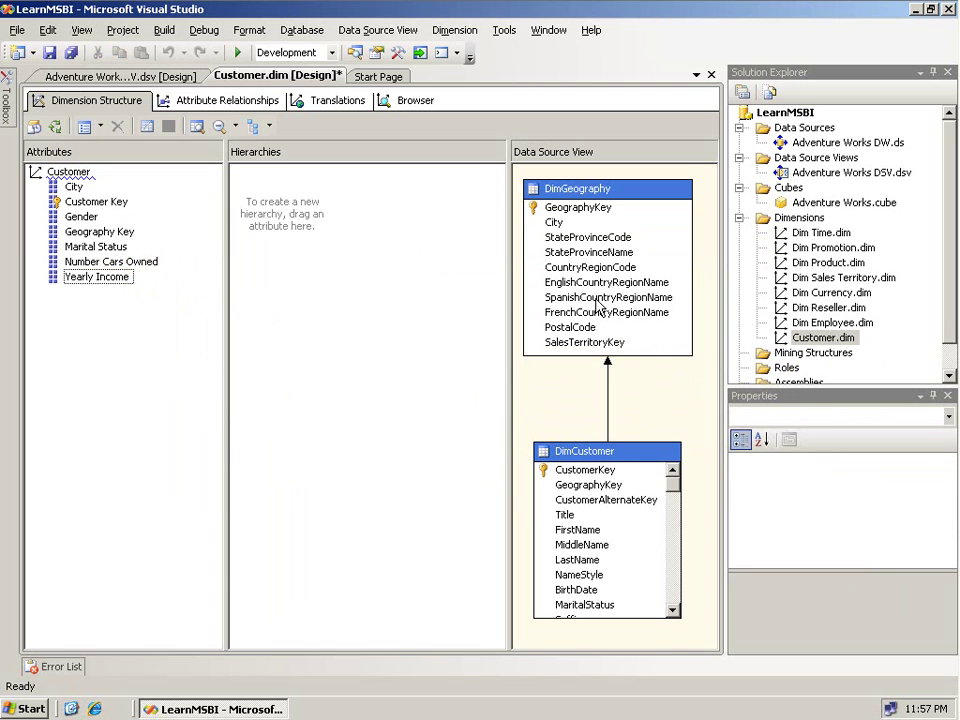
Step: Add CountryRegionCode and StateProvinceCode from the DimGeography table as attributes of the Customer dimension
left_click_drag(594, 270, 277, 343)
left_click_drag(110, 412, 111, 411)
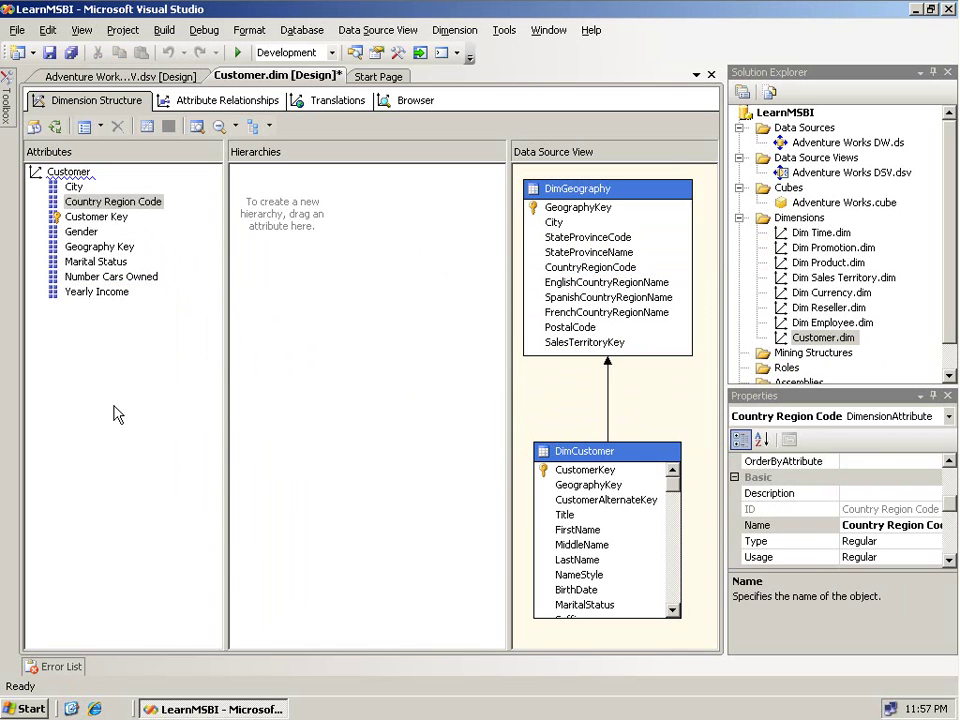
left_click(580, 240)
left_click_drag(580, 240, 124, 411)
Step: Rename the Country Region Code attribute as Country
left_click(130, 200)
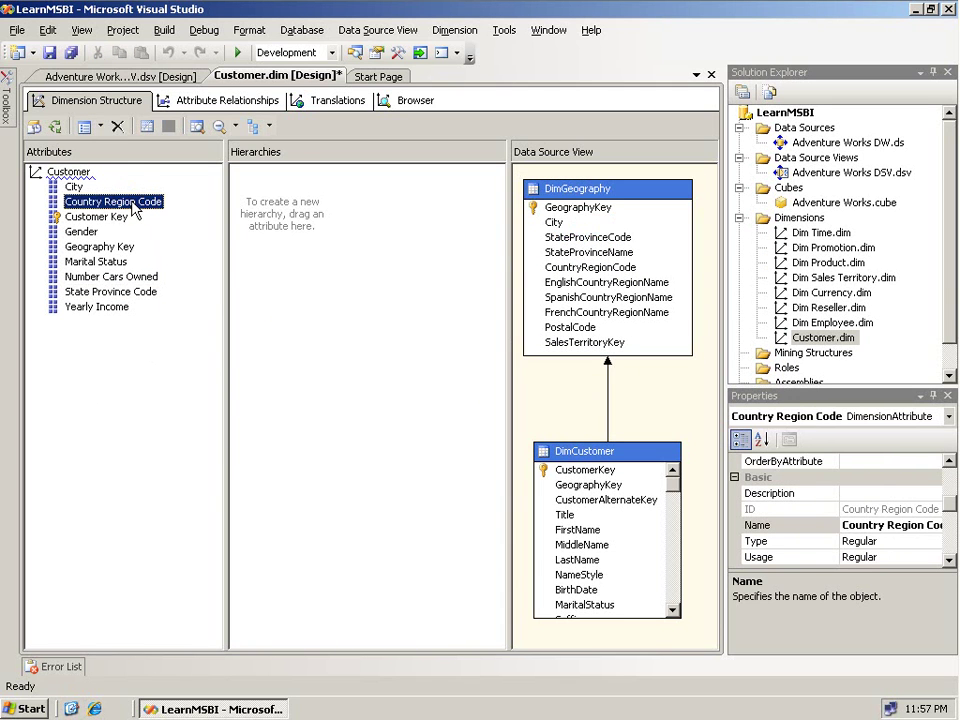
left_click(112, 202)
left_click_drag(103, 201, 165, 201)
key("BackSpace")
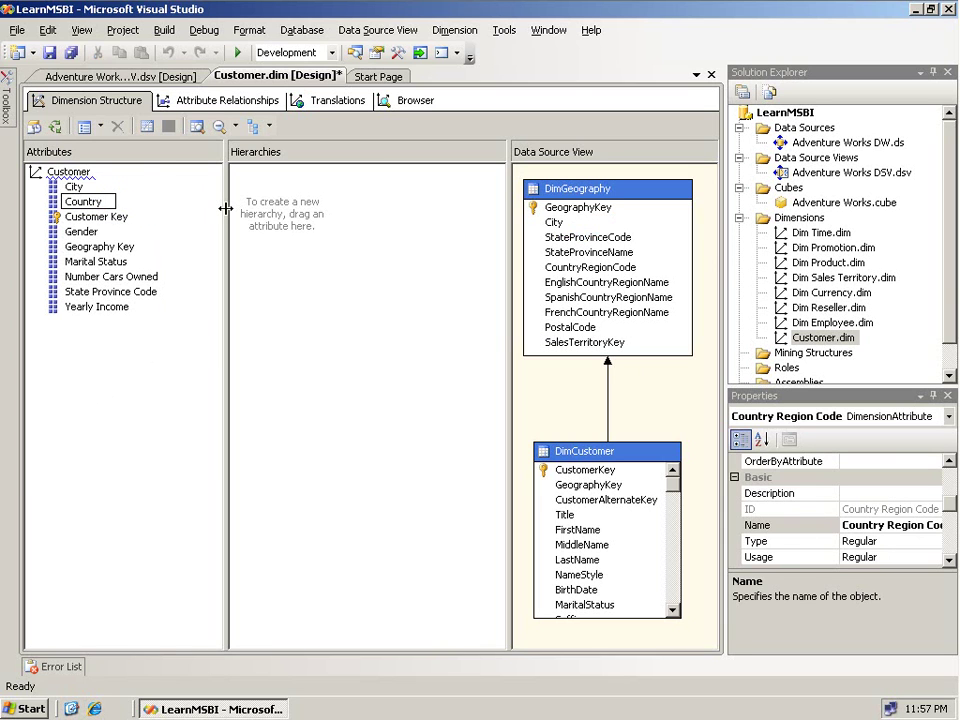
key("Return")
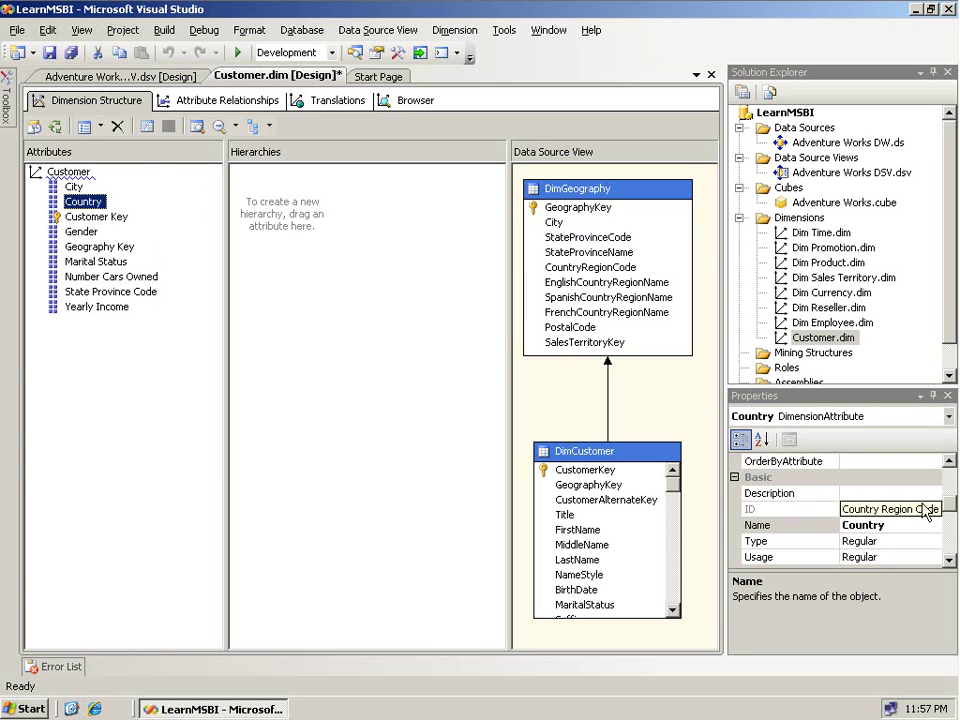
Step: Bind the Country attribute's NameColumn to EnglishCountryRegionName in DimGeography
left_click_drag(948, 509, 949, 561)
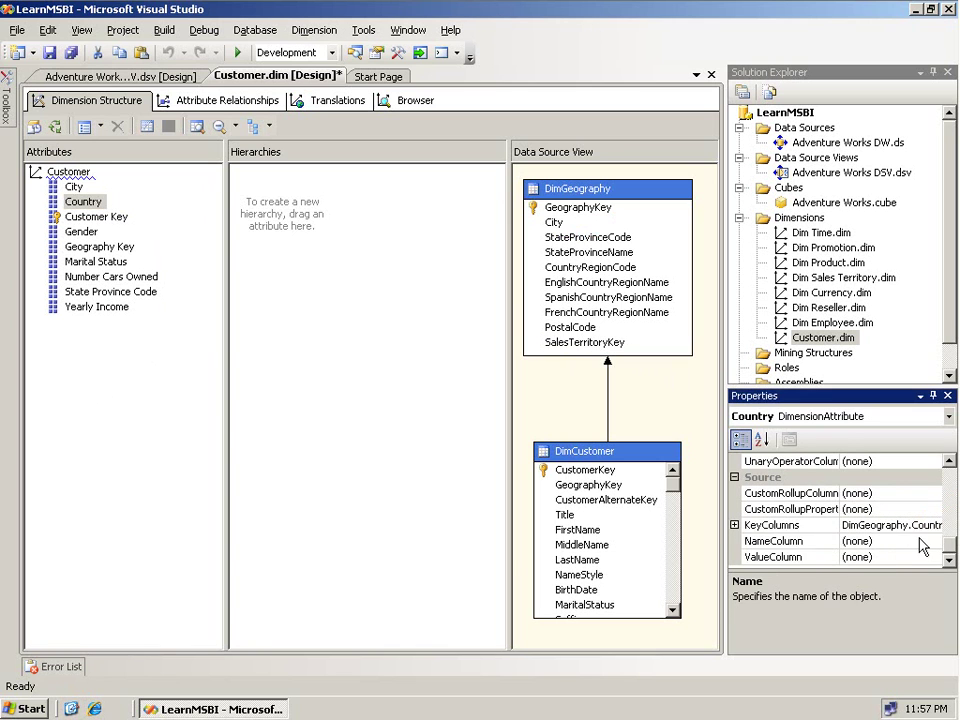
left_click(925, 540)
left_click(932, 541)
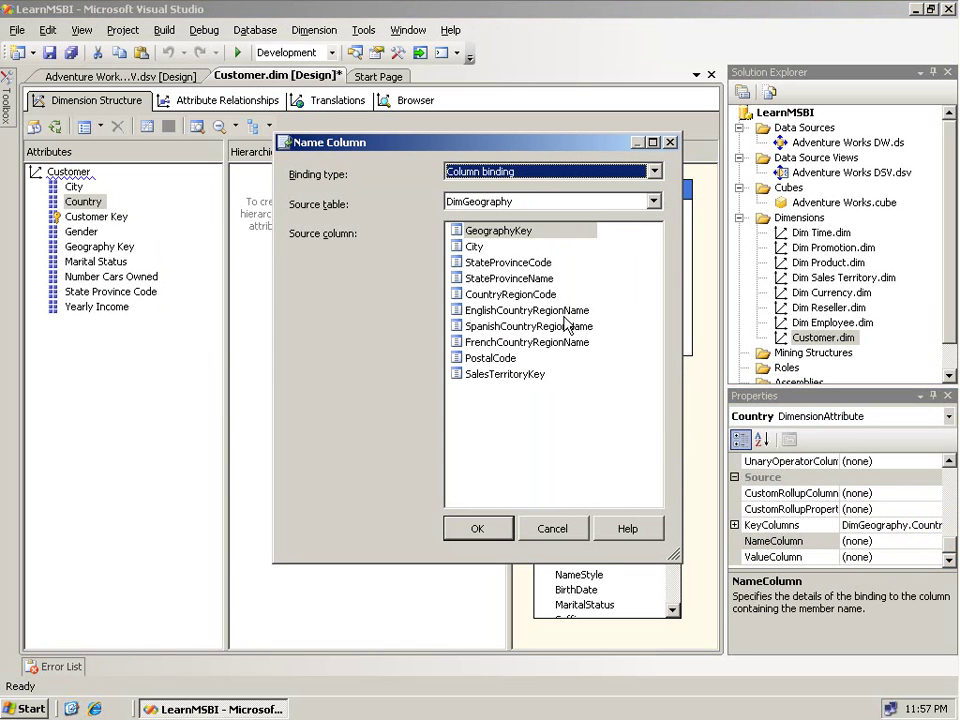
left_click(527, 311)
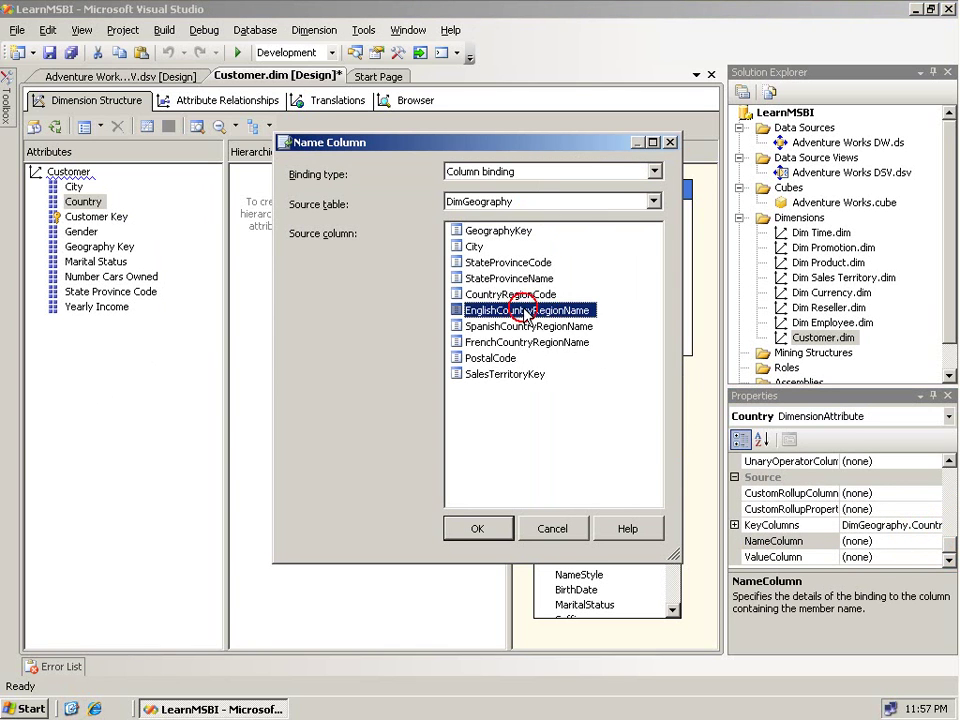
left_click(478, 530)
Step: Rename the State Province Code attribute as State Province
left_click(120, 292)
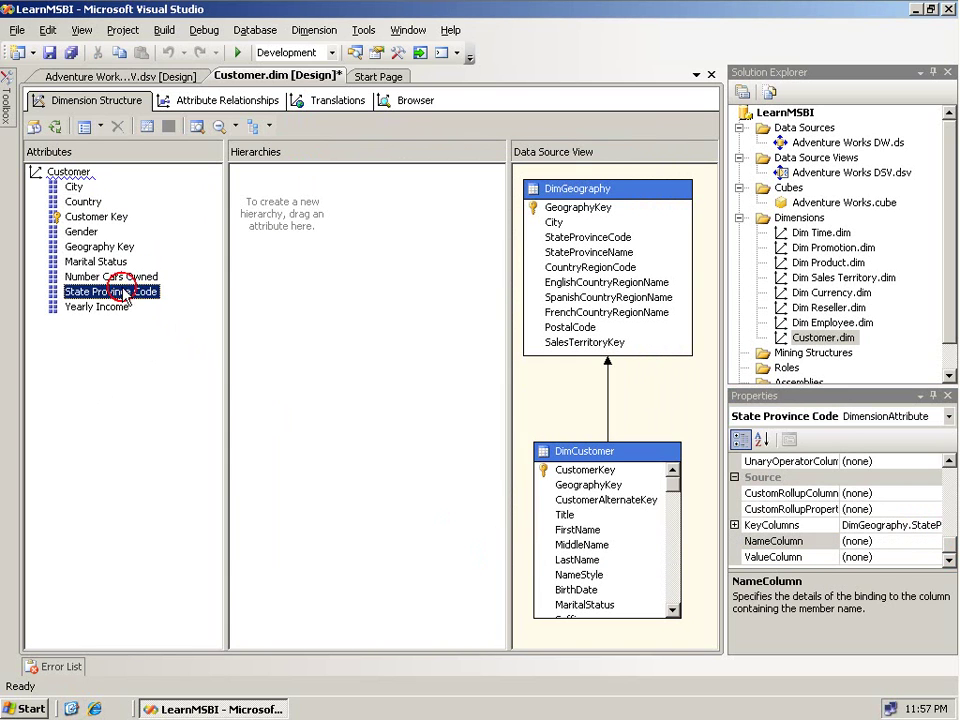
left_click(130, 293)
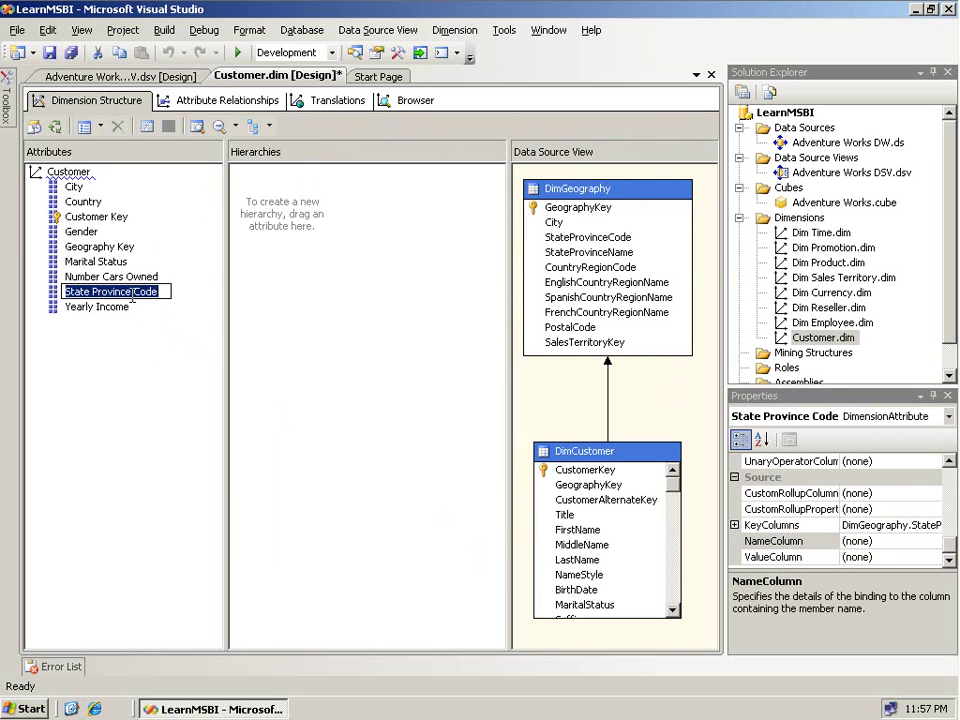
left_click_drag(133, 292, 233, 310)
key("BackSpace")
key("BackSpace")
key("Return")
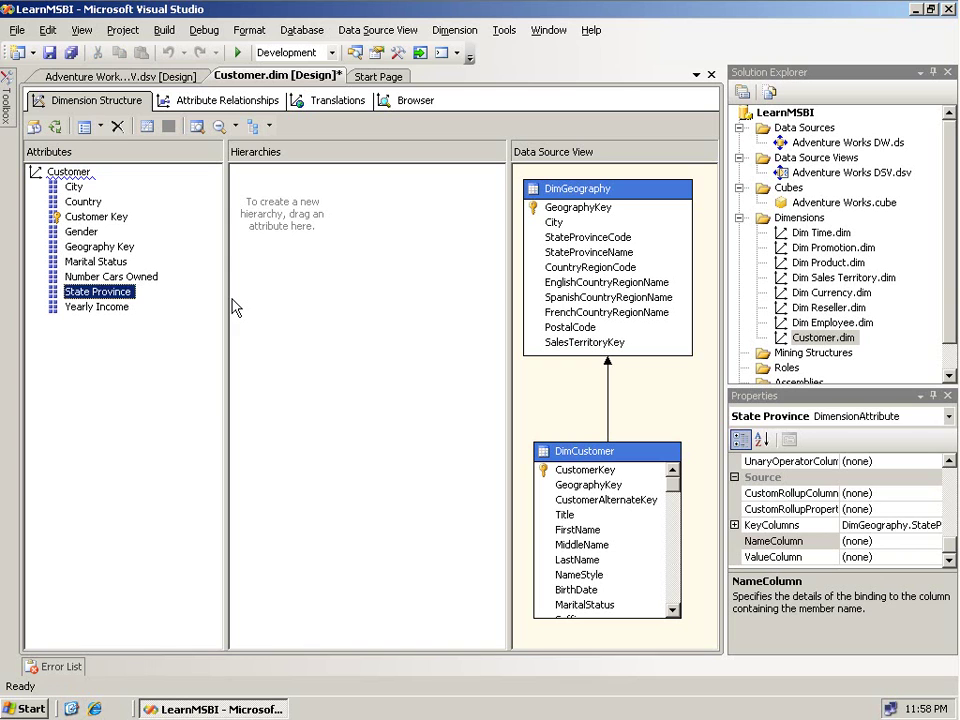
Step: Bind the State Province attribute's NameColumn to StateProvinceName in DimGeography
left_click(915, 542)
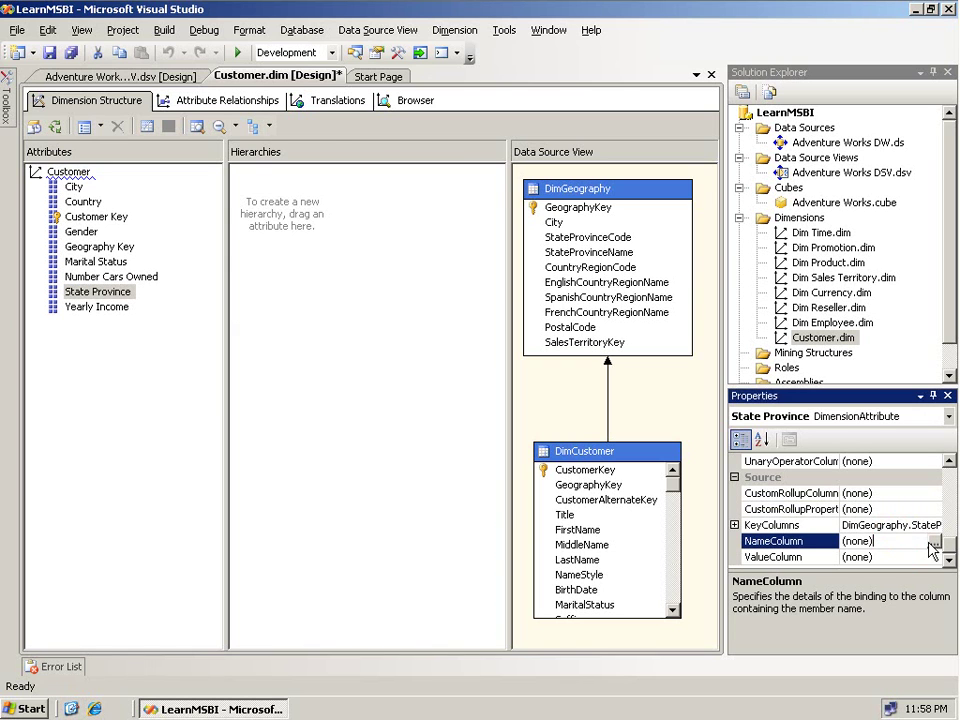
left_click(932, 542)
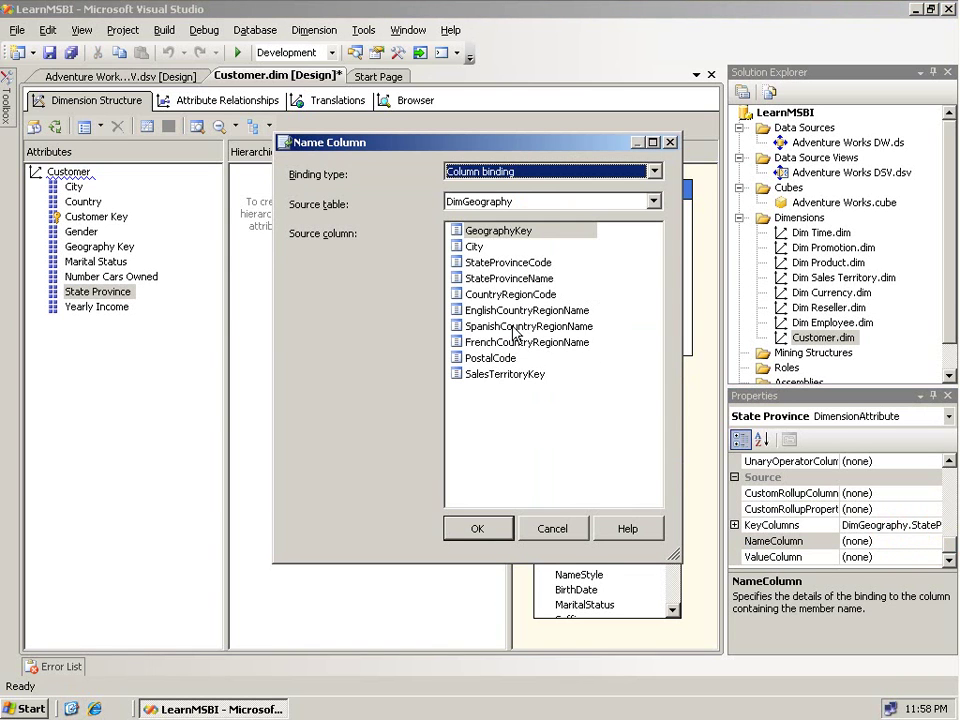
left_click(508, 279)
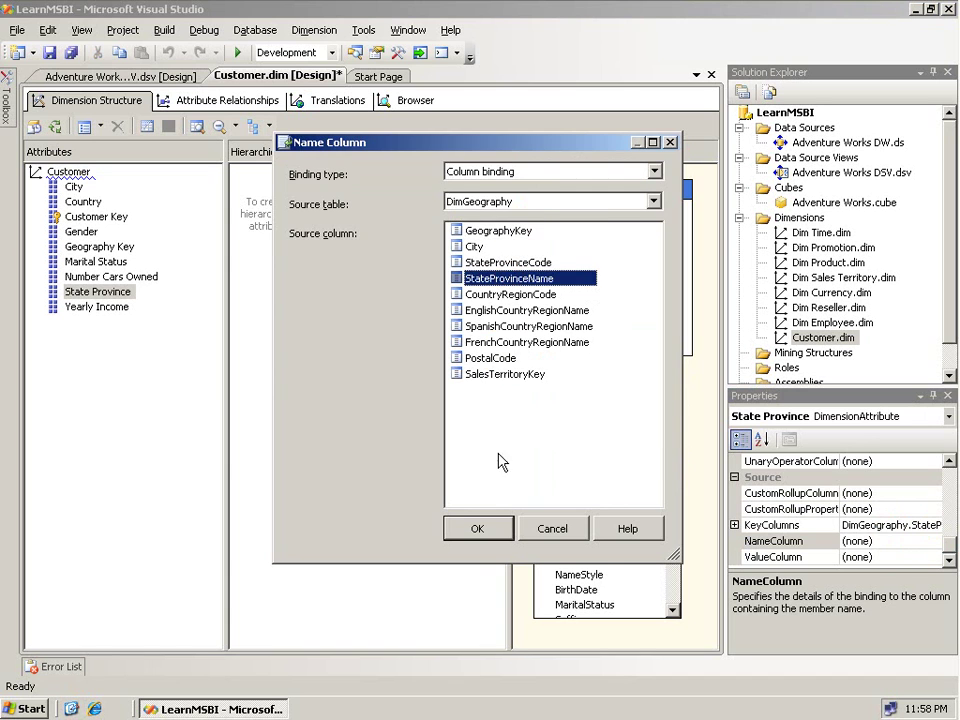
left_click(482, 530)
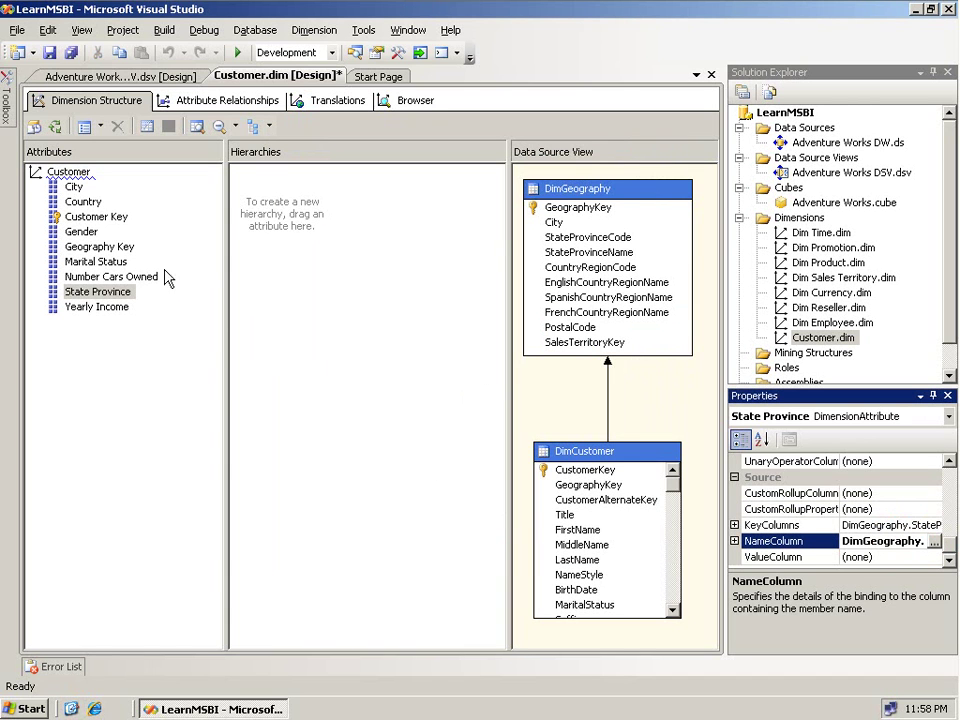
Step: Create a hierarchy with the levels Country, State Province, City and Customer Key, and check the Customer Key attribute's NameColumn binding
left_click_drag(88, 205, 295, 218)
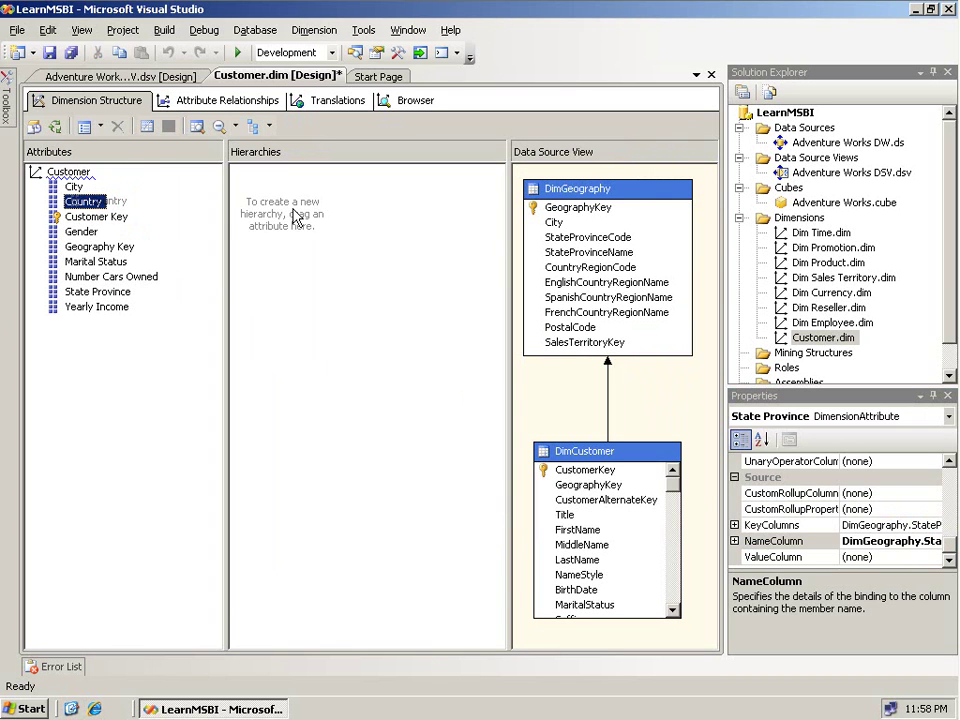
mouse_move(295, 218)
left_mouse_down()
mouse_move(140, 207)
mouse_move(283, 200)
left_mouse_up()
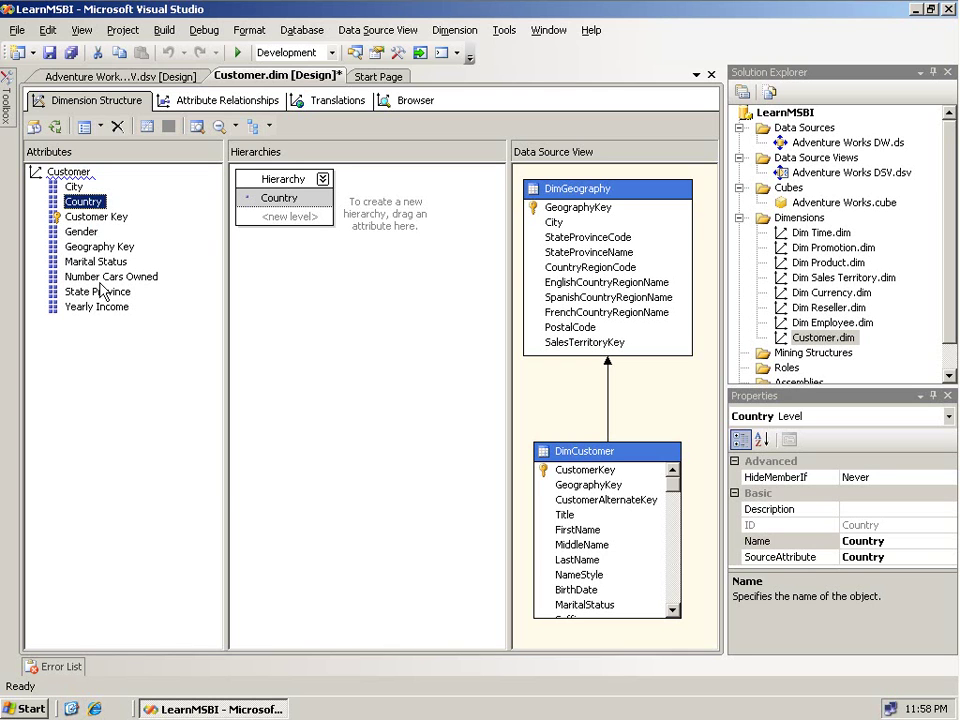
left_click_drag(107, 291, 272, 218)
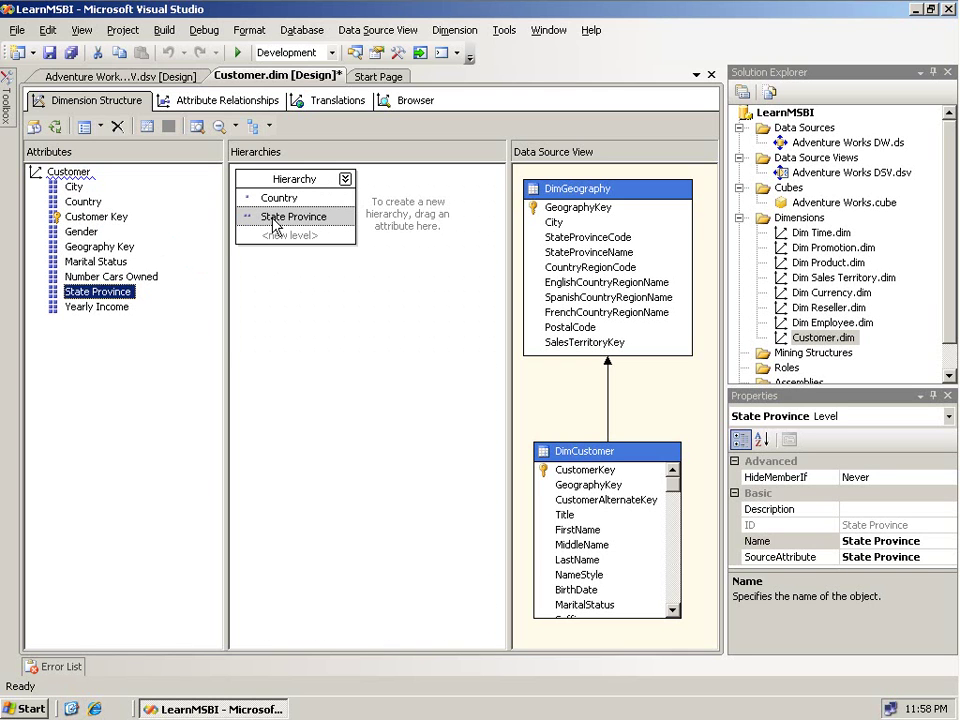
left_click_drag(74, 187, 281, 249)
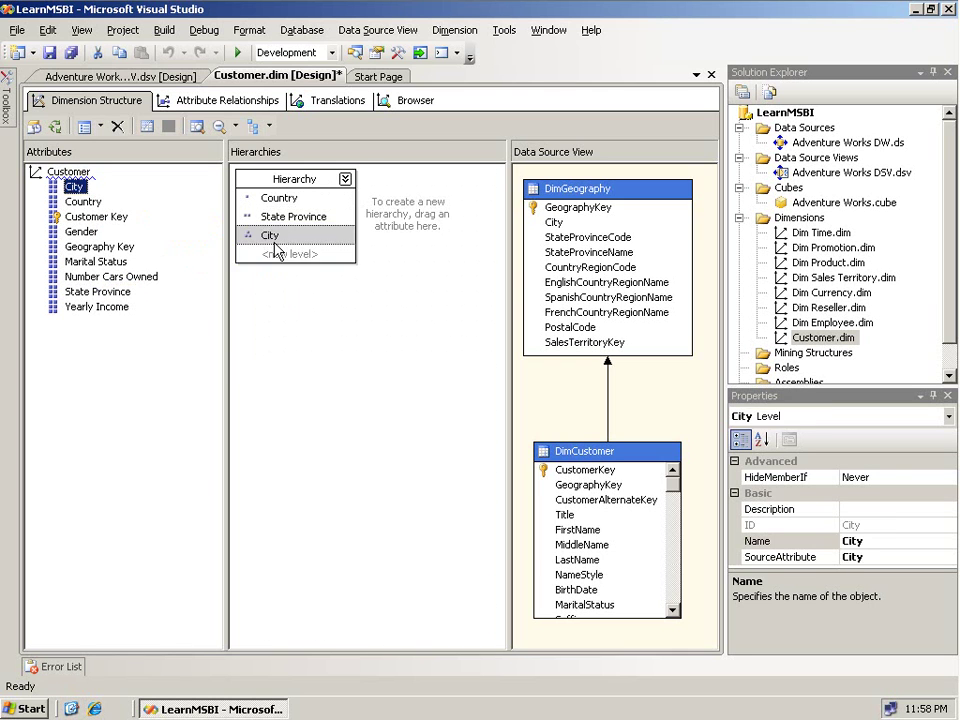
left_click_drag(102, 217, 291, 254)
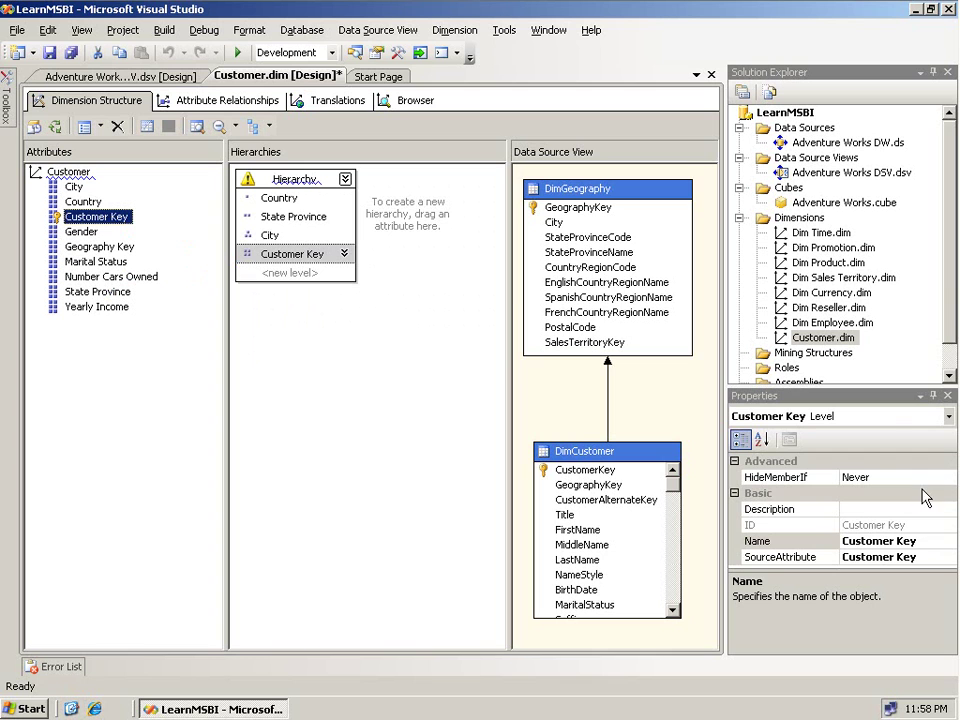
left_click(97, 222)
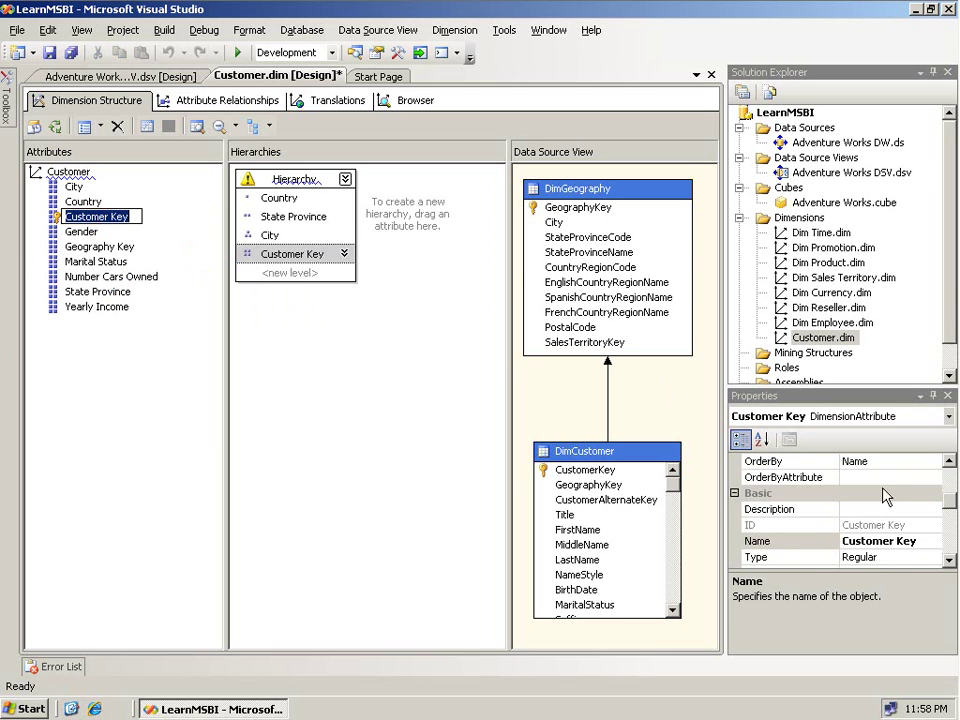
left_click_drag(951, 510, 950, 563)
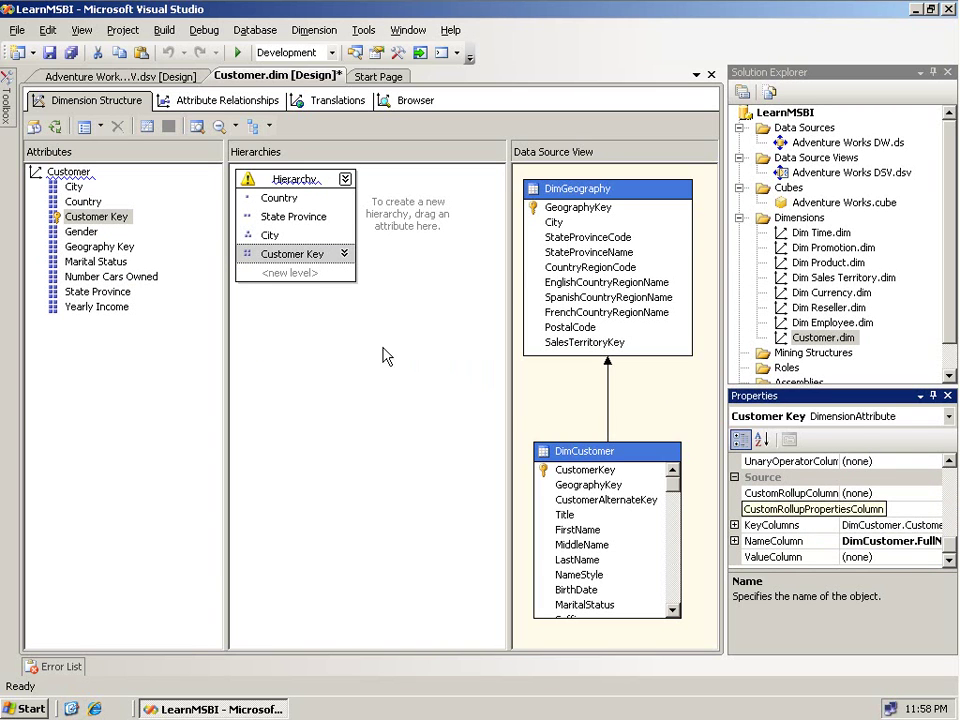
Step: Rename the new hierarchy as Customers
left_click(308, 182)
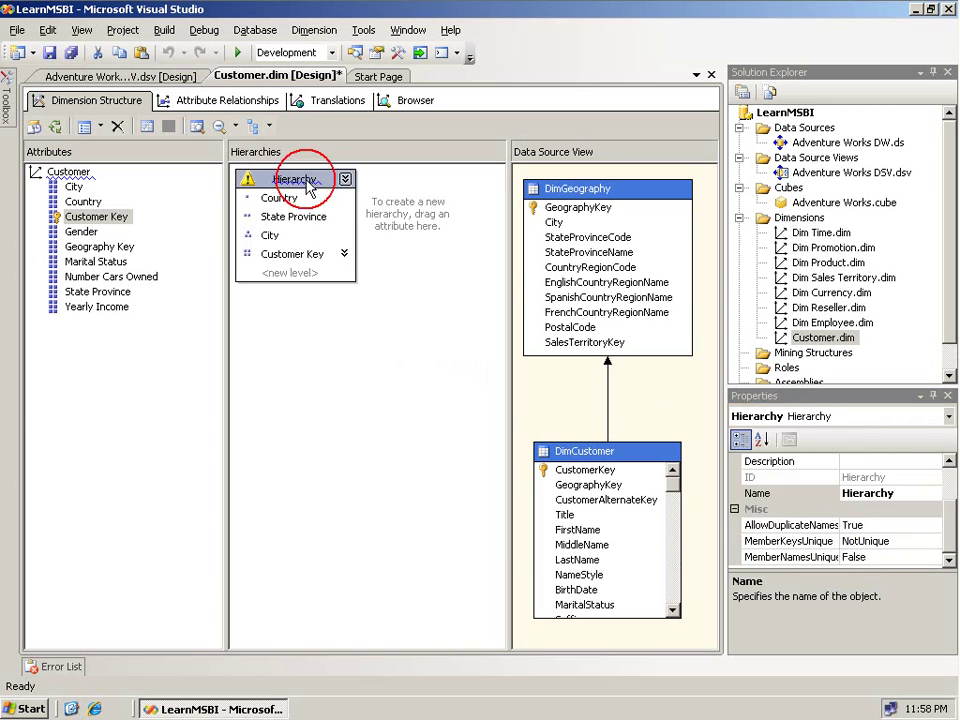
left_click(324, 180)
type("Cus")
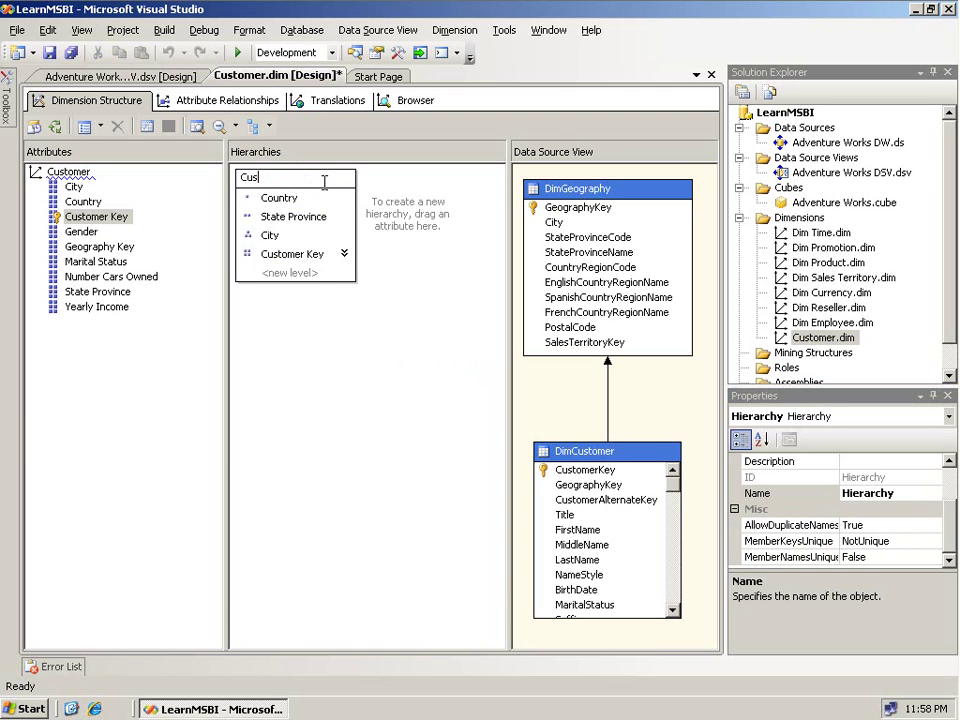
left_click(326, 384)
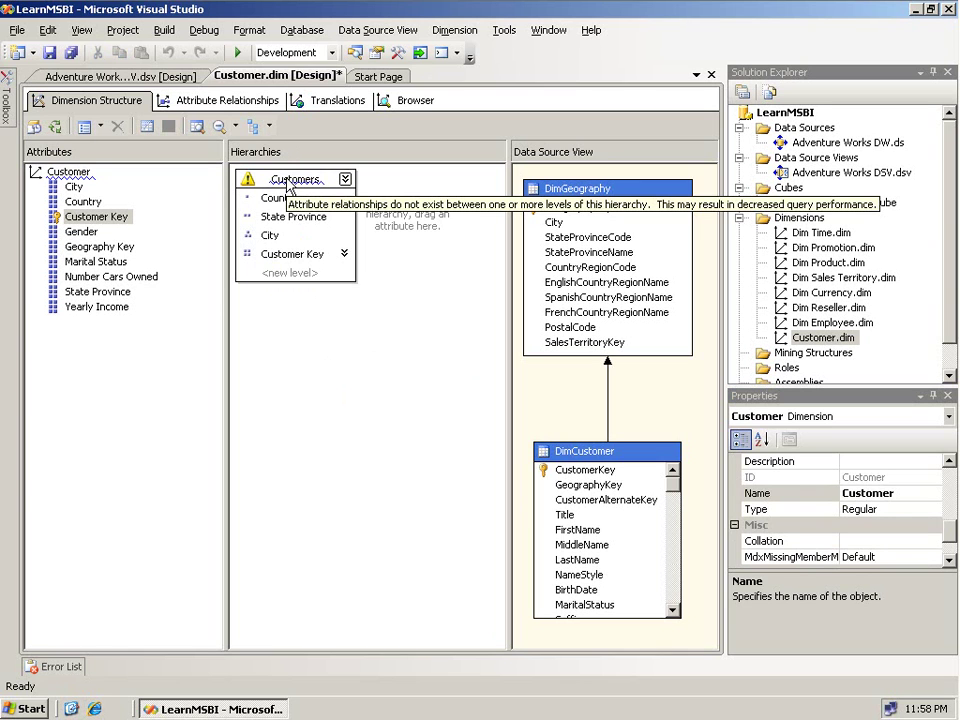
Step: Open the Customer dimension's attribute relationships and inspect the Customer Key, City and Country attributes in the diagram
left_click(236, 104)
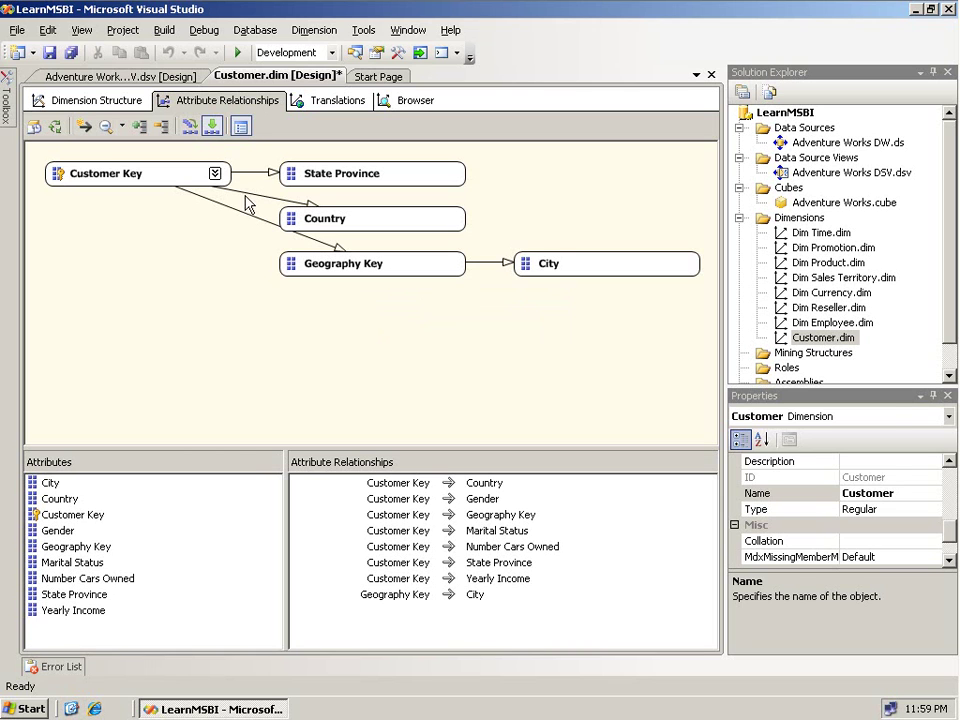
left_click(138, 178)
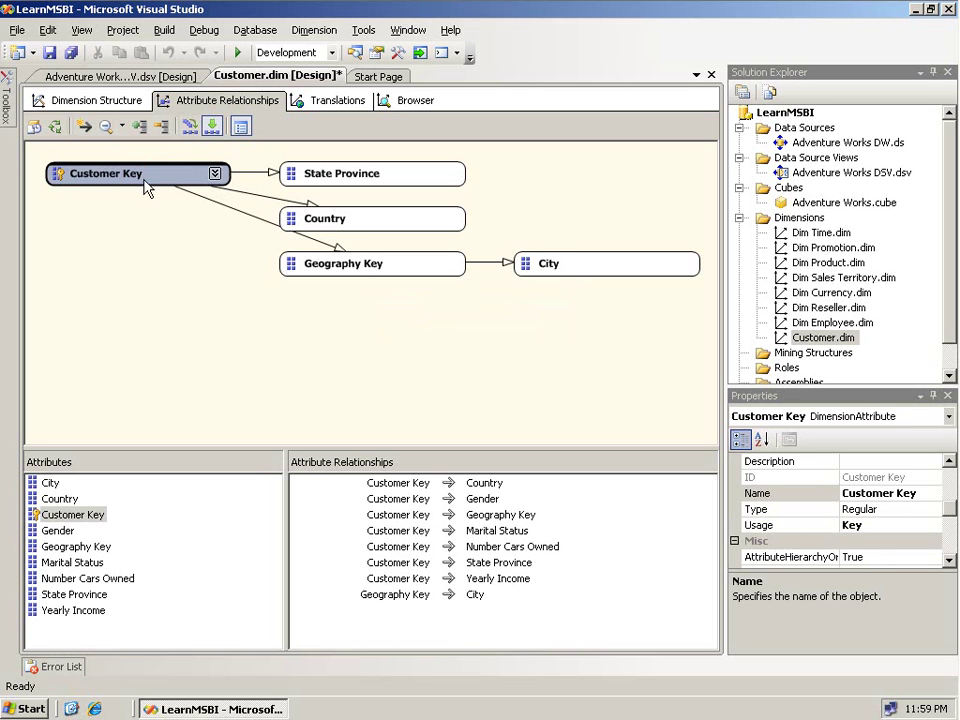
left_click(572, 268)
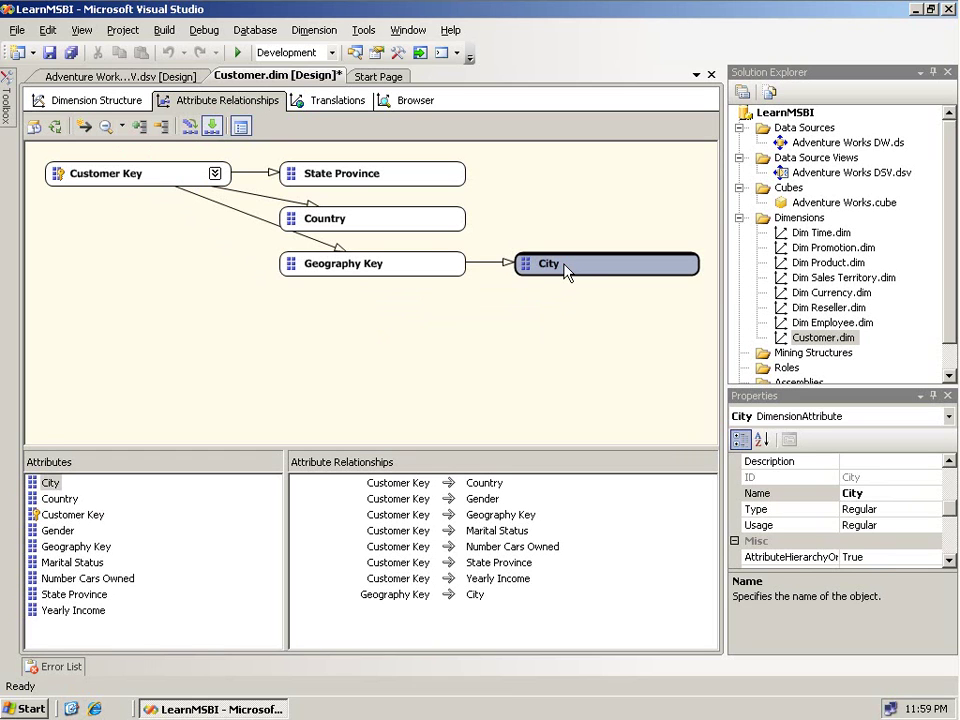
left_click(340, 222)
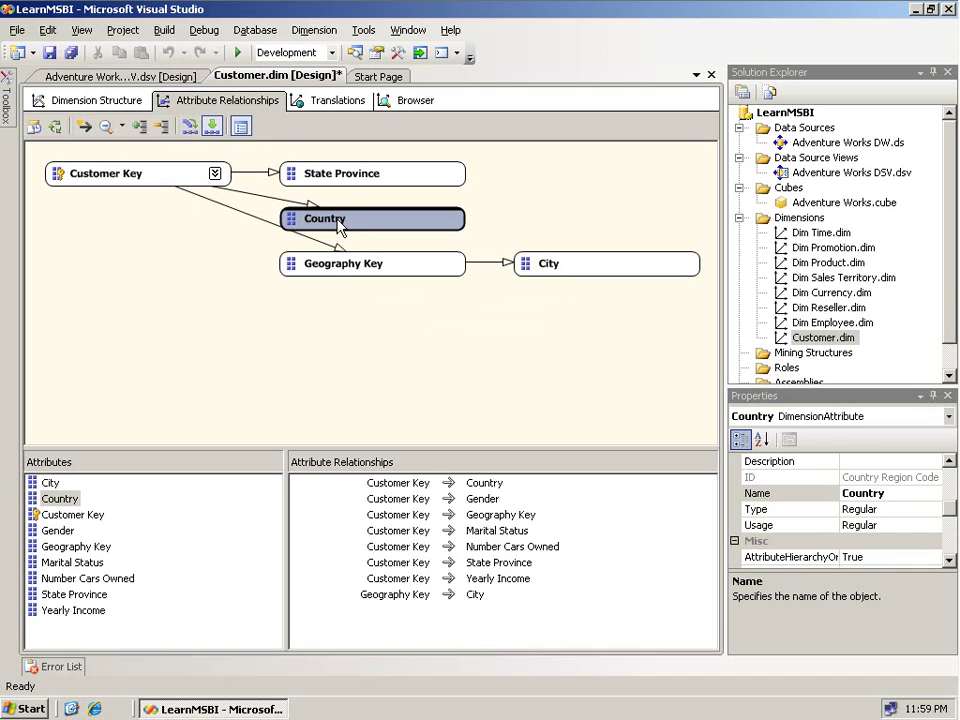
Step: Try relating the Country attribute to City, and delete that new relationship
left_click_drag(340, 222, 573, 269)
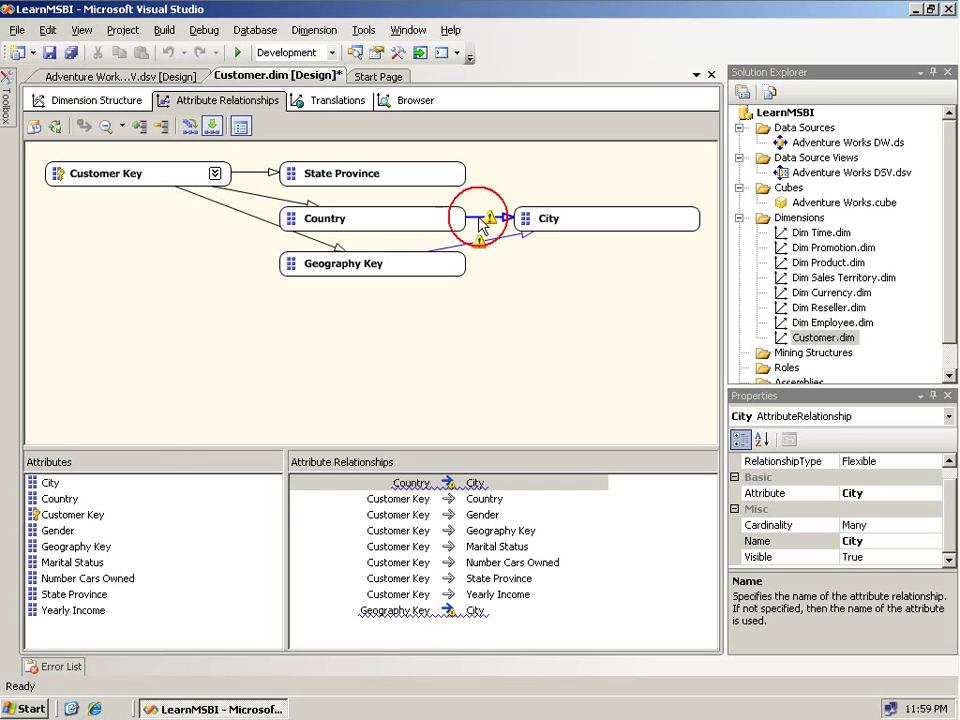
key("Delete")
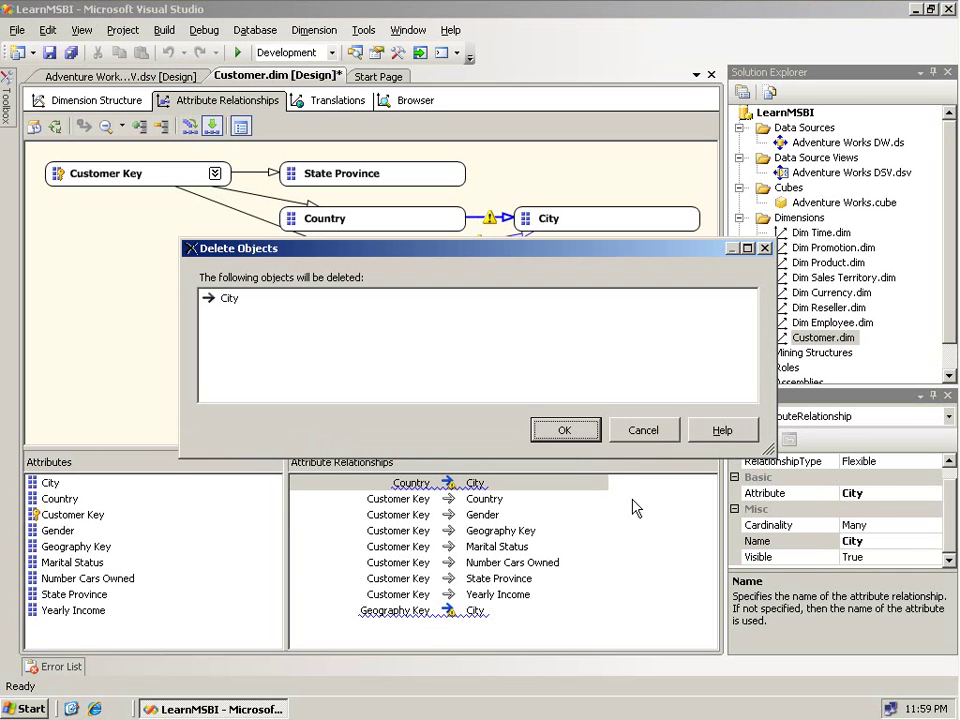
left_click(576, 437)
Step: Try relating the City attribute directly to Country, and delete that relationship
left_click_drag(548, 265, 372, 223)
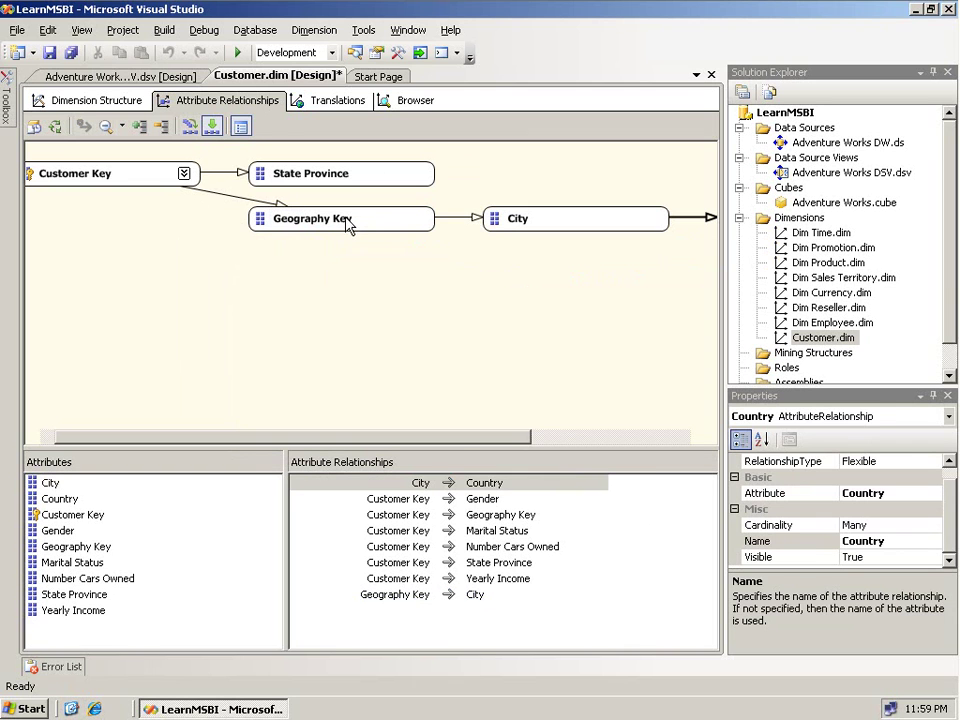
left_click_drag(439, 439, 448, 443)
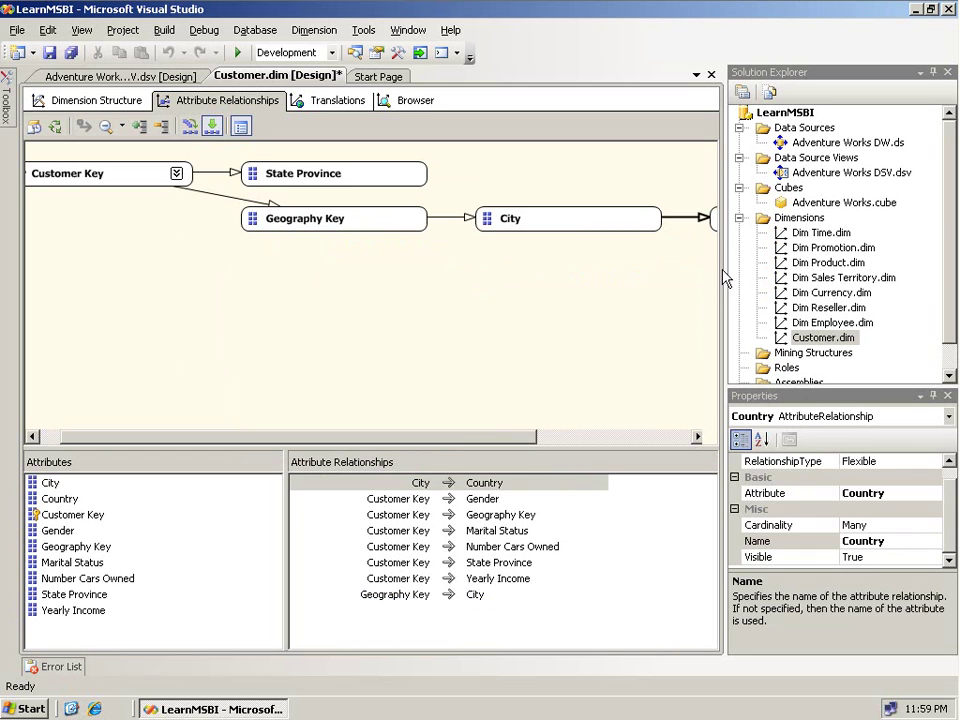
left_click_drag(721, 280, 876, 280)
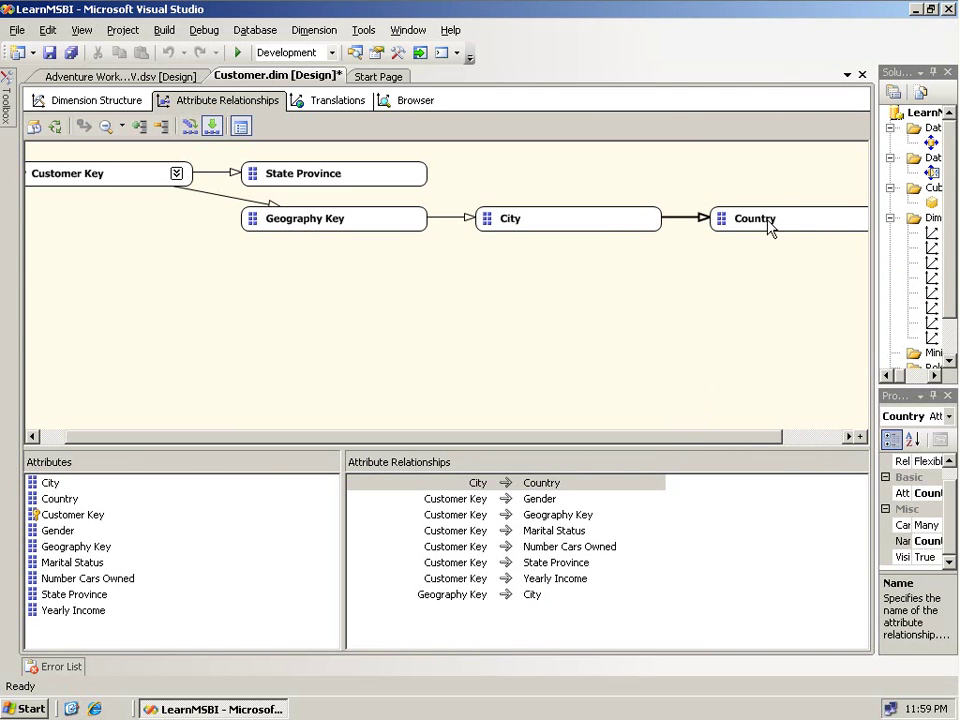
left_click(691, 222)
key("Delete")
left_click(567, 432)
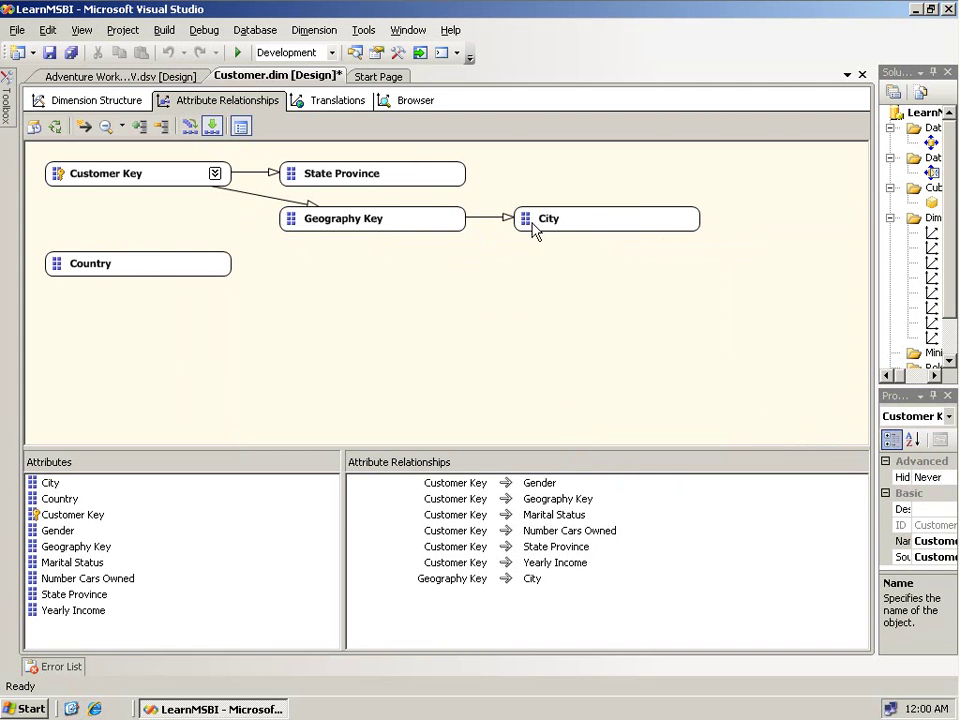
Step: Relate City to State Province and State Province to Country in the Customer dimension's attribute relationships
left_click(527, 217)
left_click_drag(527, 218, 386, 190)
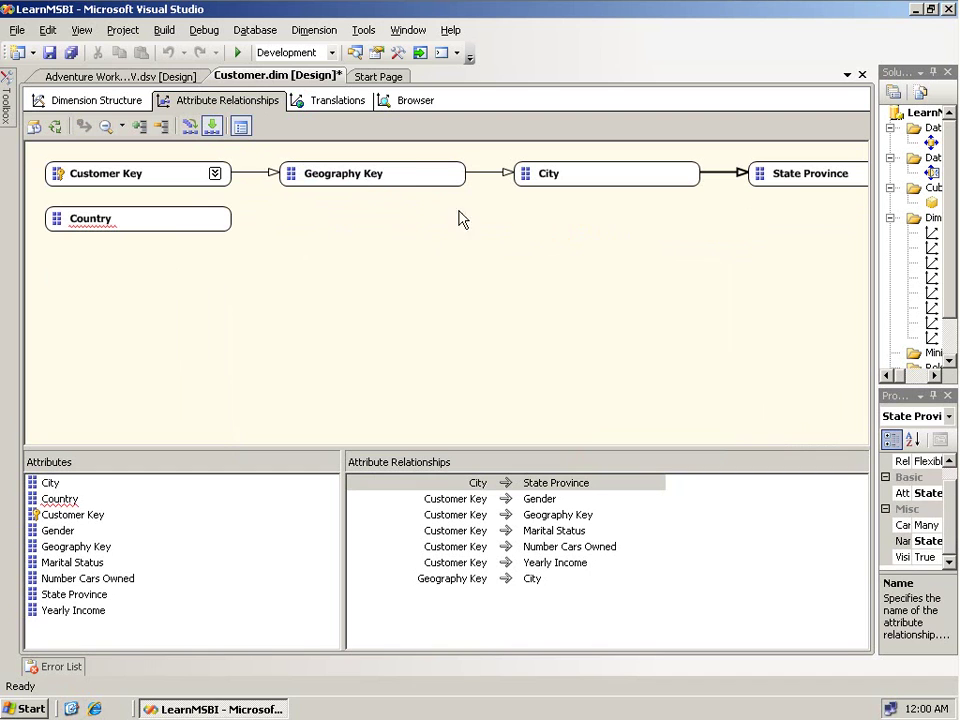
left_click_drag(799, 180, 141, 225)
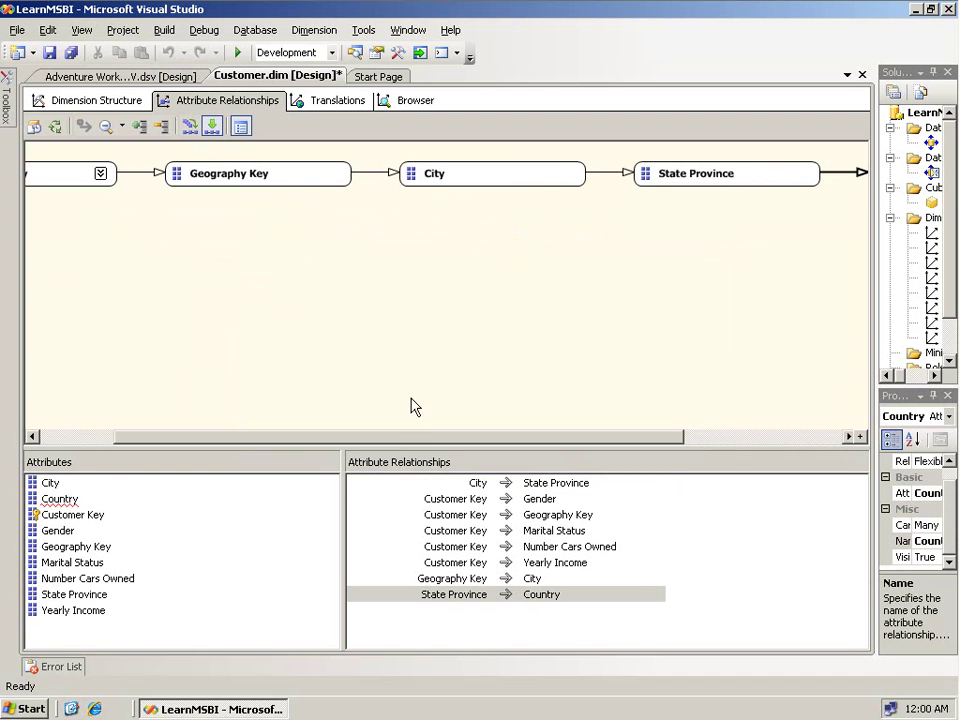
left_click_drag(390, 437, 557, 432)
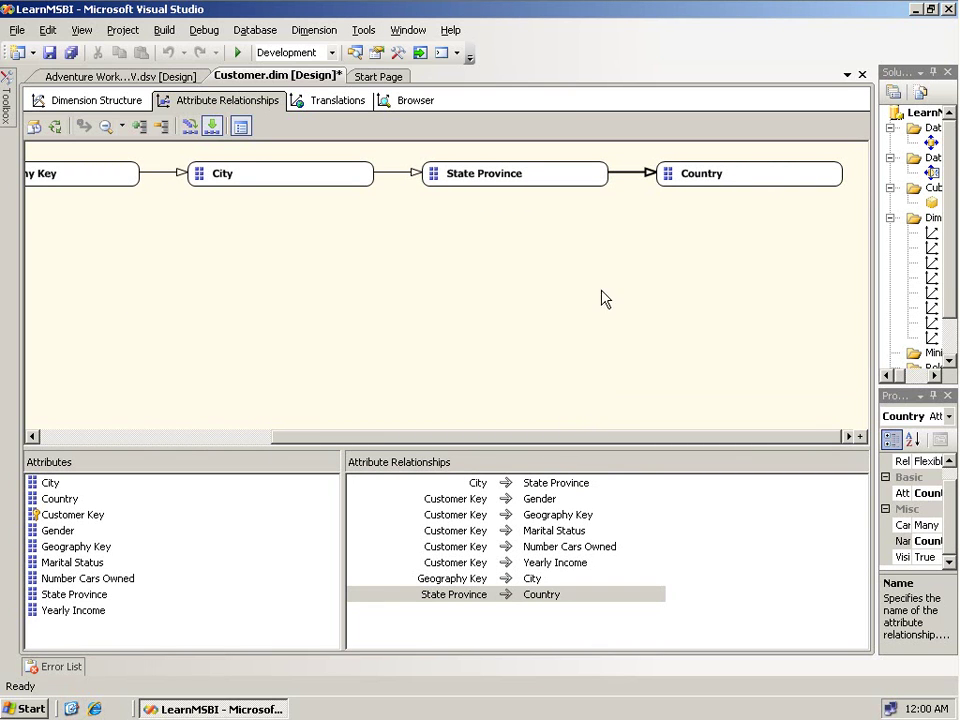
Step: Return to the Customer dimension's structure and narrow the design area to make more room for the project files and properties
left_click(127, 104)
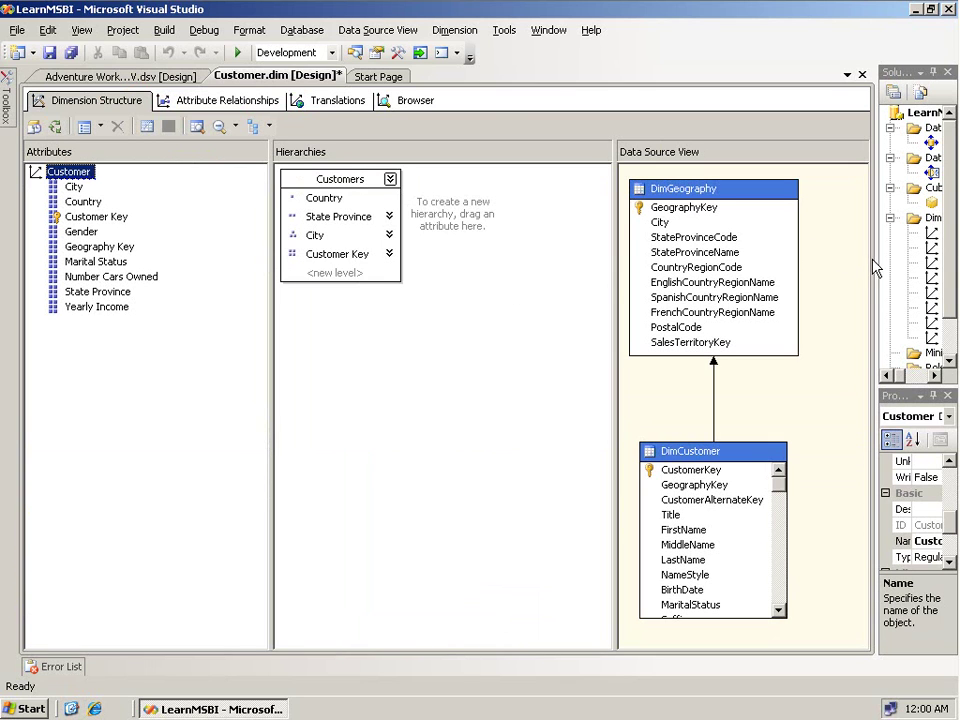
left_click_drag(874, 266, 816, 268)
left_click_drag(574, 311, 531, 313)
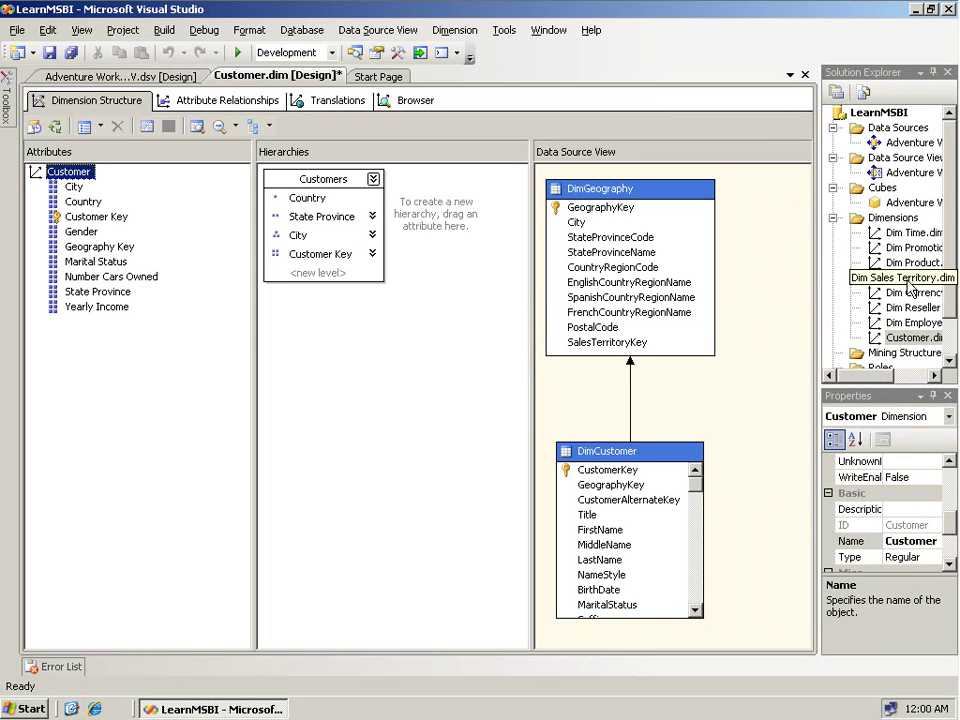
Step: Open the Dim Time dimension and add CalendarYear, CalendarQuarter, MonthNumberOfYear and FullDateAlternateKey from DimTime as attributes
double_click(900, 232)
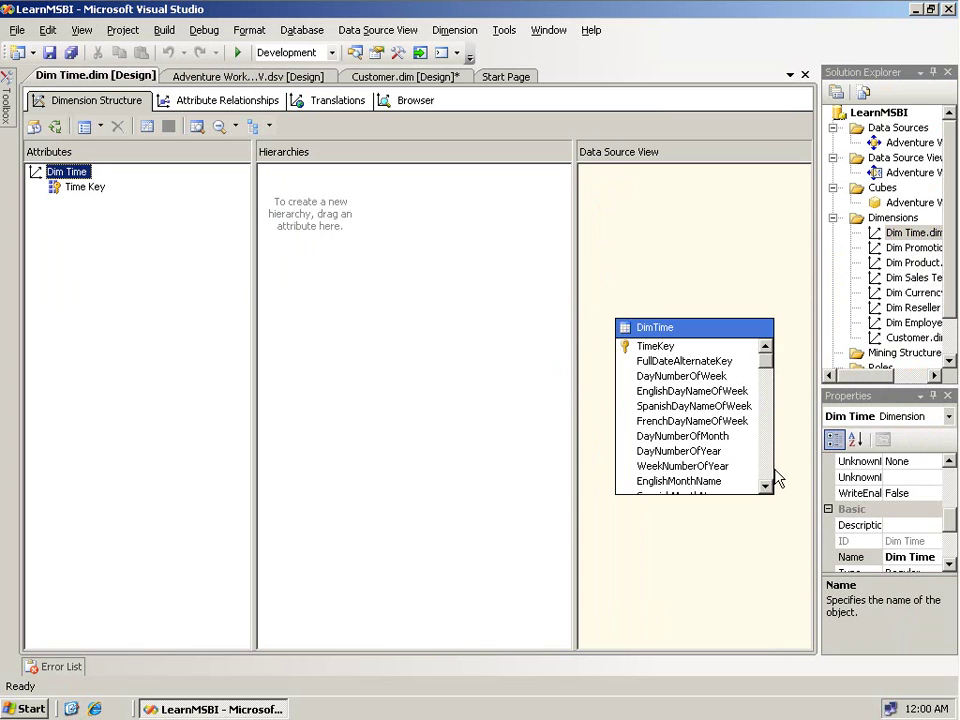
left_click_drag(765, 487, 766, 487)
left_click_drag(680, 457, 193, 384)
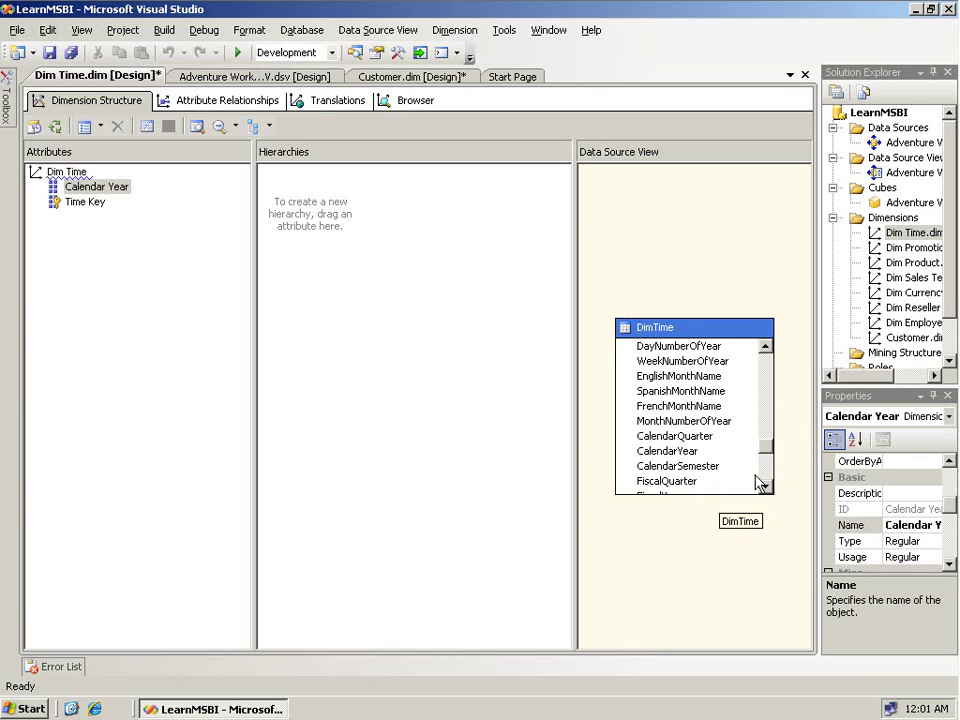
left_click(681, 437)
left_click_drag(685, 445, 165, 366)
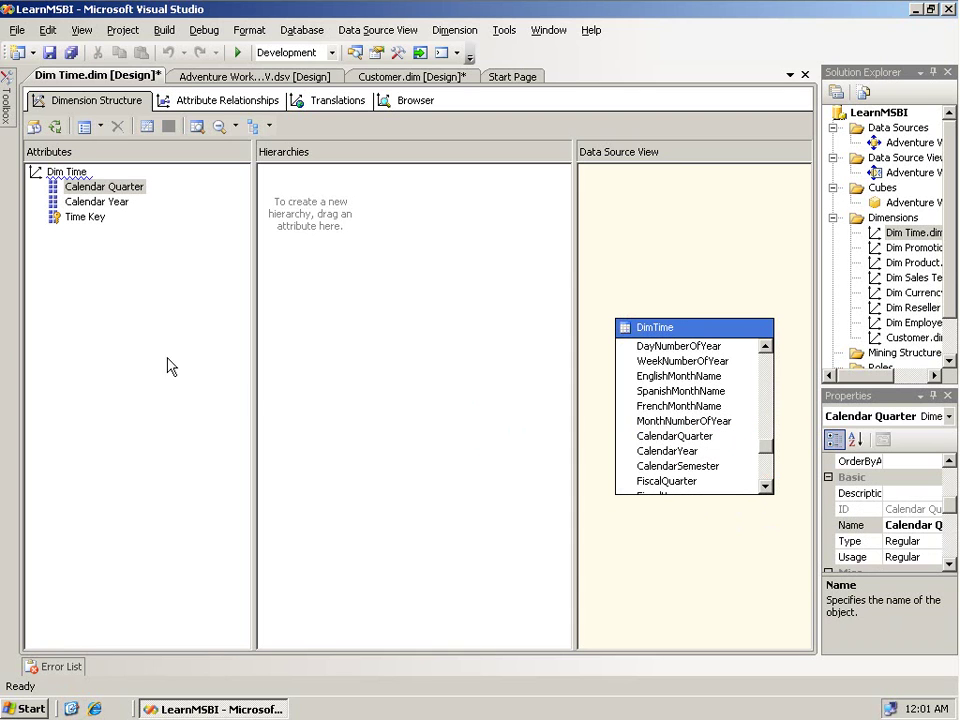
left_click_drag(671, 421, 110, 380)
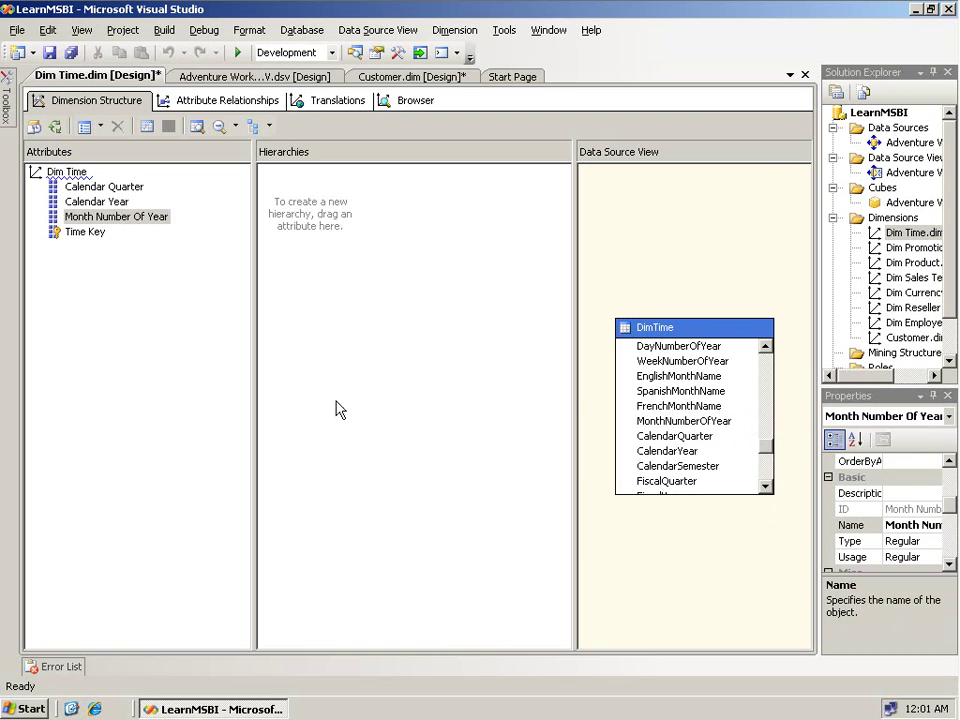
left_click(763, 388)
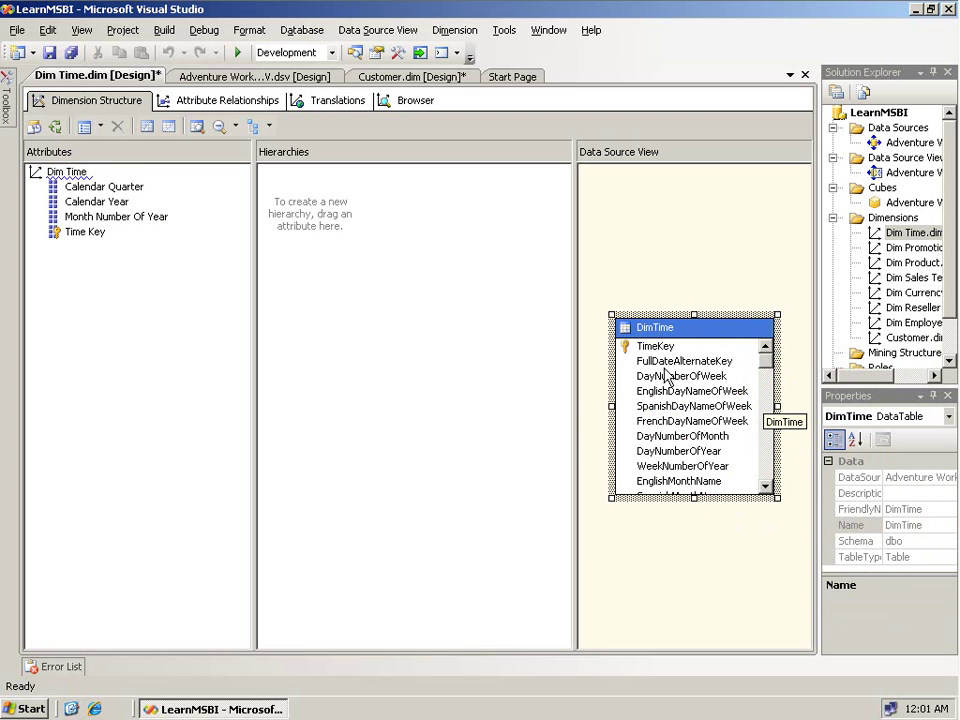
left_click_drag(658, 361, 141, 398)
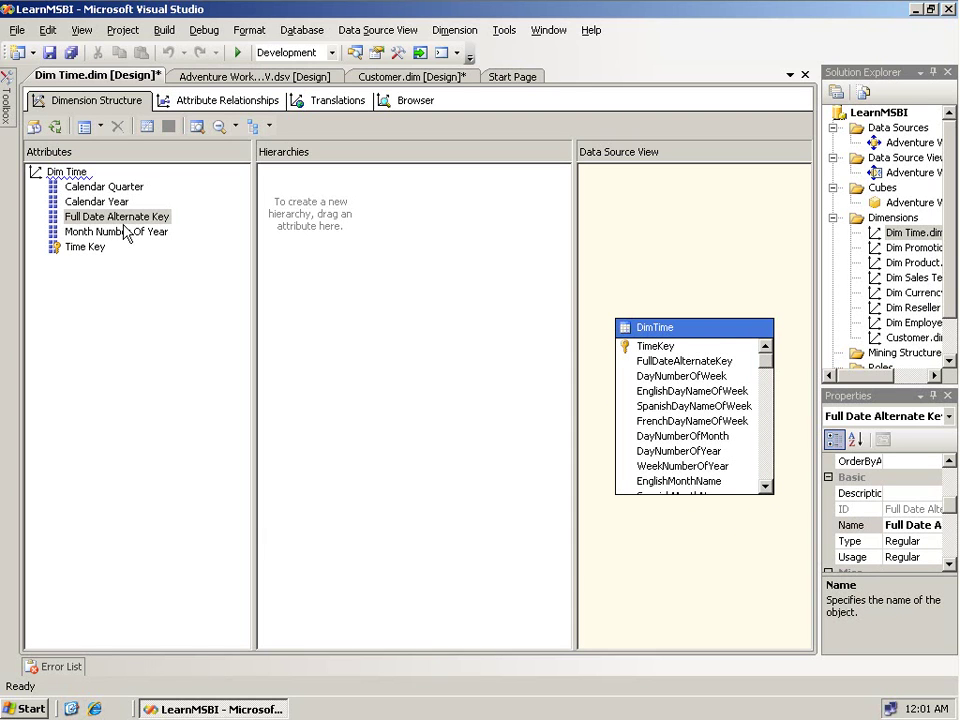
Step: Create a Dim Time hierarchy with the levels Calendar Year, Calendar Quarter, Month Number Of Year and Full Date Alternate Key
left_click_drag(90, 201, 327, 212)
left_click_drag(100, 187, 310, 221)
left_click_drag(105, 231, 310, 256)
Step: Rename the new hierarchy's four levels, from highest to lowest, as Year, Quarter, Month and Day
left_click(313, 197)
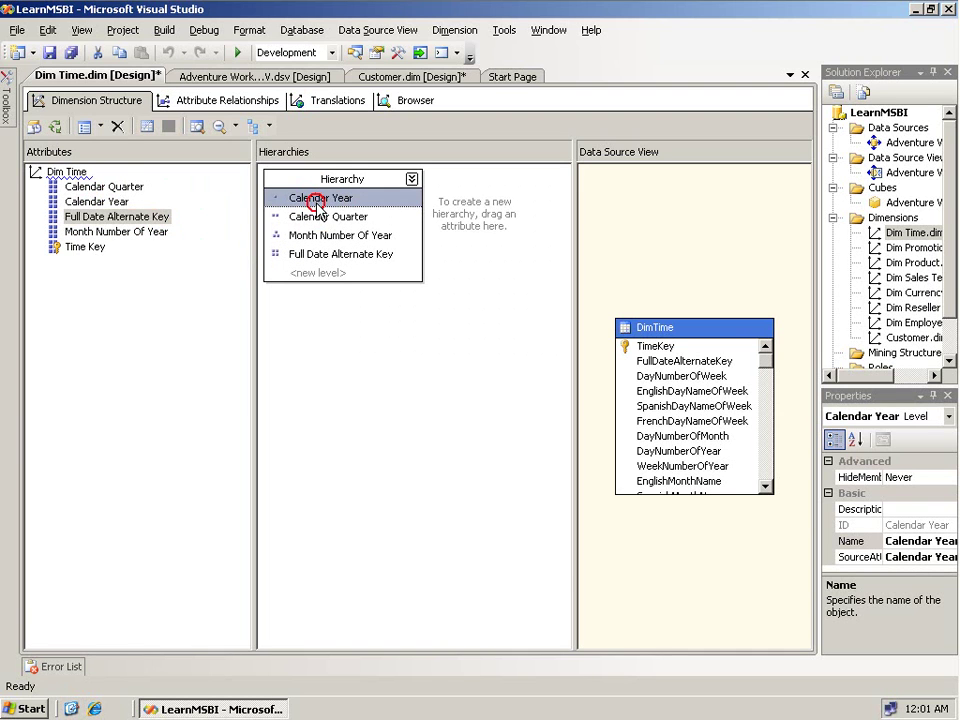
left_click(364, 200)
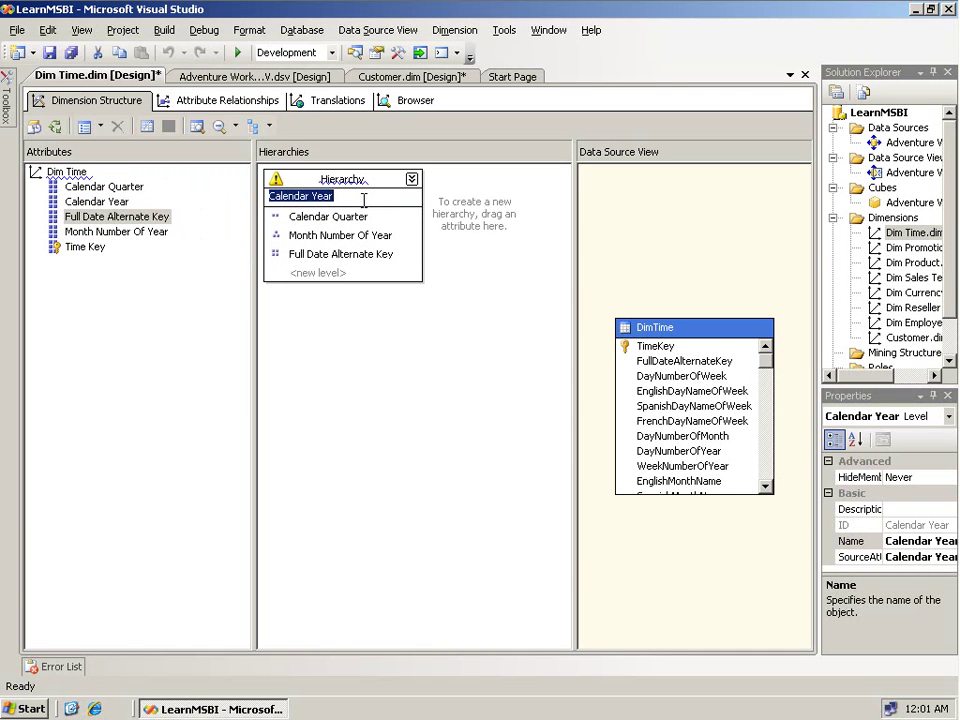
type("Year")
left_click(362, 216)
left_click(362, 216)
type("Quart")
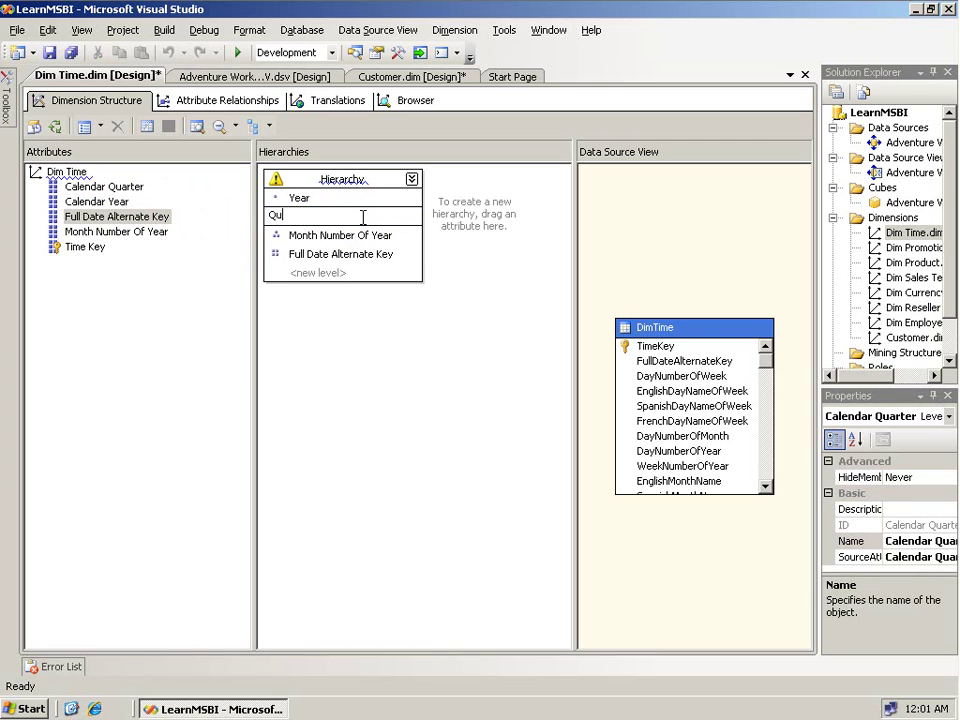
left_click(363, 234)
left_click(362, 234)
type("Month")
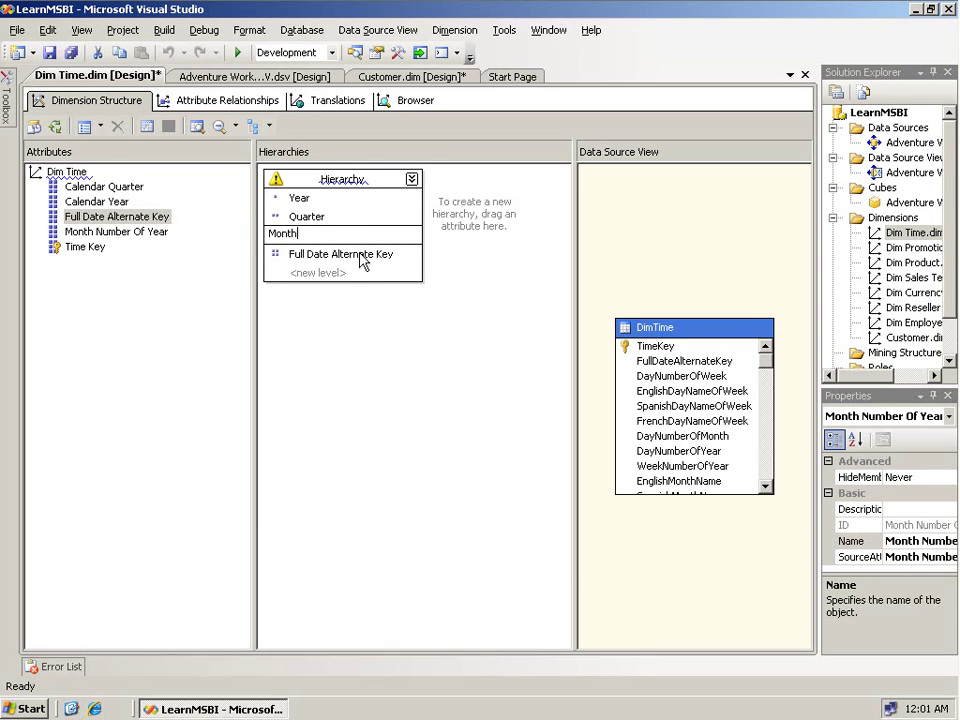
left_click(357, 257)
left_click(359, 258)
type("Day")
Step: Rename the Dim Time hierarchy as Calendar
left_click(328, 180)
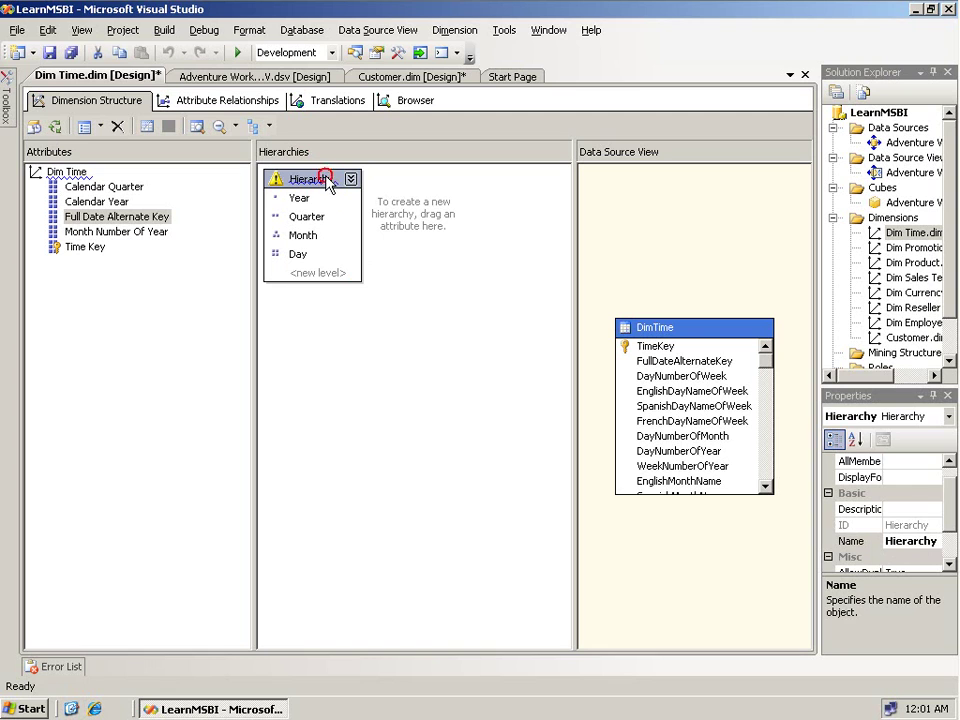
left_click(326, 178)
type("Calend")
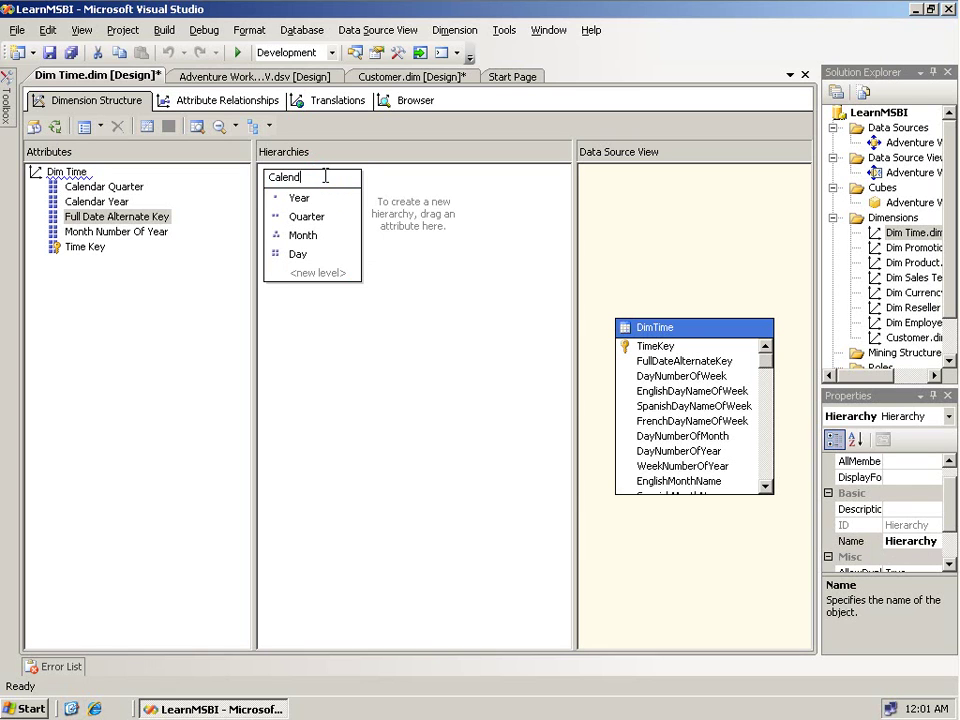
type("ar")
left_click(476, 349)
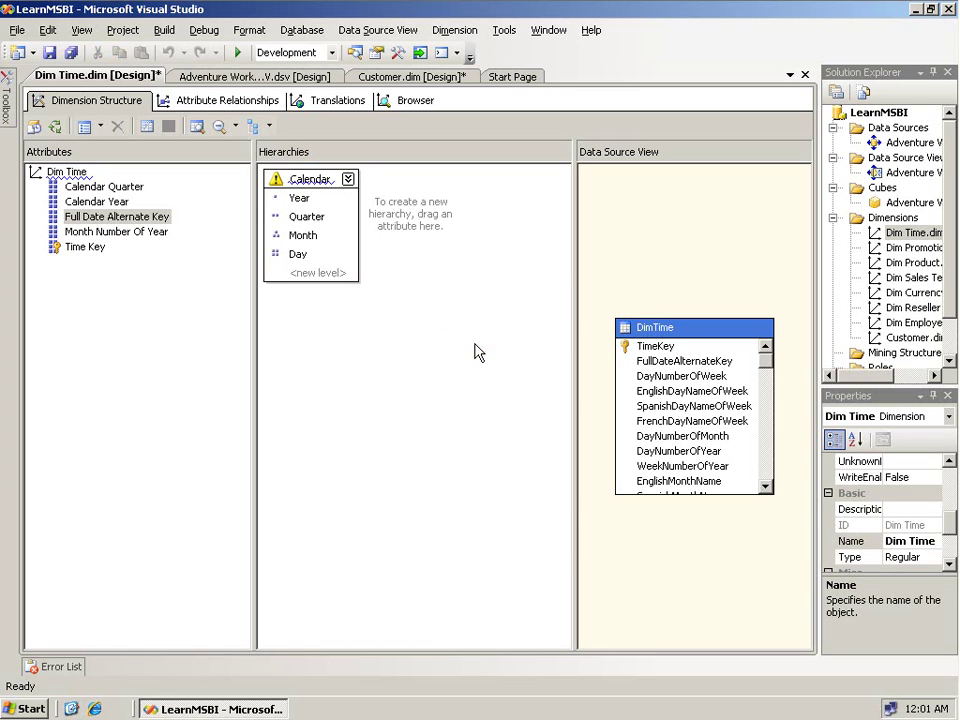
Step: Chain Dim Time's attribute relationships from Full Date Alternate Key to Month Number Of Year, Calendar Quarter and Calendar Year
mouse_move(310, 190)
left_click(249, 109)
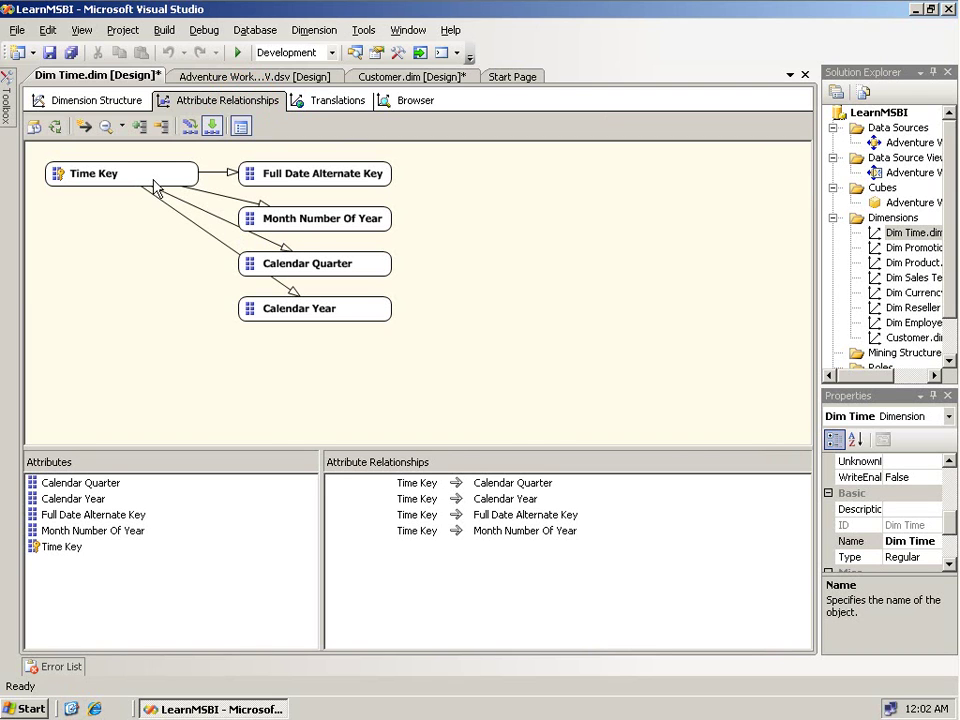
left_click(300, 175)
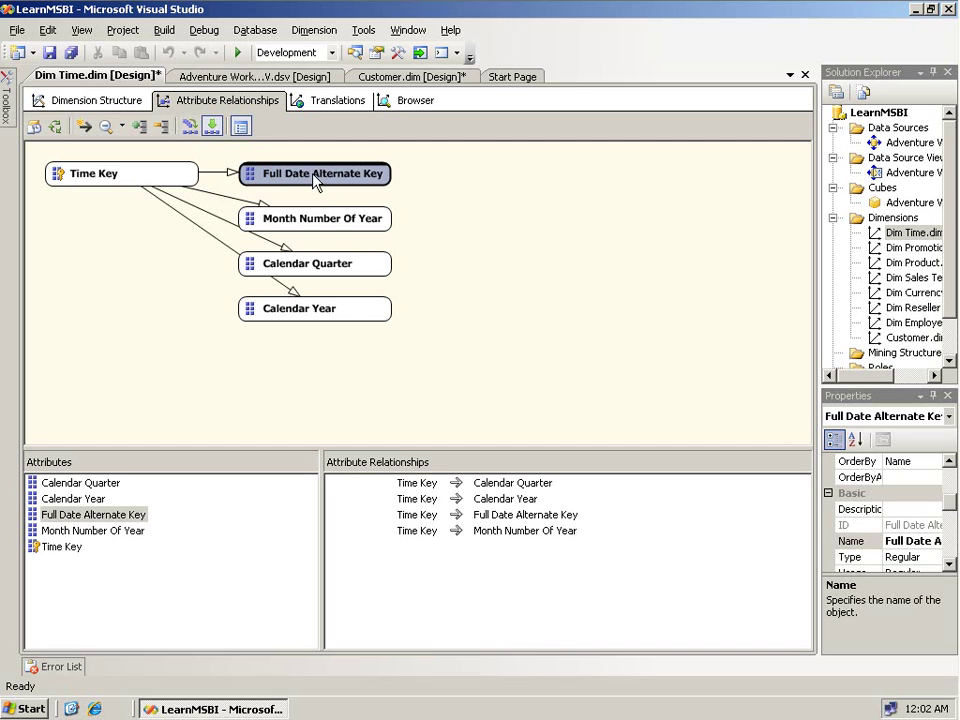
left_click_drag(315, 180, 313, 226)
left_click_drag(489, 182, 312, 228)
left_click_drag(681, 180, 339, 232)
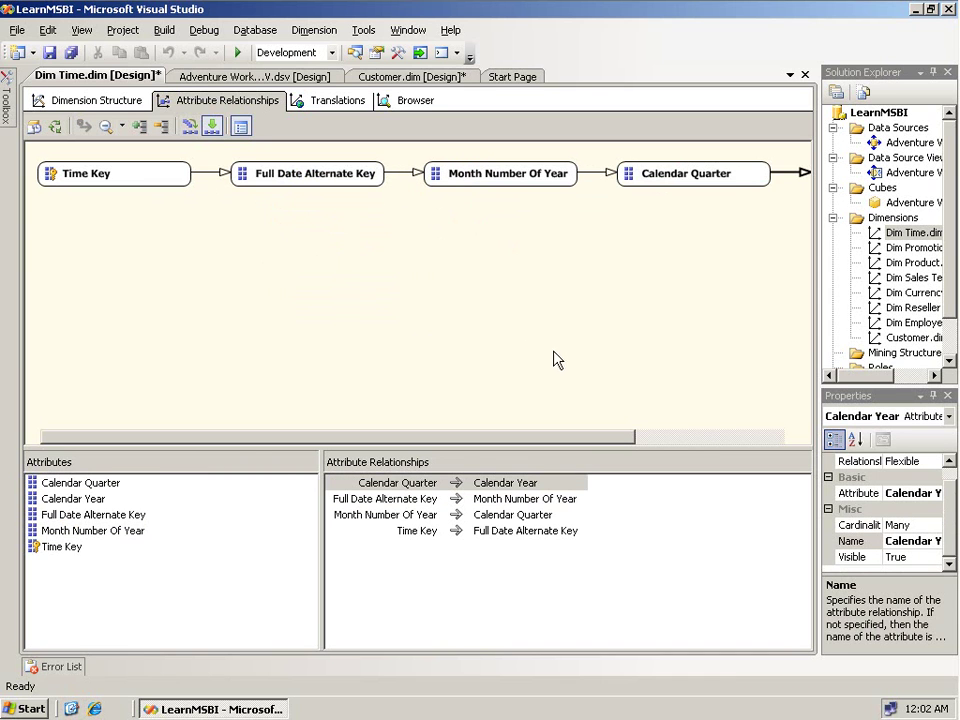
Step: Return to Dim Time's structure, deploy the LearnMSBI project, and select the OLAP storage engine entry for the City attribute in the error list
left_click(105, 103)
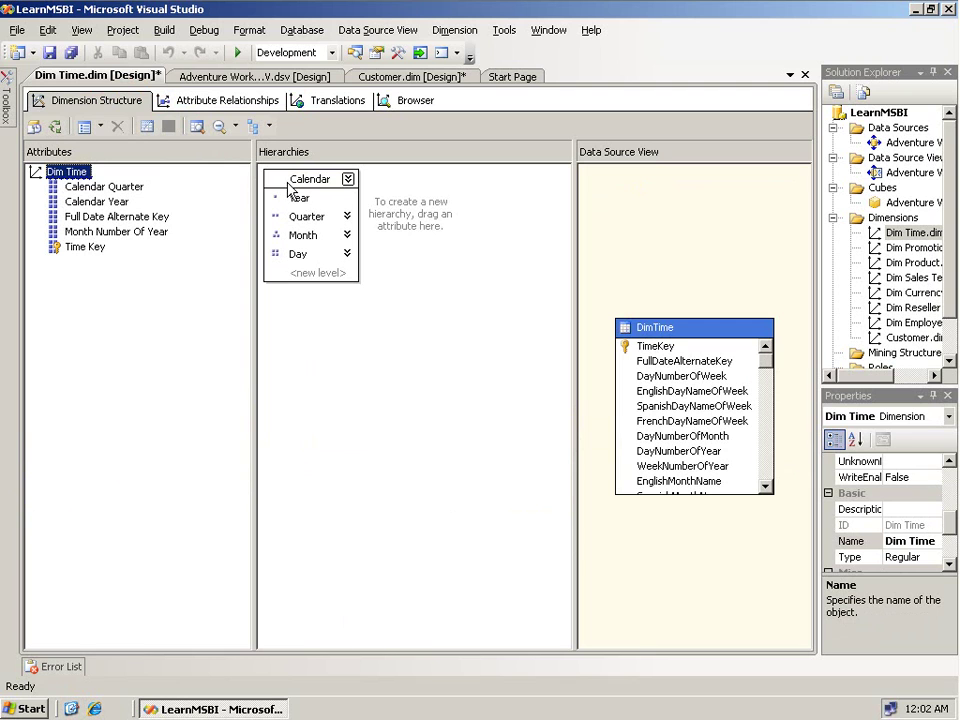
left_click(168, 34)
left_click(152, 70)
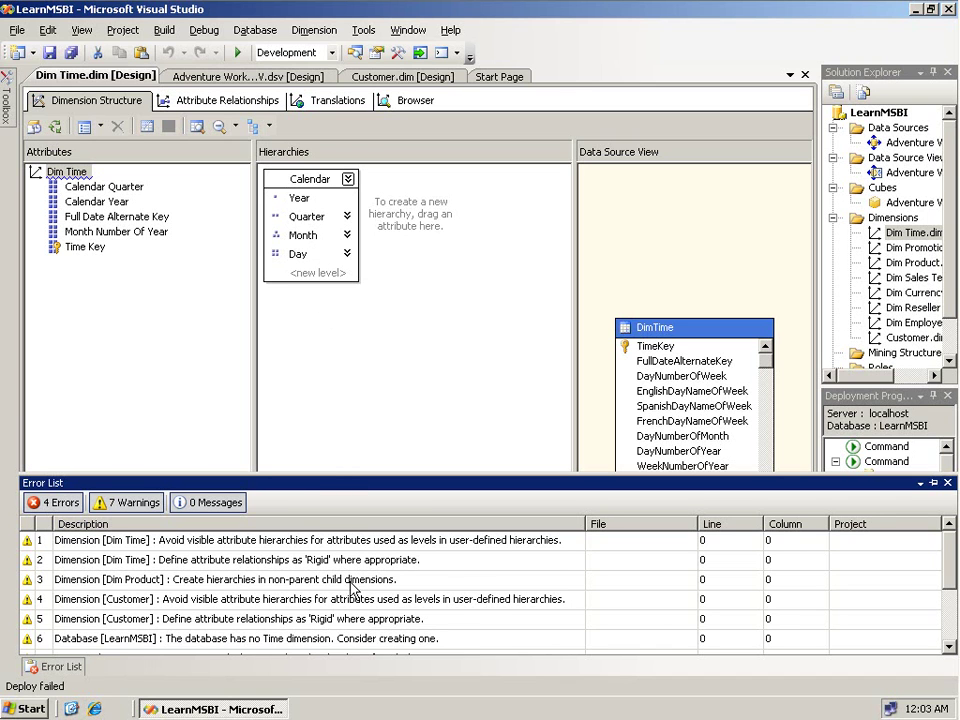
scroll(428, 585, "down", 2)
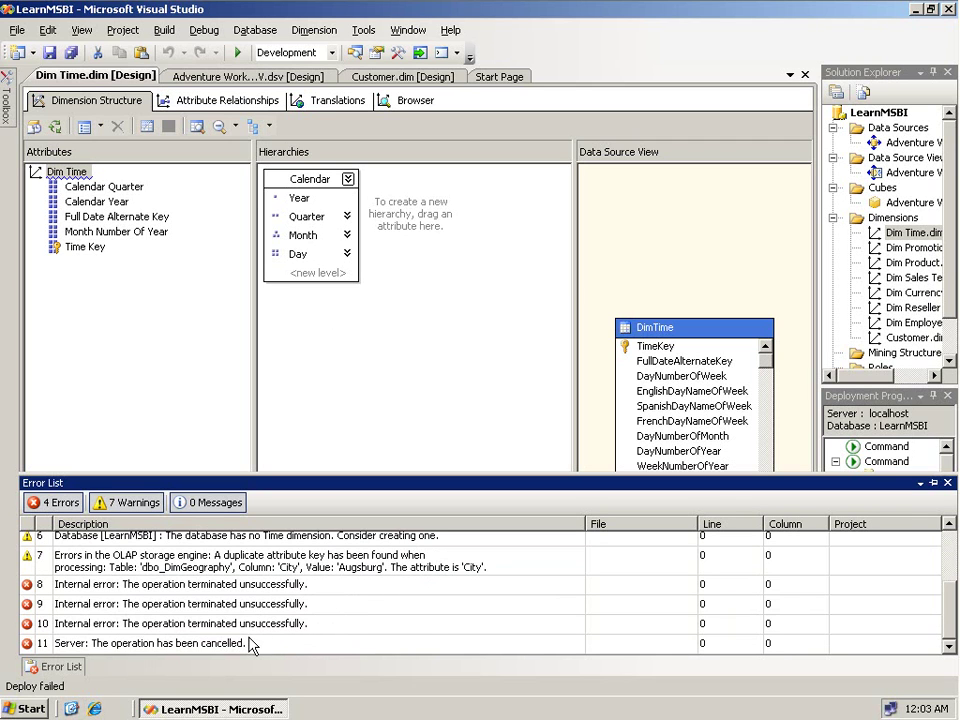
left_click(252, 573)
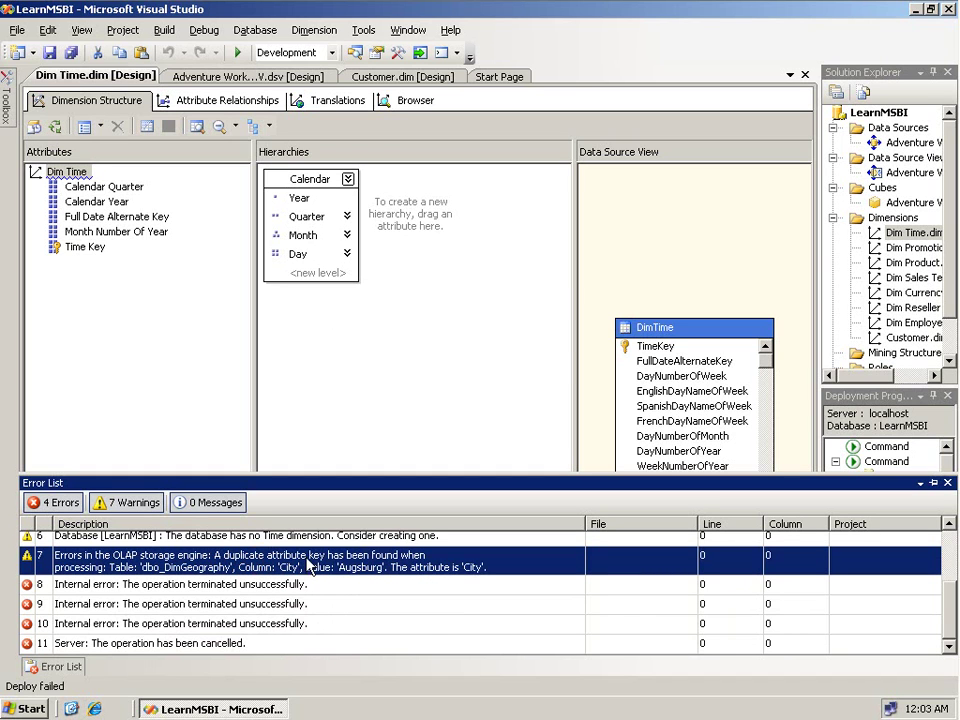
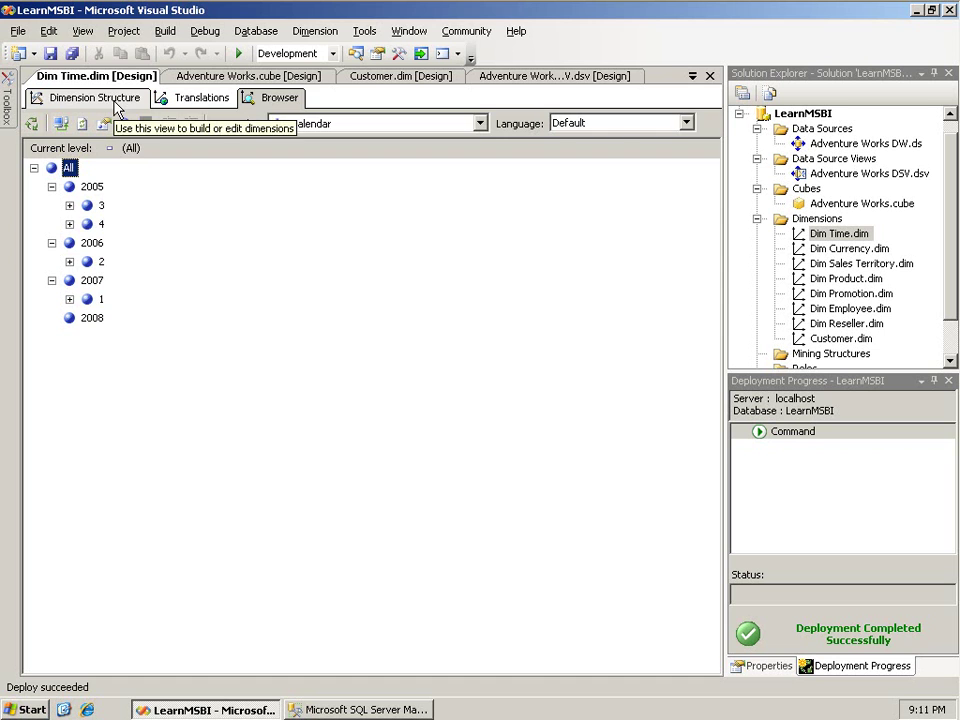
Step: Return to Dim Time's structure and set the relationship type of Calendar Year under Calendar Quarter to Rigid
left_click(116, 103)
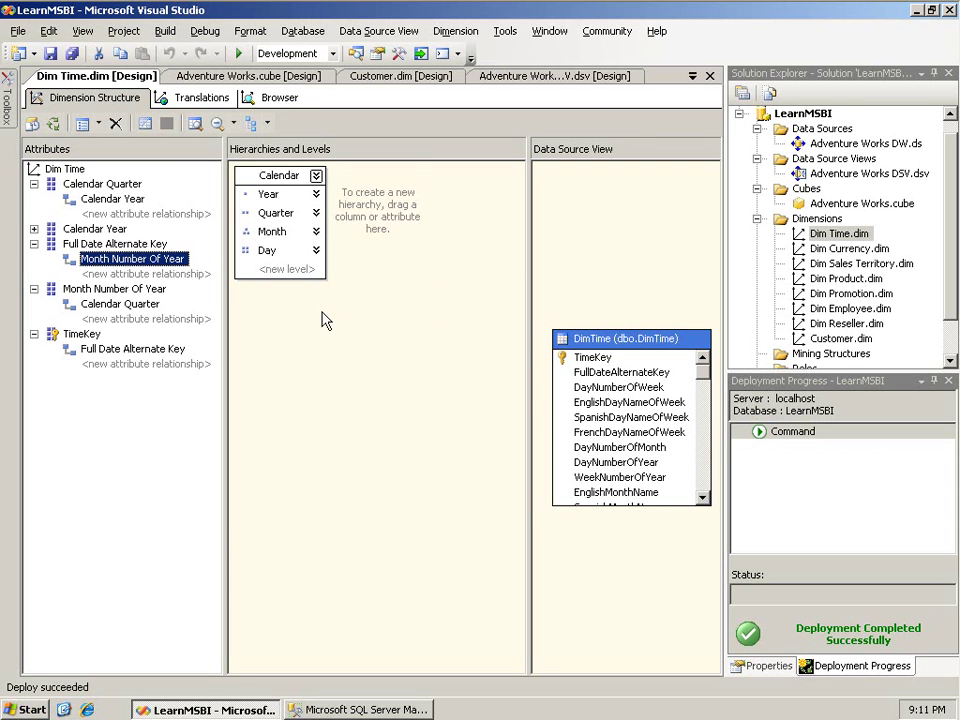
left_click(767, 666)
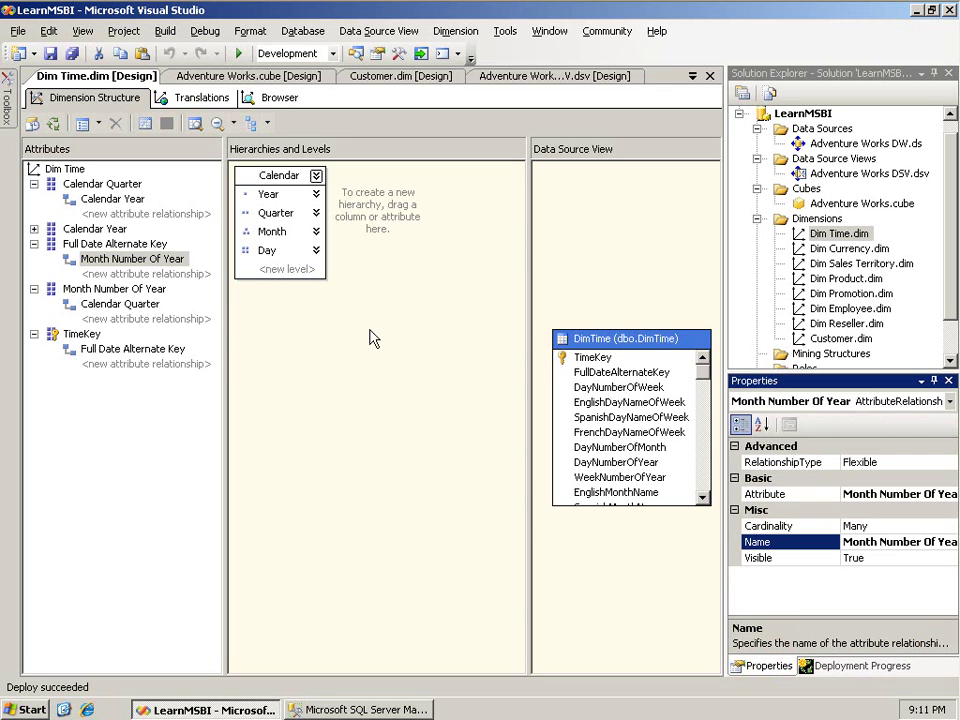
left_click(105, 200)
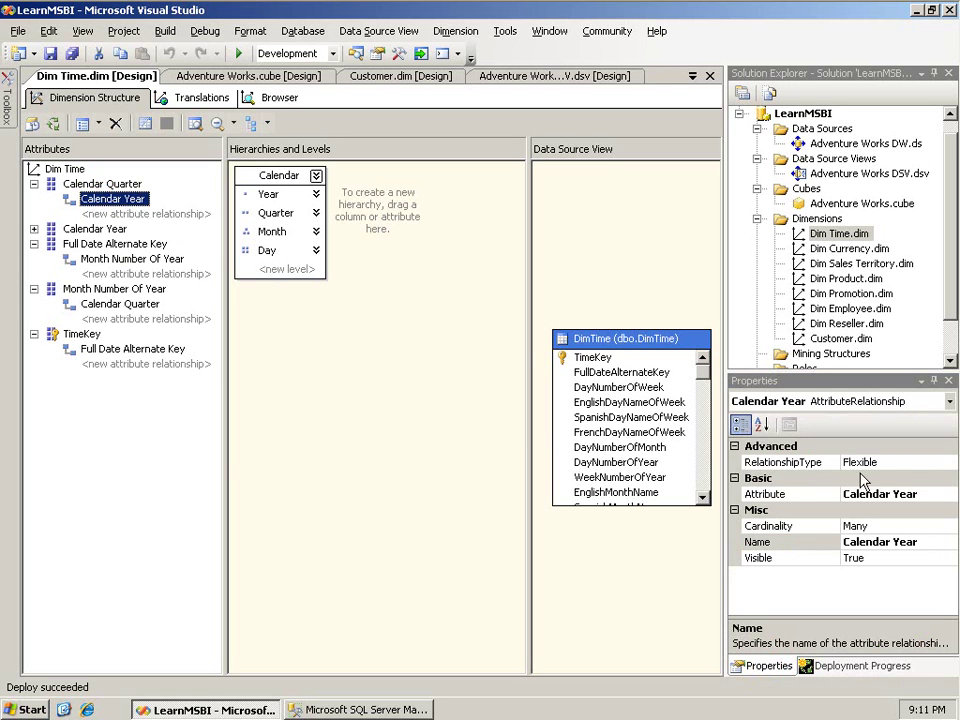
left_click(932, 463)
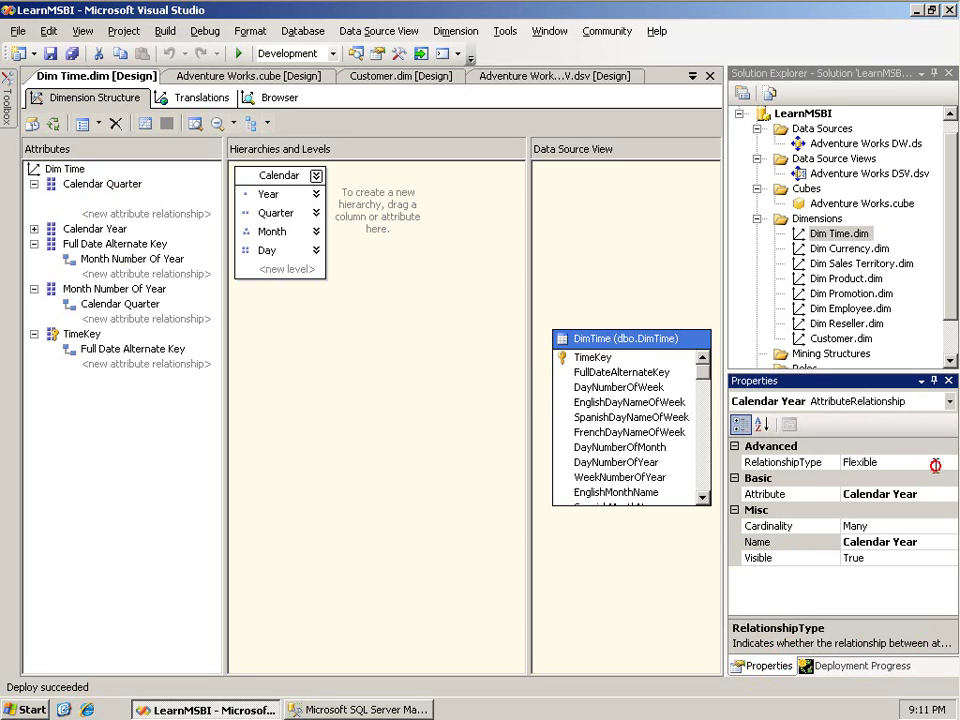
left_click(949, 463)
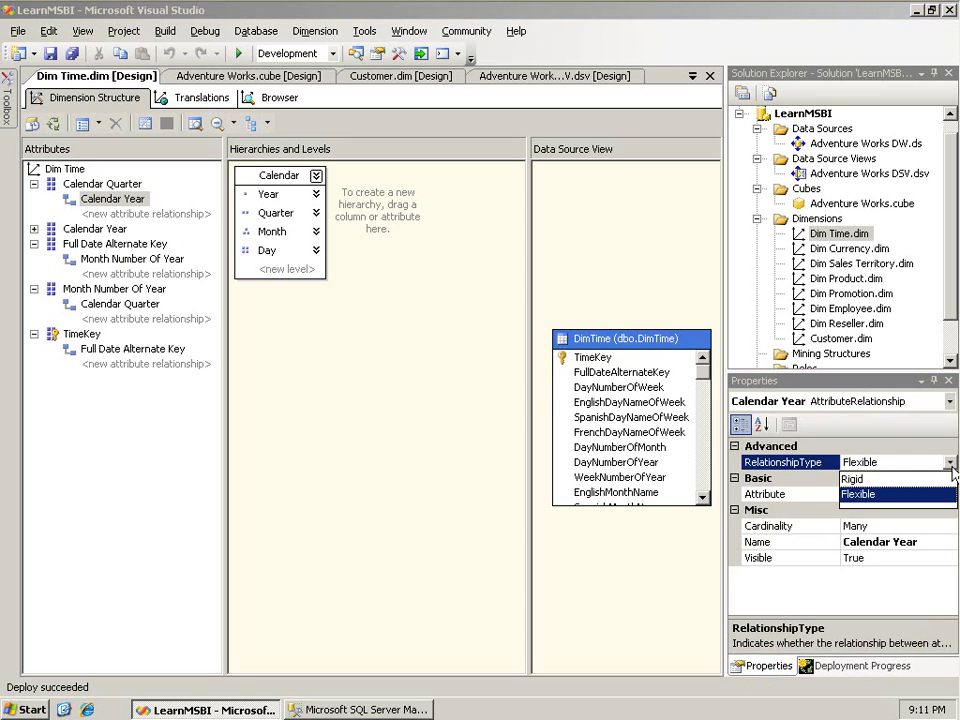
left_click(854, 479)
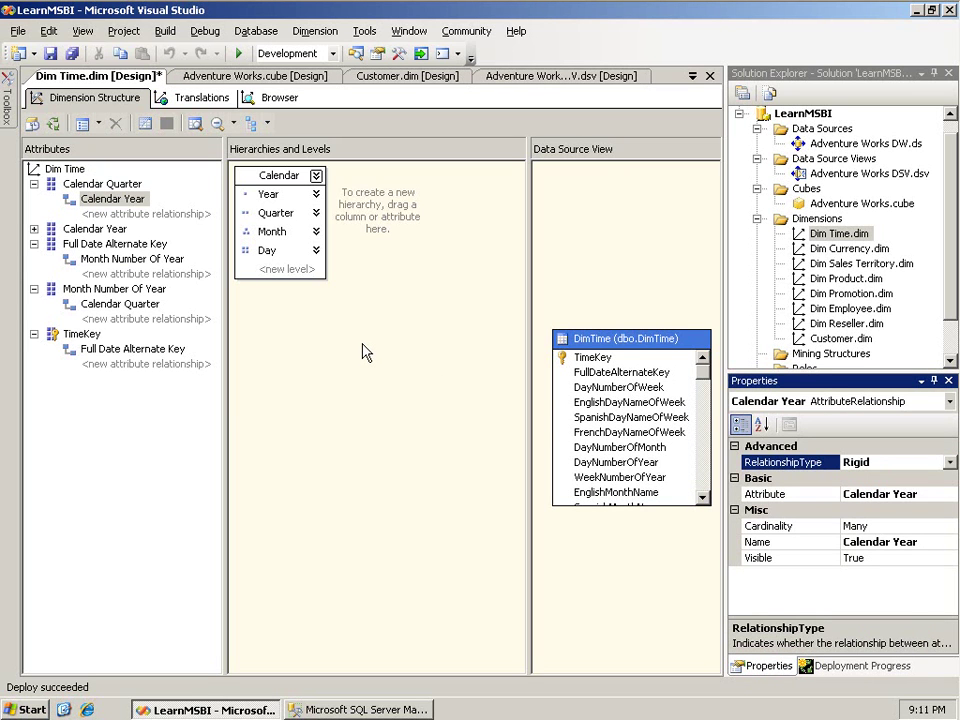
Step: Set the relationship types of Month Number Of Year under Full Date Alternate Key and Calendar Quarter under Month Number Of Year to Rigid
left_click(135, 259)
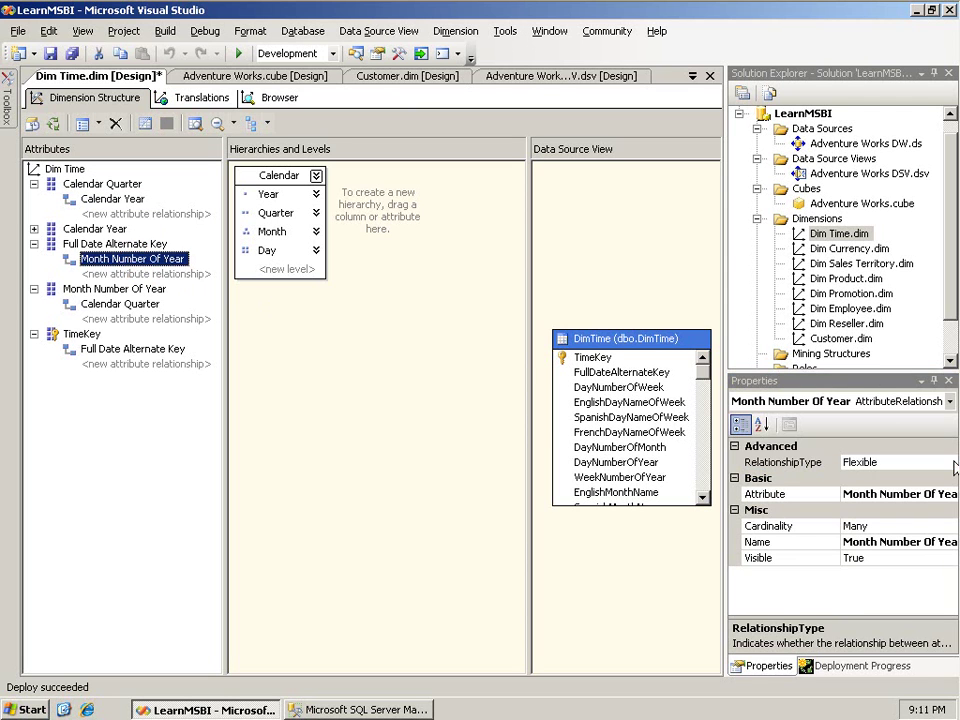
left_click(949, 462)
left_click(949, 462)
left_click(870, 479)
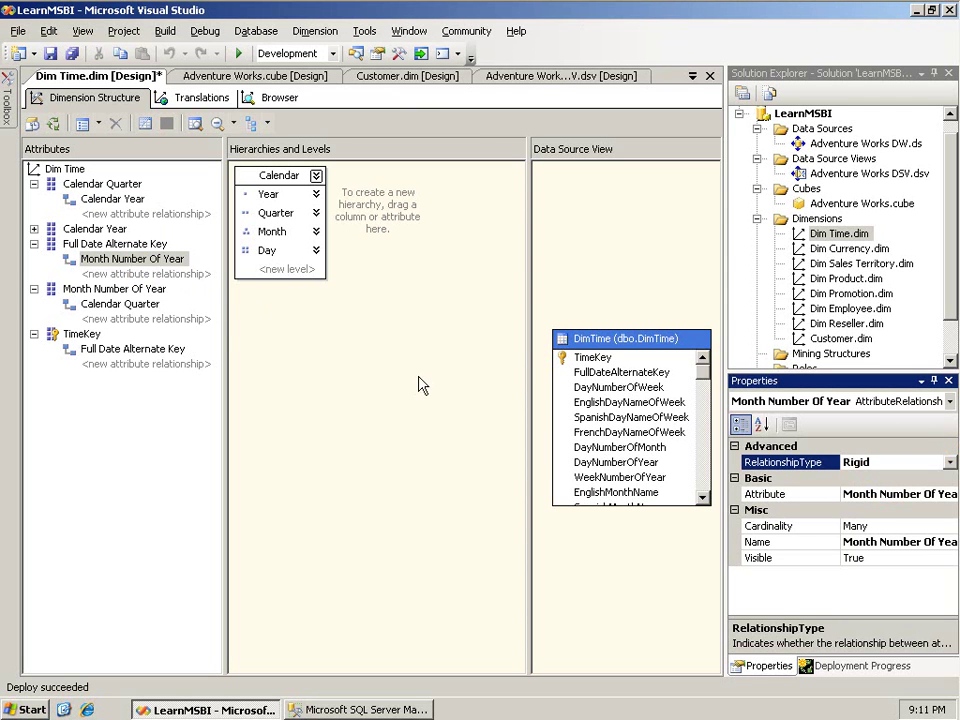
left_click(130, 304)
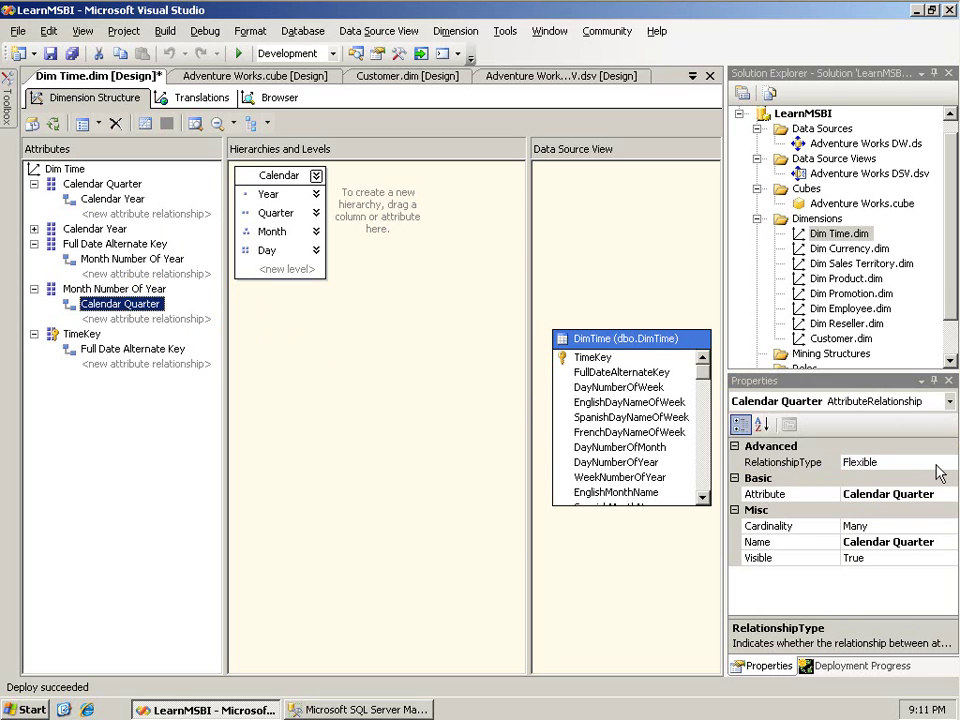
left_click(938, 461)
left_click(946, 463)
left_click(870, 479)
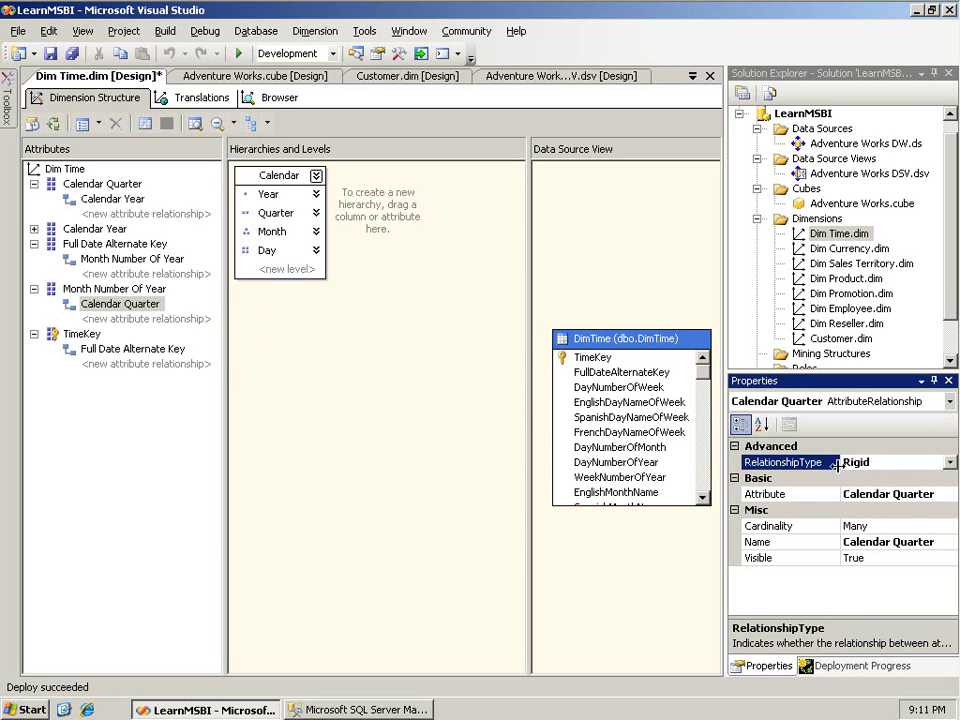
Step: Set the relationship type of Full Date Alternate Key under TimeKey to Rigid
left_click(150, 349)
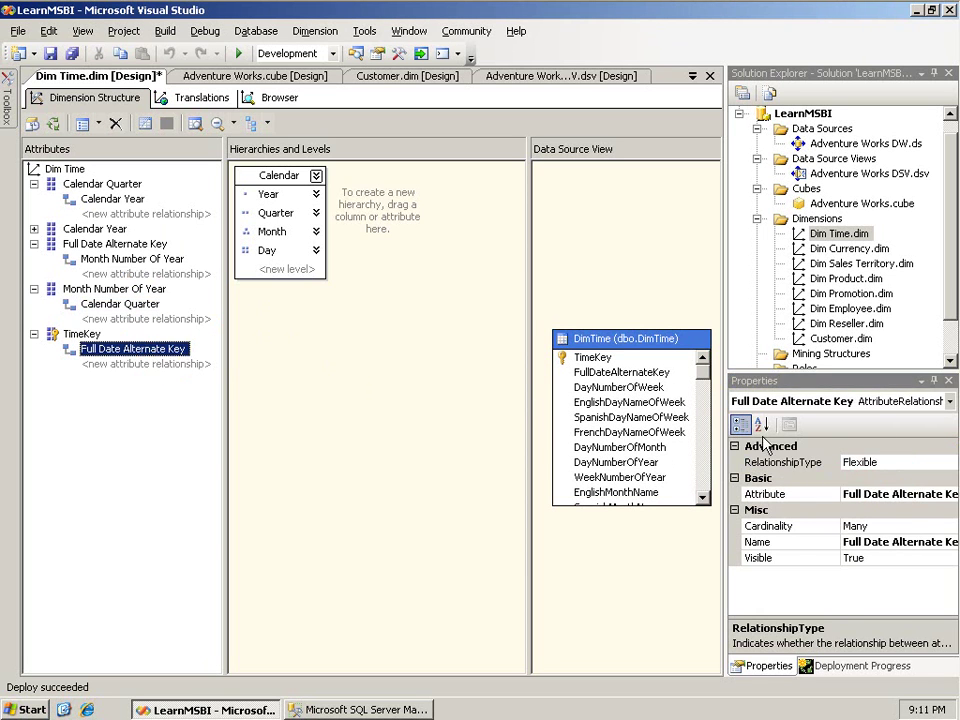
left_click(940, 462)
left_click(949, 462)
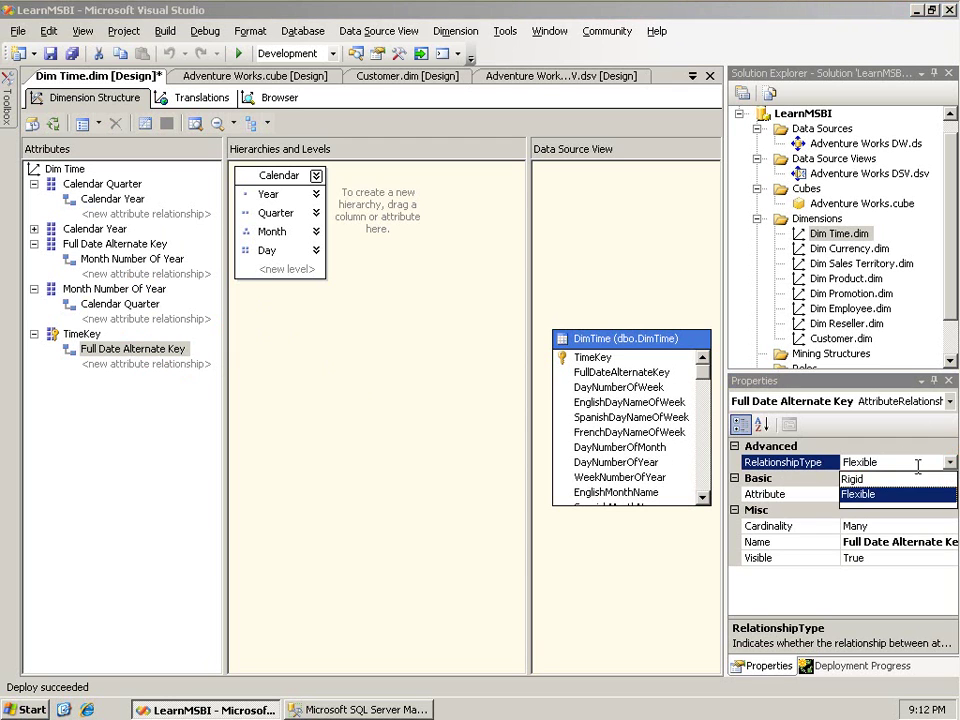
left_click(882, 482)
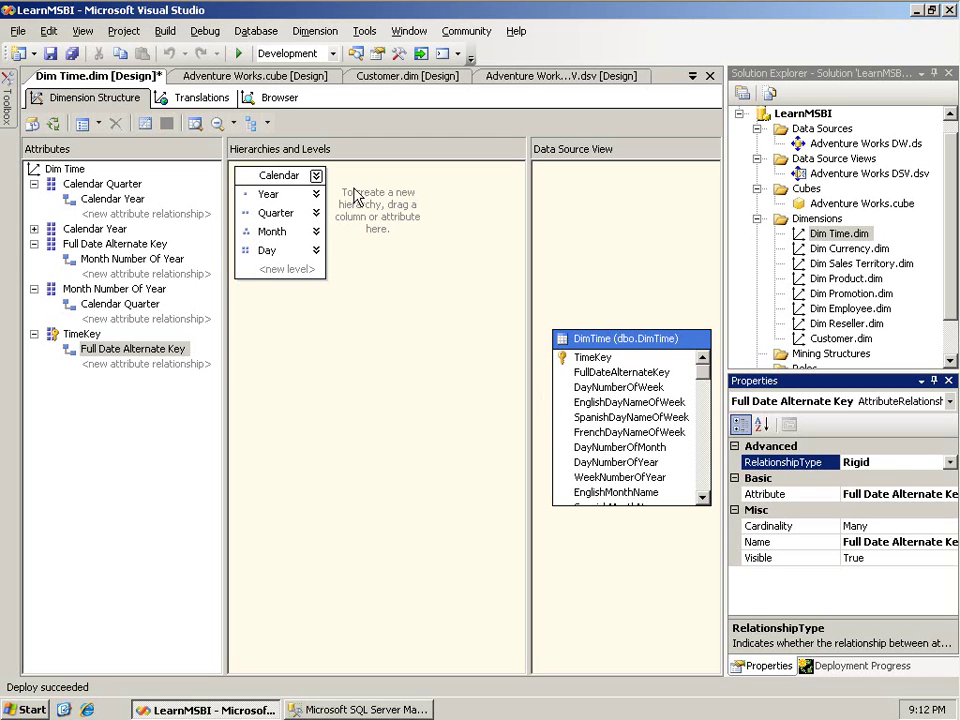
Step: Process the Dim Time dimension with the Process Update option, accepting the preceding prompt and stopping the trace transfer
left_click(53, 123)
left_click(555, 383)
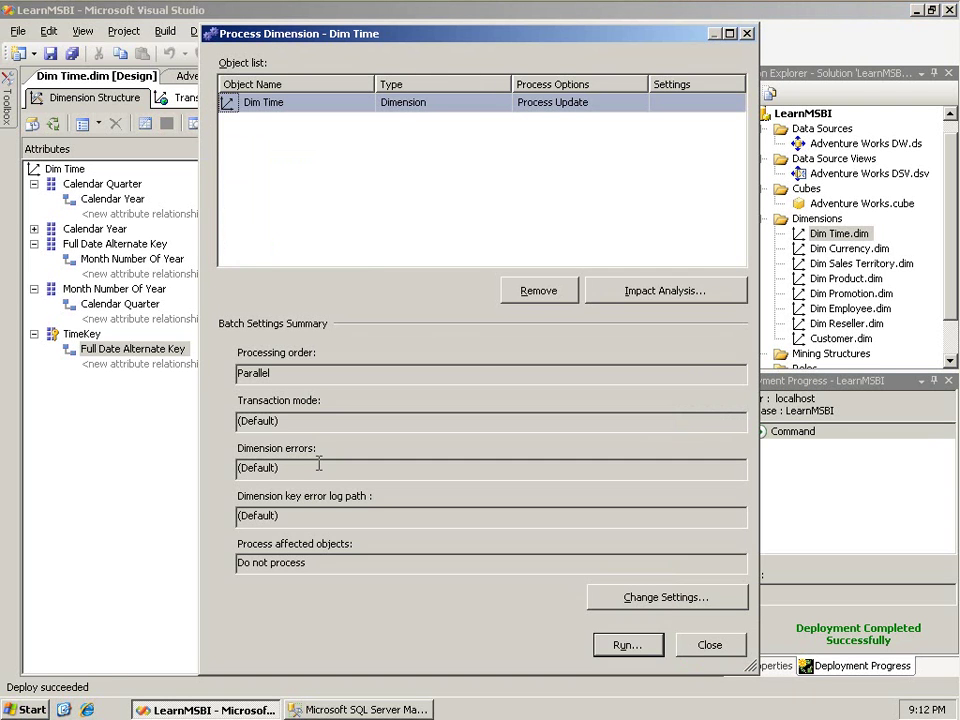
left_click(624, 645)
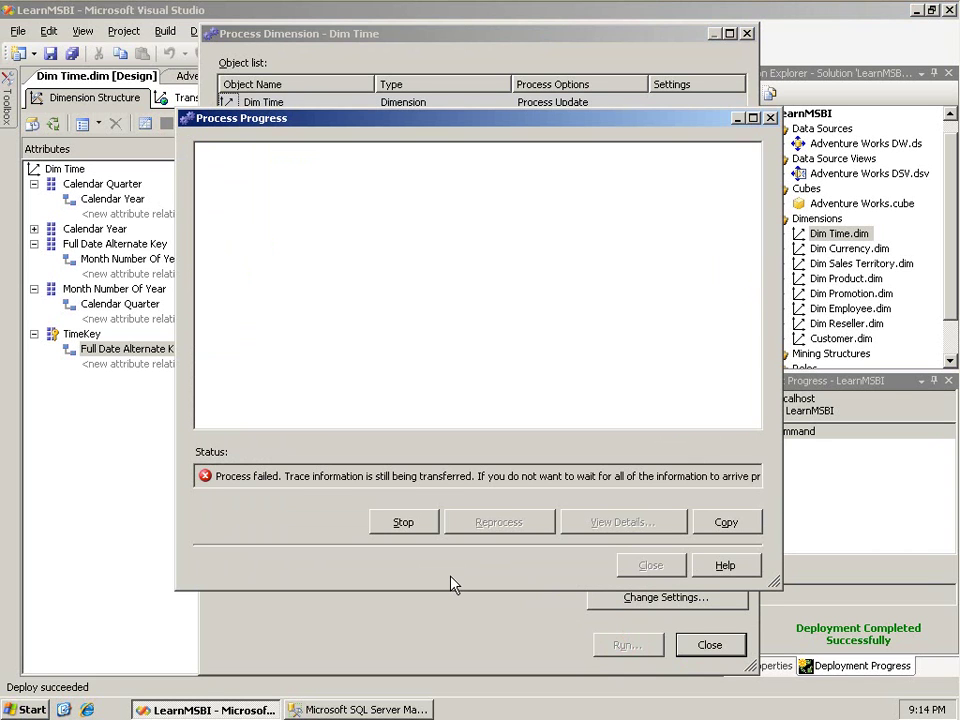
left_click(416, 530)
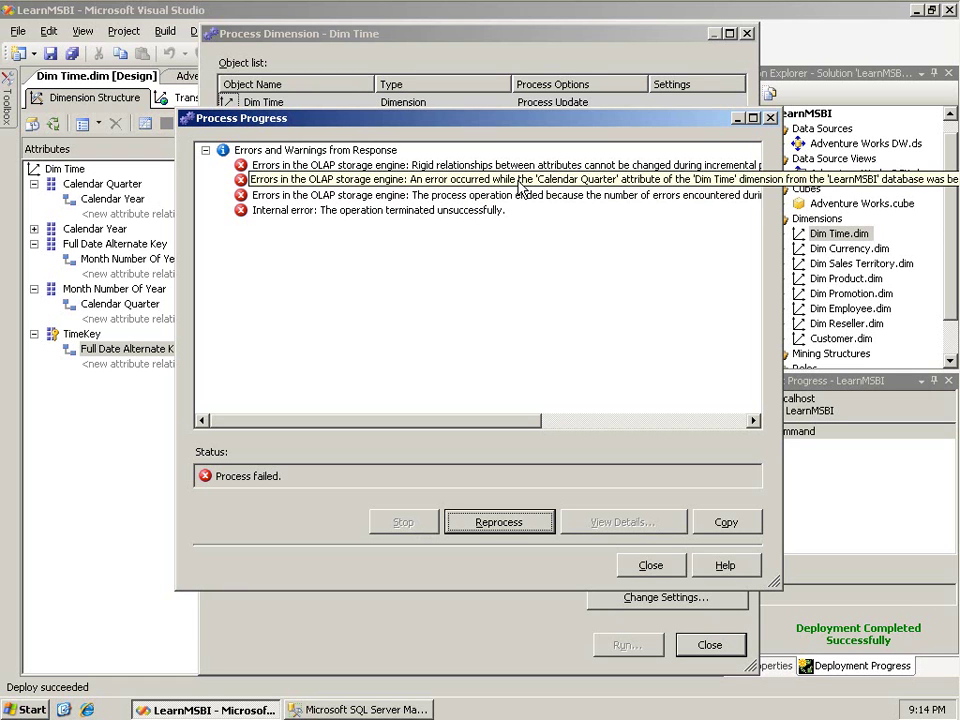
Step: Read the full OLAP storage engine errors from processing Dim Time, including the Calendar Quarter entry, and close the processing dialogs
left_click_drag(540, 420, 731, 416)
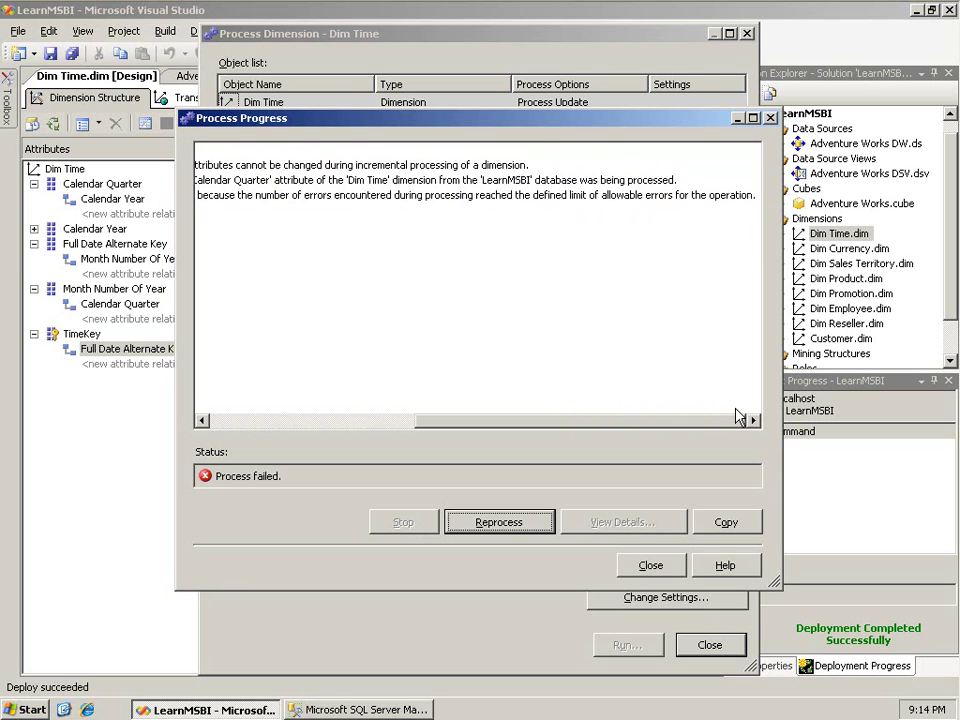
left_click(536, 181)
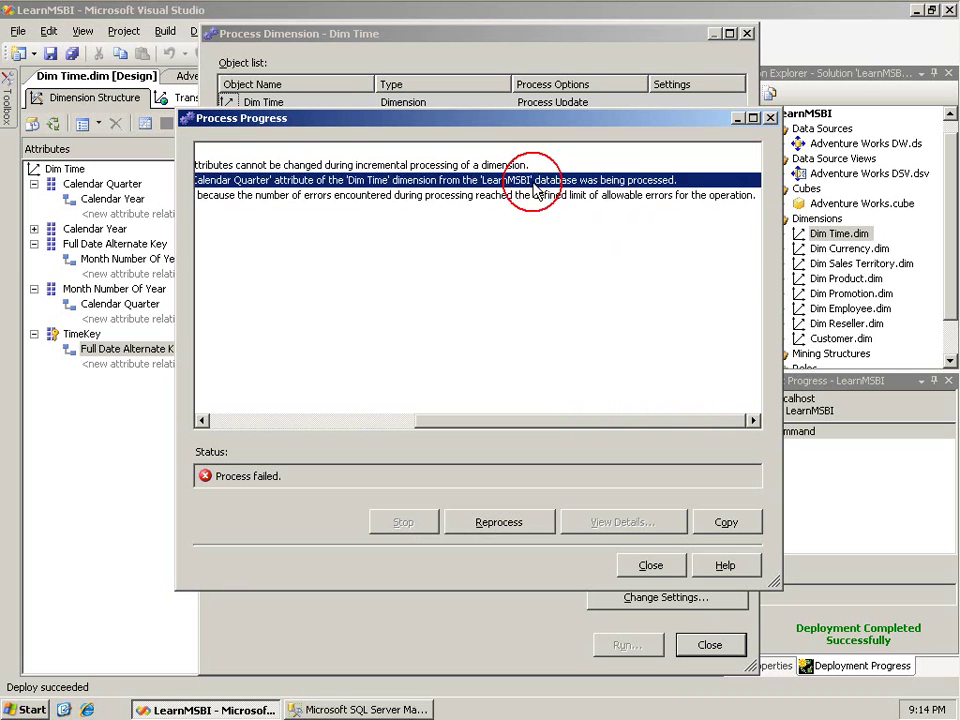
left_click_drag(556, 424, 314, 418)
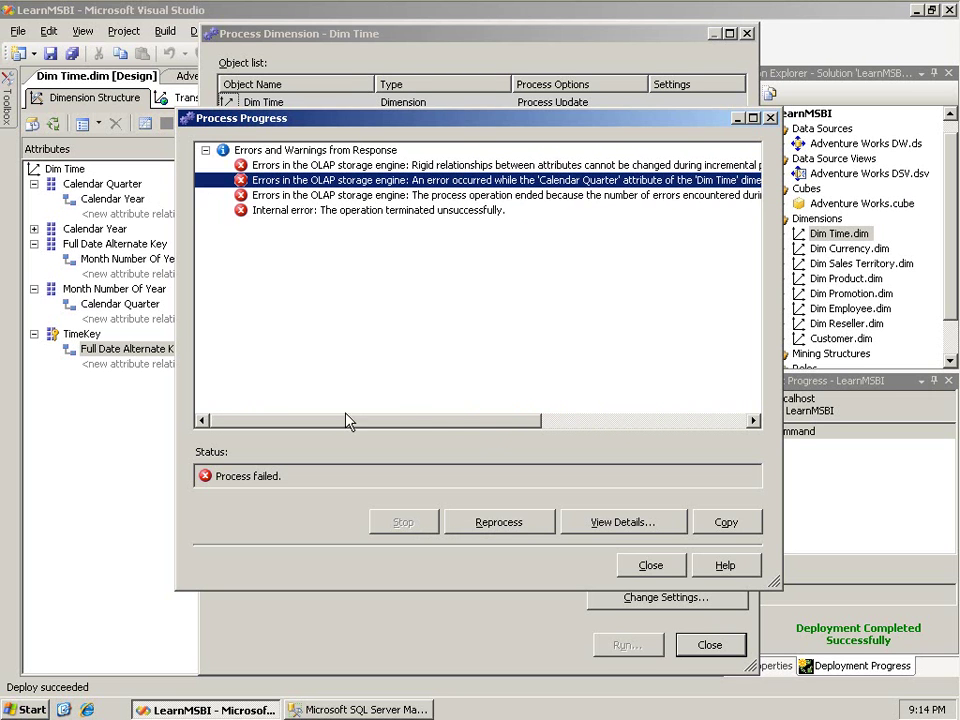
left_click(645, 565)
left_click(710, 645)
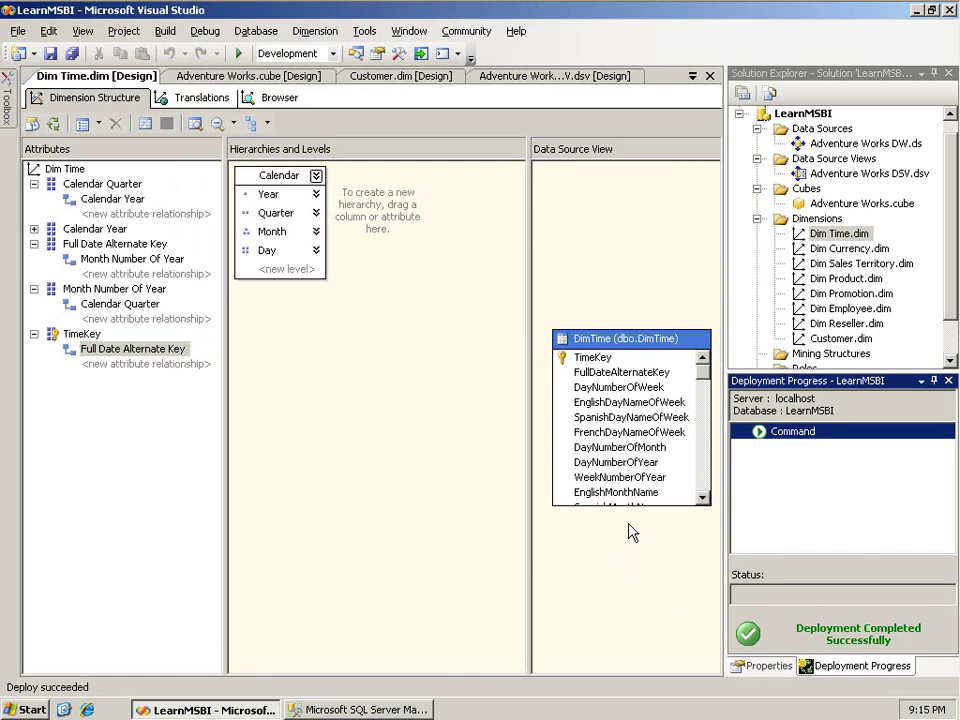
Step: Show the Calendar Quarter attribute's properties, widen their pane and open the KeyColumns collection for editing
left_click(772, 666)
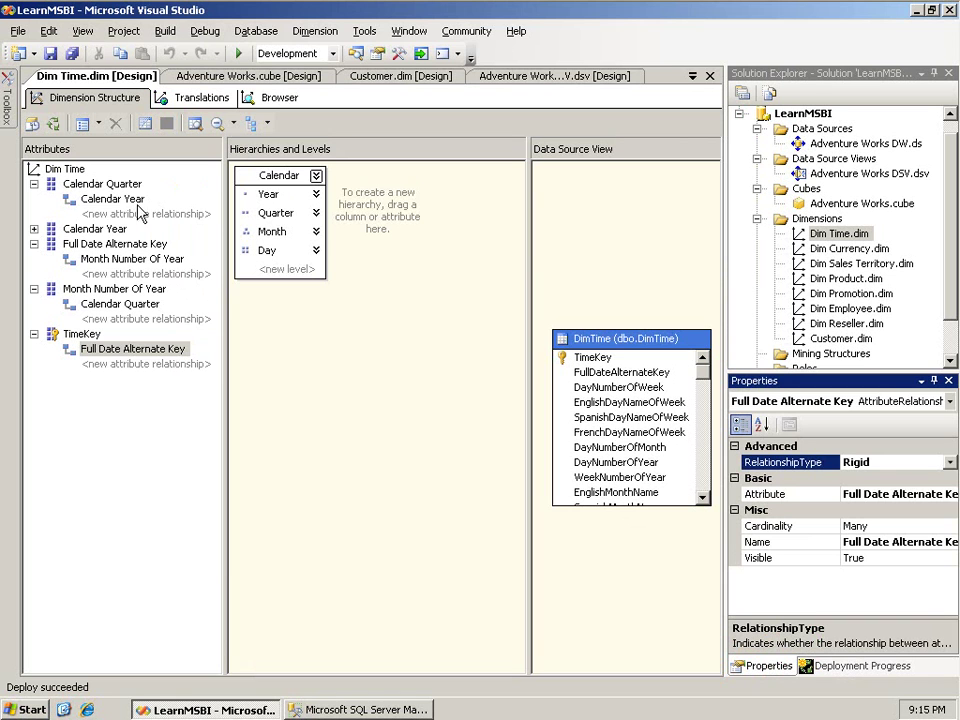
left_click(100, 184)
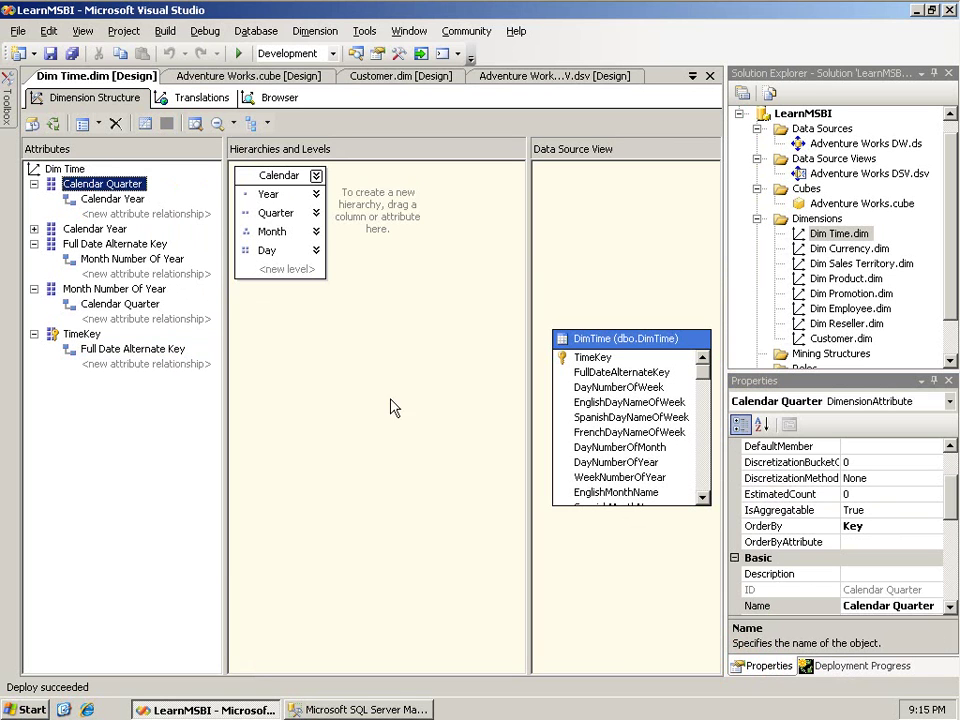
left_click_drag(953, 501, 950, 598)
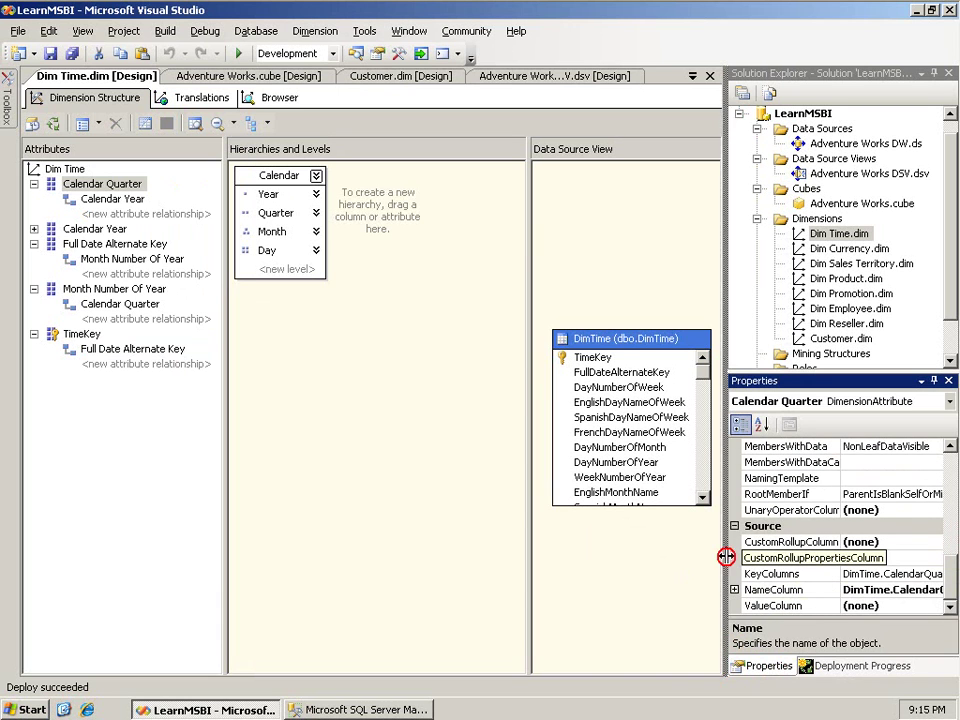
left_click_drag(724, 558, 625, 558)
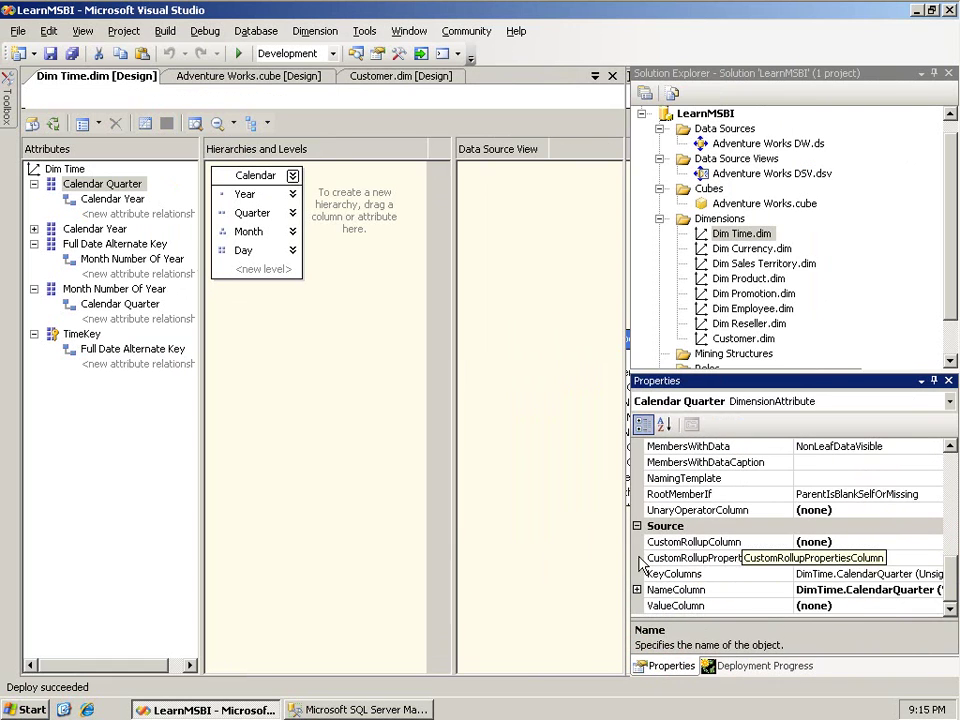
left_click(928, 575)
left_click(933, 575)
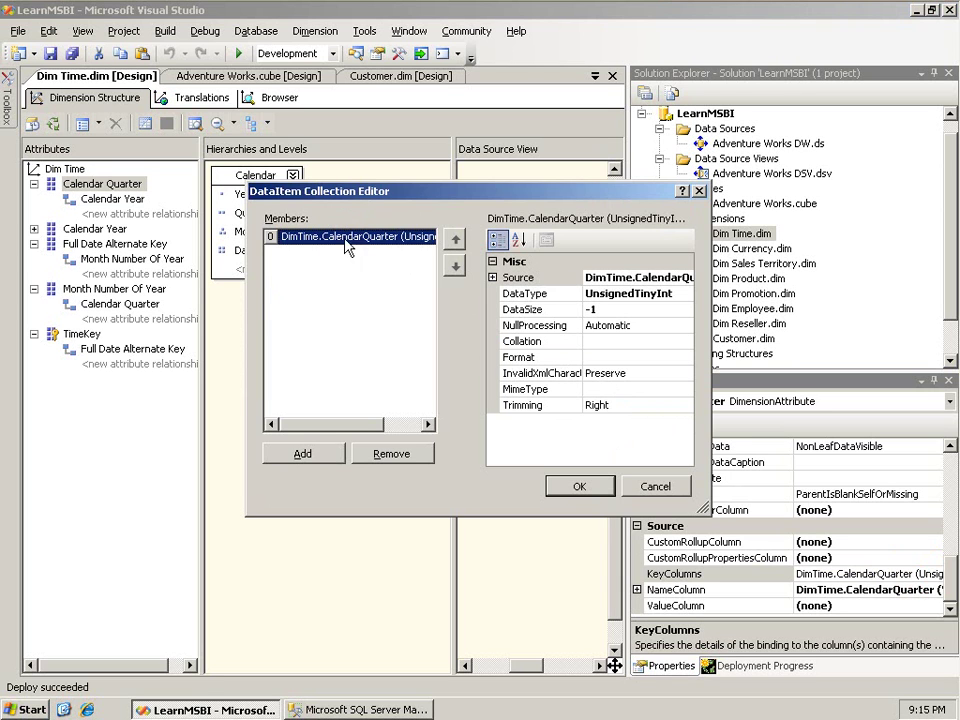
Step: Add a key column bound to DimTime's CalendarYear column, place it above CalendarQuarter and accept the collection
left_click(312, 456)
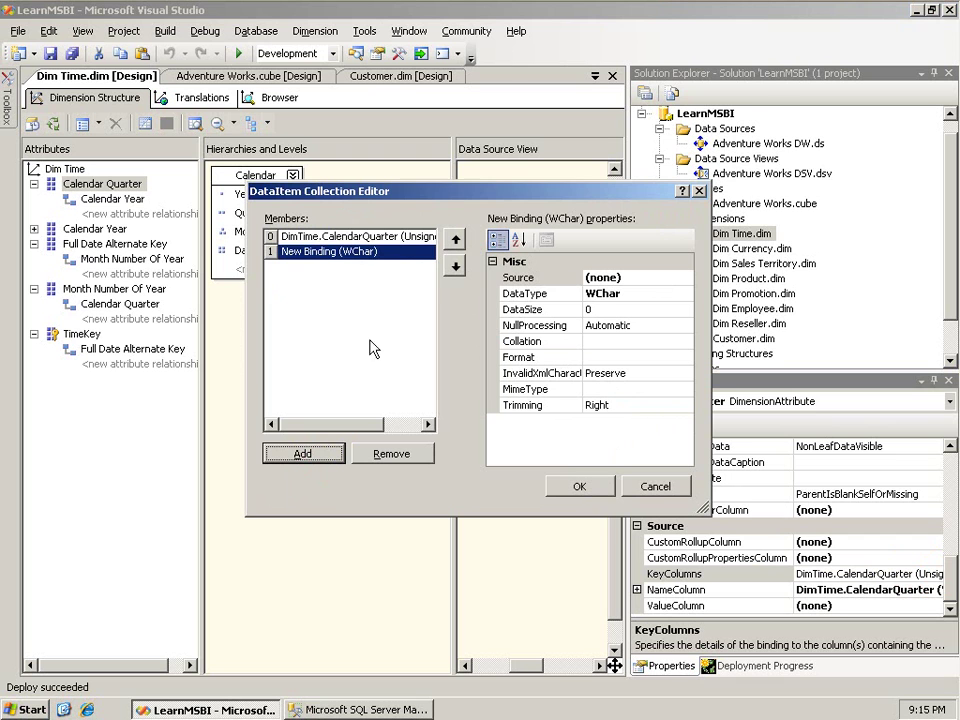
left_click(676, 277)
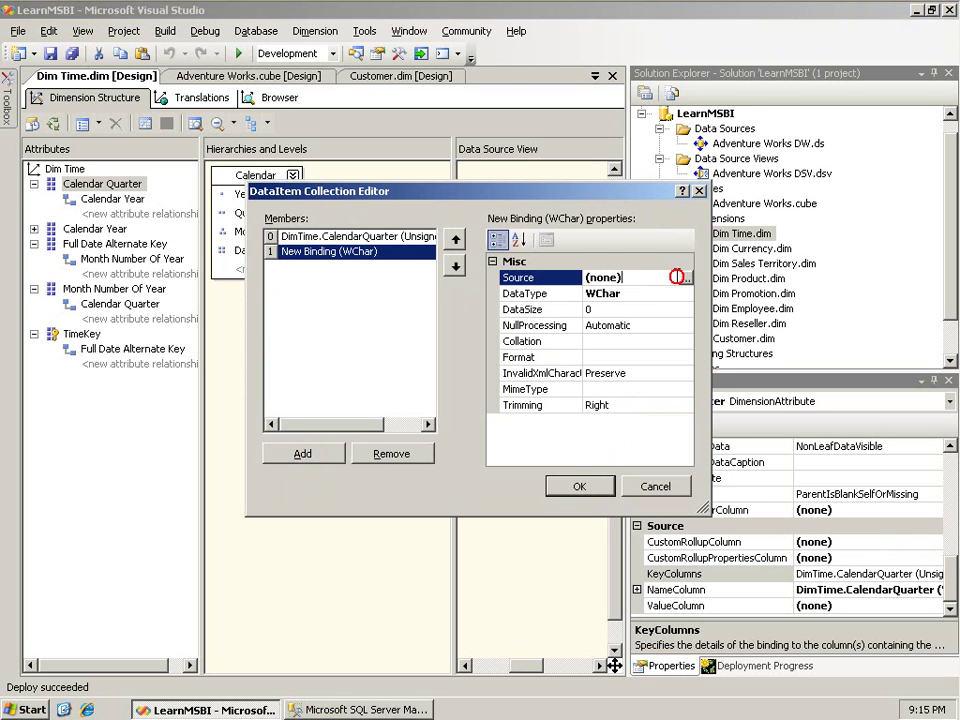
left_click(685, 278)
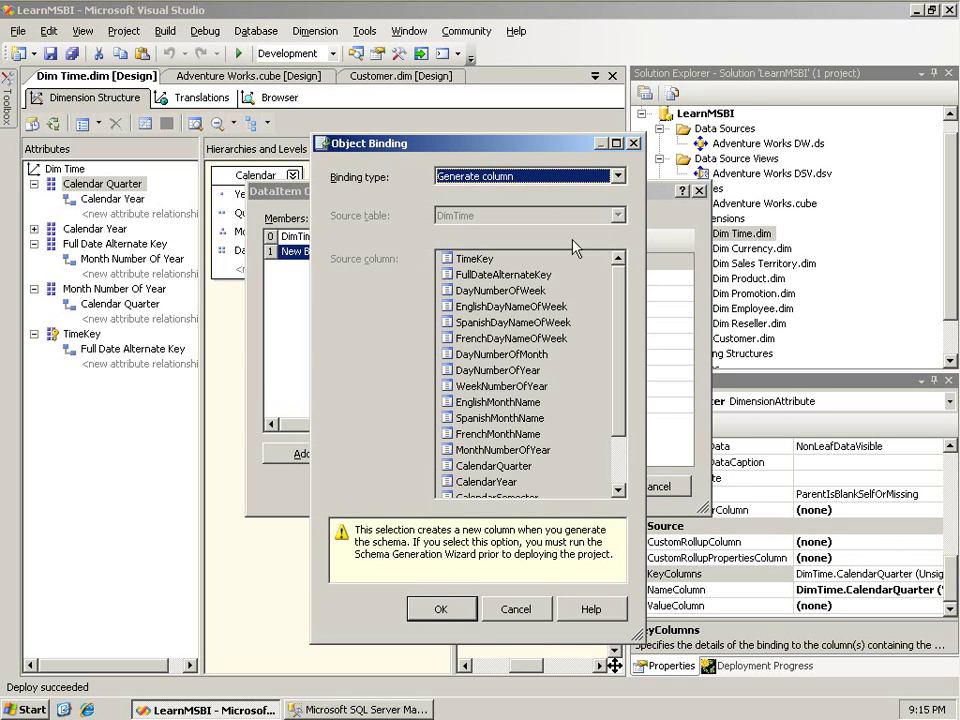
left_click(562, 182)
left_click(540, 204)
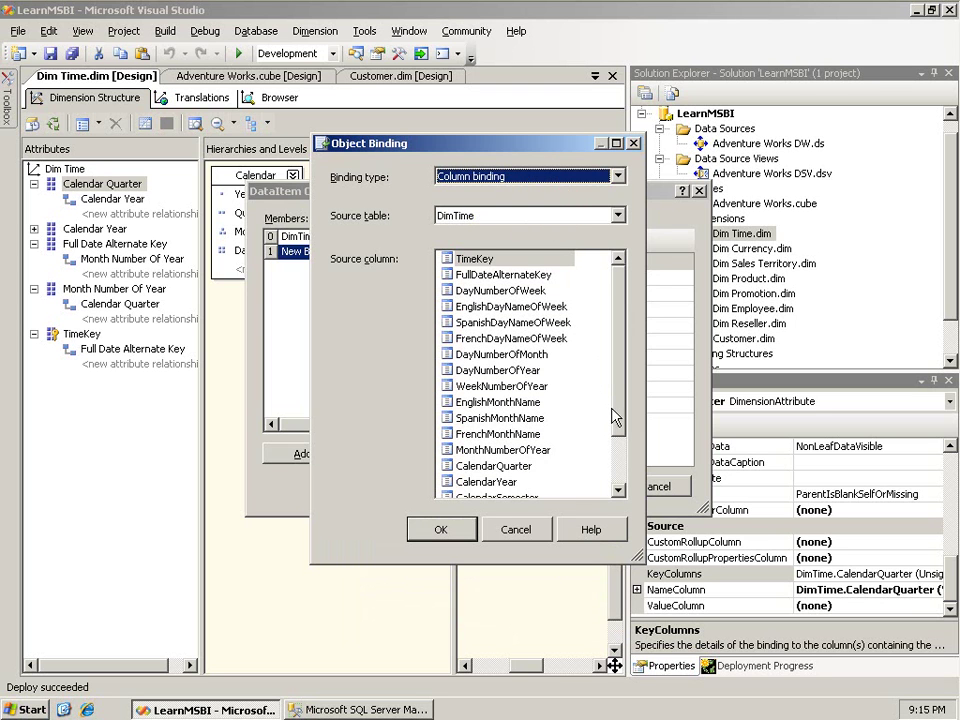
left_click(490, 483)
left_click(441, 531)
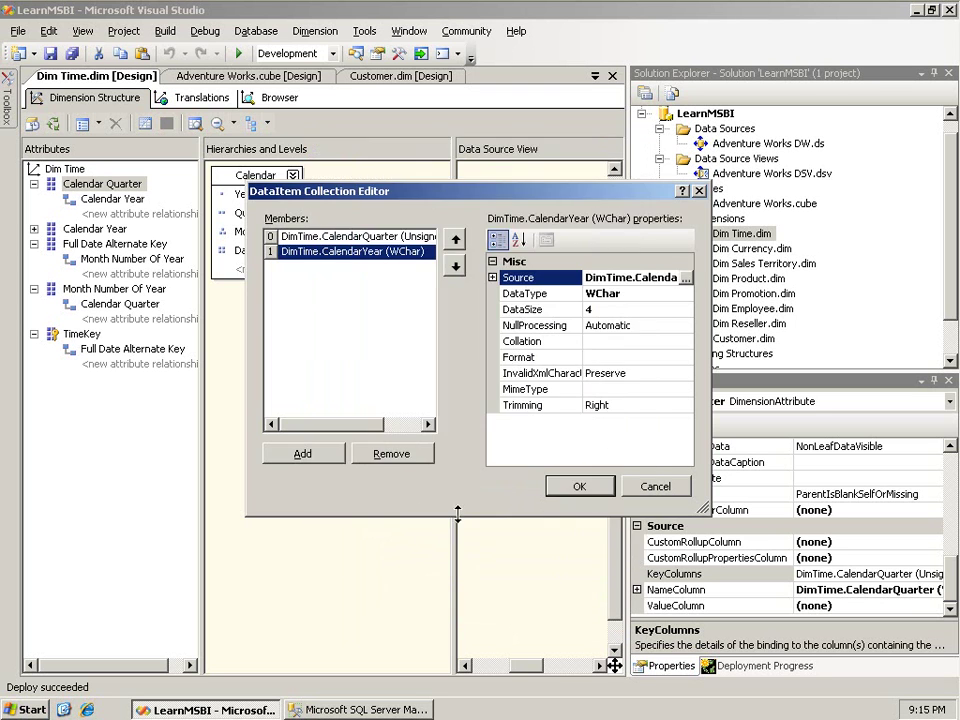
left_click(455, 241)
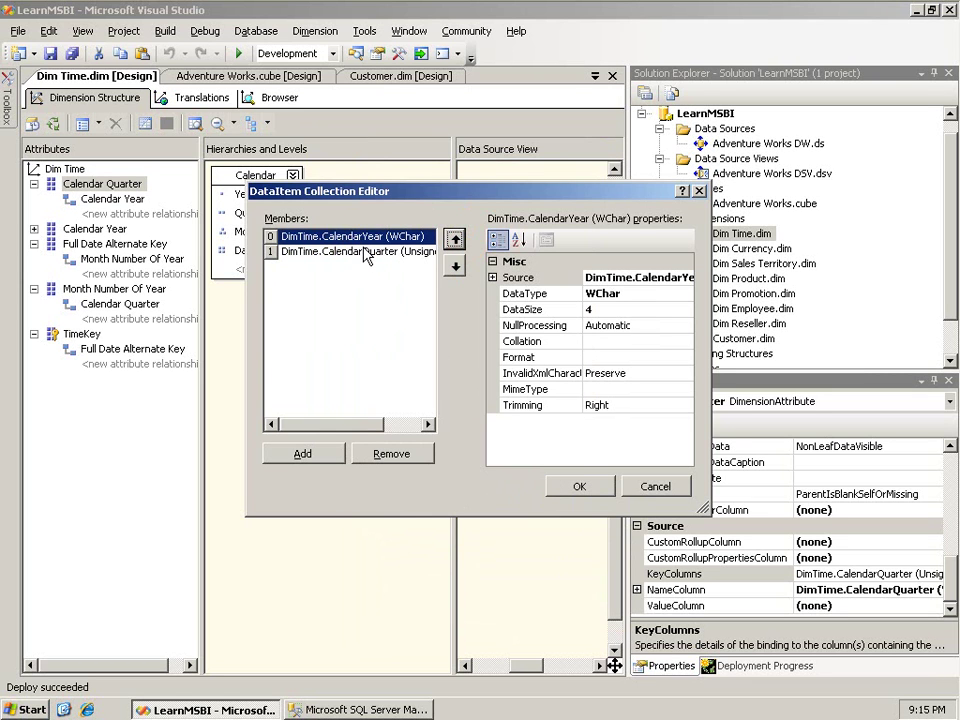
left_click(577, 488)
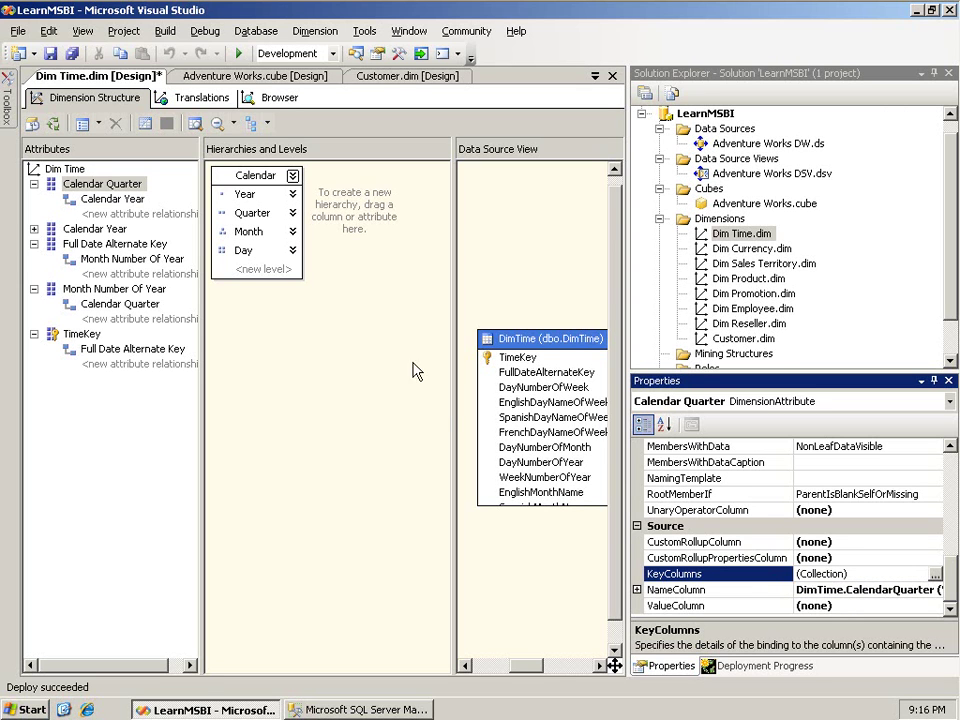
Step: Add a DimTime.CalendarYear key column to the Month Number Of Year attribute, placed above MonthNumberOfYear, and accept the collection
left_click(112, 290)
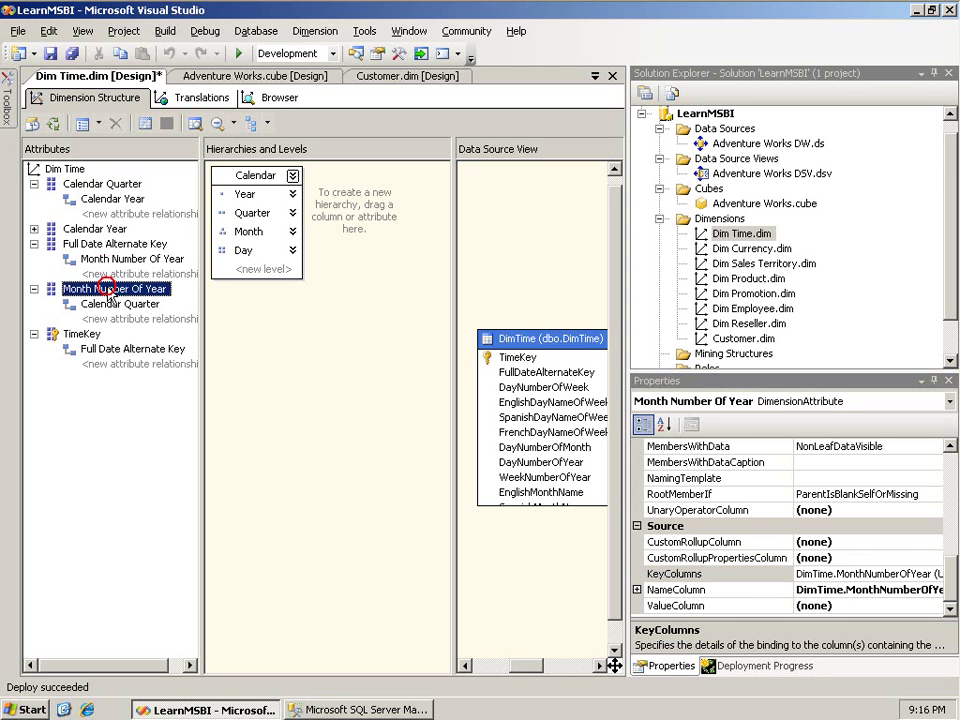
left_click(909, 574)
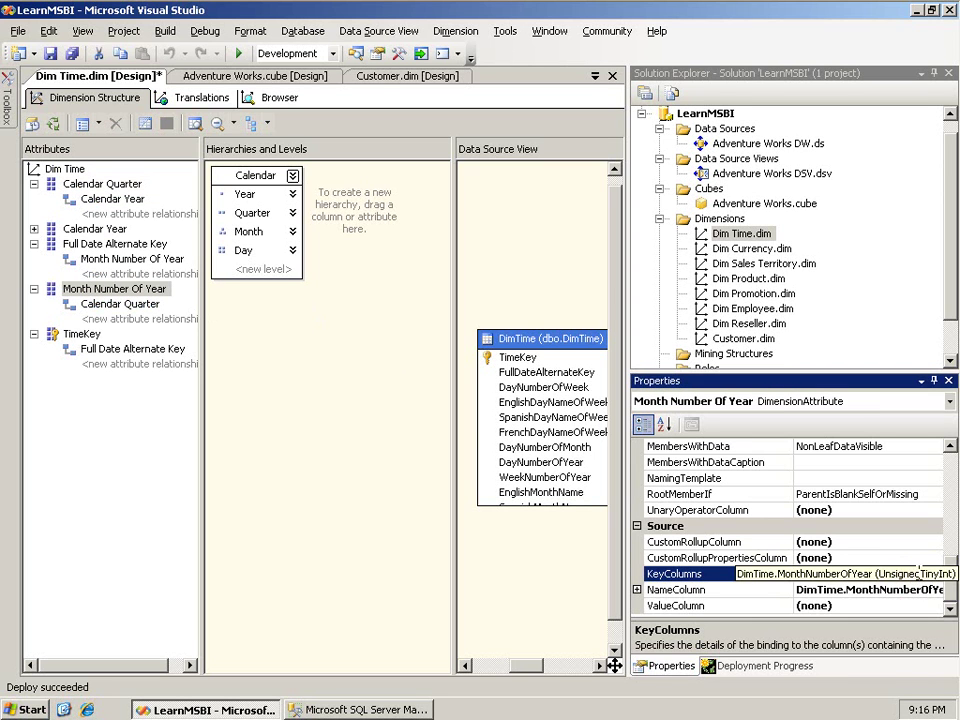
left_click(937, 575)
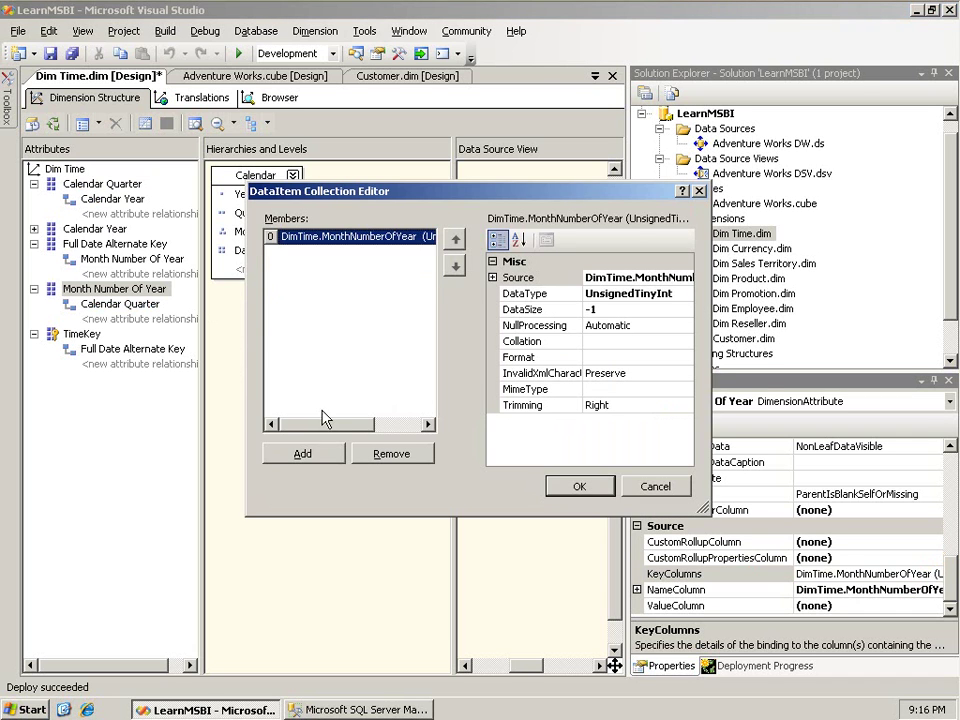
left_click(318, 454)
left_click(668, 279)
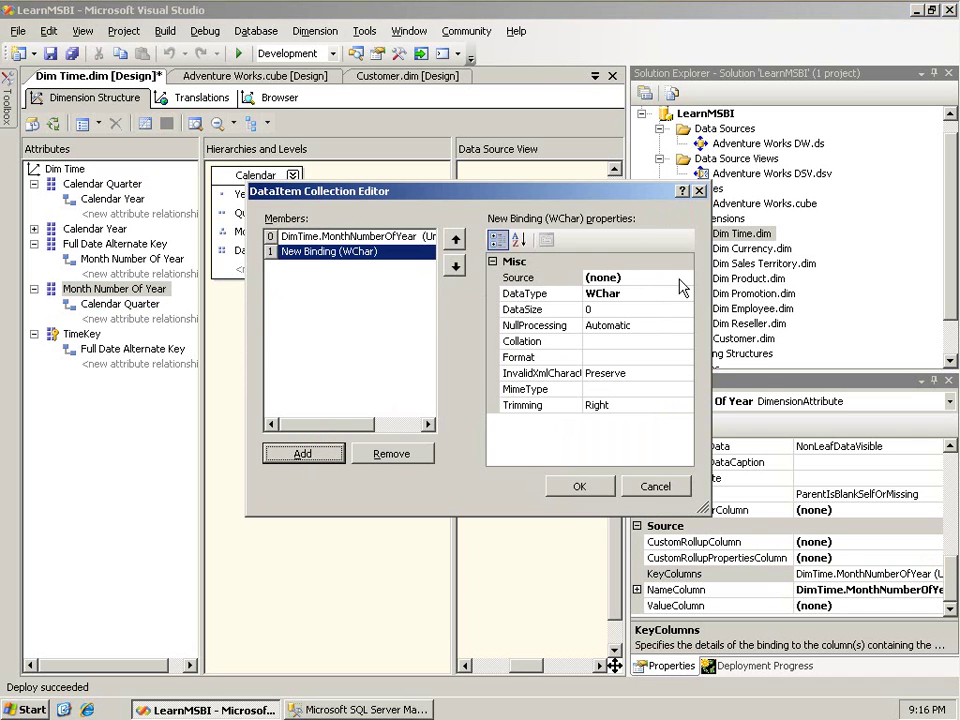
left_click(686, 278)
left_click(553, 176)
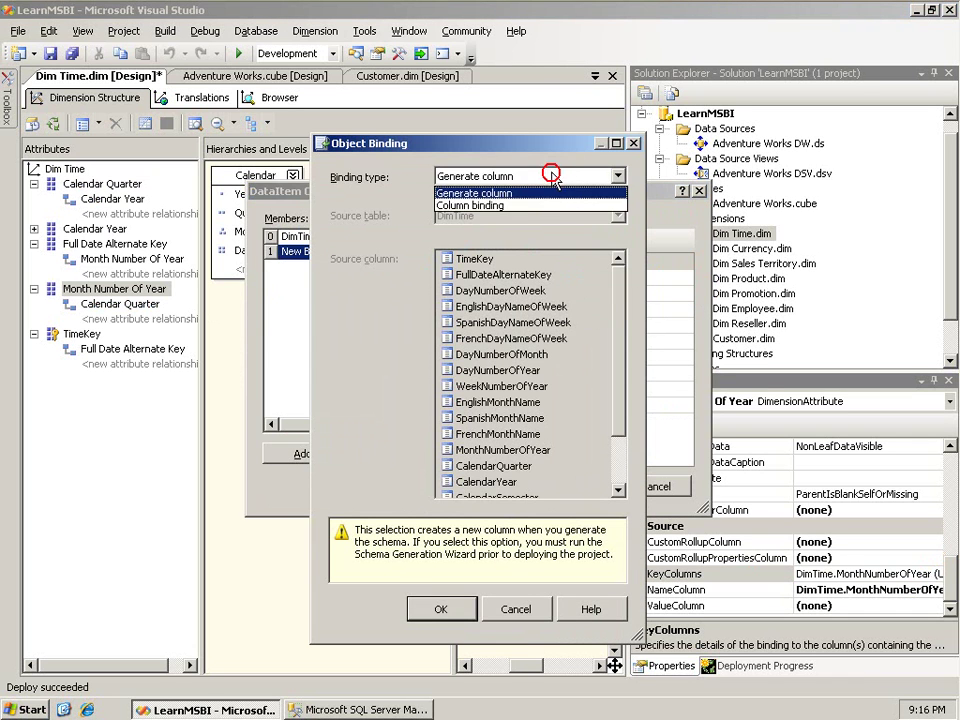
left_click(553, 207)
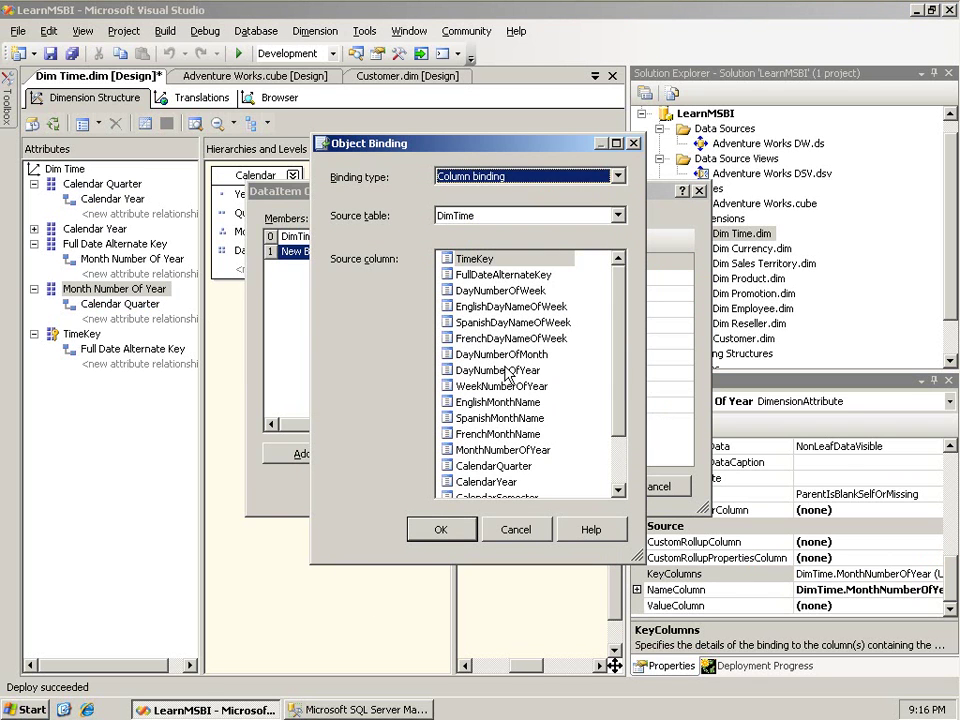
left_click(506, 482)
left_click(447, 527)
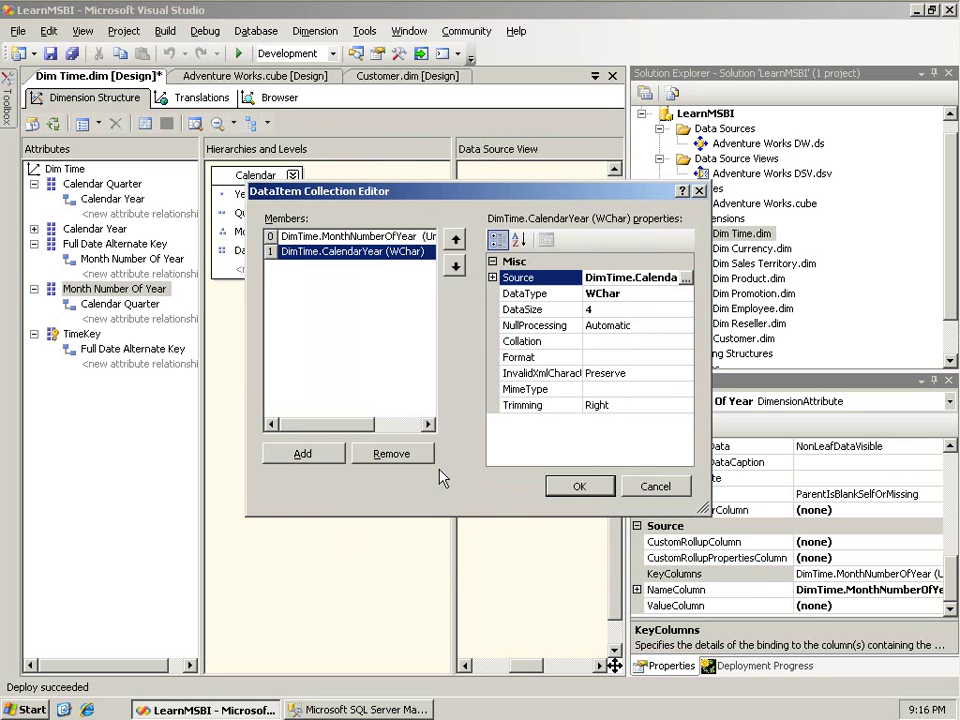
left_click(454, 238)
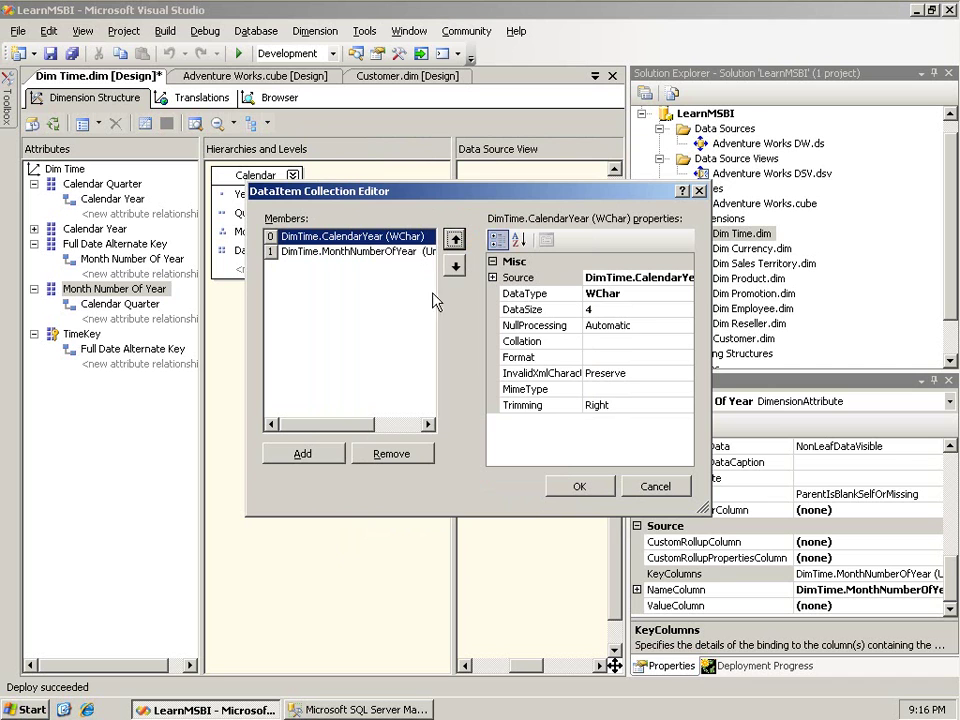
left_click(582, 486)
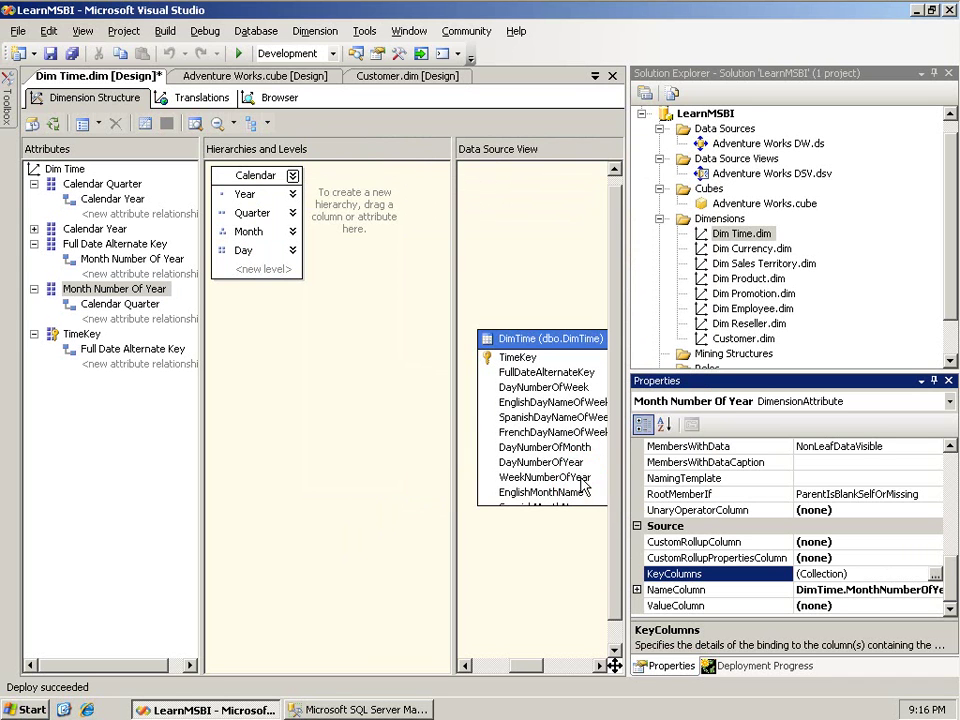
Step: Bind the Month Number Of Year attribute's NameColumn to DimTime's EnglishMonthName column
left_click(900, 590)
left_click(933, 589)
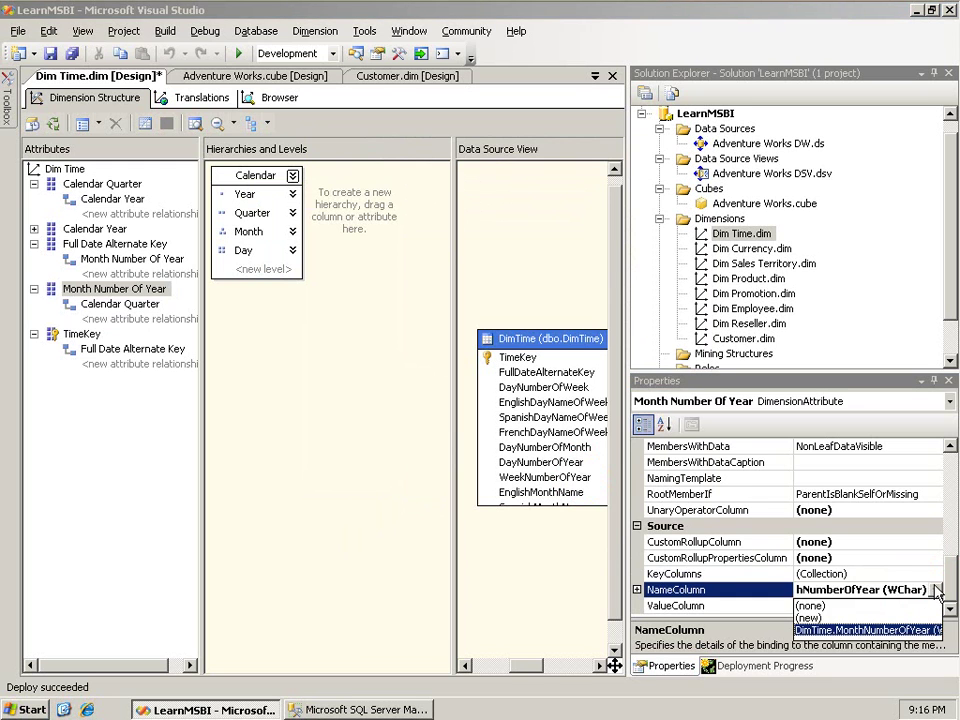
left_click(880, 618)
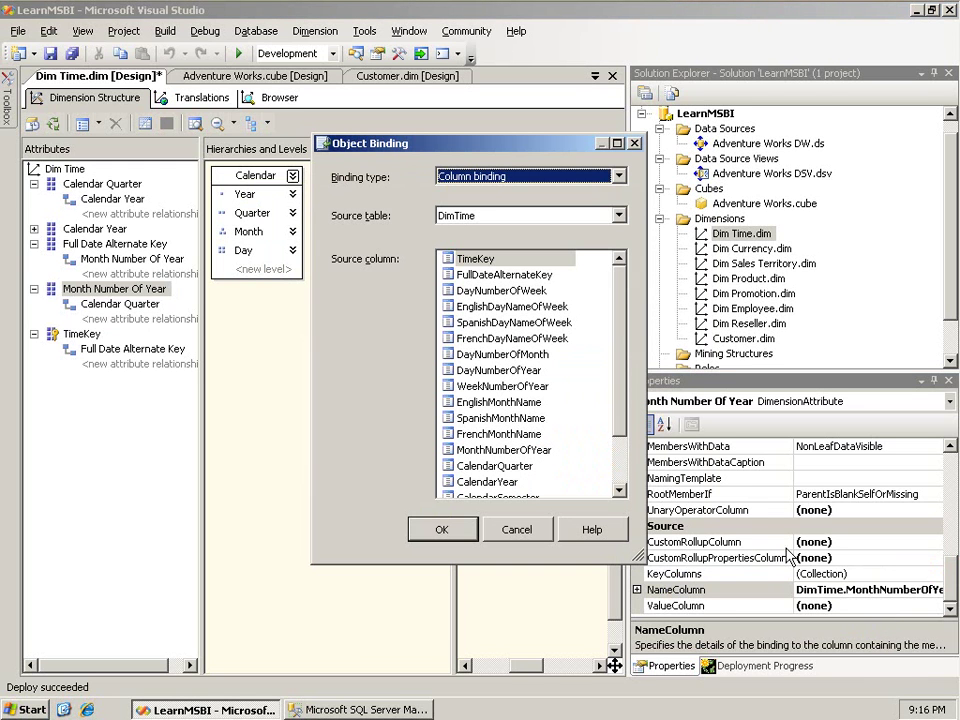
left_click(535, 403)
left_click(441, 530)
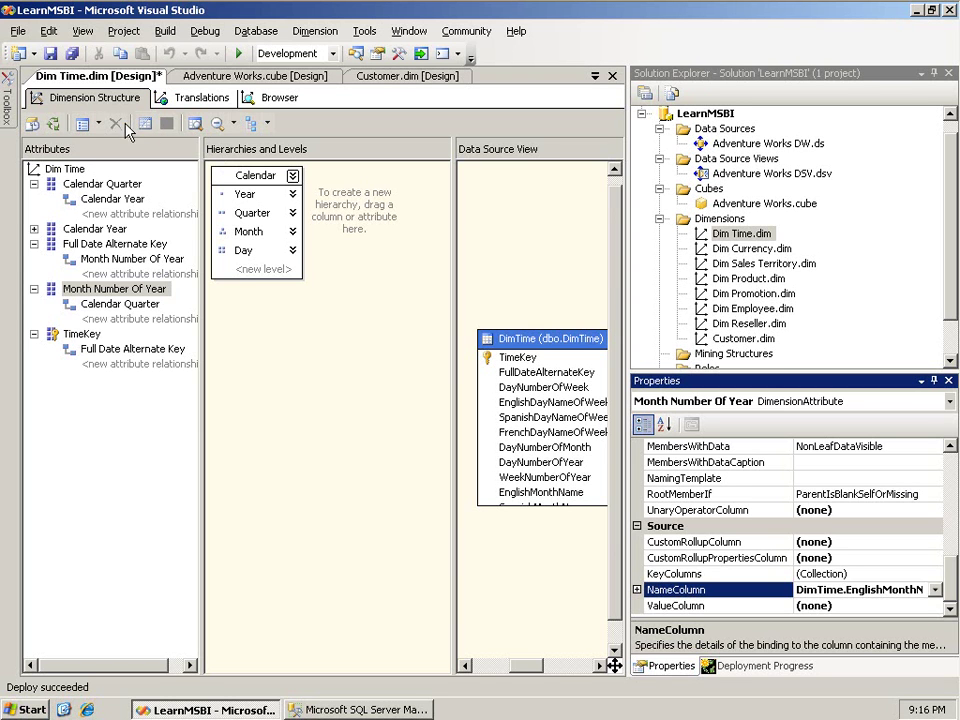
Step: Build and deploy the project, process Dim Time with Process Full, stop the trace transfer and close the processing dialogs
left_click(58, 124)
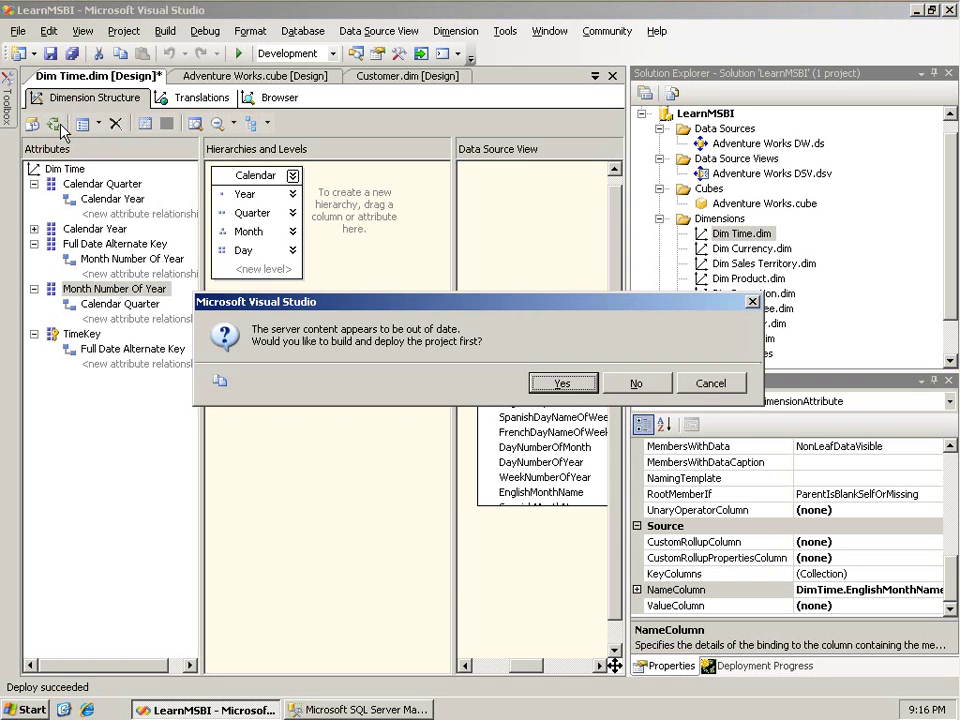
left_click(540, 384)
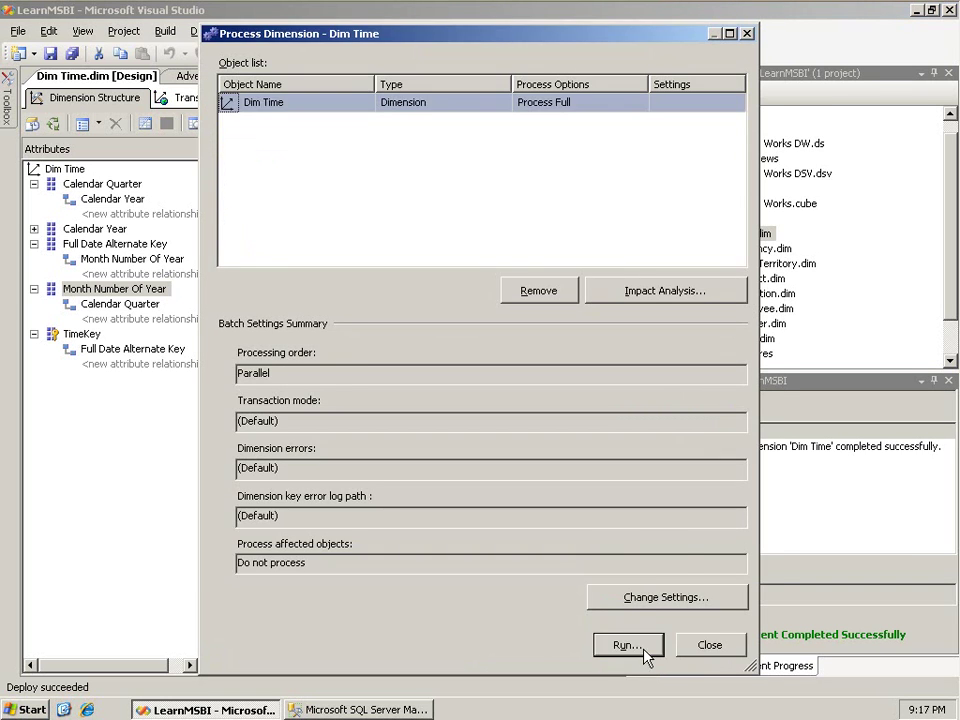
left_click(625, 644)
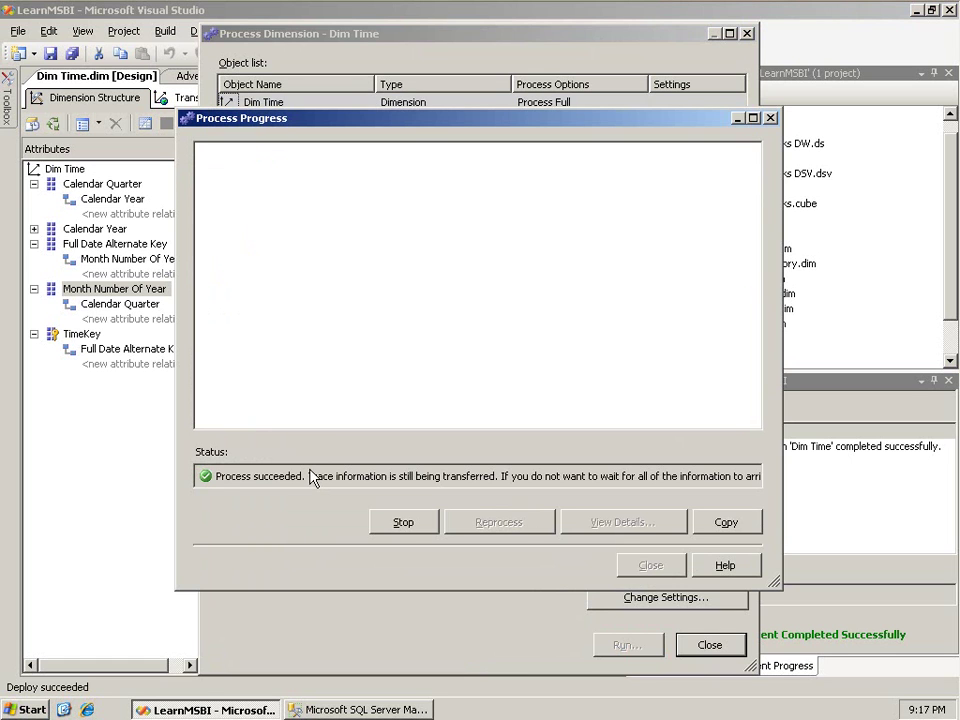
left_click(392, 525)
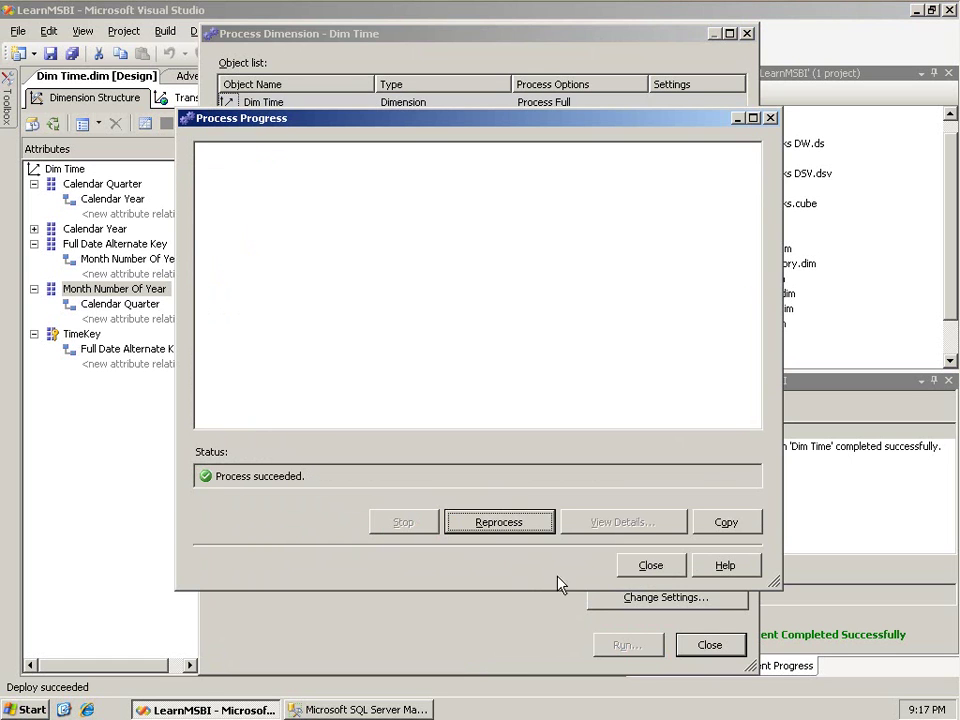
left_click(650, 566)
left_click(700, 648)
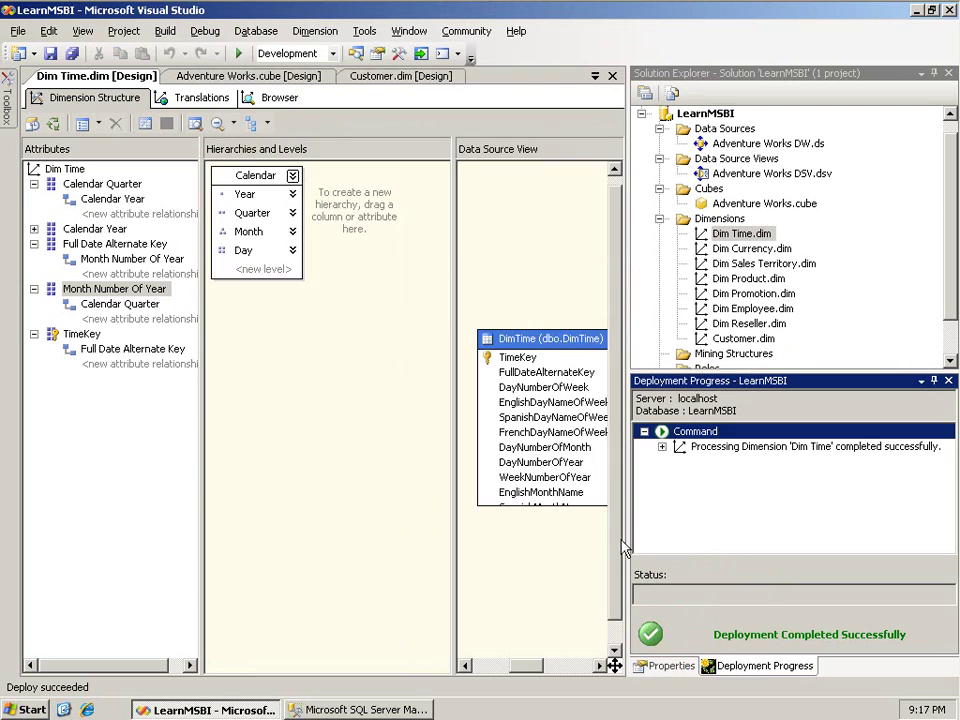
Step: Reconnect the Dim Time browser and examine the Calendar hierarchy's quarters, expanding the year 2008
left_click(276, 97)
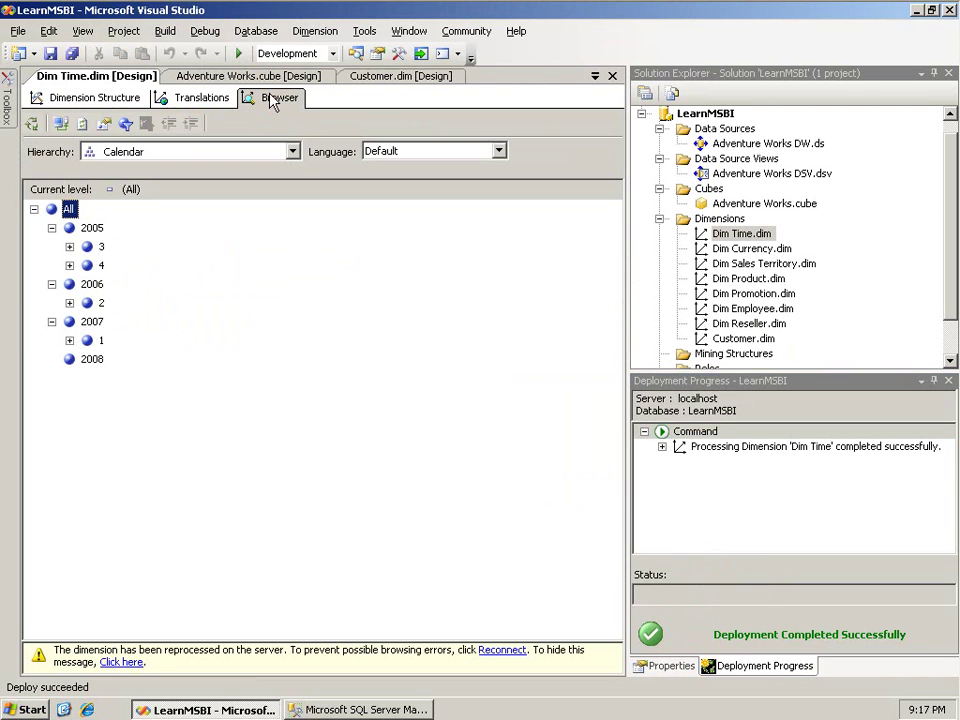
left_click(60, 123)
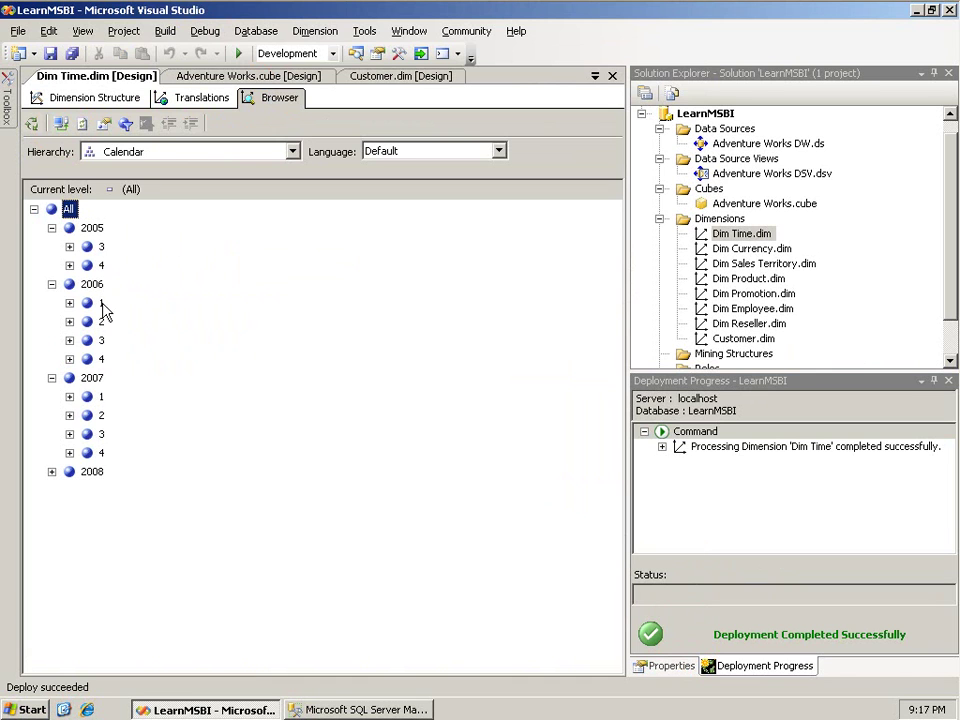
left_click(52, 471)
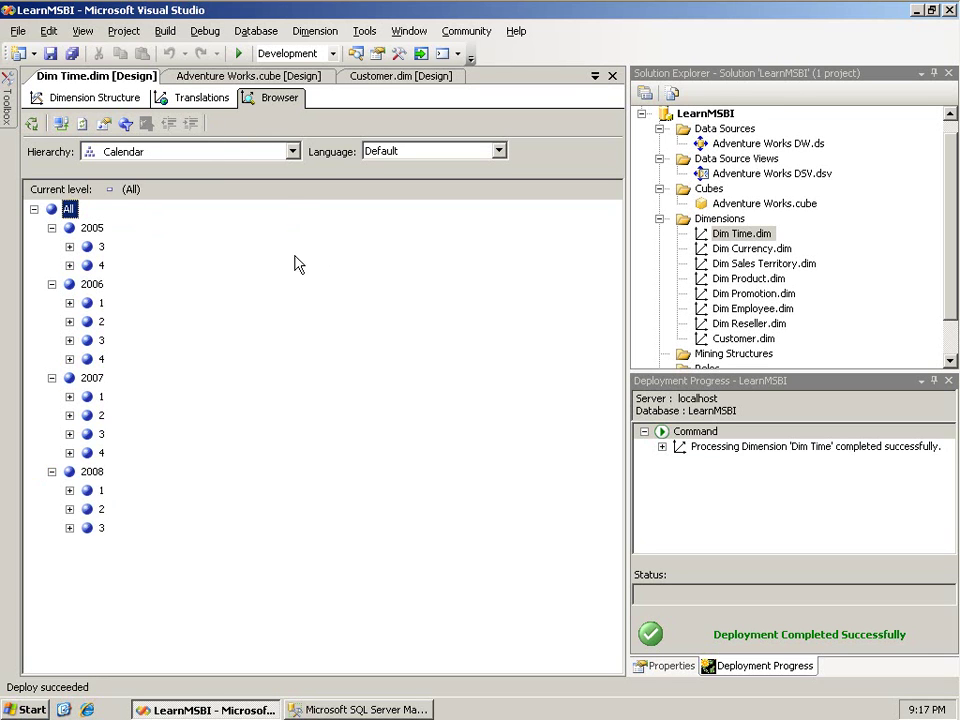
Step: In the Customer dimension's structure, set the RelationshipType of City's State Province attribute relationship to Rigid
left_click(375, 78)
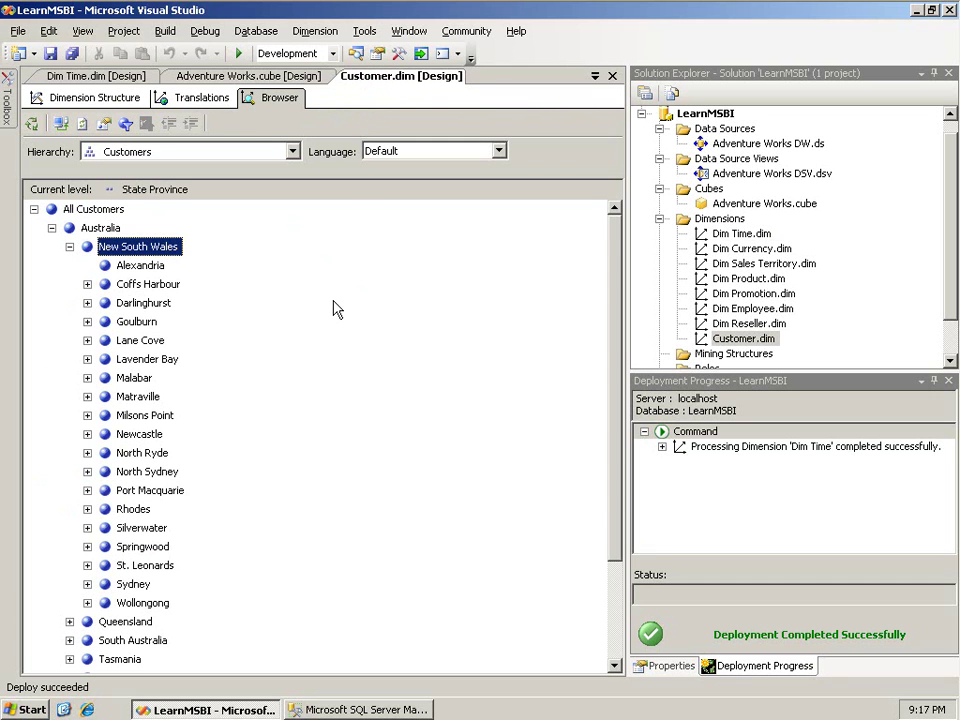
left_click(70, 247)
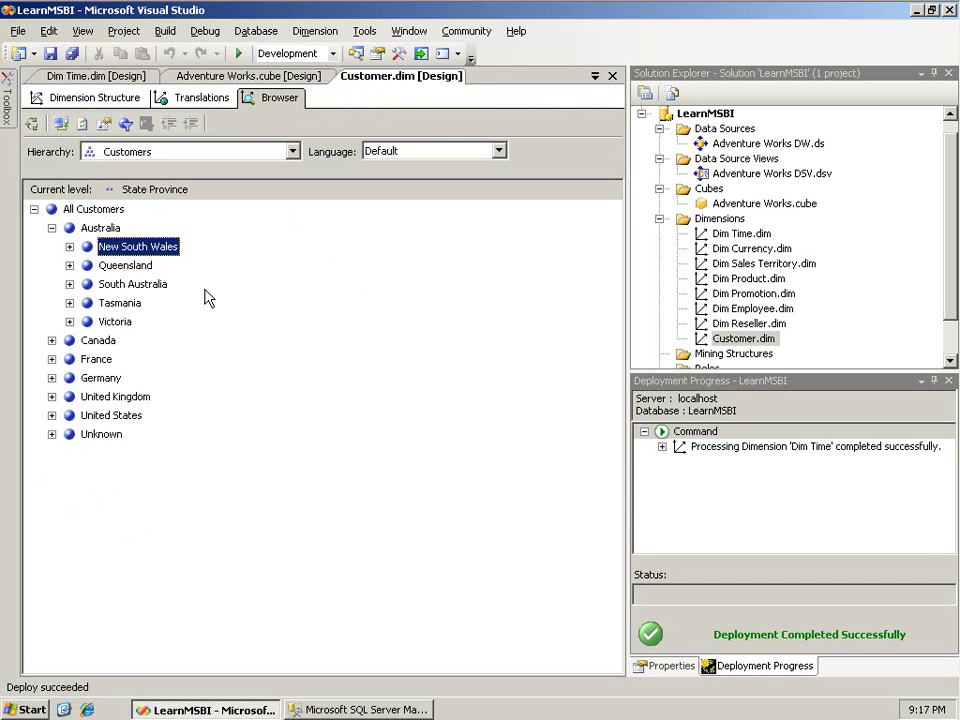
left_click(116, 104)
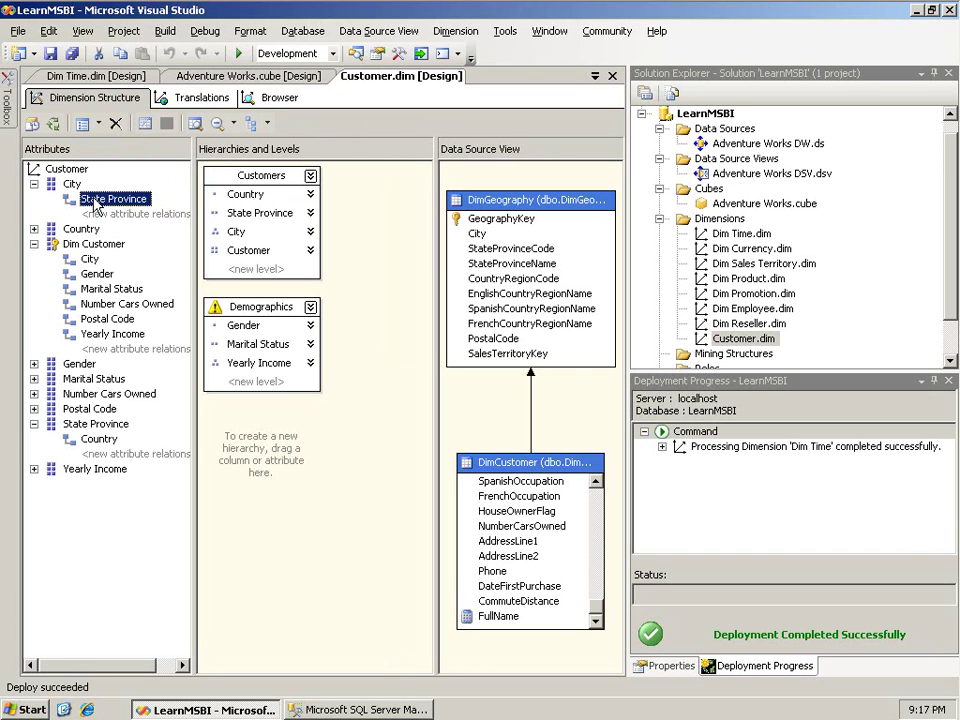
left_click(662, 667)
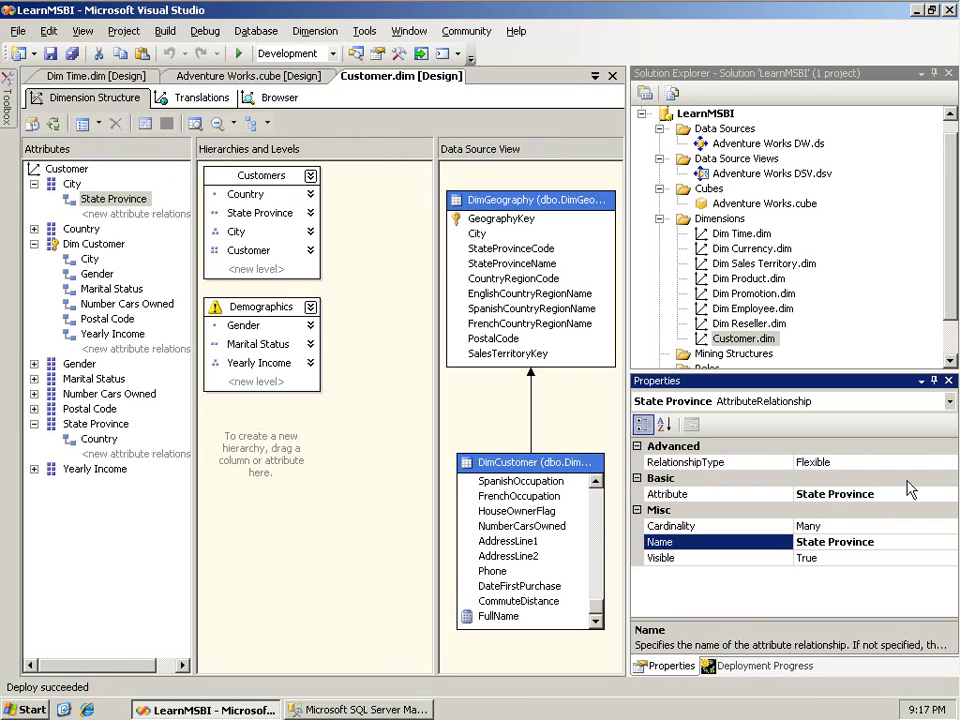
left_click(925, 462)
left_click(945, 462)
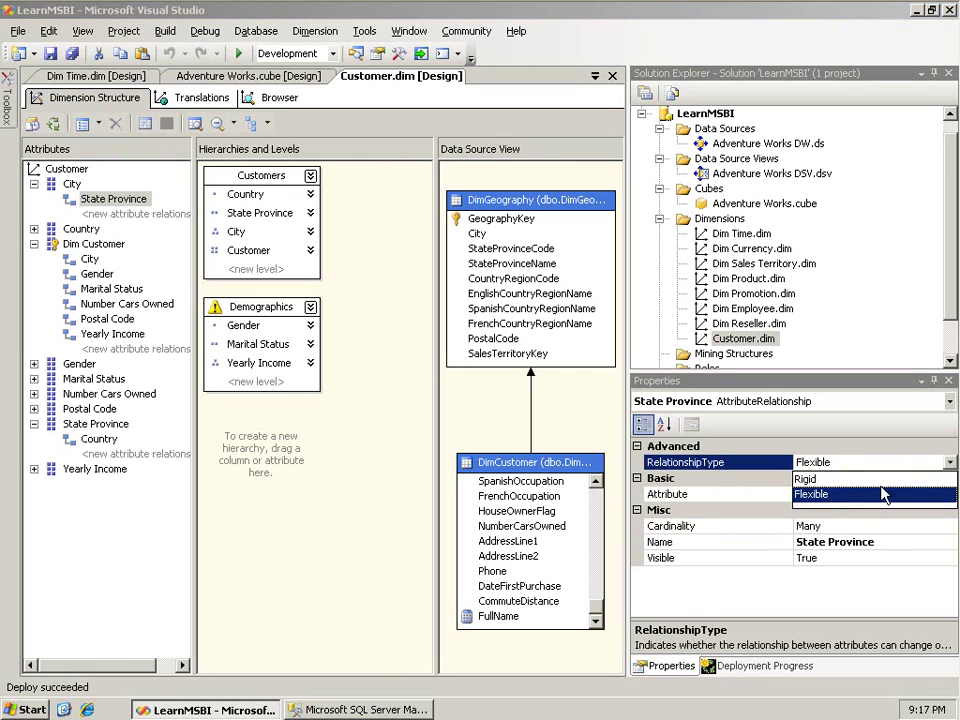
left_click(826, 480)
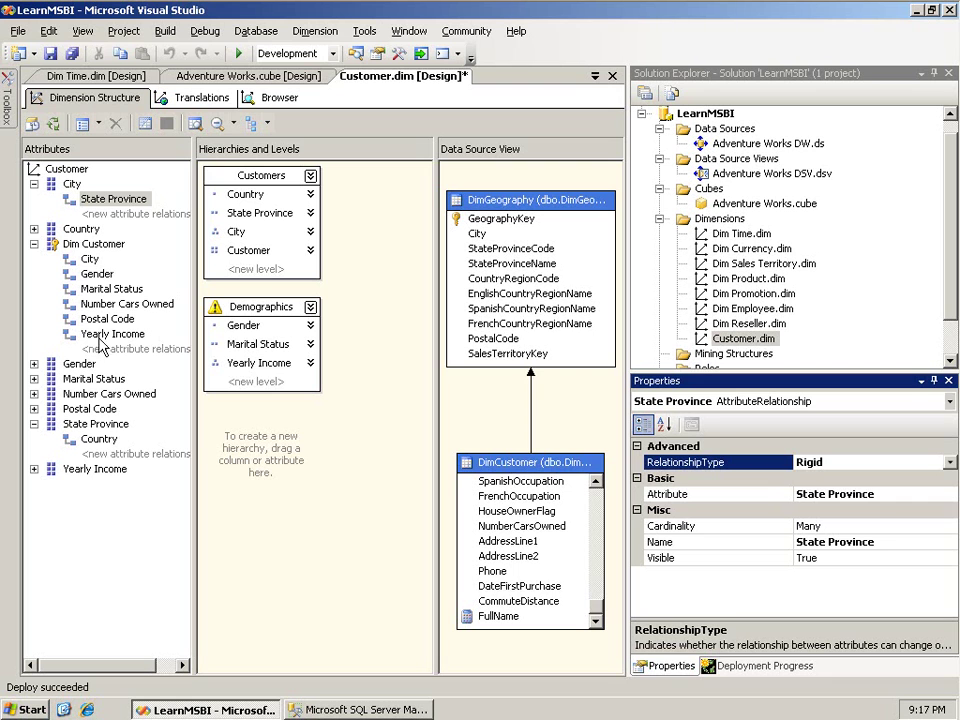
Step: Set the RelationshipType of the Country attribute relationship under State Province to Rigid
left_click(99, 439)
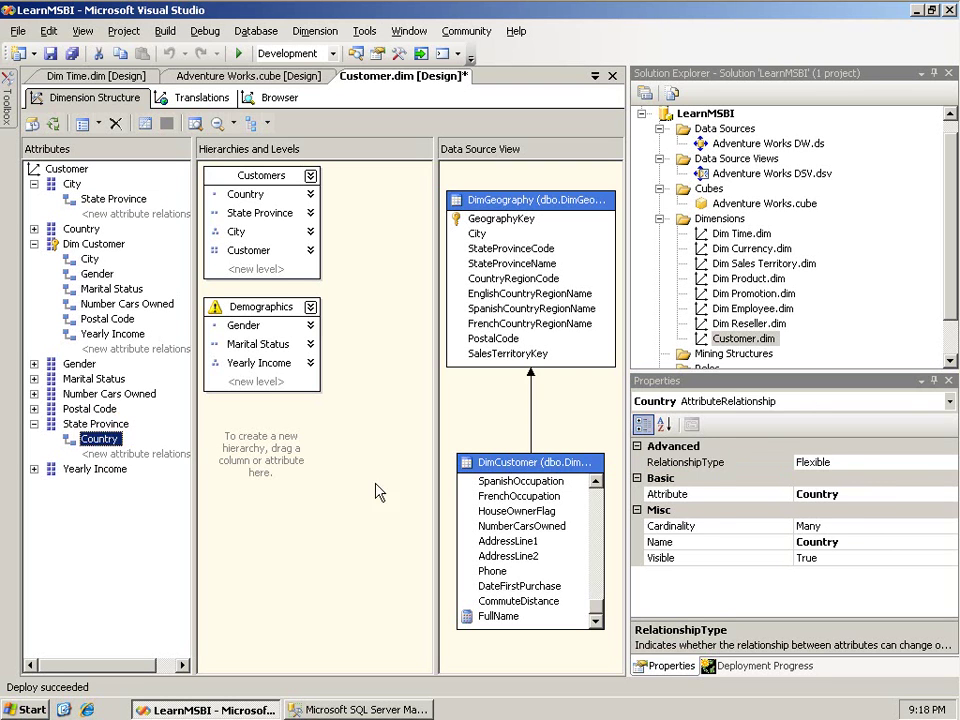
left_click(860, 462)
left_click(952, 462)
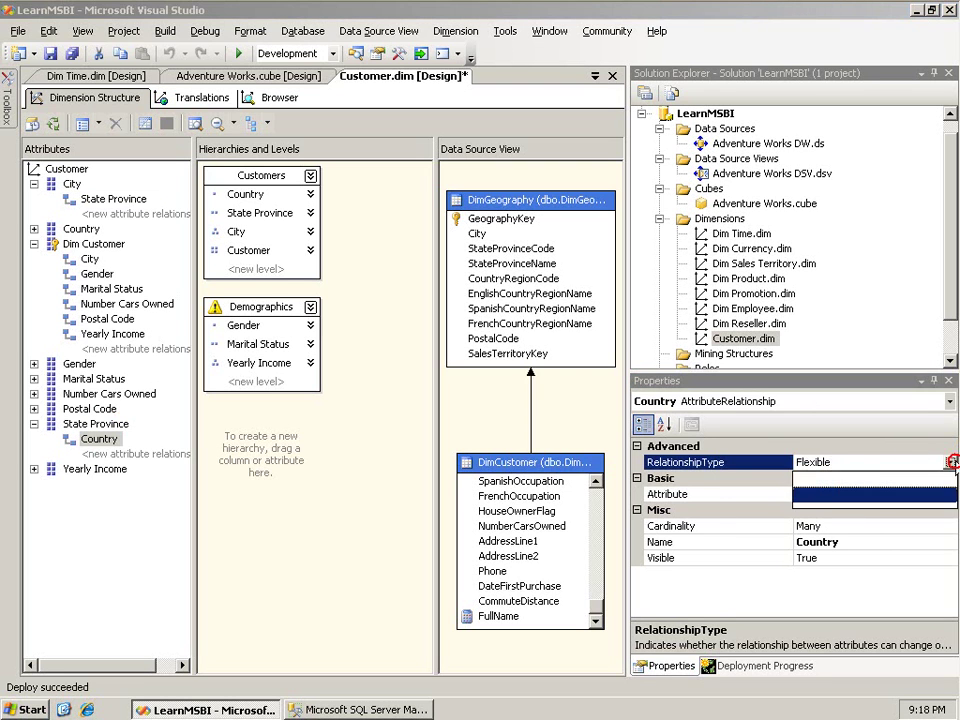
left_click(856, 478)
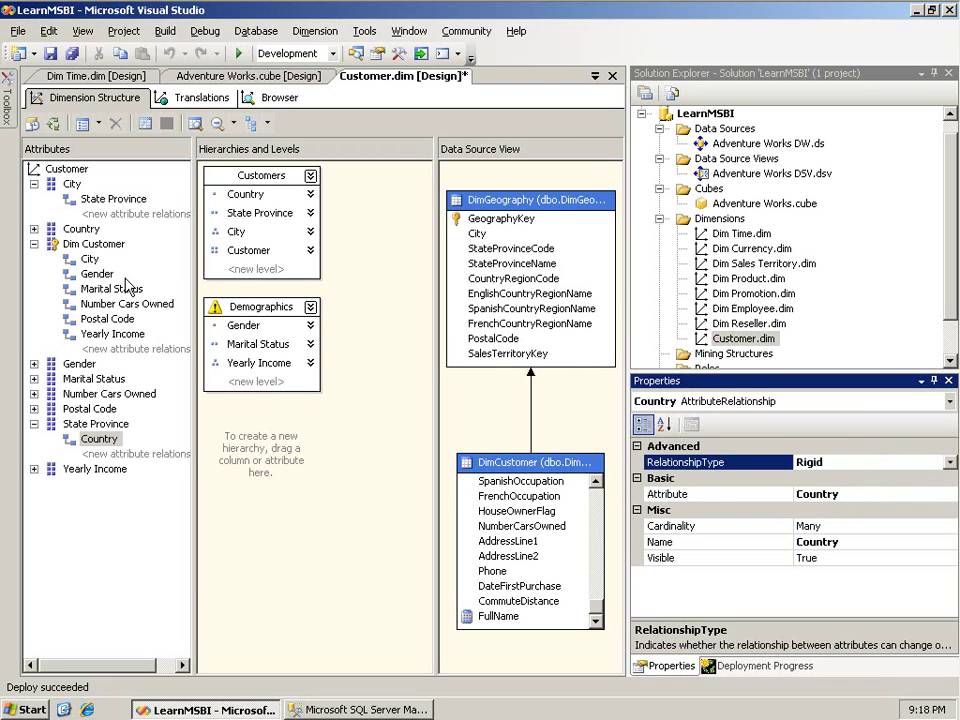
Step: Deploy the project, try to process the Customer dimension with Process Update, and read the full error messages before closing the progress dialog
left_click(91, 259)
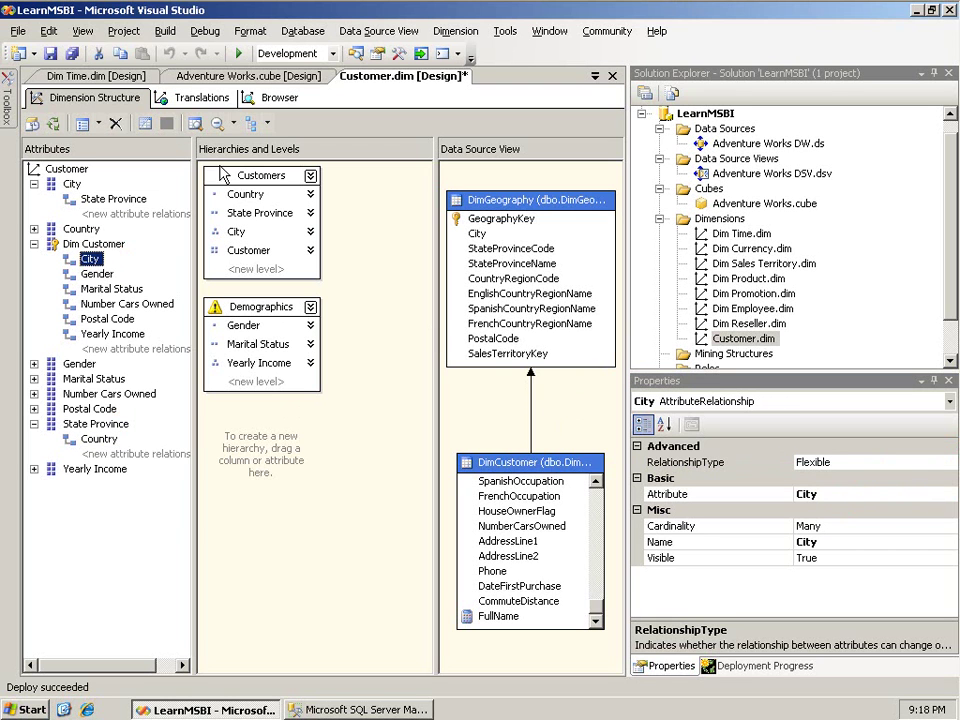
left_click(34, 122)
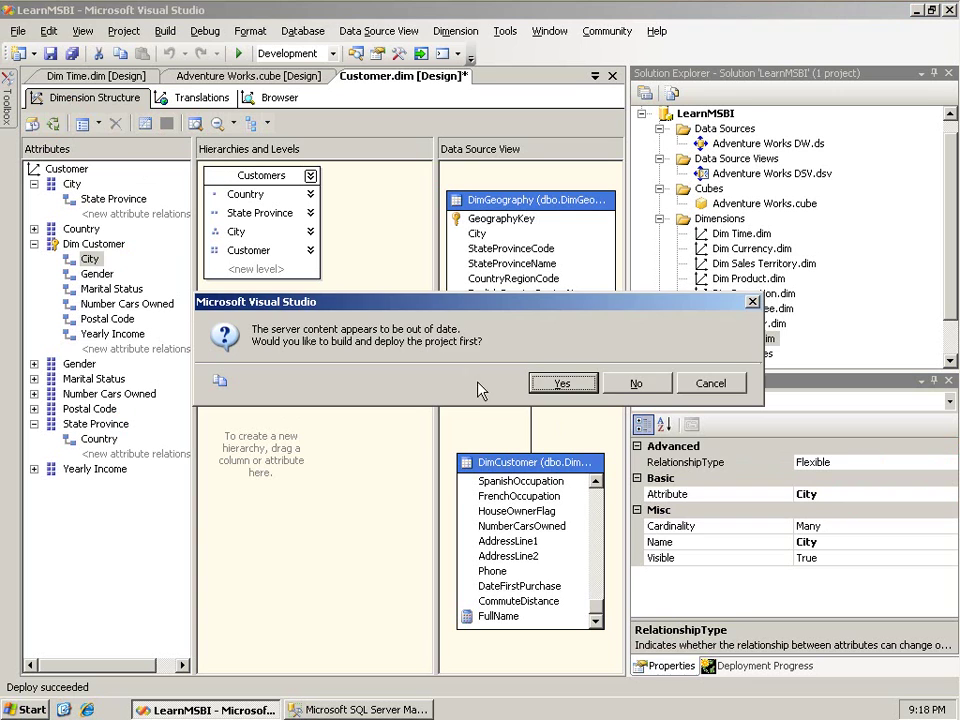
left_click(561, 383)
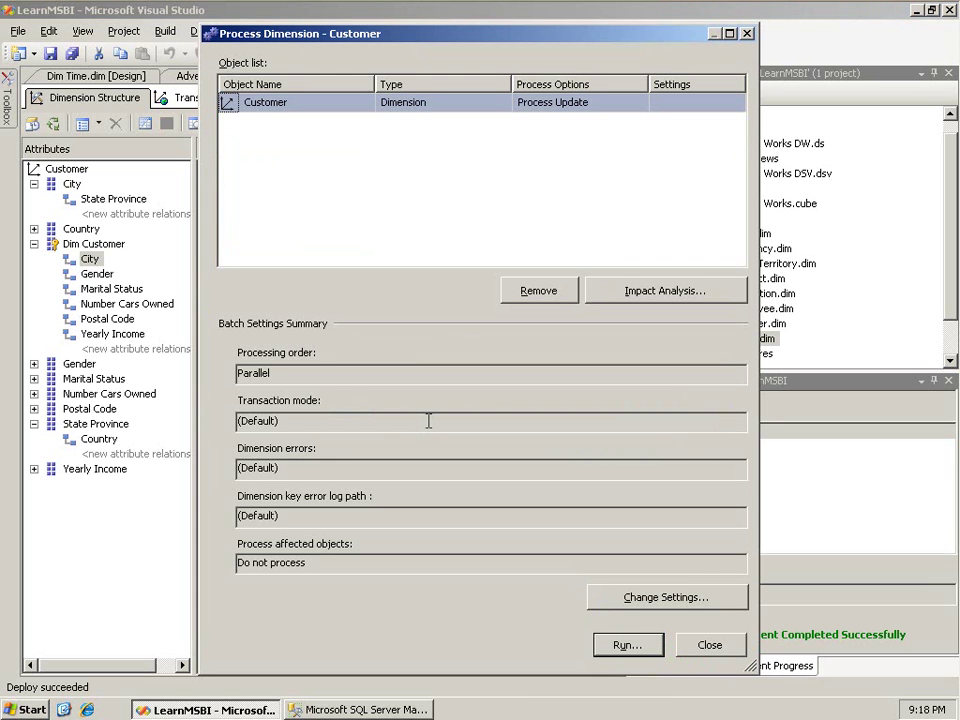
left_click(636, 645)
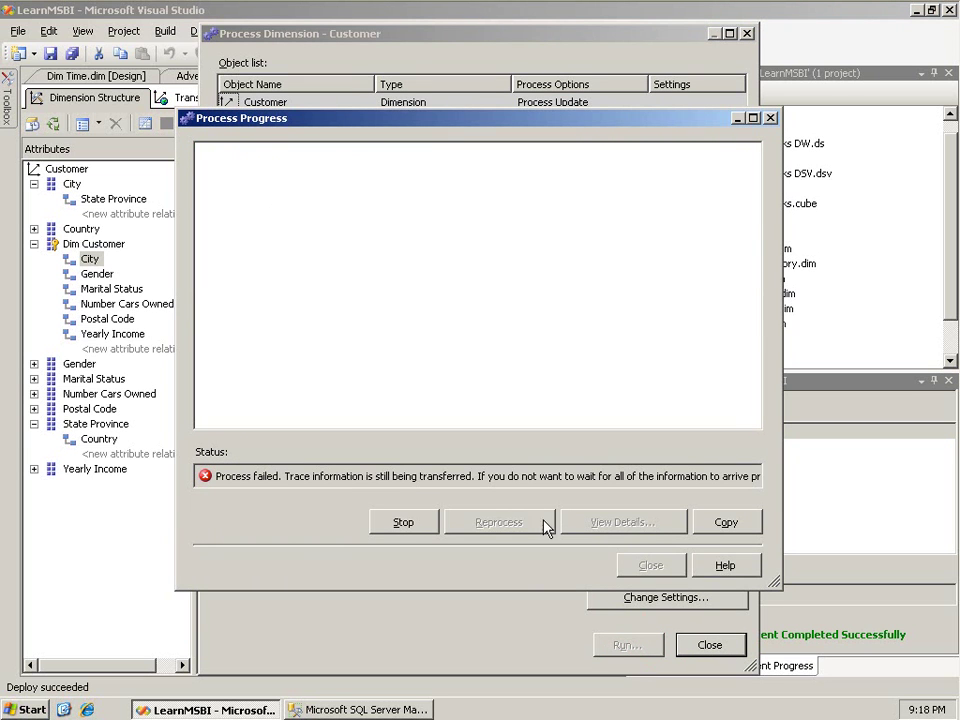
left_click(419, 524)
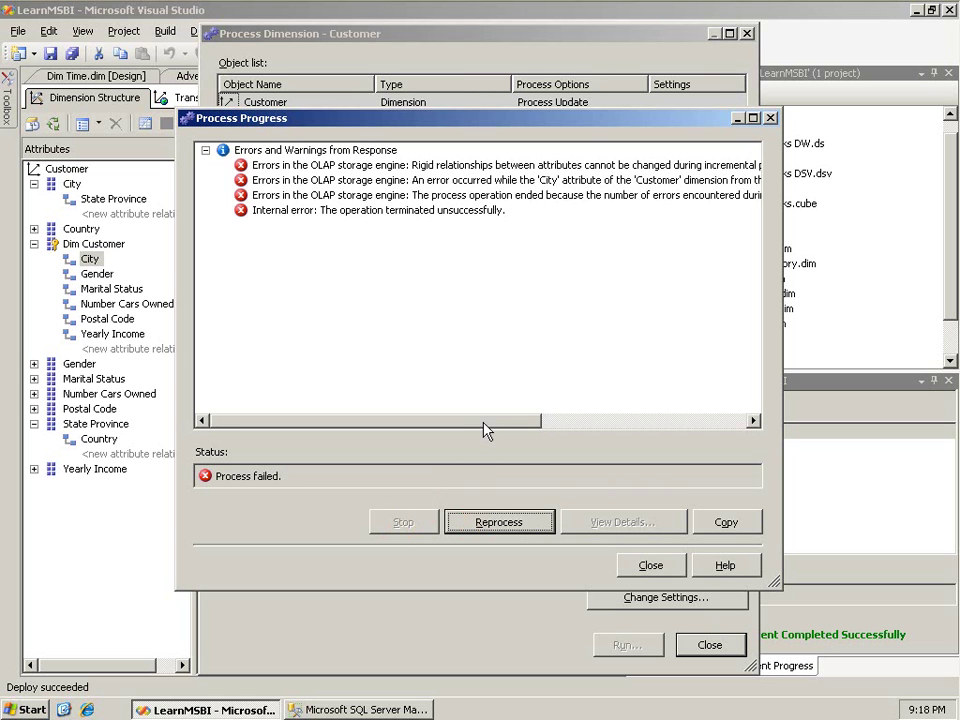
left_click_drag(483, 422, 673, 430)
left_click(658, 565)
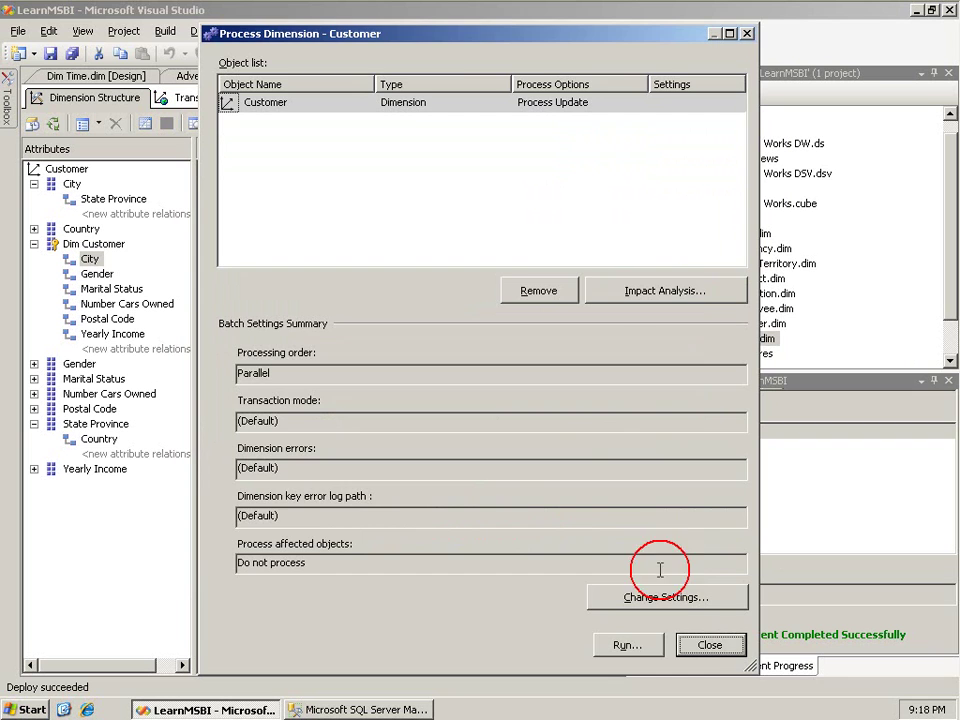
Step: In the Dim Time dimension, set Calendar Quarter's KeyColumns to CalendarYear followed by CalendarQuarter
left_click(710, 645)
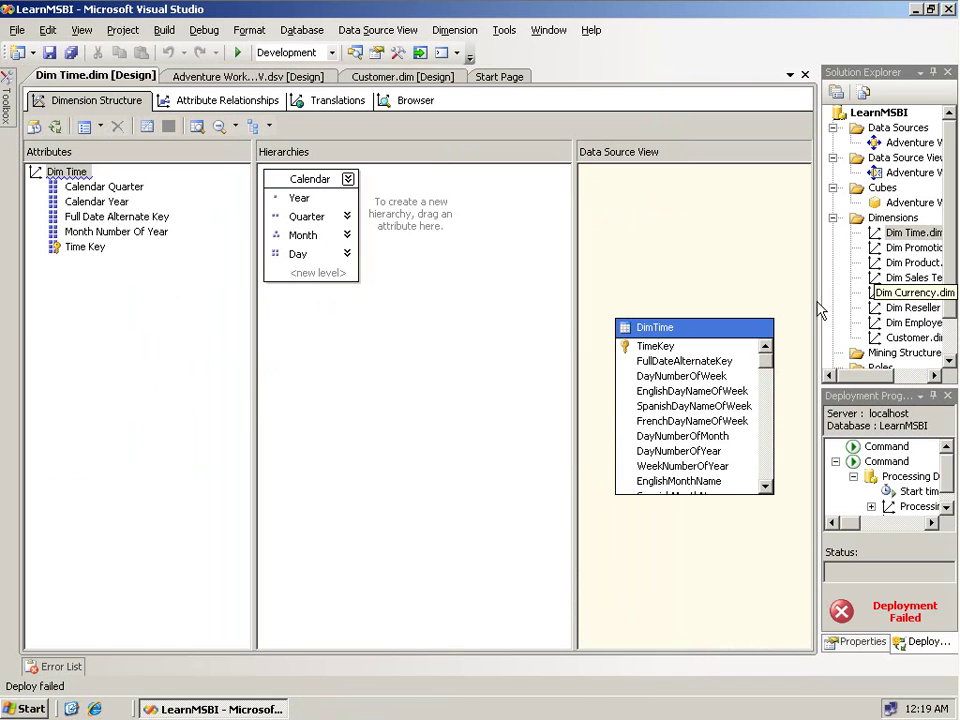
left_click_drag(819, 303, 673, 322)
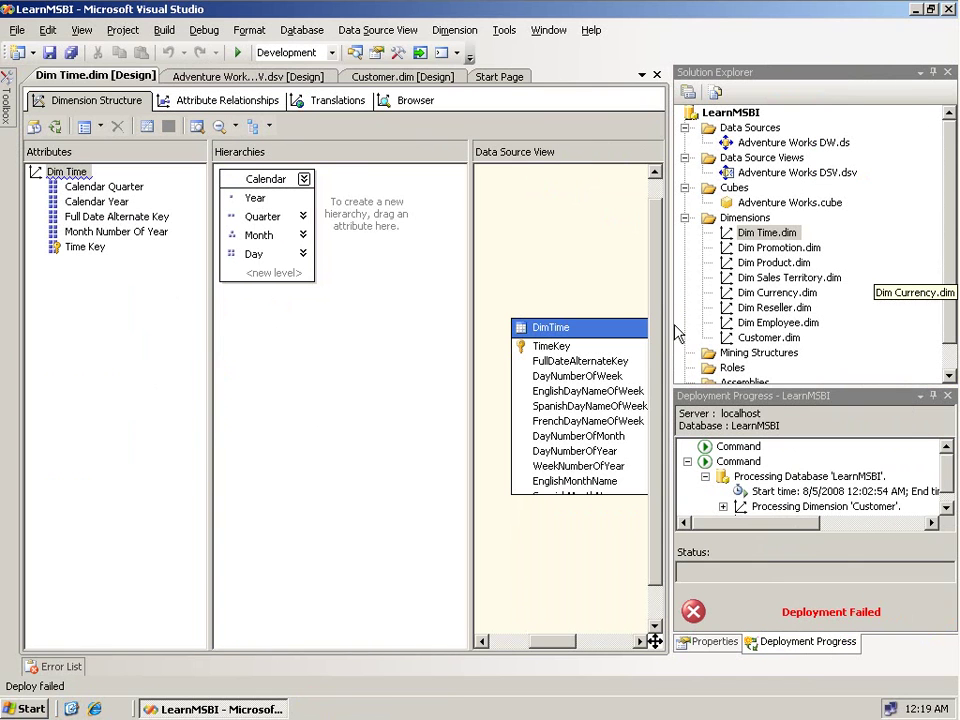
left_click(129, 192)
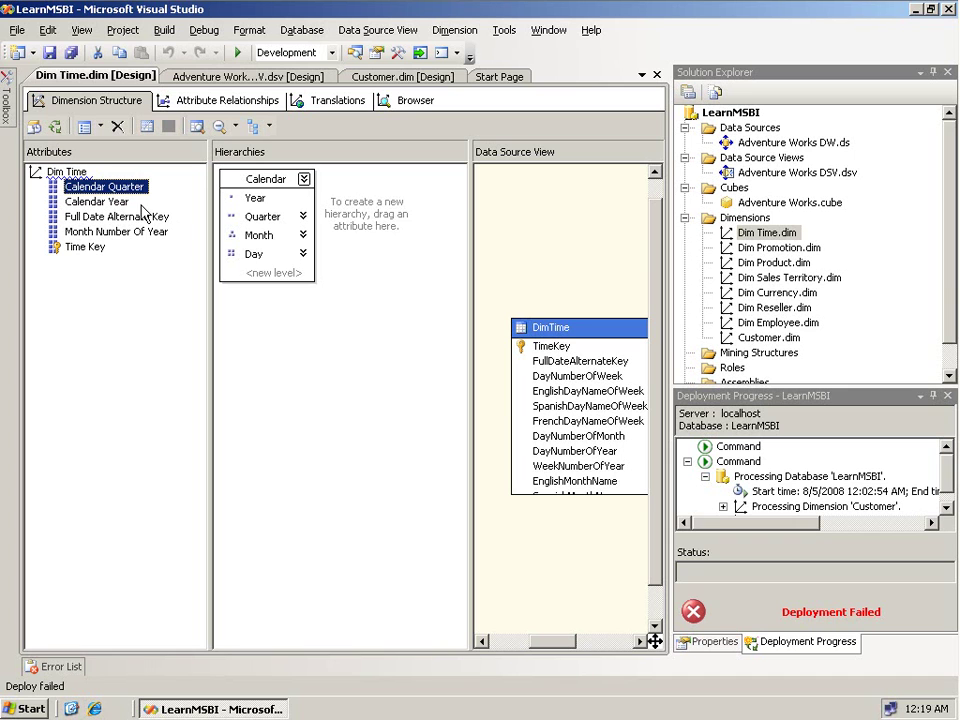
left_click(713, 641)
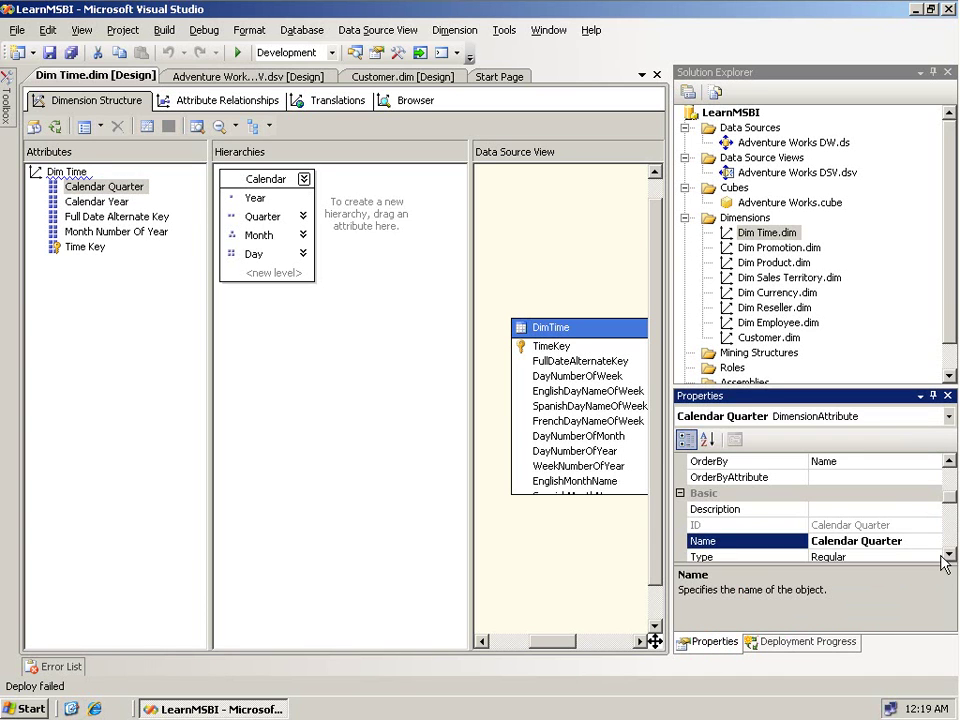
left_click(950, 498)
left_click_drag(952, 505, 954, 548)
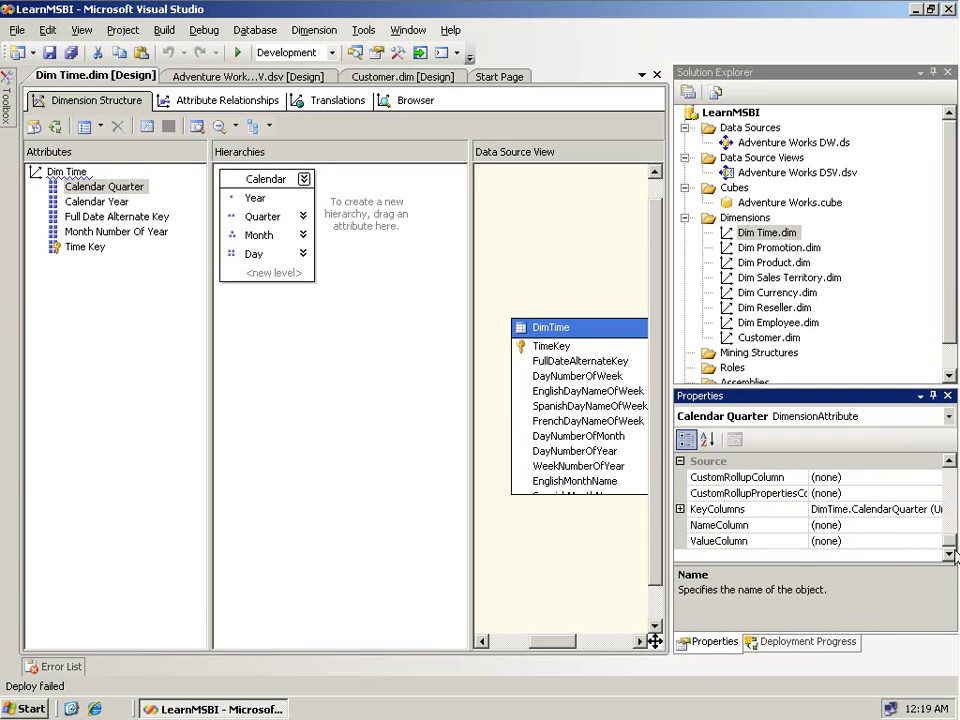
left_click(870, 510)
left_click(940, 509)
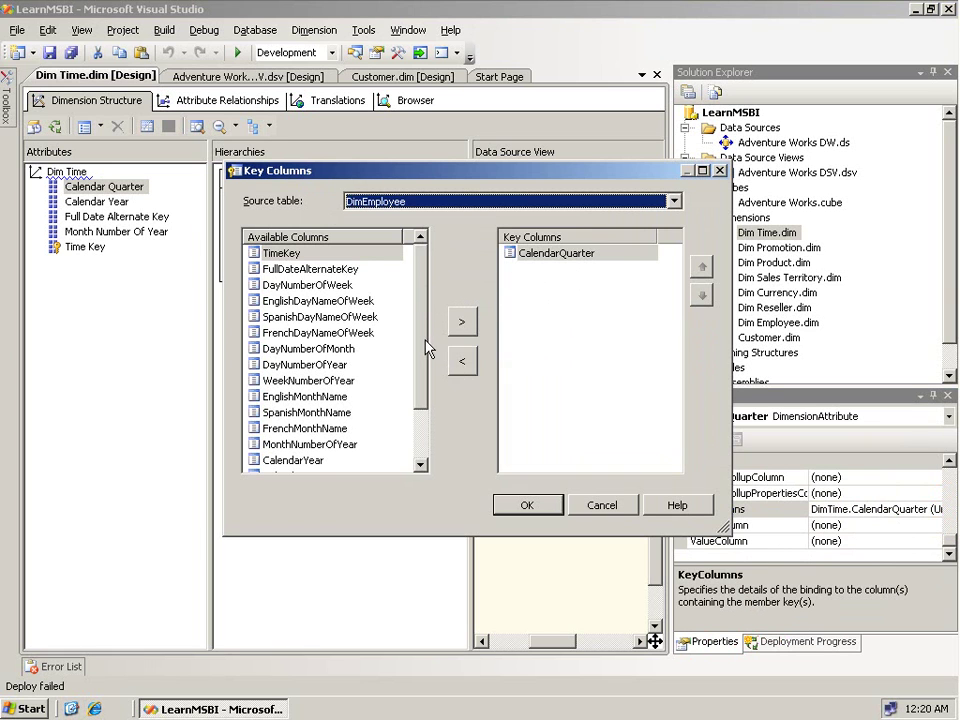
left_click_drag(427, 347, 428, 358)
left_click(326, 444)
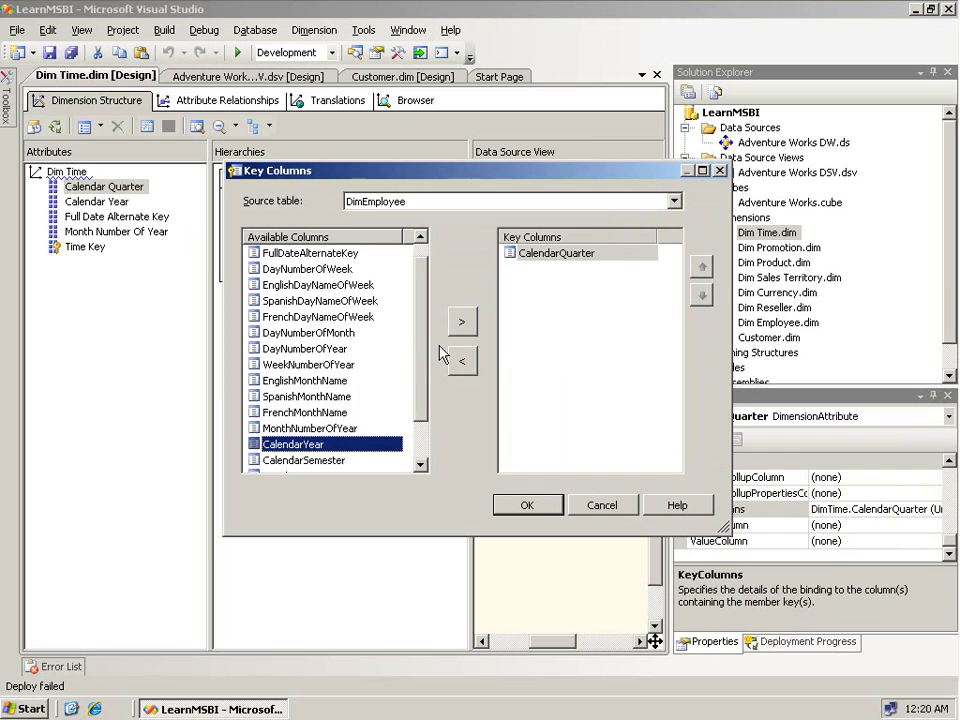
left_click(461, 321)
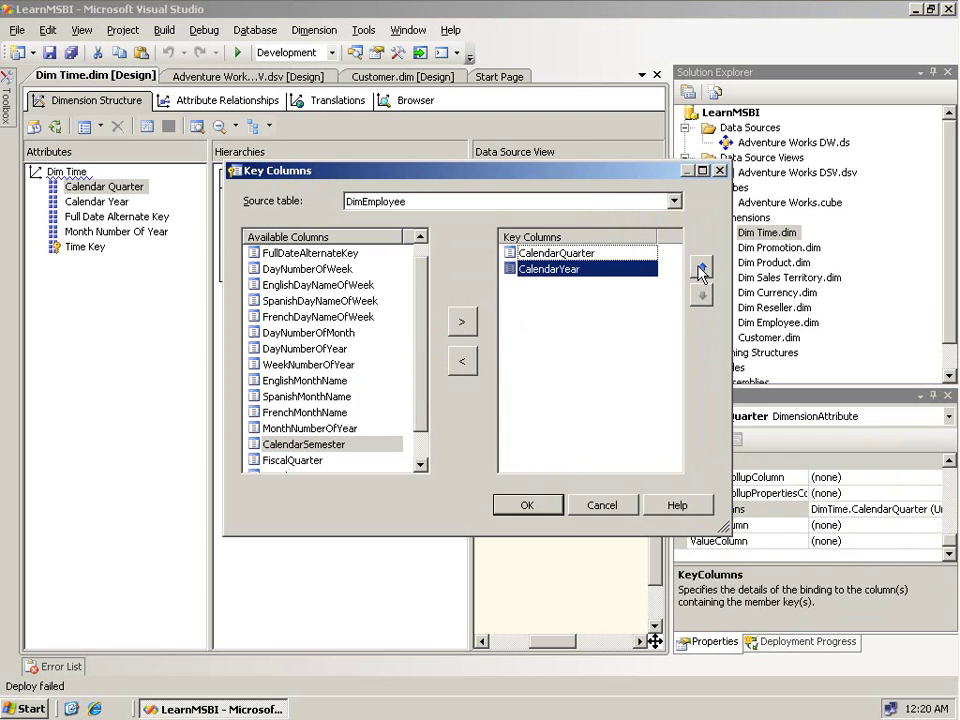
left_click(701, 268)
left_click(527, 506)
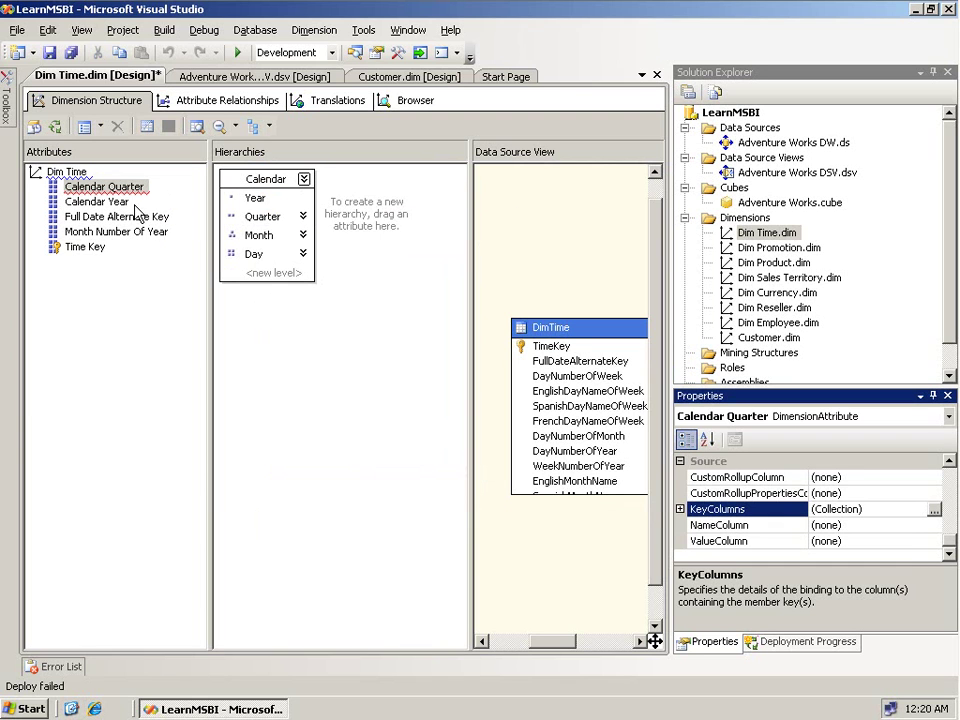
Step: Bind the NameColumn of the Calendar Quarter attribute to the CalendarQuarter column of DimTime
mouse_move(145, 194)
left_click(898, 525)
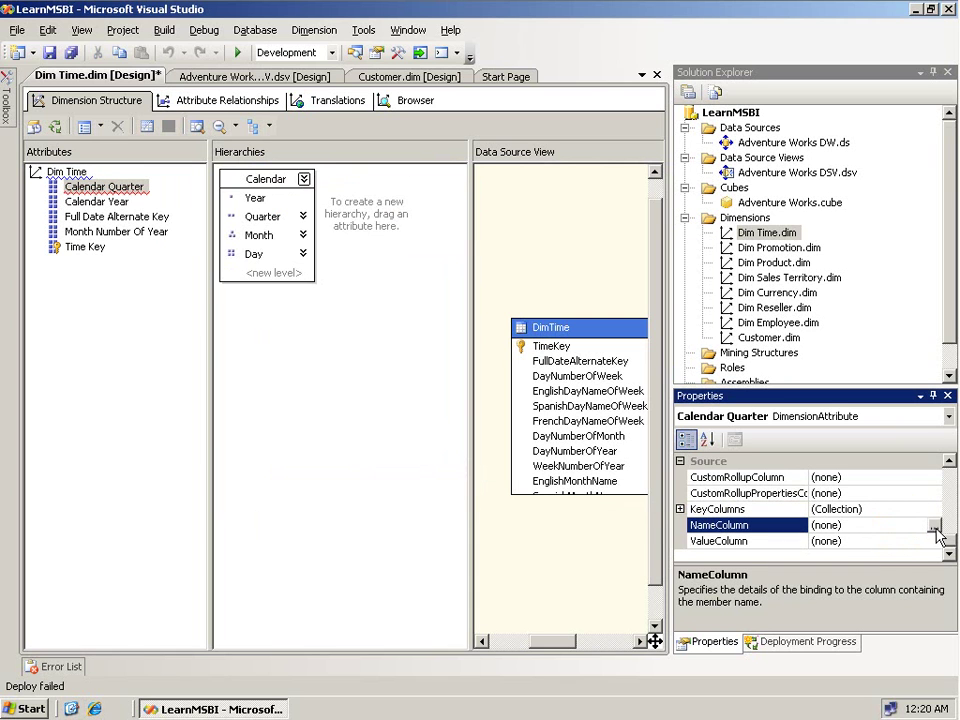
left_click(934, 526)
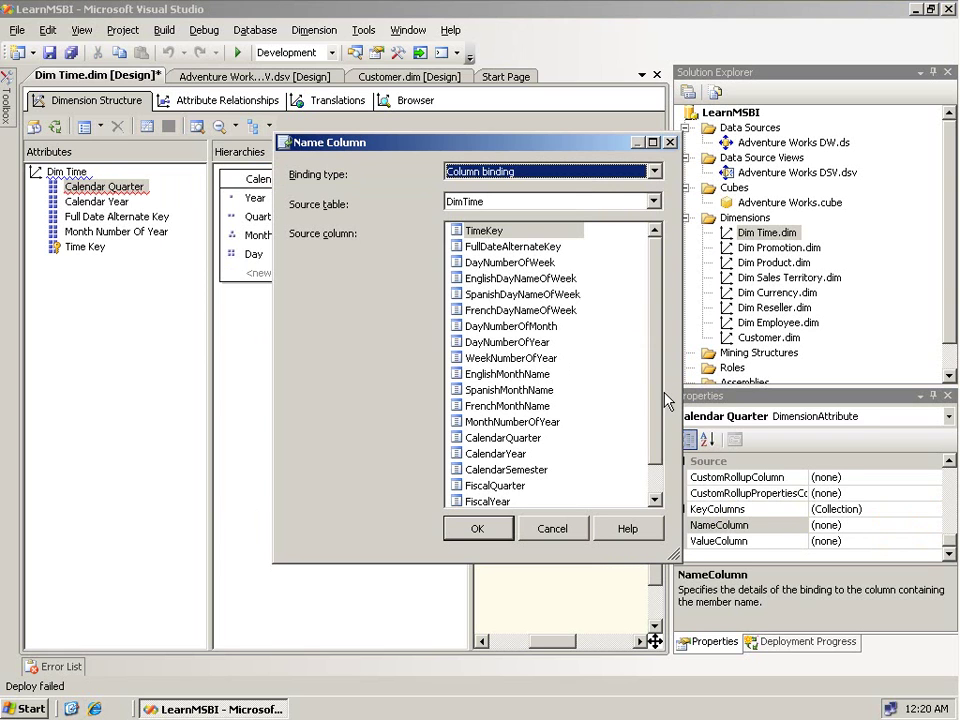
left_click(515, 438)
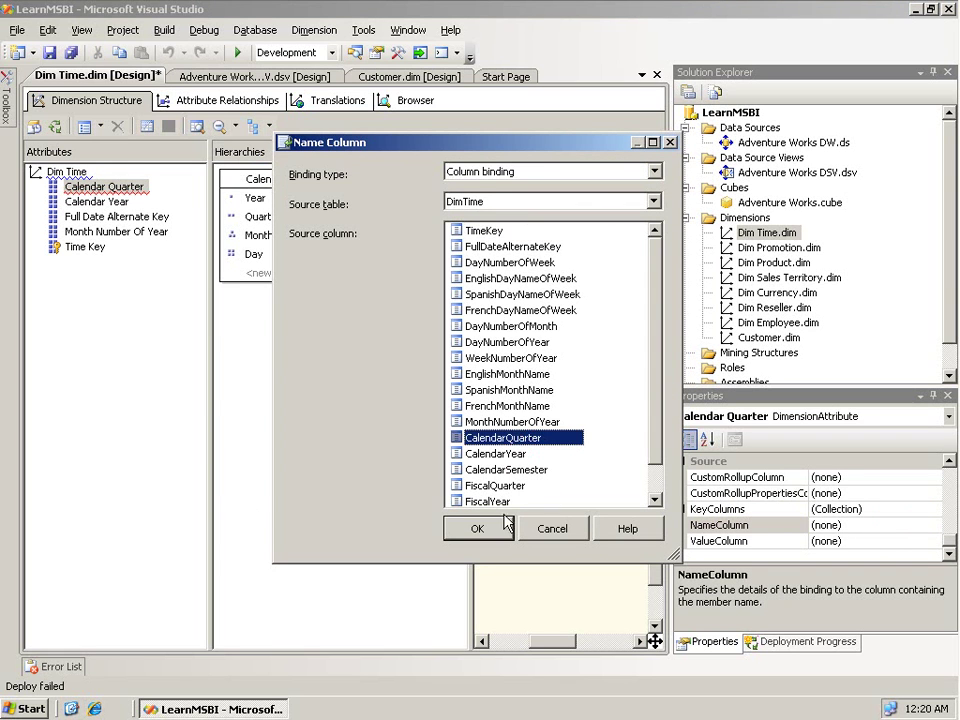
left_click(478, 530)
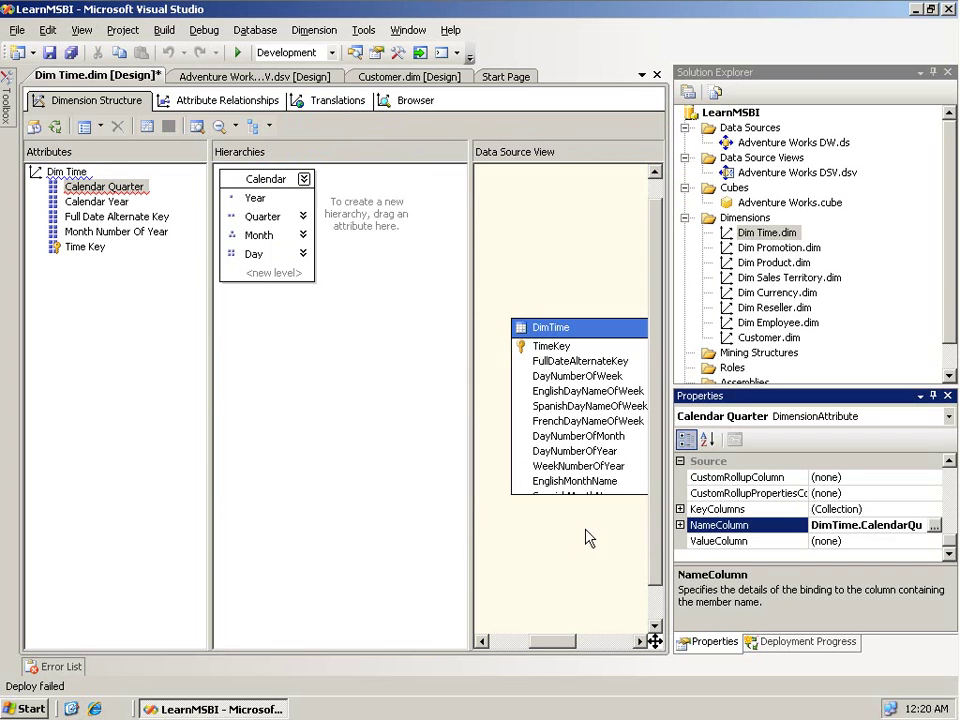
Step: Set the KeyColumns of the Month Number Of Year attribute to CalendarYear followed by MonthNumberOfYear
left_click(112, 231)
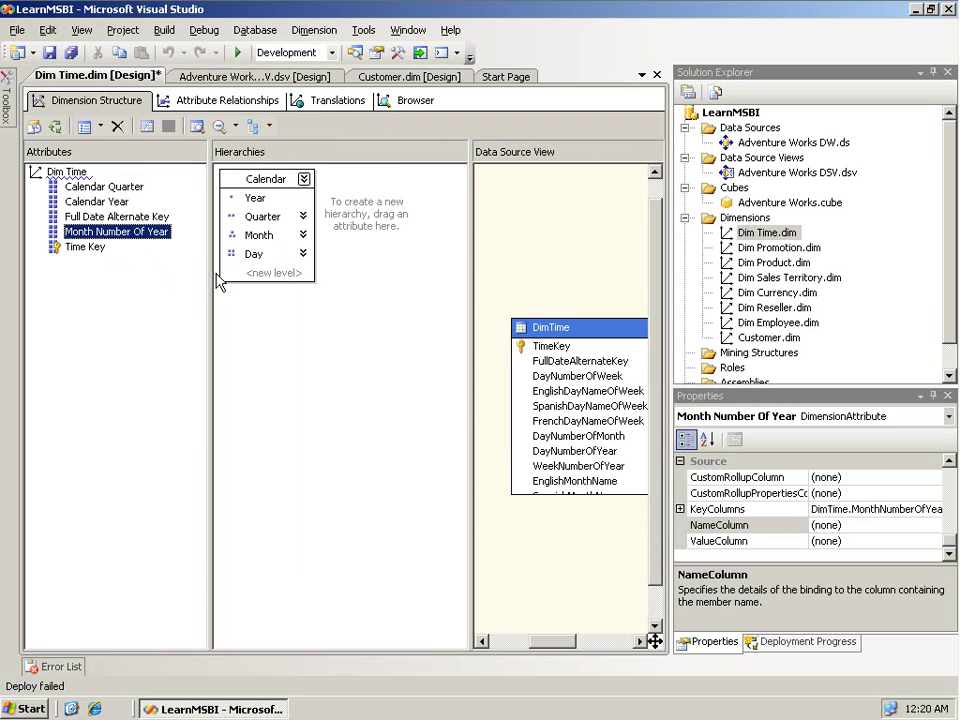
left_click(918, 510)
left_click(936, 509)
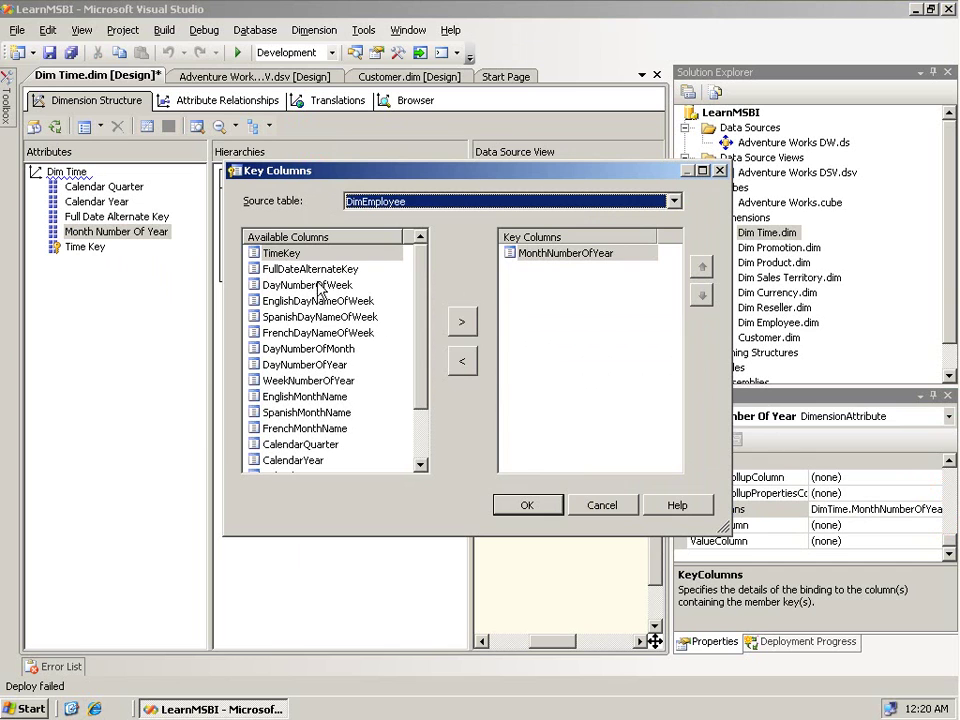
left_click(315, 460)
left_click(463, 321)
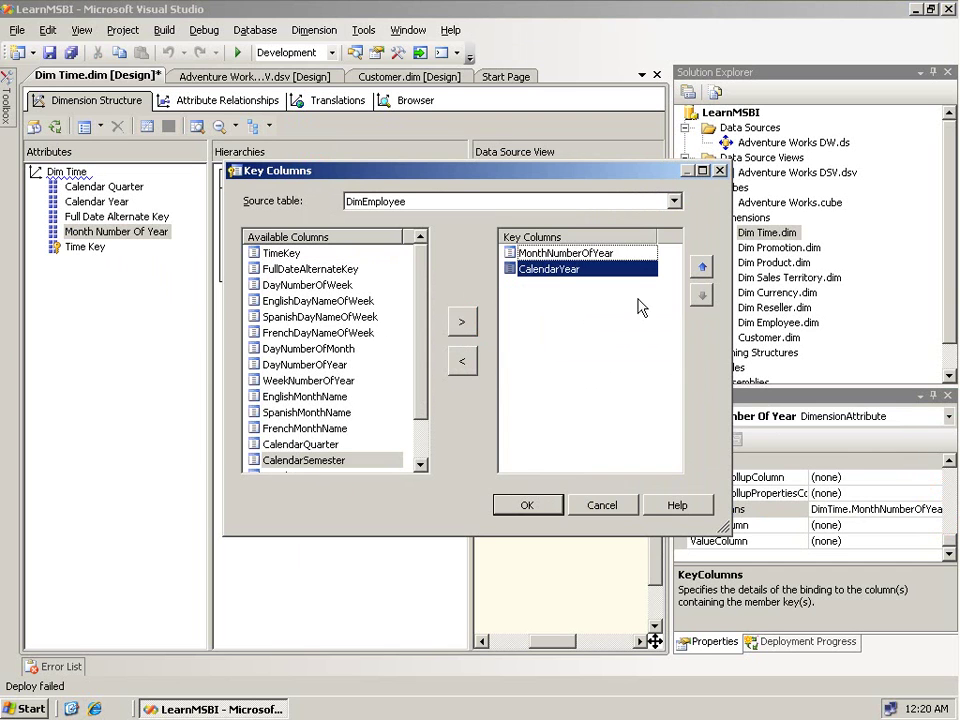
left_click(702, 266)
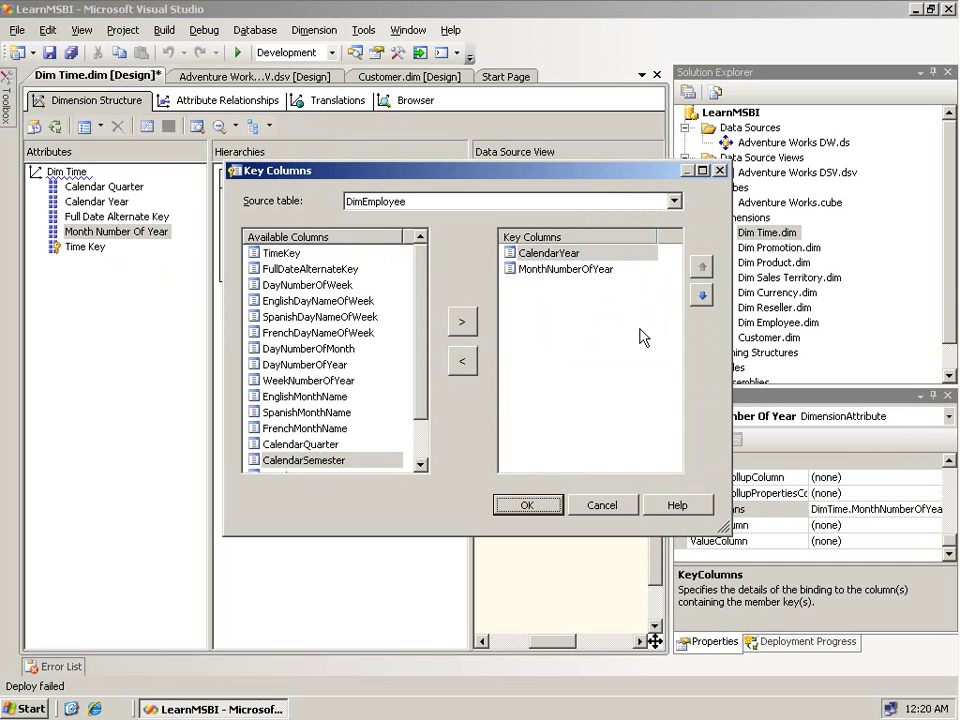
left_click(543, 500)
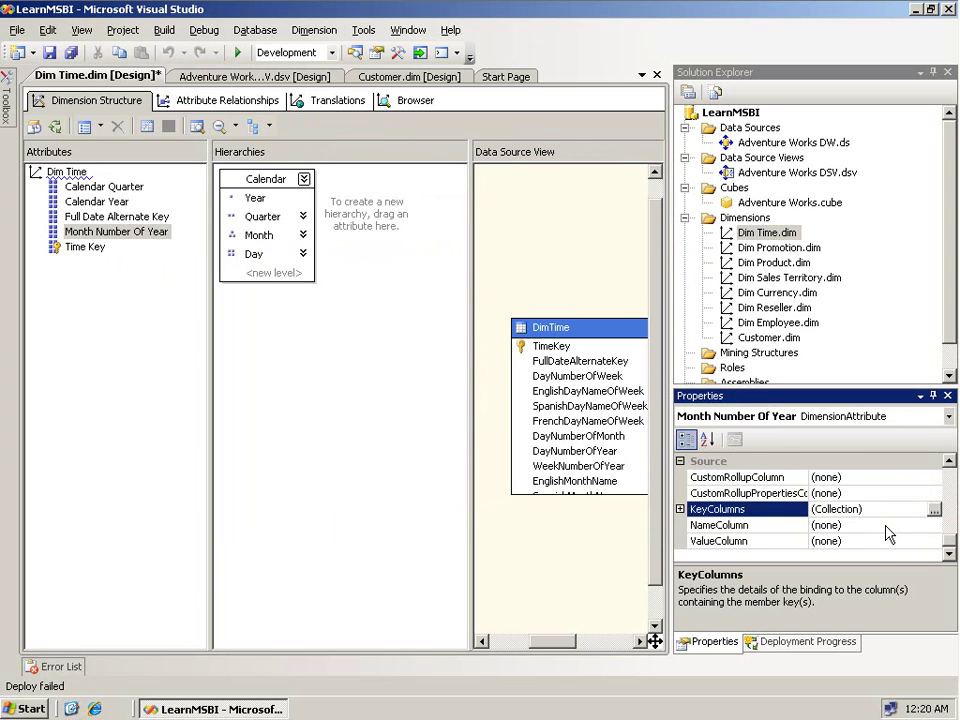
Step: Bind the NameColumn of the Month Number Of Year attribute to the MonthNumberOfYear column of DimTime
left_click(830, 525)
left_click(933, 526)
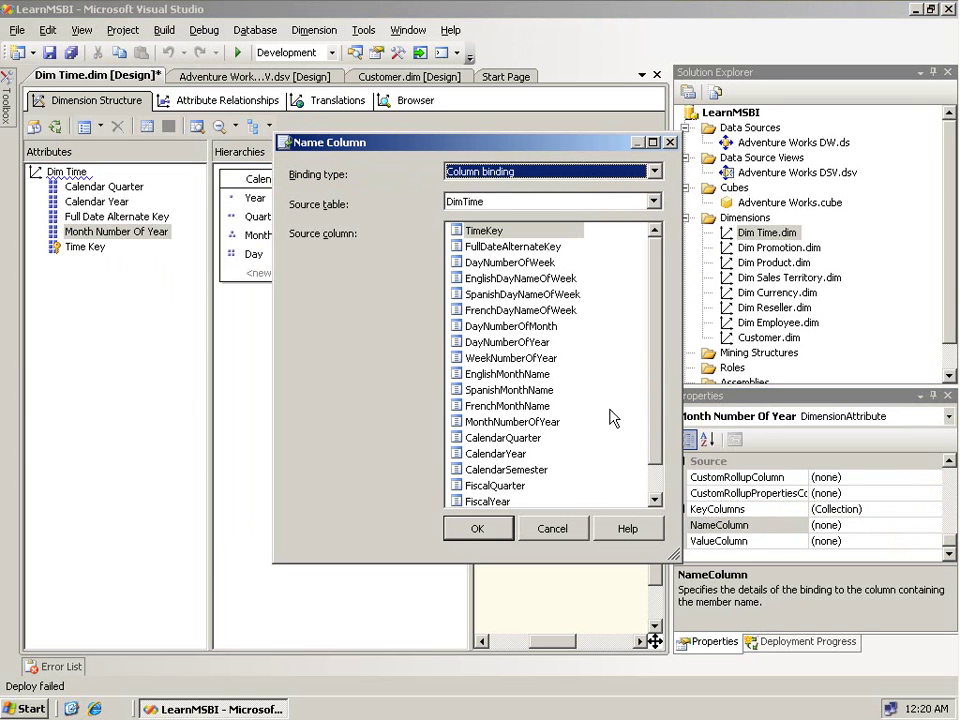
left_click(544, 424)
left_click(480, 530)
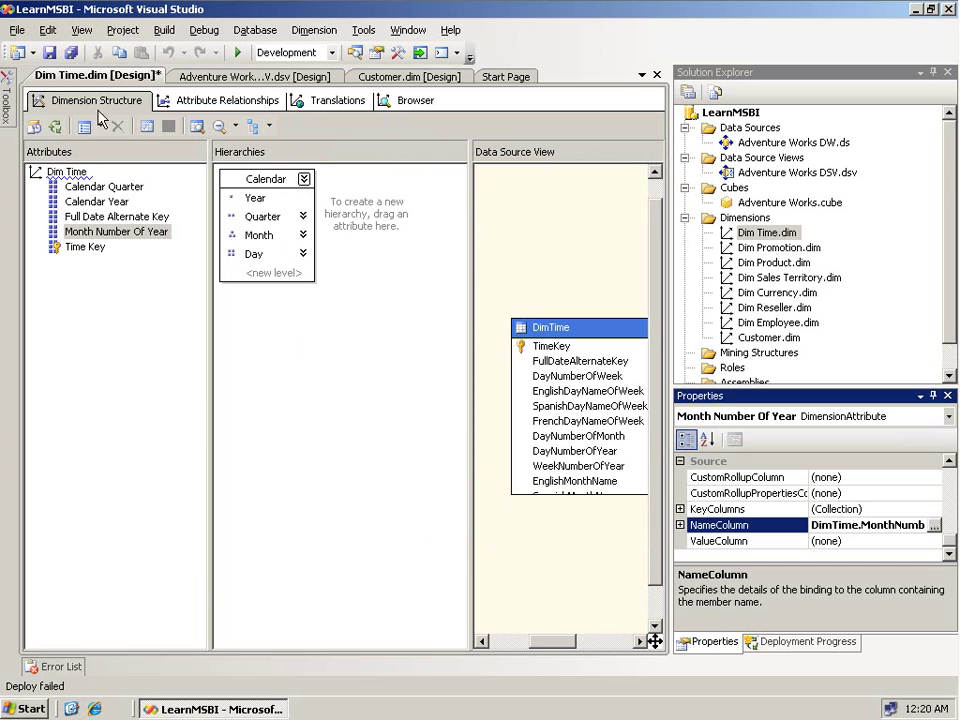
Step: Build and deploy the project, process the Dim Time dimension with Process Full, and save the dimension
left_click(57, 128)
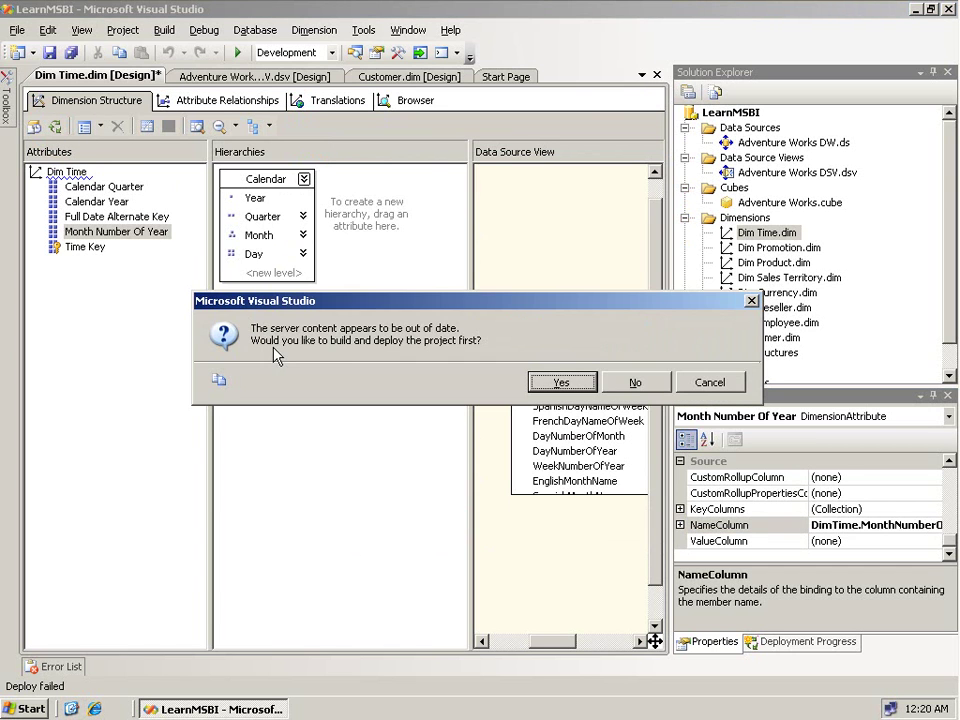
left_click(558, 382)
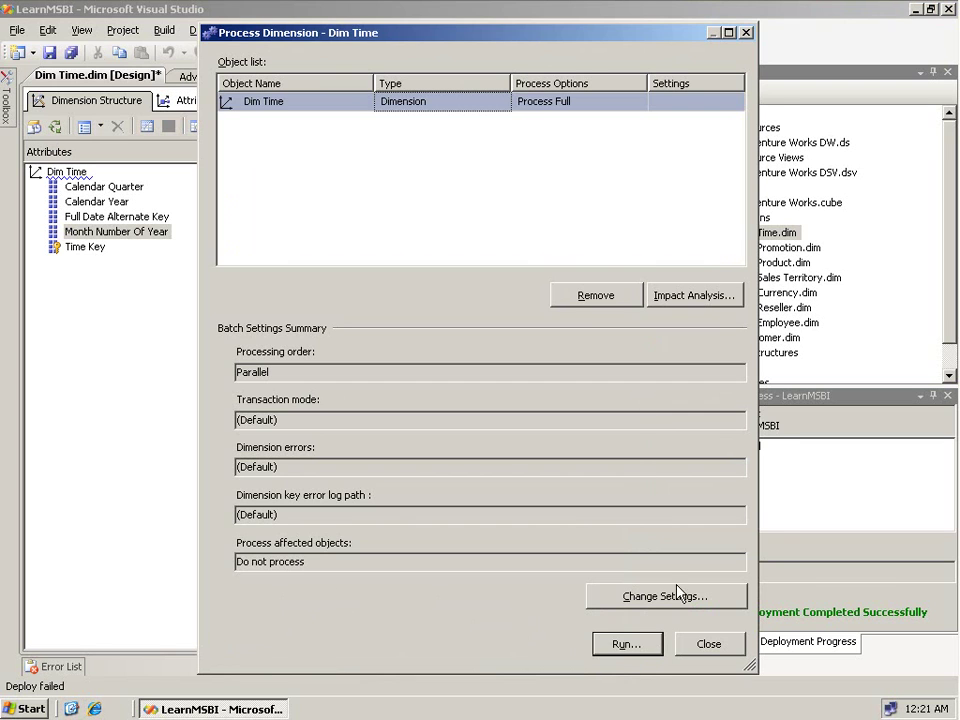
left_click(630, 644)
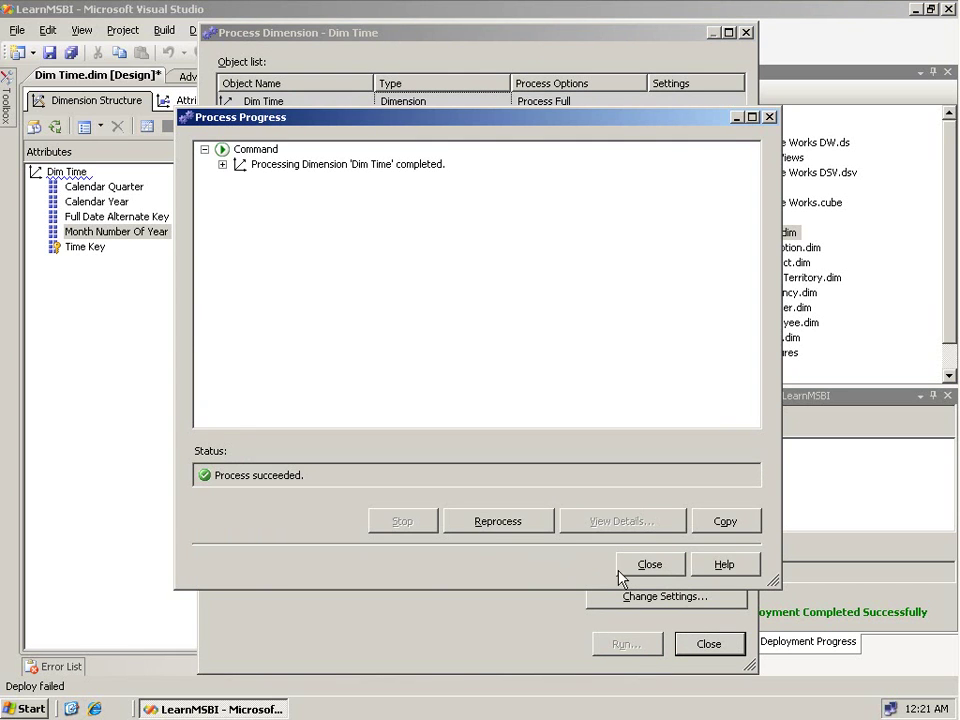
left_click(645, 565)
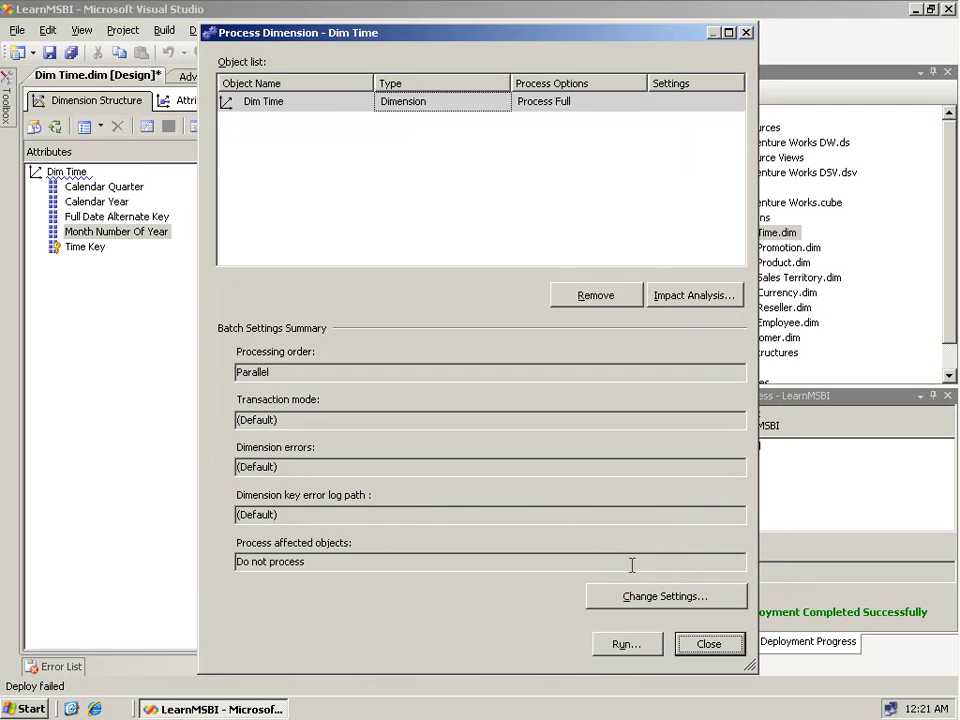
left_click(708, 643)
key("ctrl+s")
Step: Browse Dim Time's Calendar hierarchy and expand the years 2001 to 2004 to examine their quarters
left_click(418, 104)
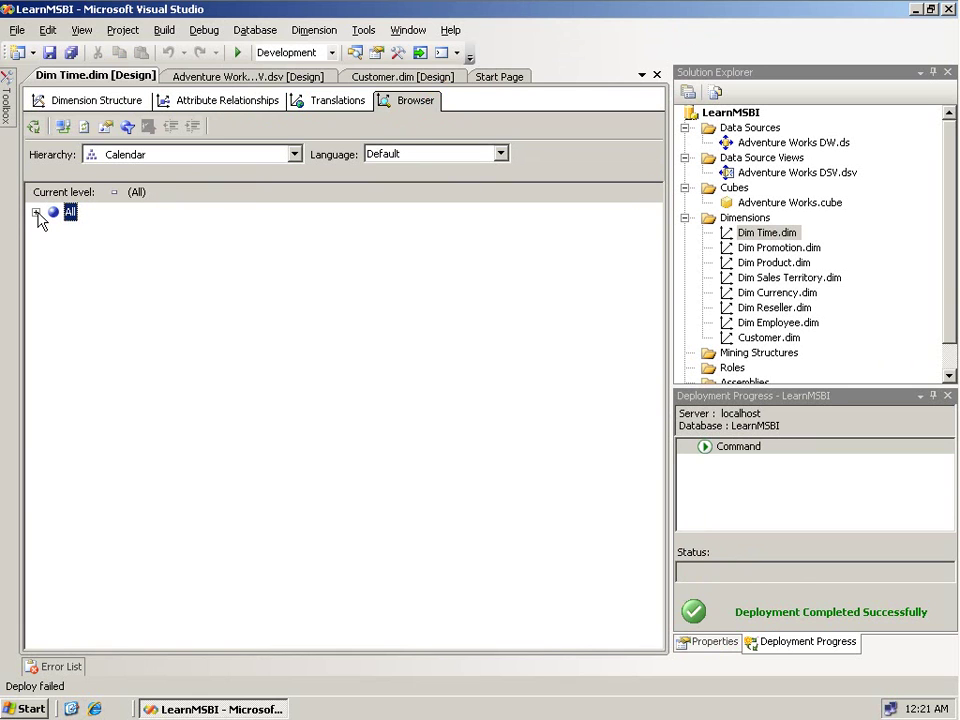
left_click(36, 212)
left_click(54, 231)
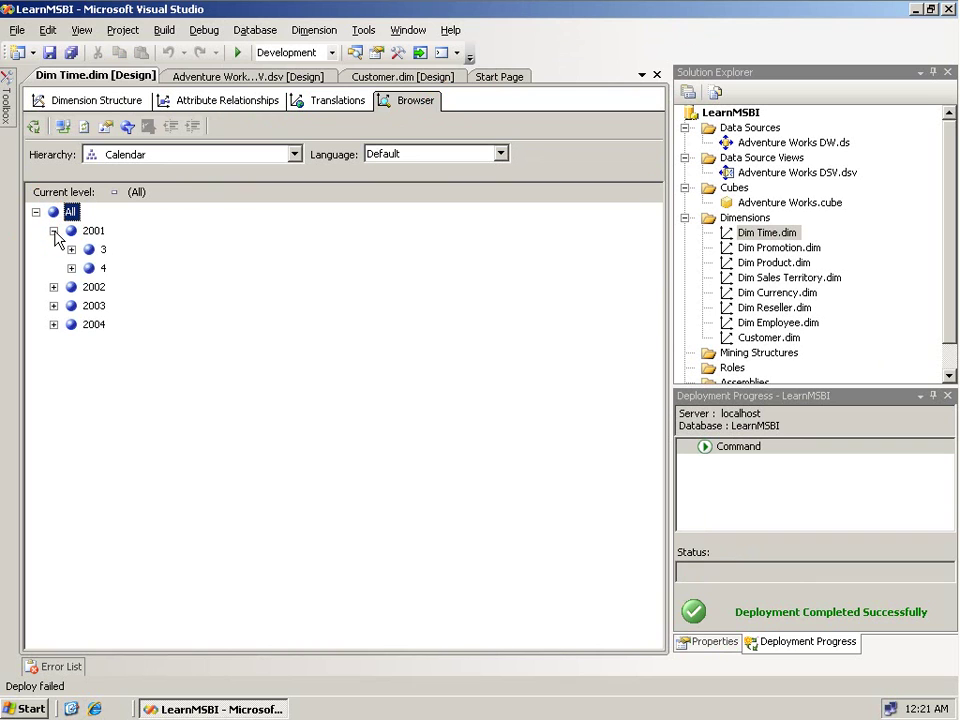
left_click(54, 287)
left_click(53, 380)
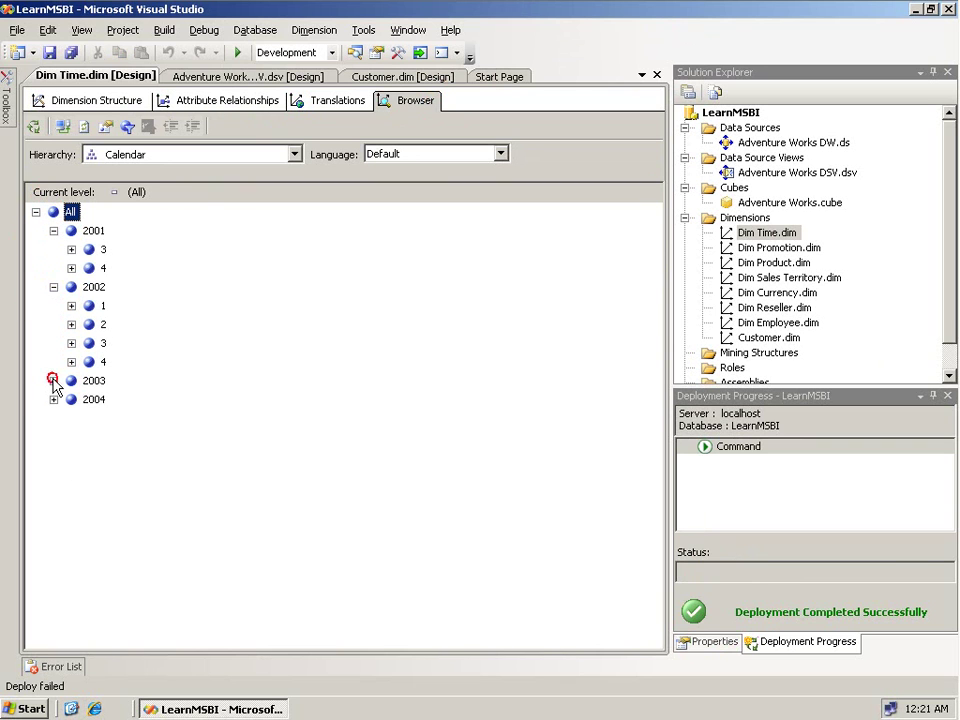
left_click(53, 475)
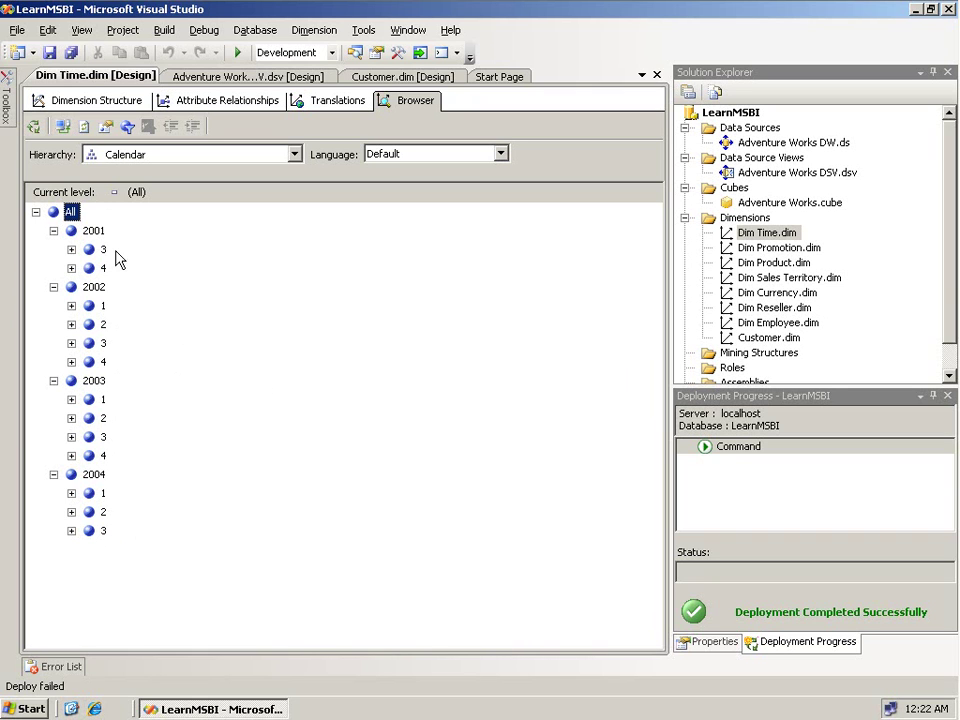
Step: Try to process the Customer dimension with Process Full, read the full duplicate attribute key message, and close the processing dialogs
left_click(406, 77)
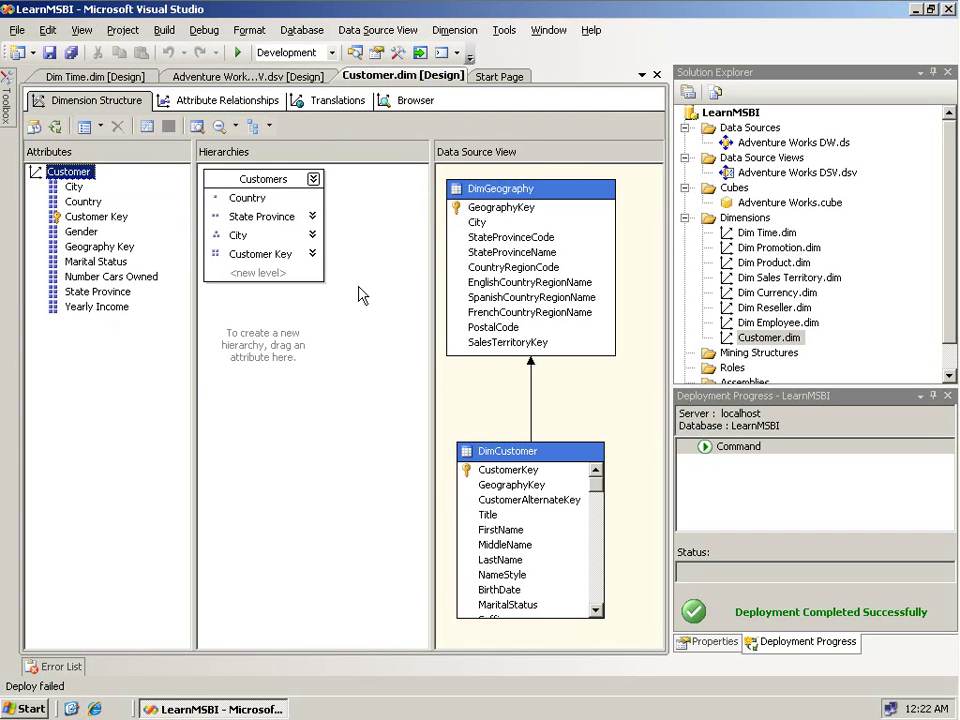
left_click(34, 126)
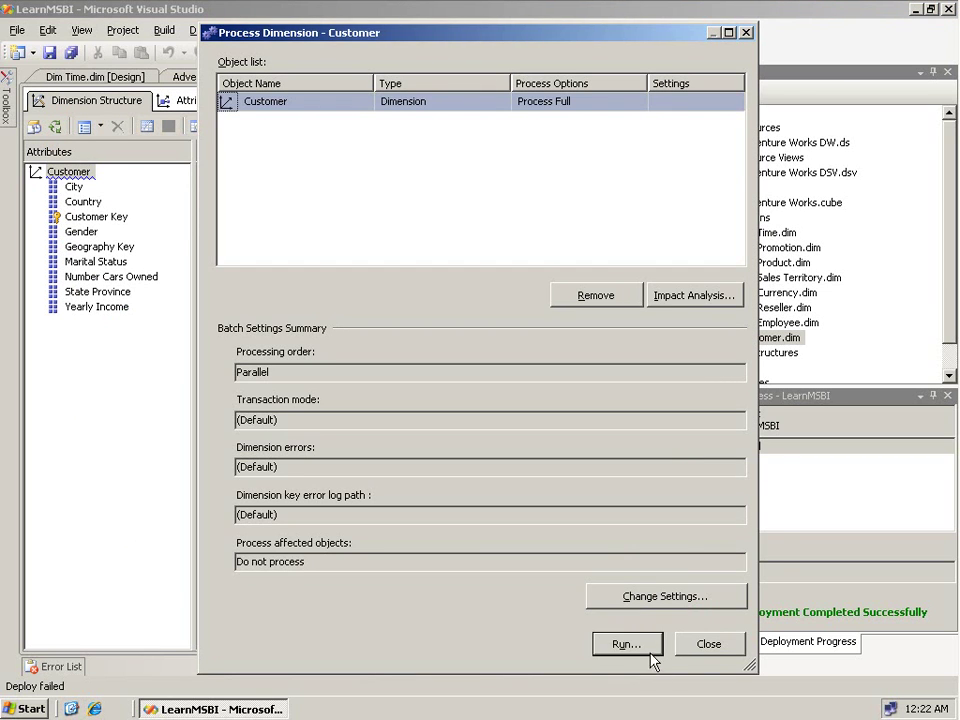
left_click(622, 641)
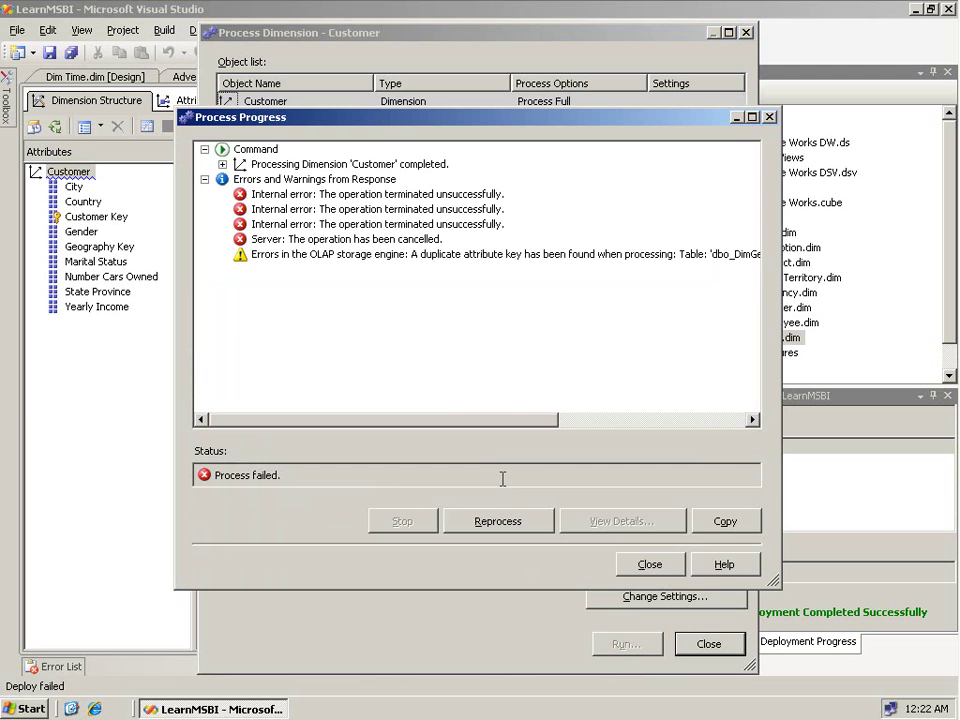
left_click_drag(465, 431, 714, 418)
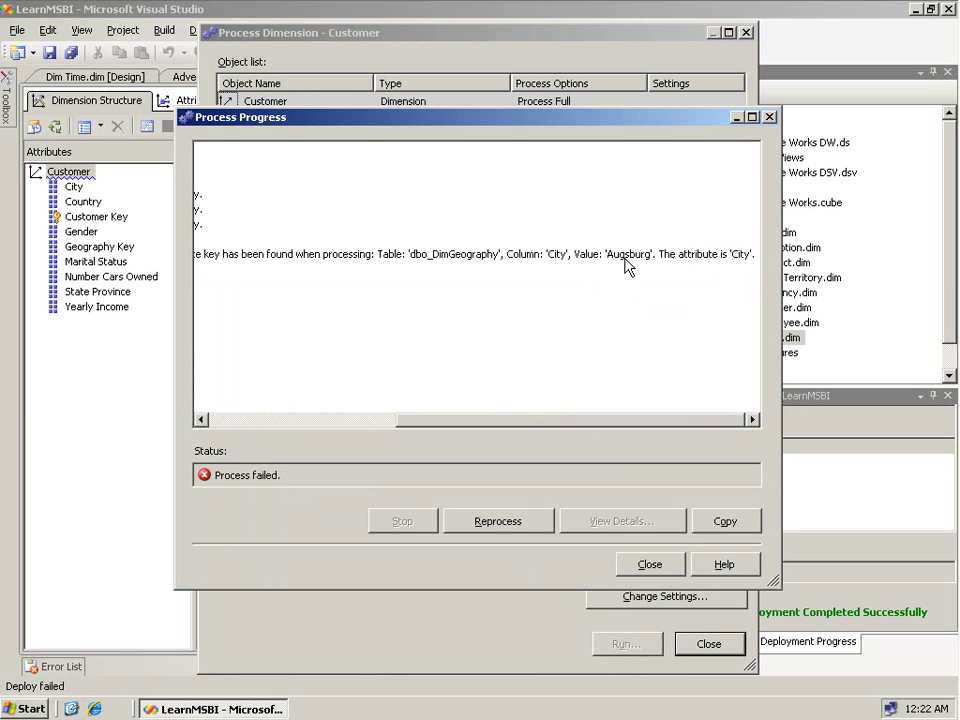
left_click(648, 564)
left_click(691, 644)
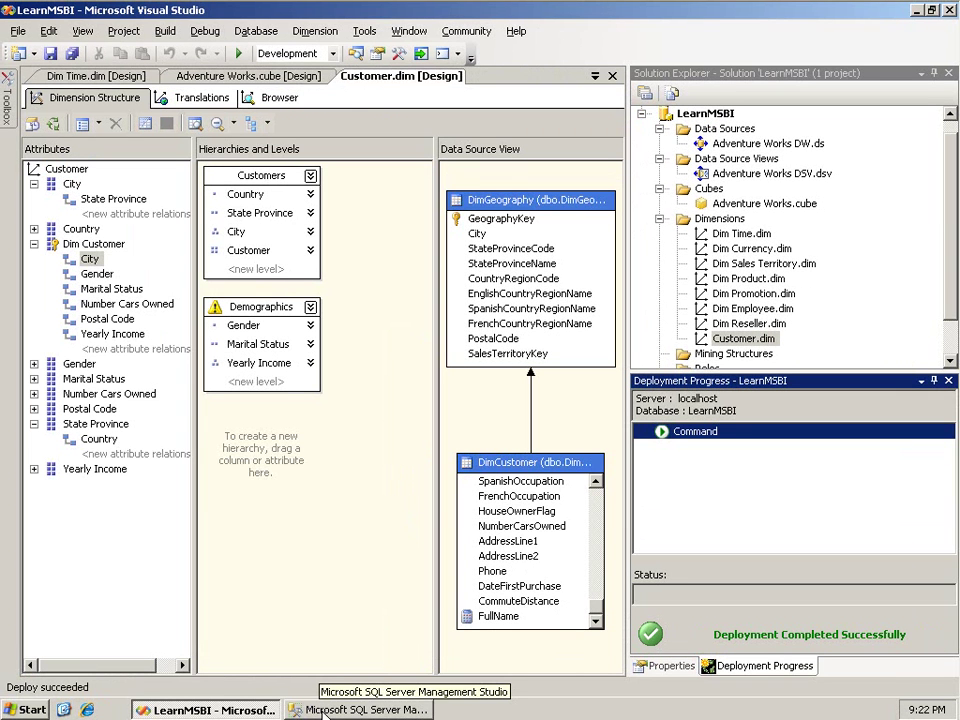
Step: Switch to SQL Server Management Studio
left_click(322, 710)
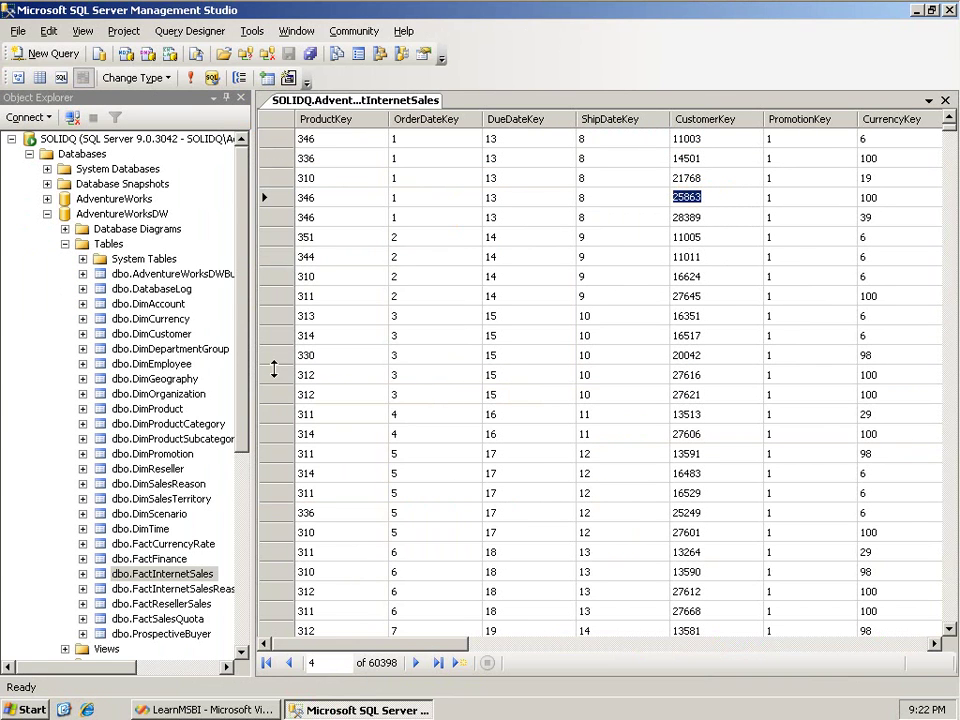
left_click(17, 30)
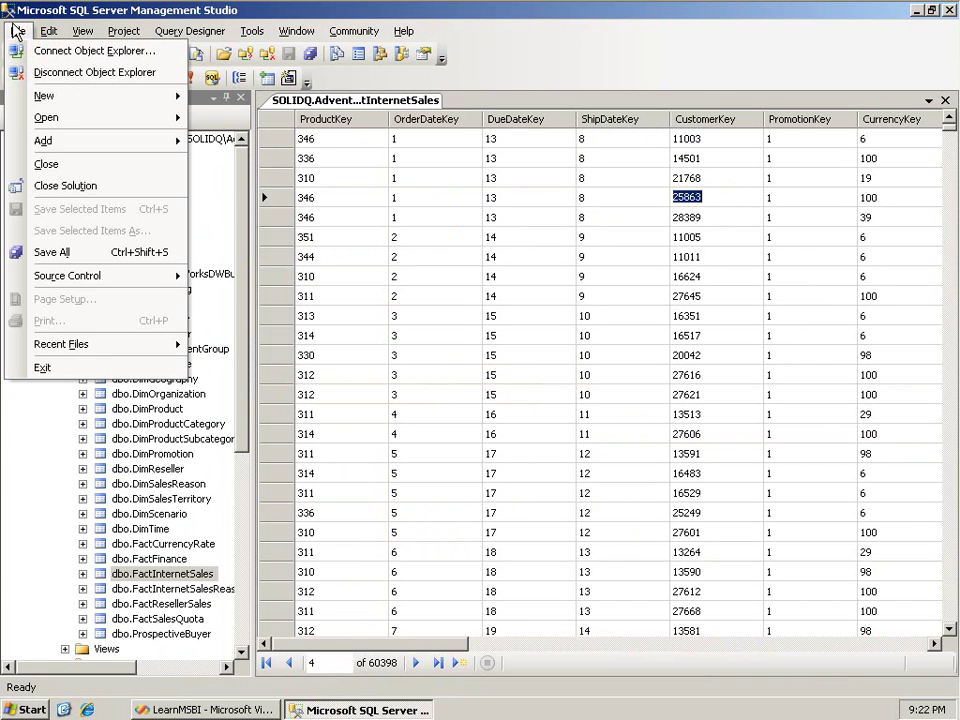
mouse_move(78, 120)
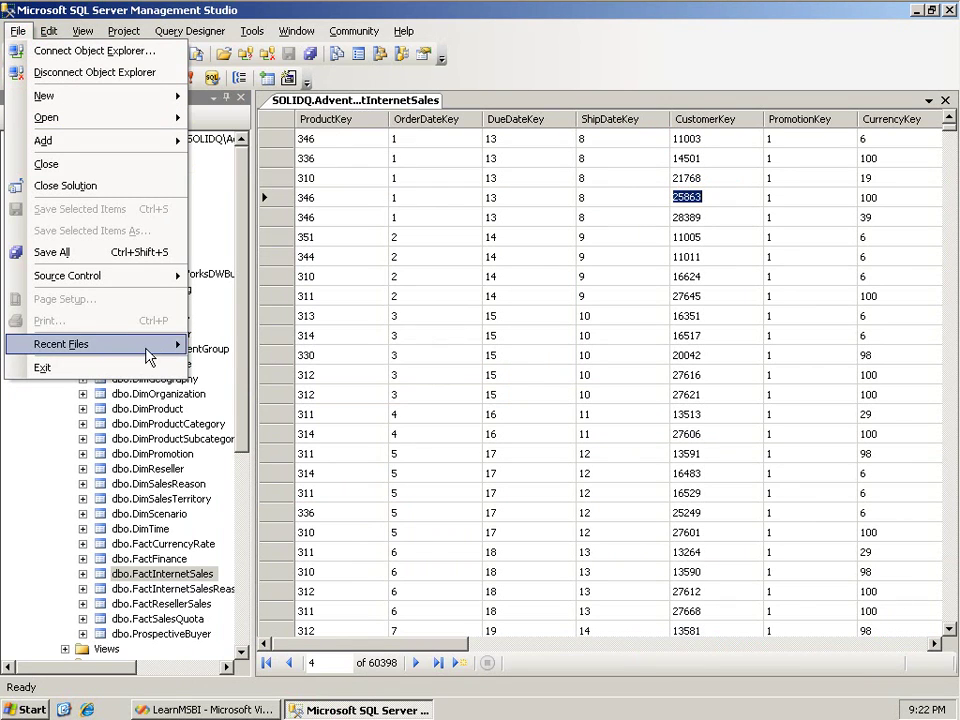
mouse_move(144, 347)
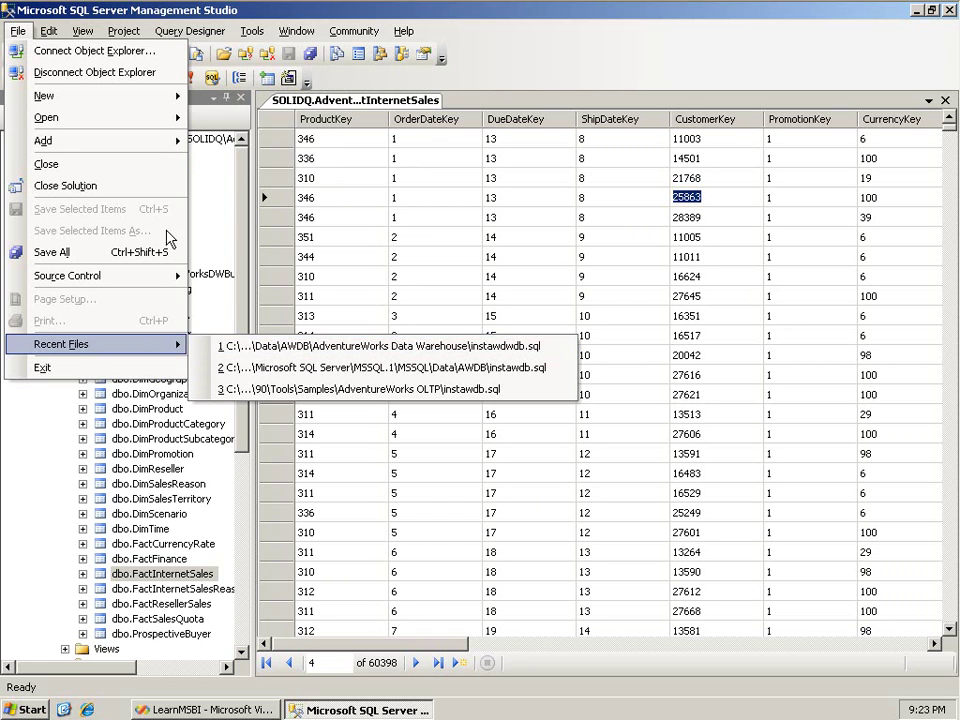
mouse_move(117, 125)
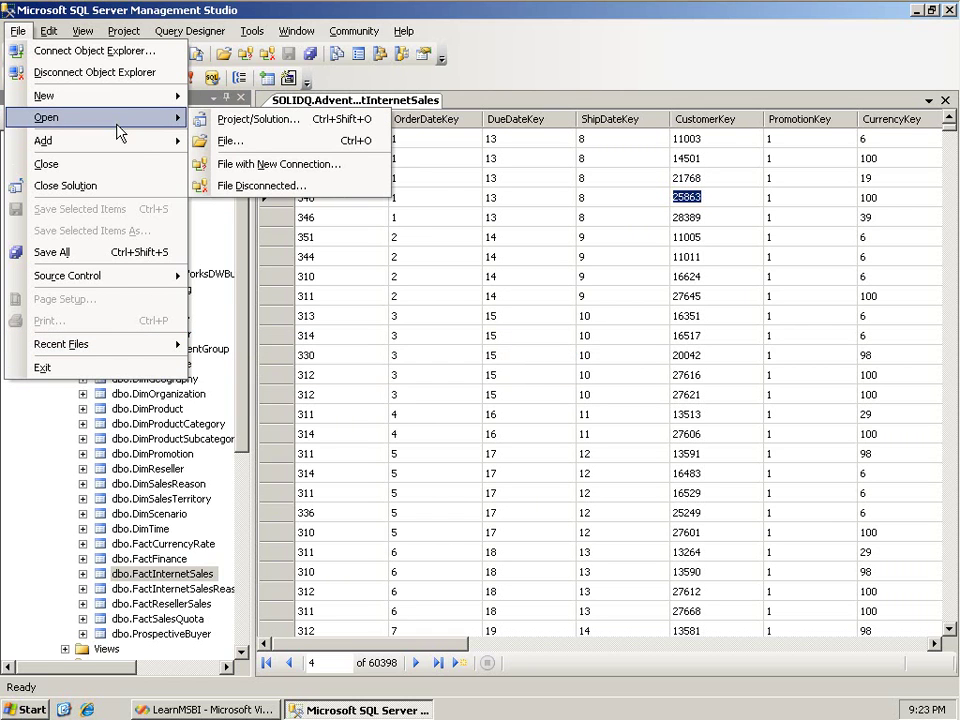
key("Escape")
key("Escape")
Step: Open a new query connected to the server and set its database to AdventureWorksDW
key("ctrl+n")
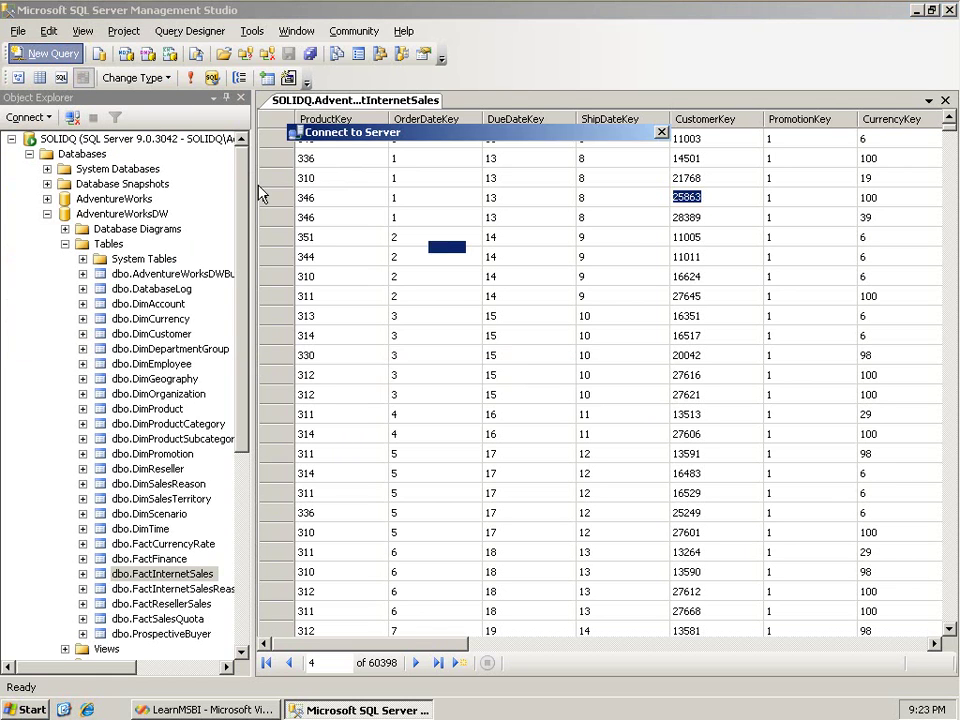
key("Return")
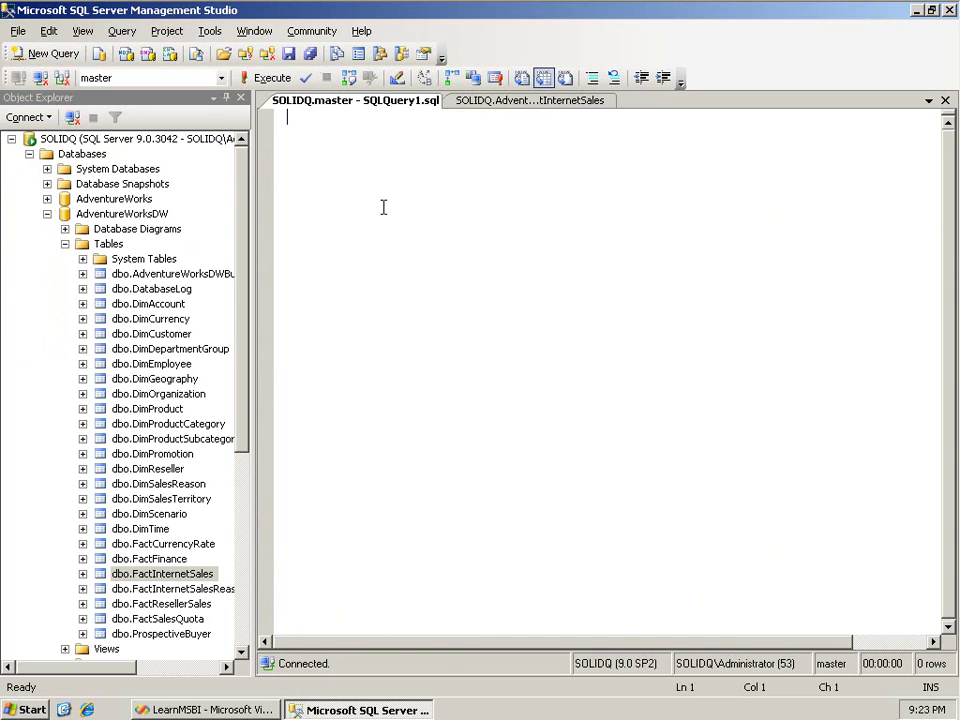
left_click(220, 77)
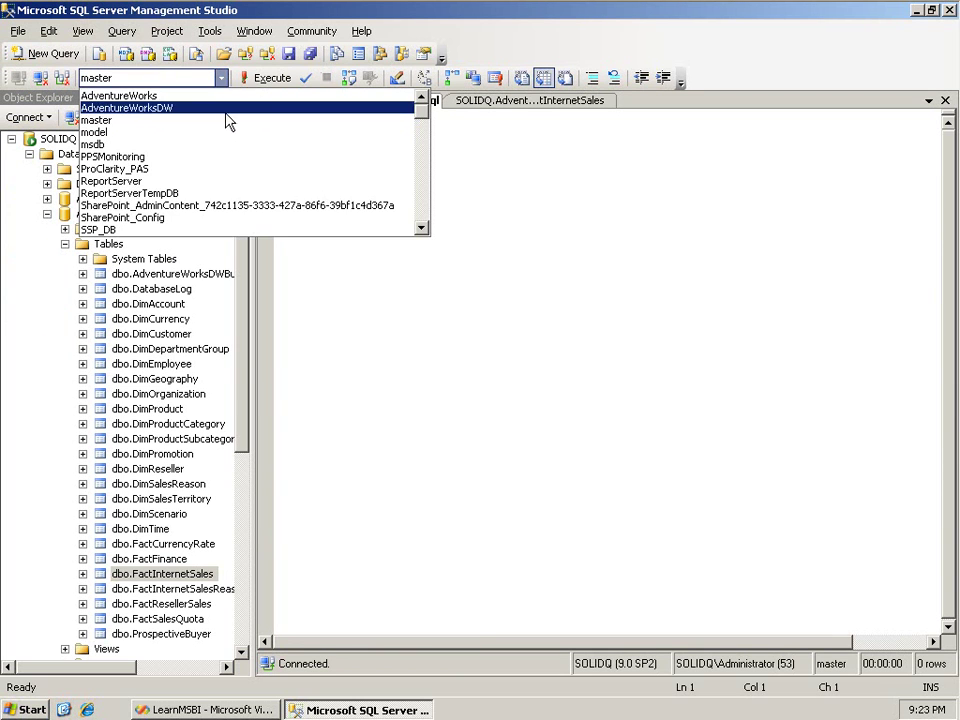
left_click(228, 110)
left_click(387, 221)
Step: Write and execute the query SELECT * FROM DimGeography WHERE City='Berlin'
type("SELECT * ")
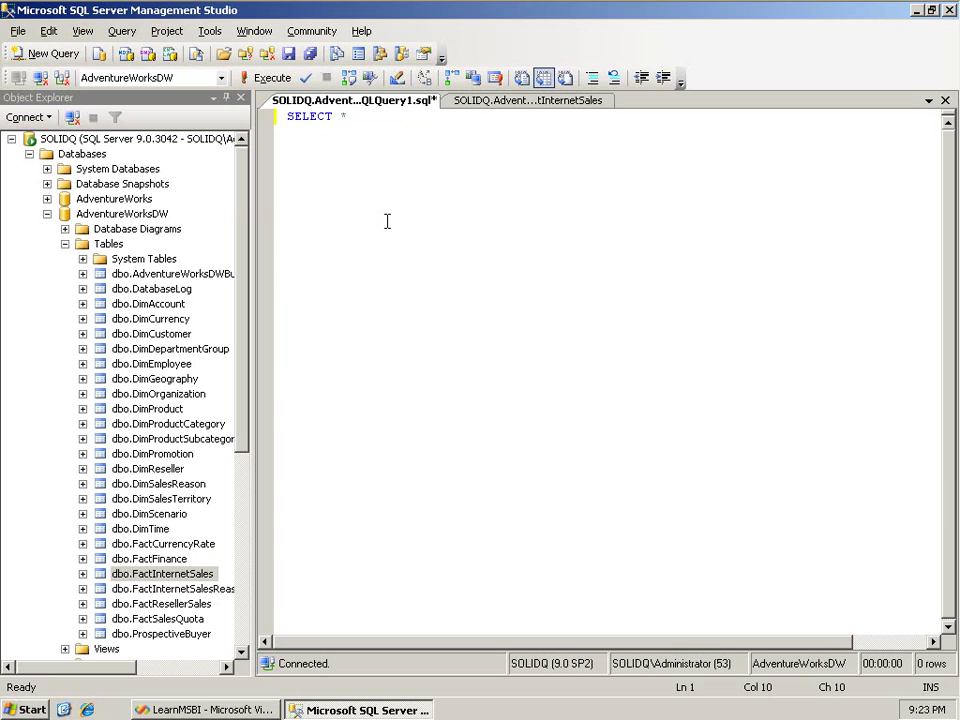
type("FROM DimGeography WHER")
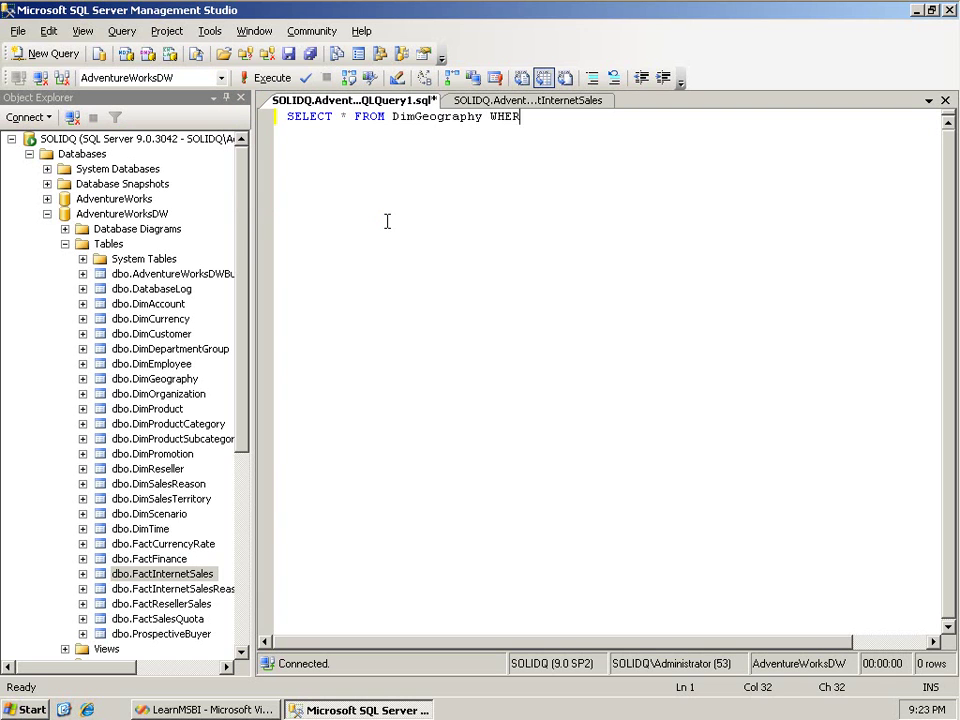
type("E City='Berlin'")
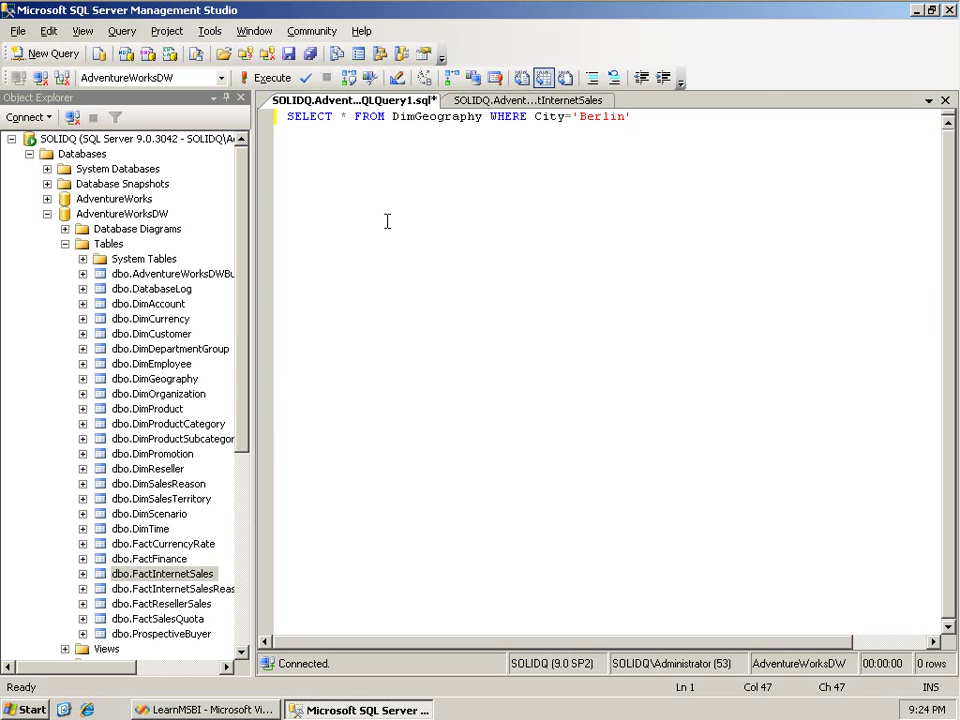
key("F5")
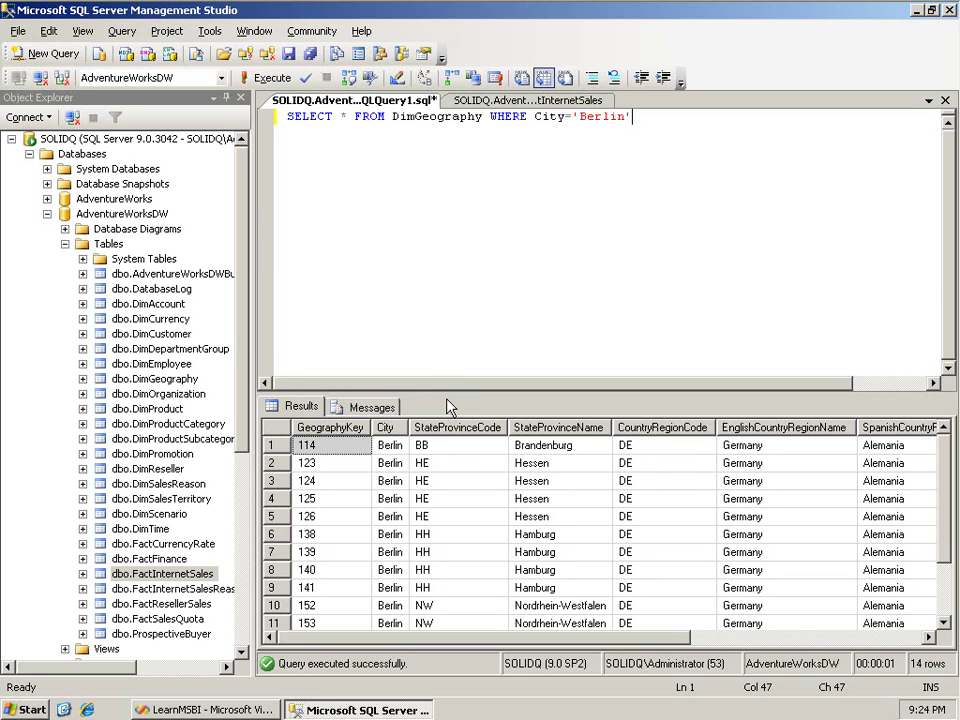
Step: Enlarge the query results area and compare the StateProvinceName values of the Berlin rows
left_click_drag(446, 393, 464, 283)
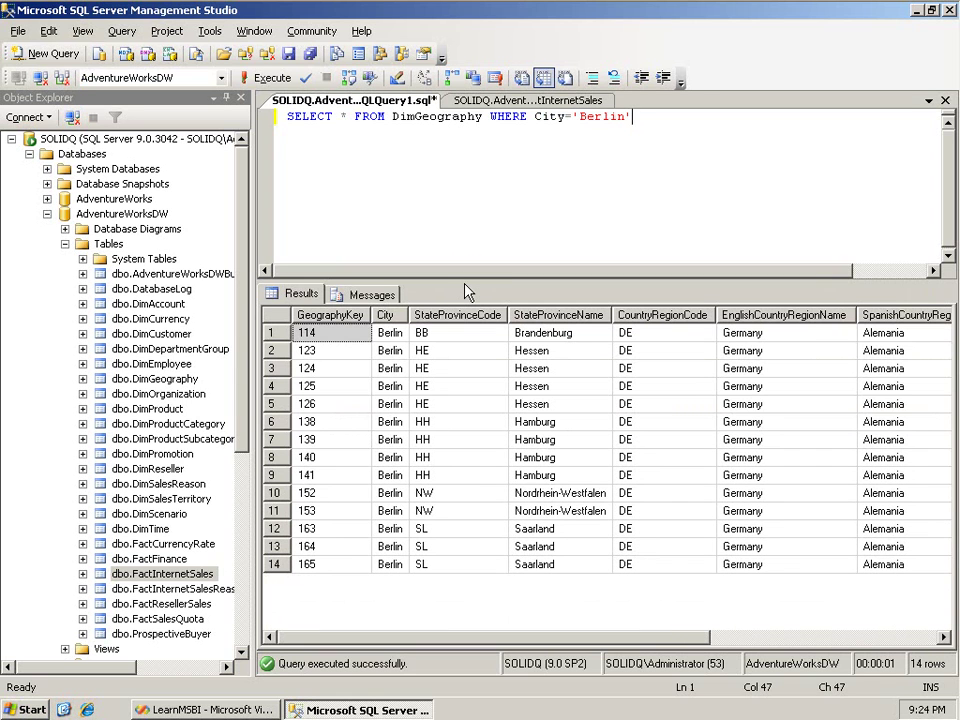
left_click(388, 334)
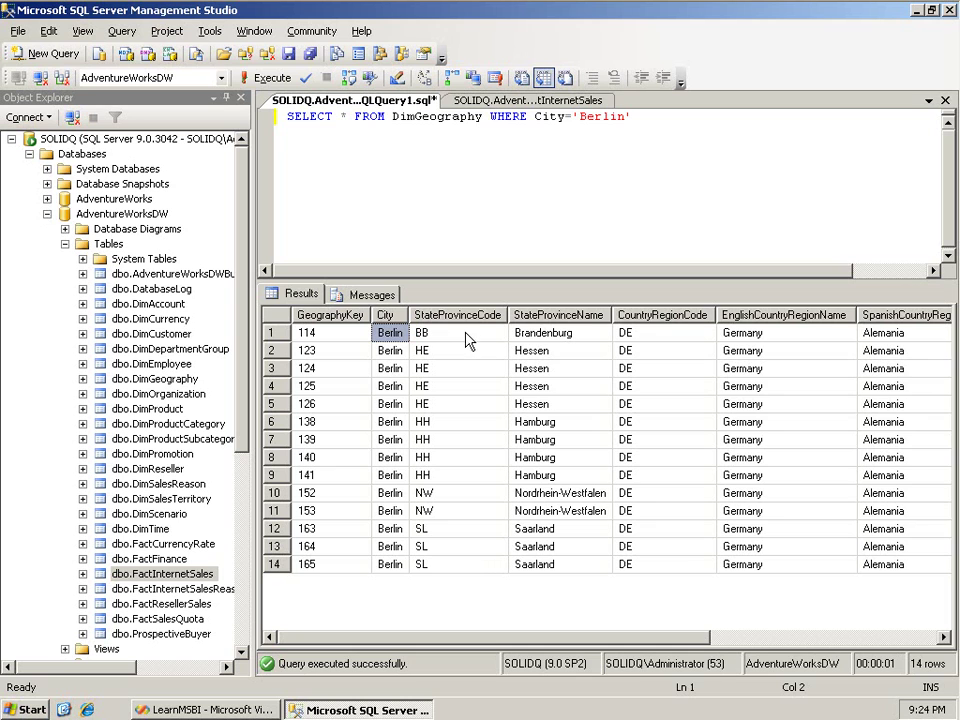
left_click(545, 336)
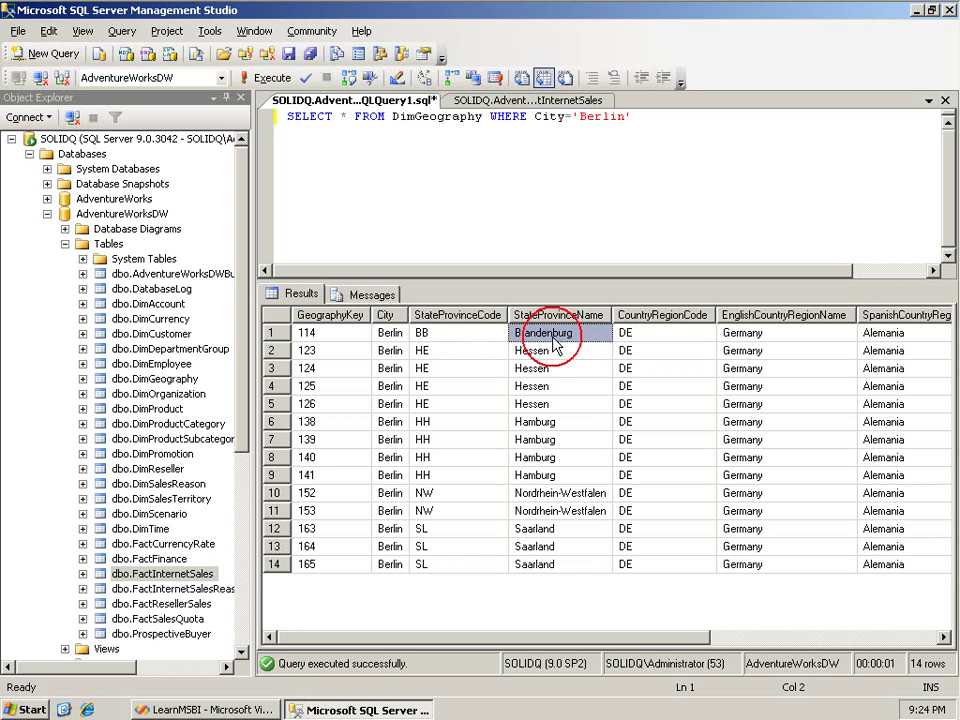
left_click(550, 352)
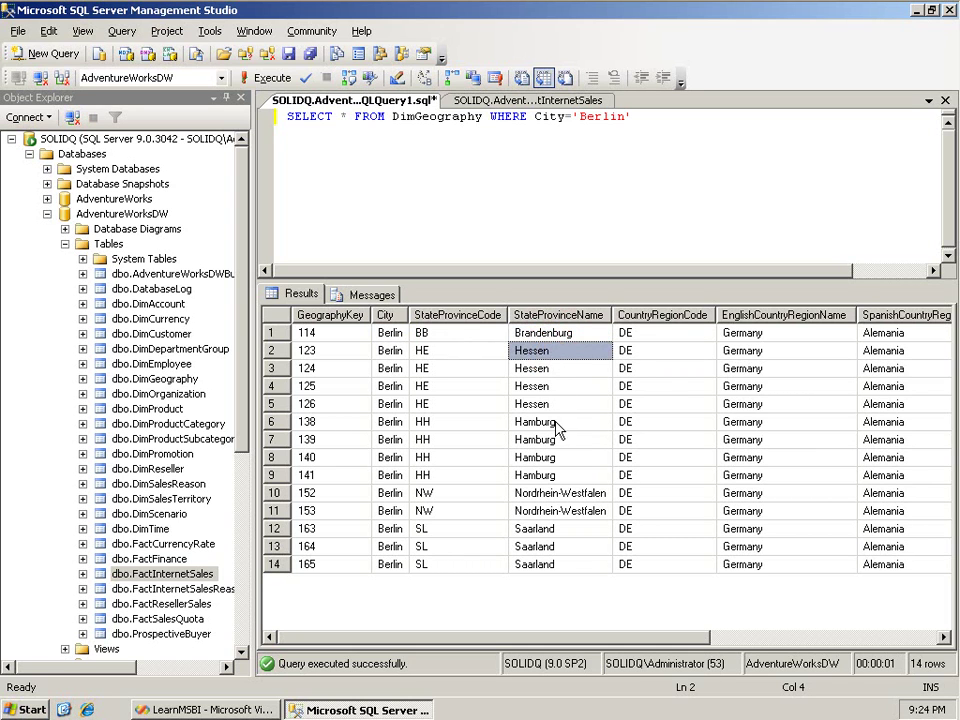
left_click(556, 424)
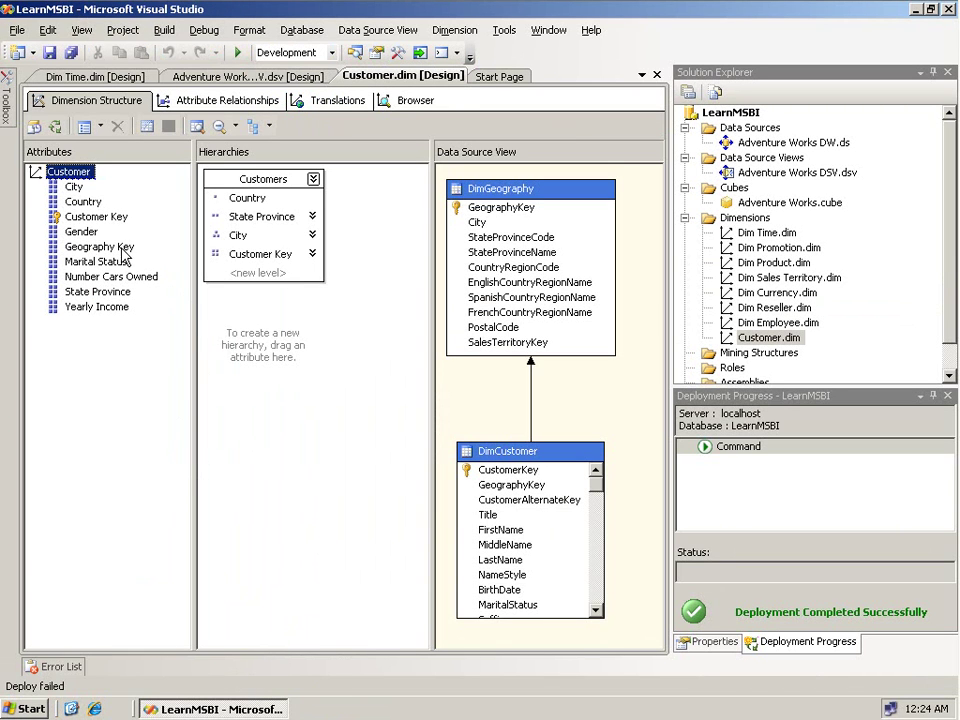
Step: Add StateProvinceCode to City in the KeyColumns of the Customer dimension's City attribute
left_click(77, 188)
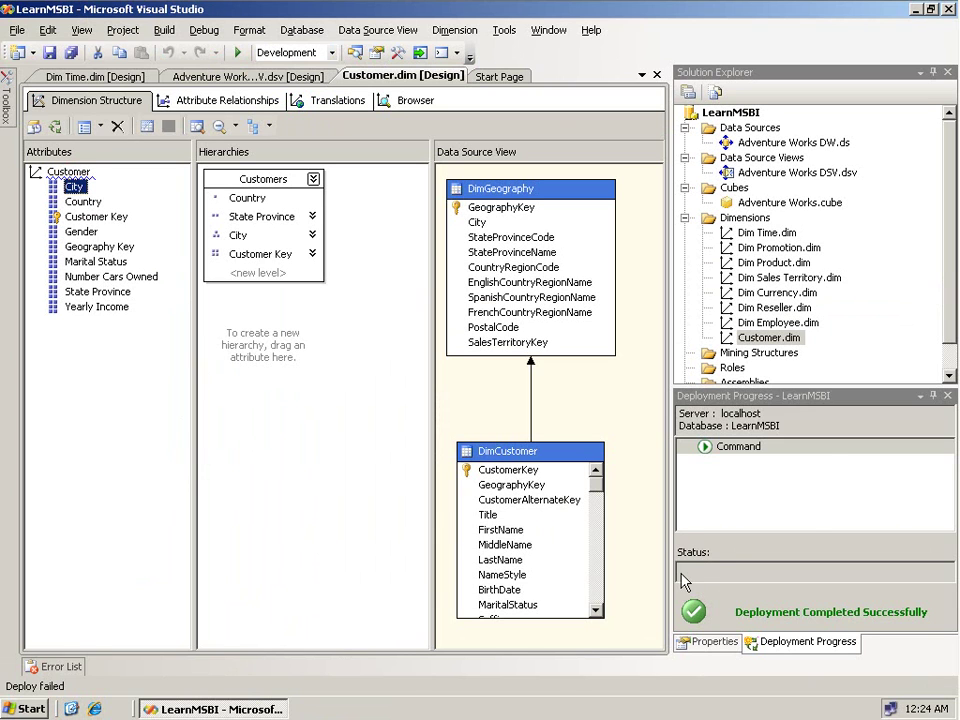
left_click(708, 641)
left_click_drag(949, 499, 940, 546)
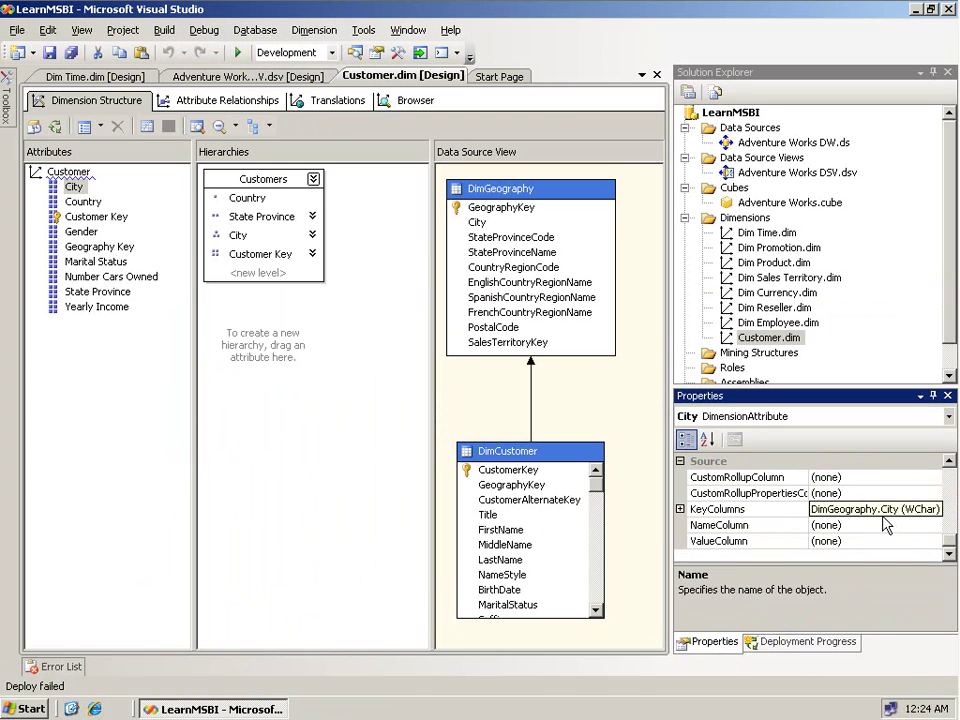
left_click(825, 510)
left_click(934, 510)
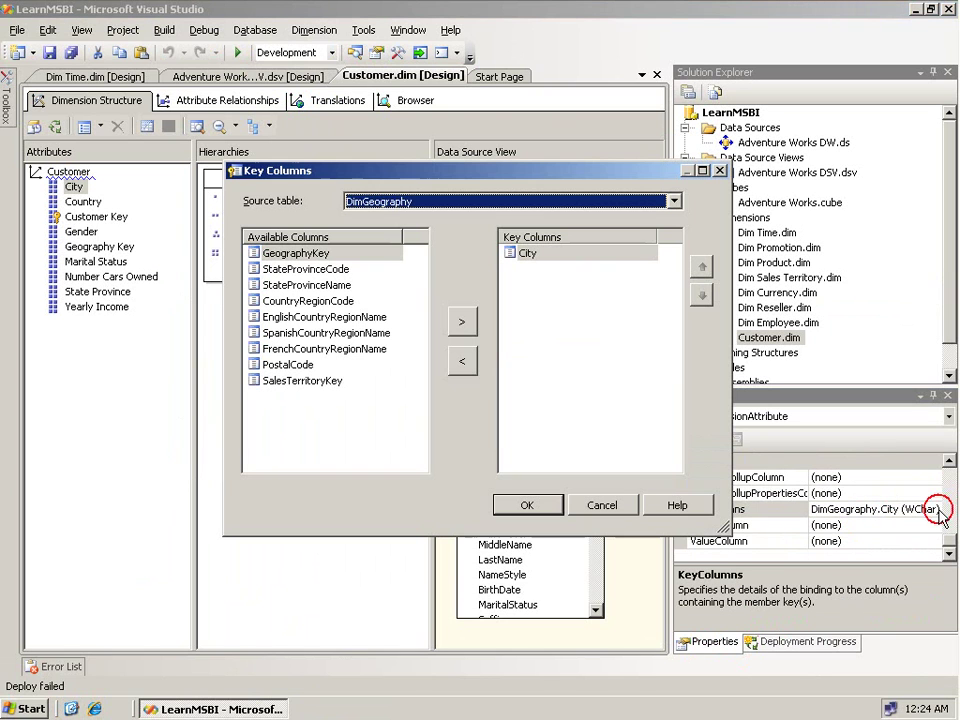
left_click(334, 272)
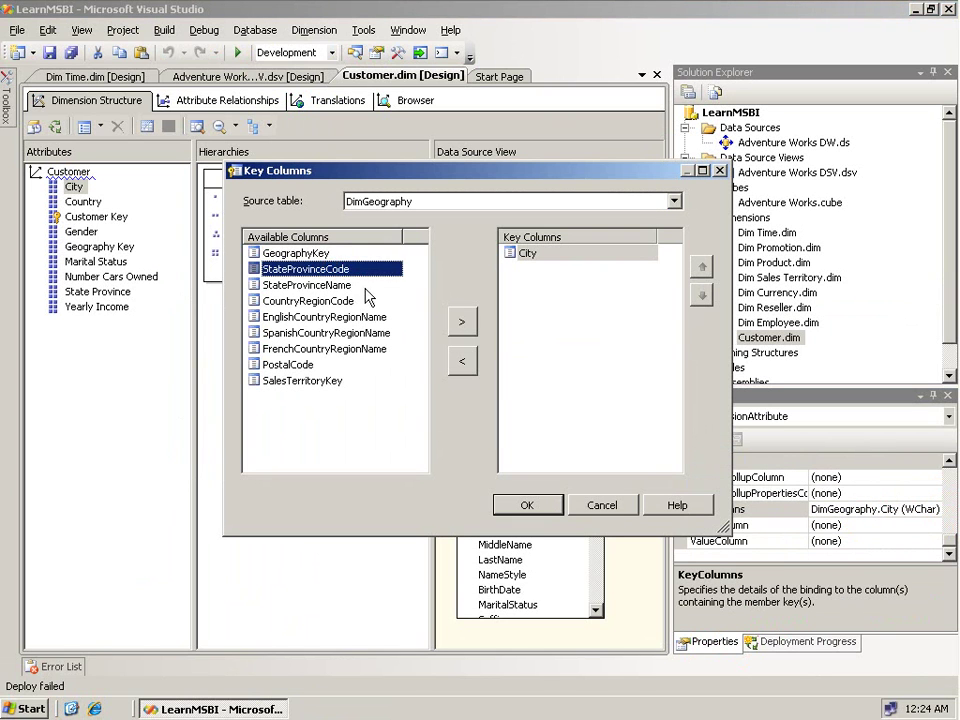
left_click(462, 325)
left_click(700, 266)
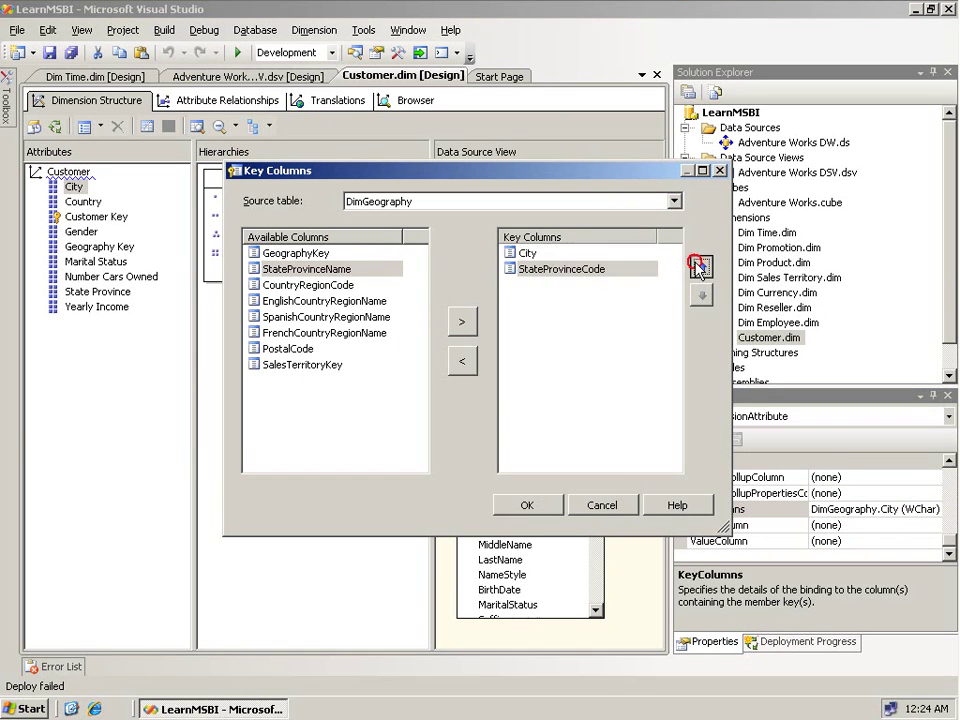
left_click(527, 505)
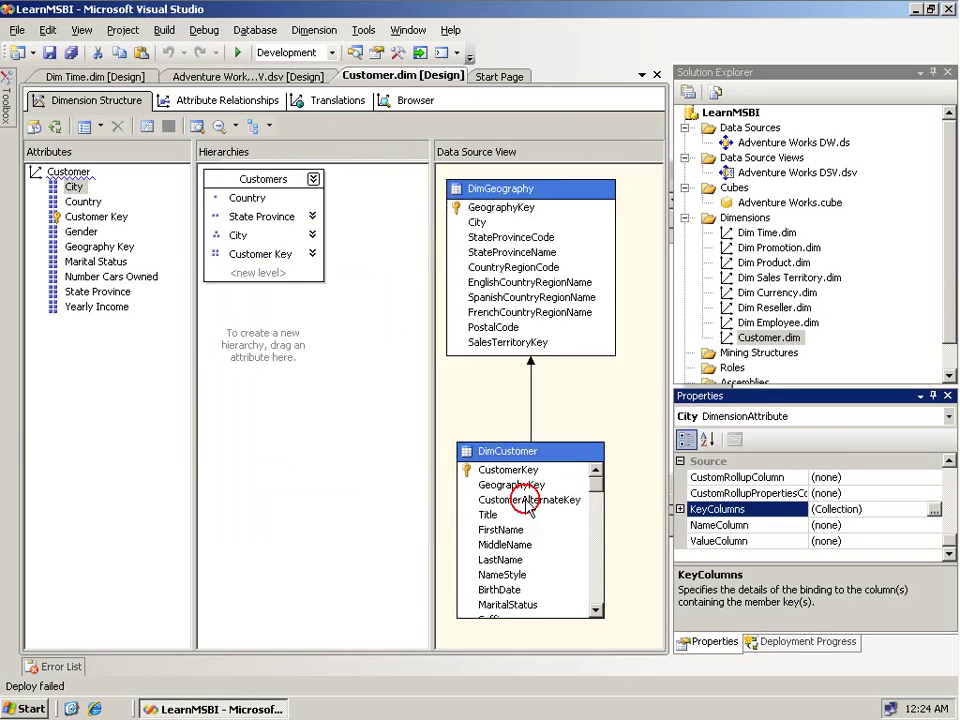
Step: Bind the NameColumn of the City attribute to the City column of DimGeography
left_click(917, 524)
left_click(934, 524)
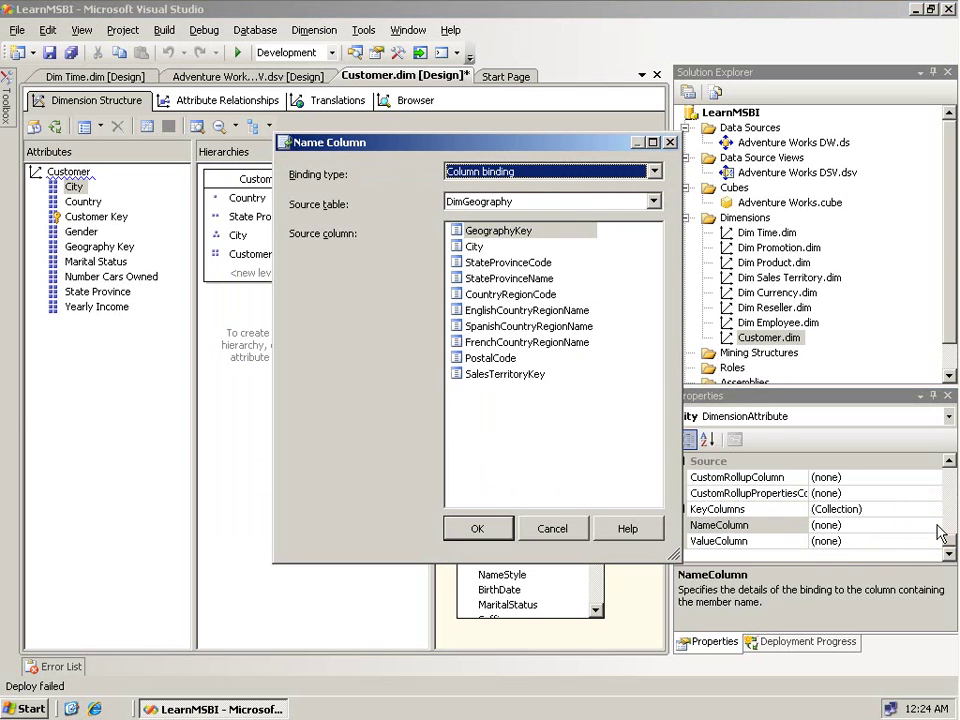
left_click(476, 246)
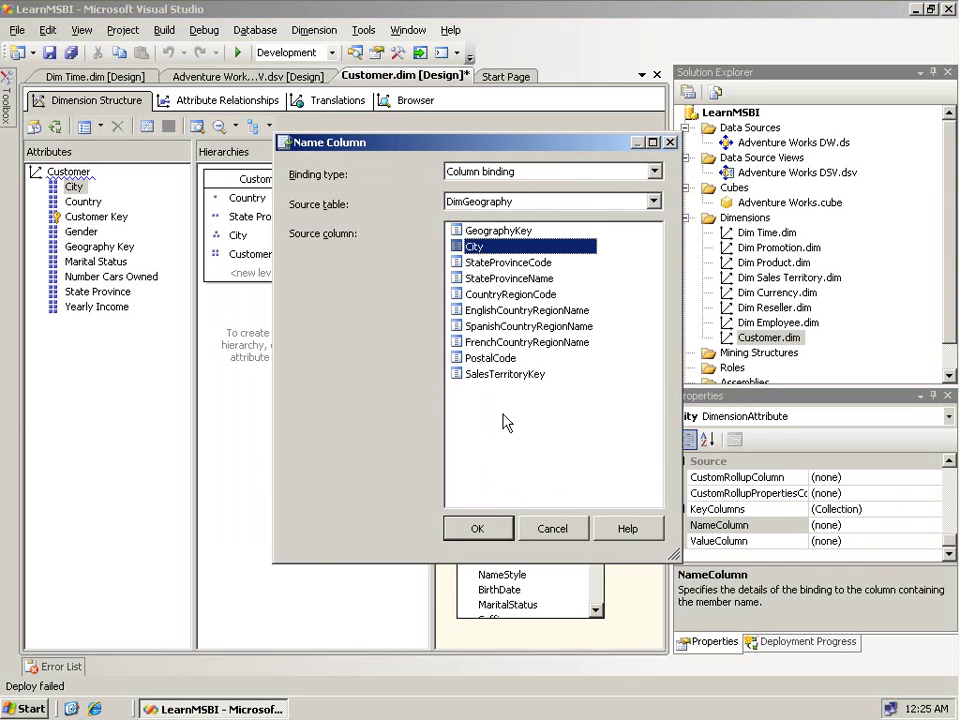
left_click(478, 528)
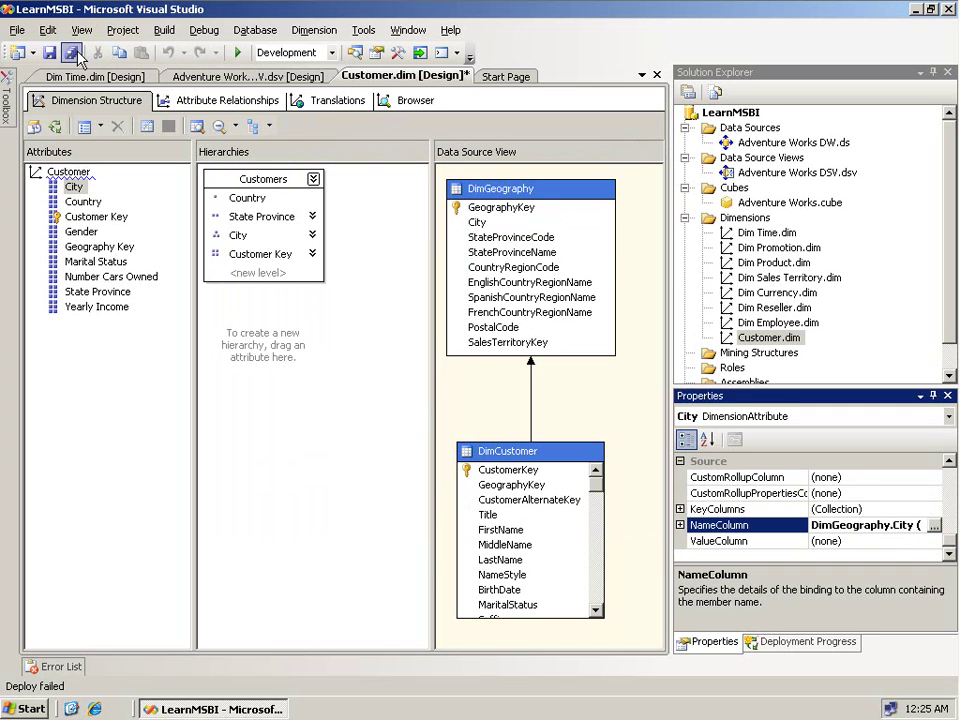
Step: Process the Customer dimension with Process Full and close the processing dialogs
left_click(36, 126)
left_click(584, 384)
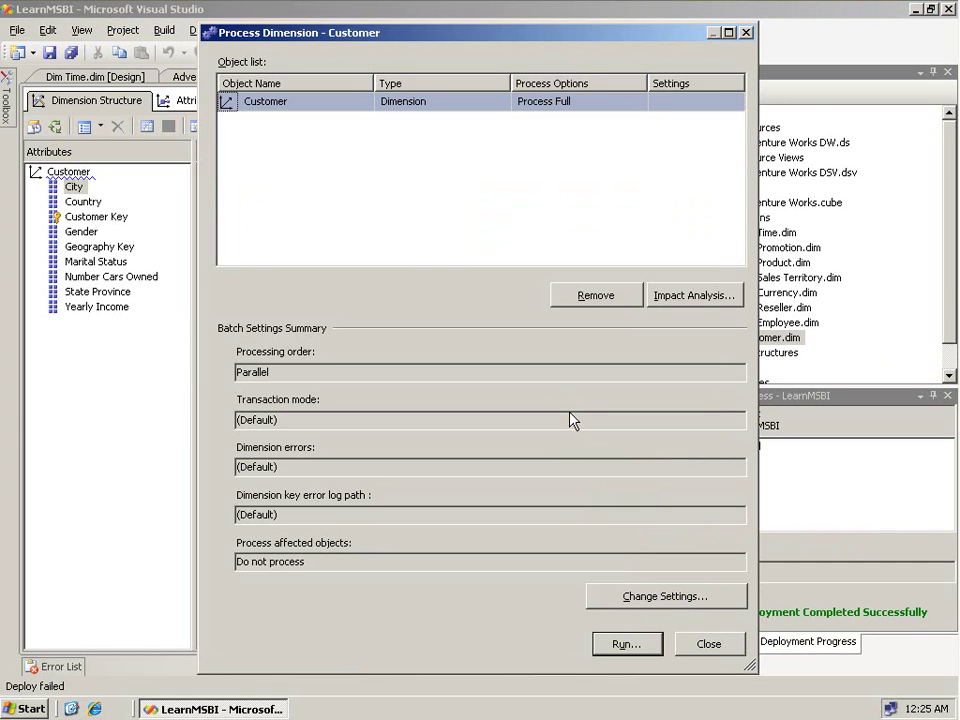
left_click(621, 642)
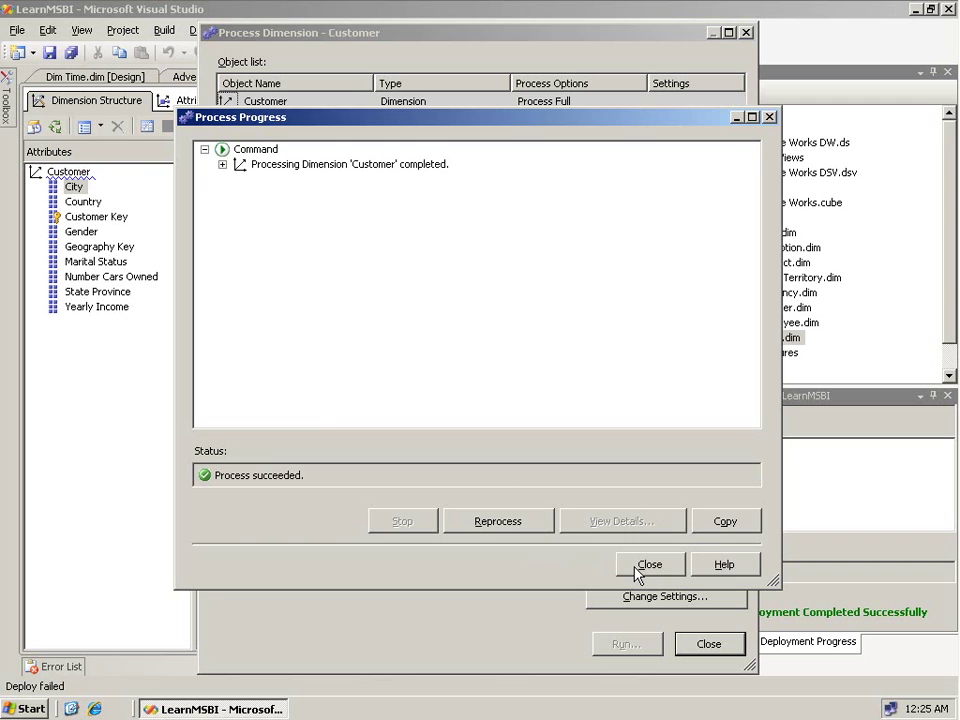
left_click(637, 574)
left_click(684, 641)
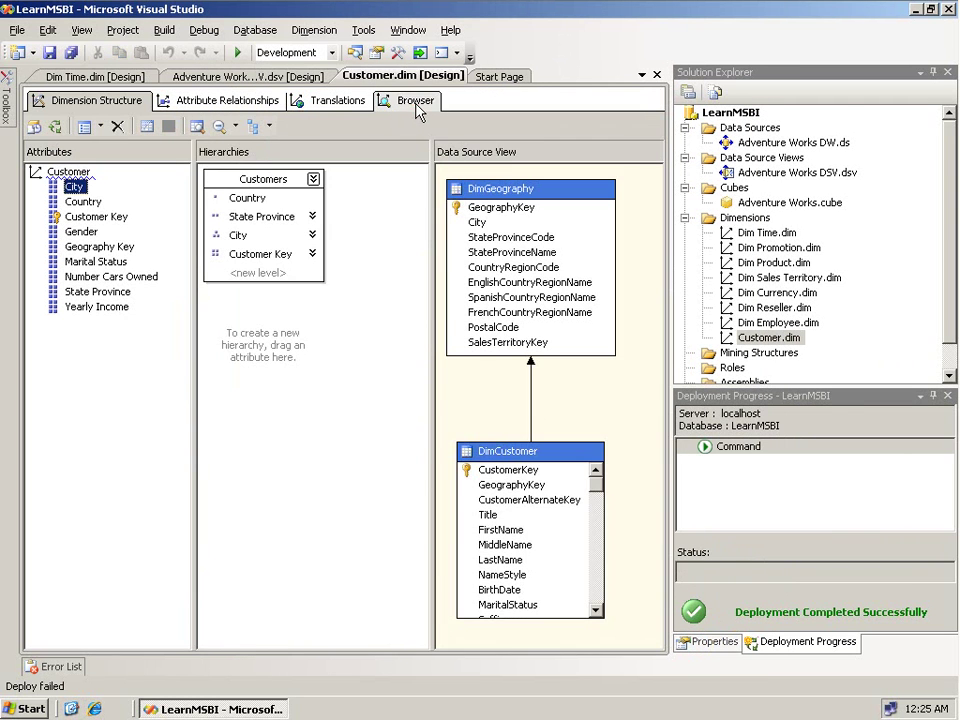
Step: Browse the Customers hierarchy and expand Germany's Hamburg and Hessen provinces to examine the customers under each Berlin
left_click(417, 106)
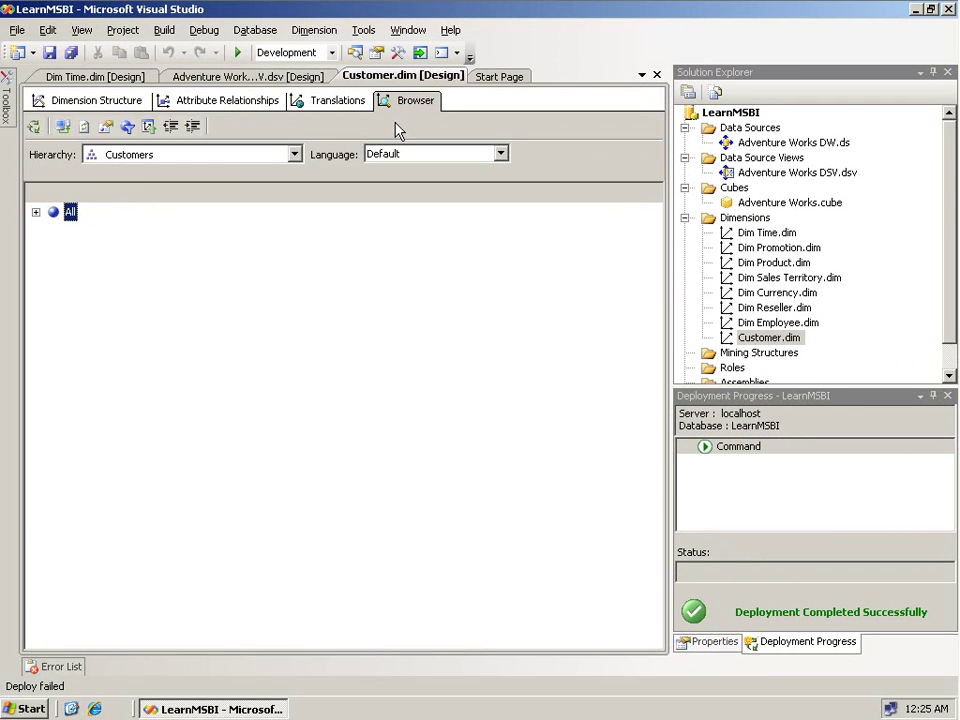
left_click(36, 212)
left_click(54, 286)
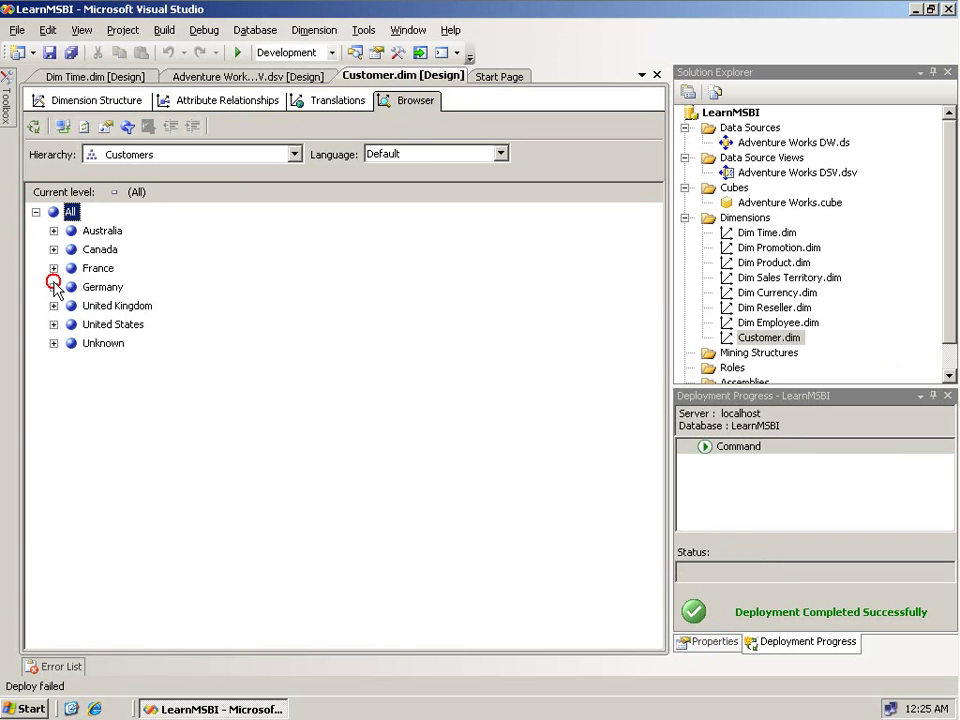
left_click(70, 344)
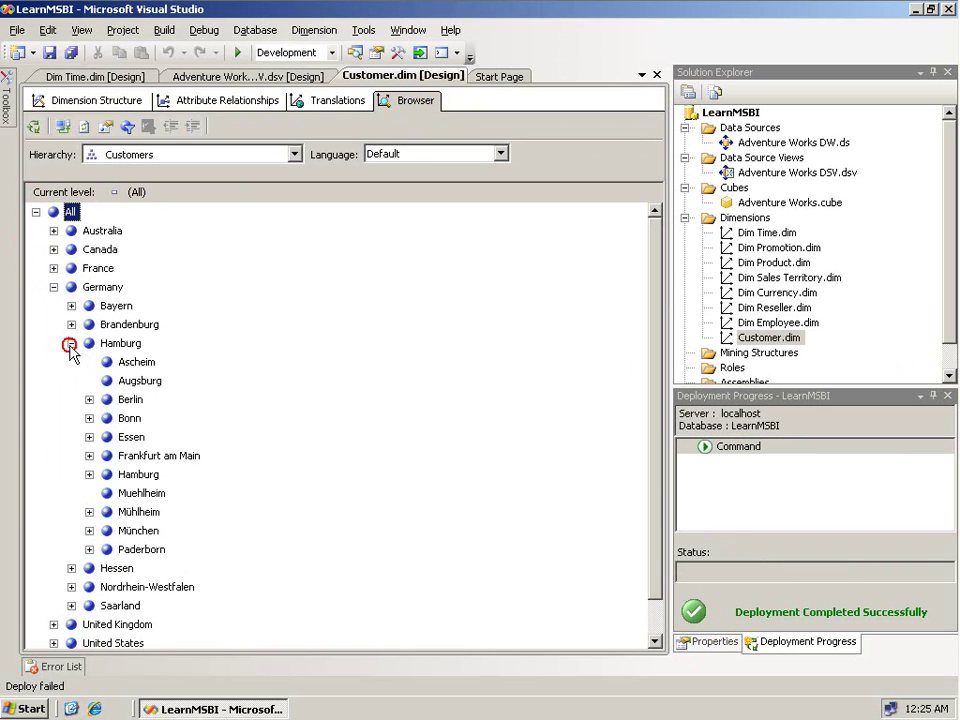
left_click(88, 400)
left_click(89, 214)
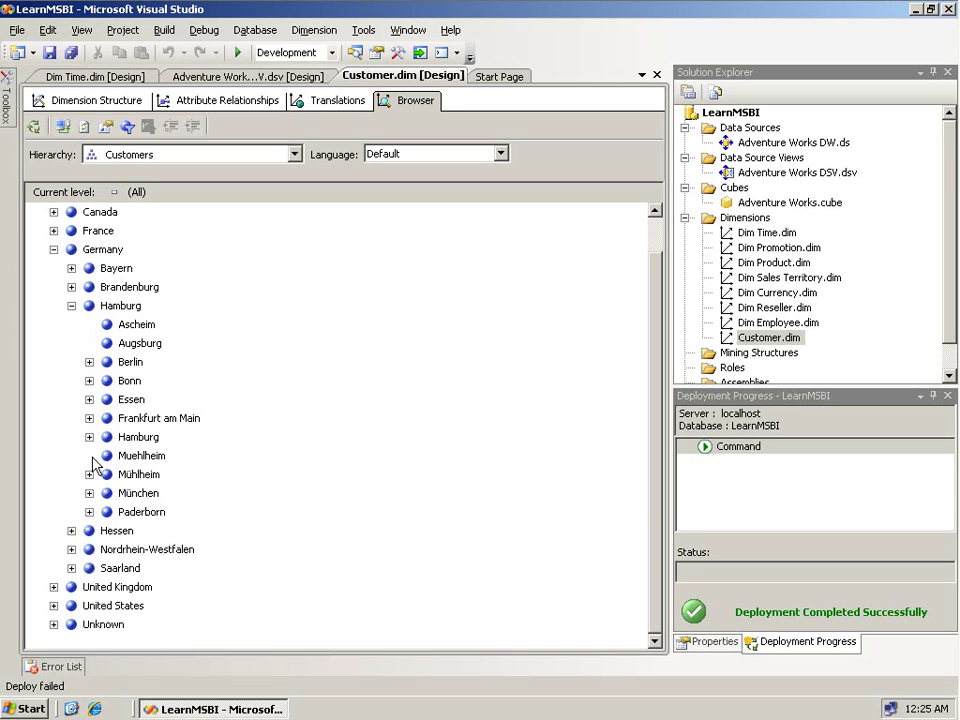
left_click(71, 530)
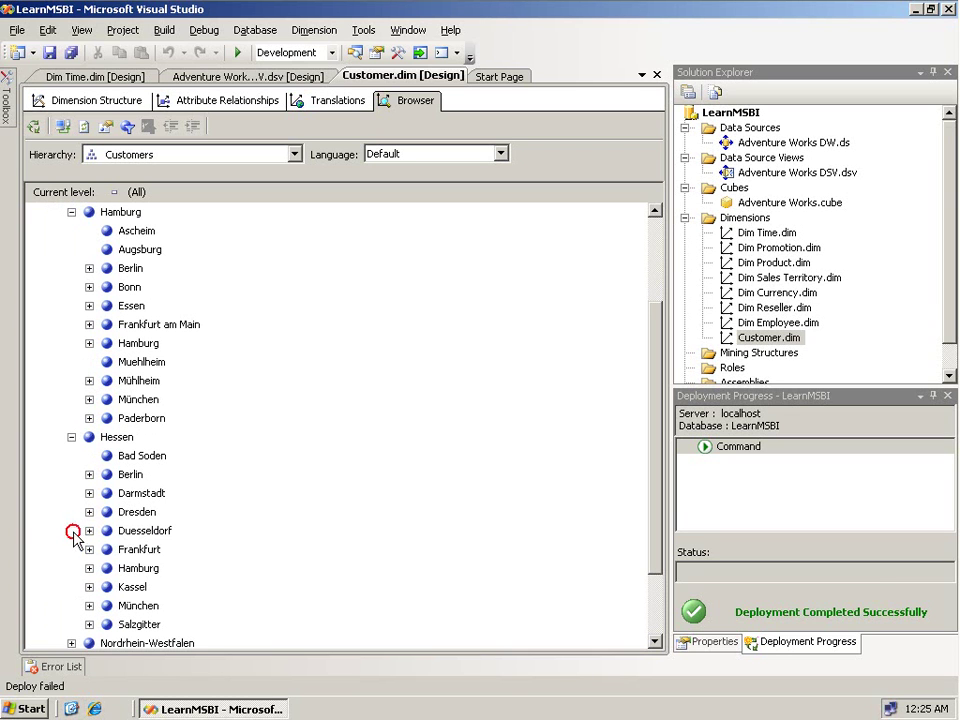
left_click(89, 474)
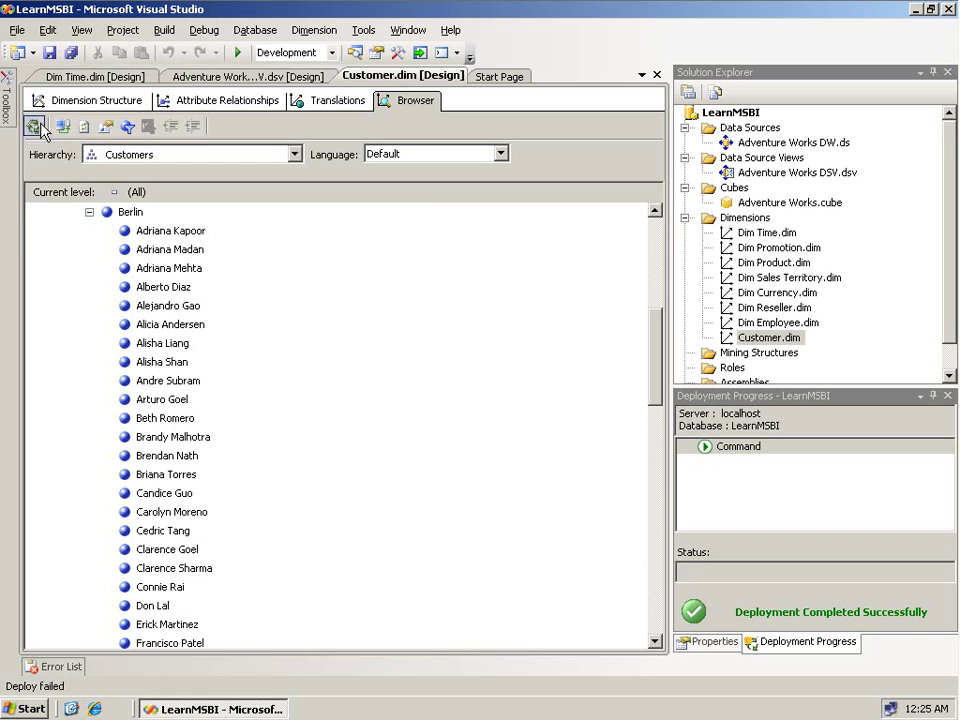
Step: Switch from the DimGeography query to the LearnMSBI project and reconnect the Customer dimension's browser
left_click(78, 100)
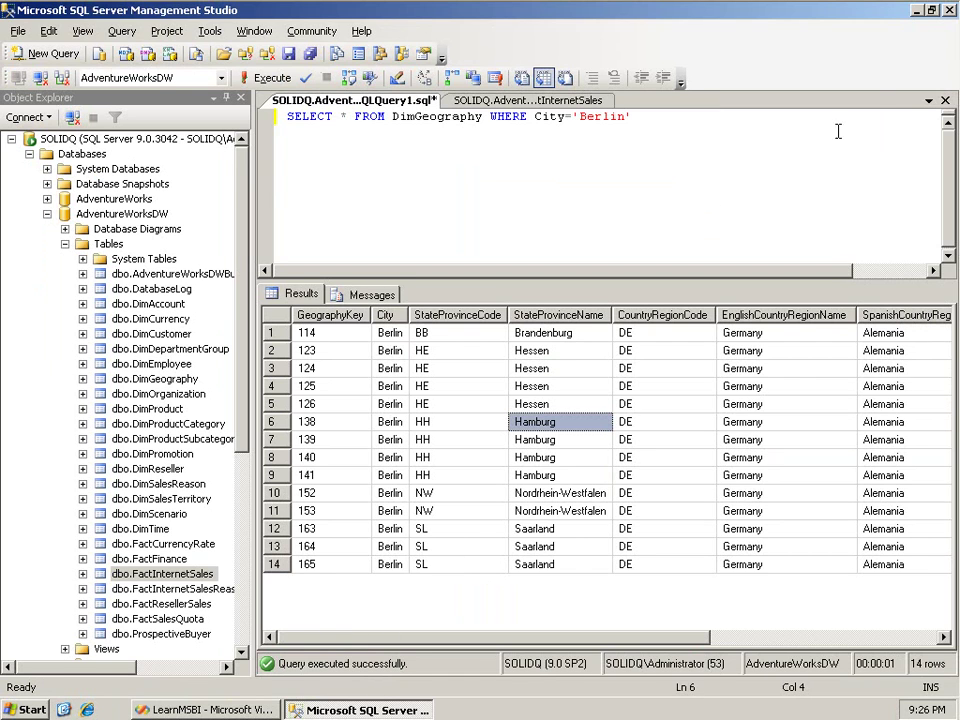
left_click(918, 11)
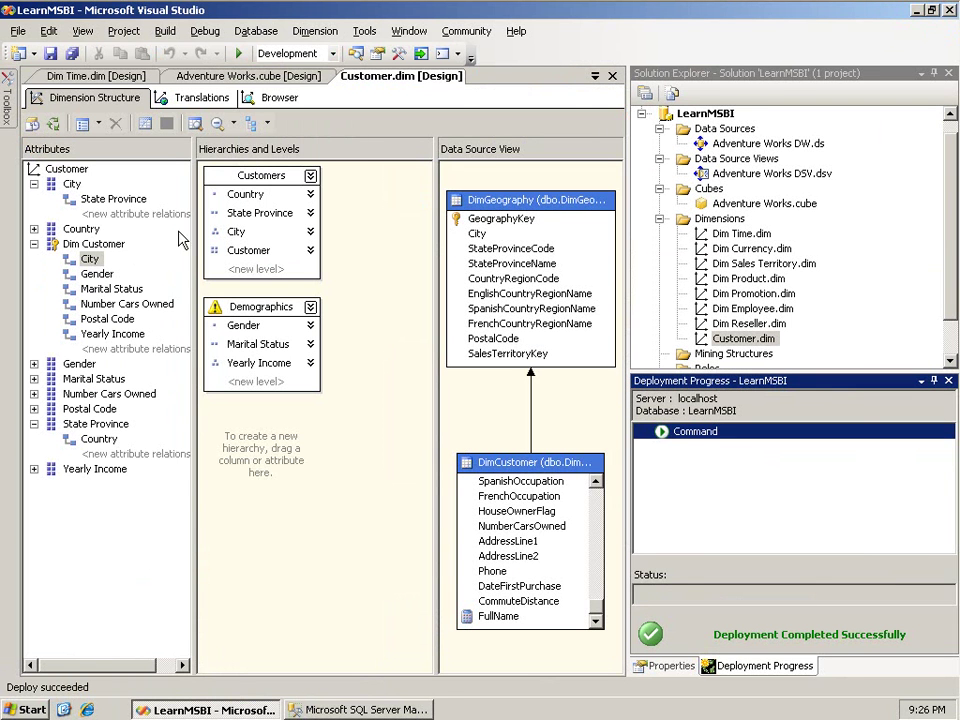
left_click(283, 102)
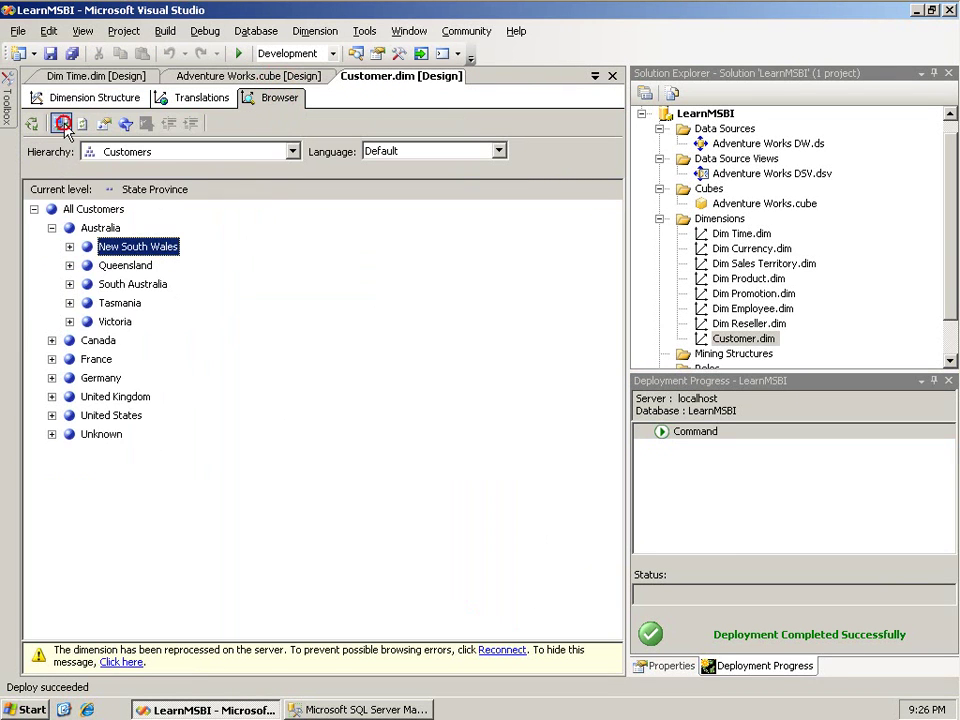
left_click(60, 122)
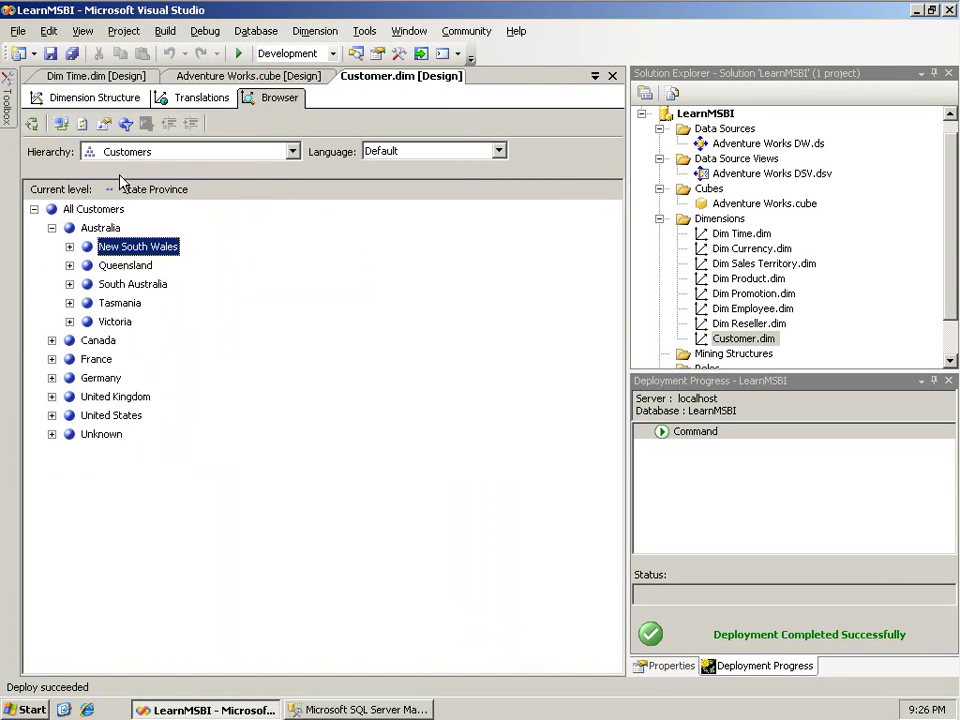
Step: Expand Germany in the Customers hierarchy and check the cities under Hamburg, Hessen, Nordrhein-Westfalen, Saarland and Brandenburg for Berlin
left_click(51, 228)
left_click(51, 285)
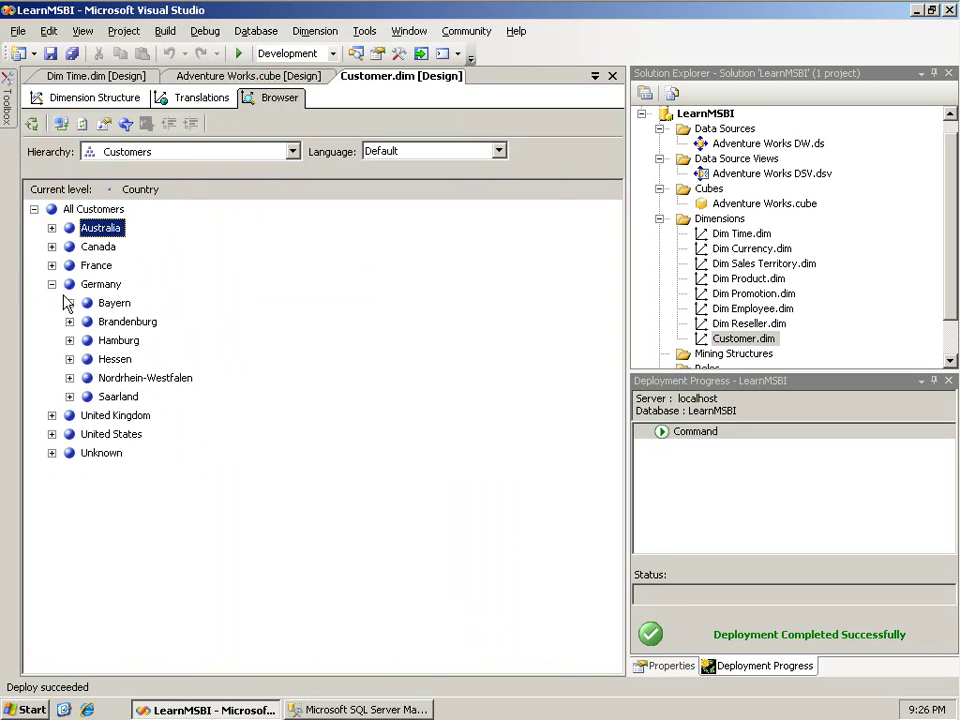
left_click(69, 340)
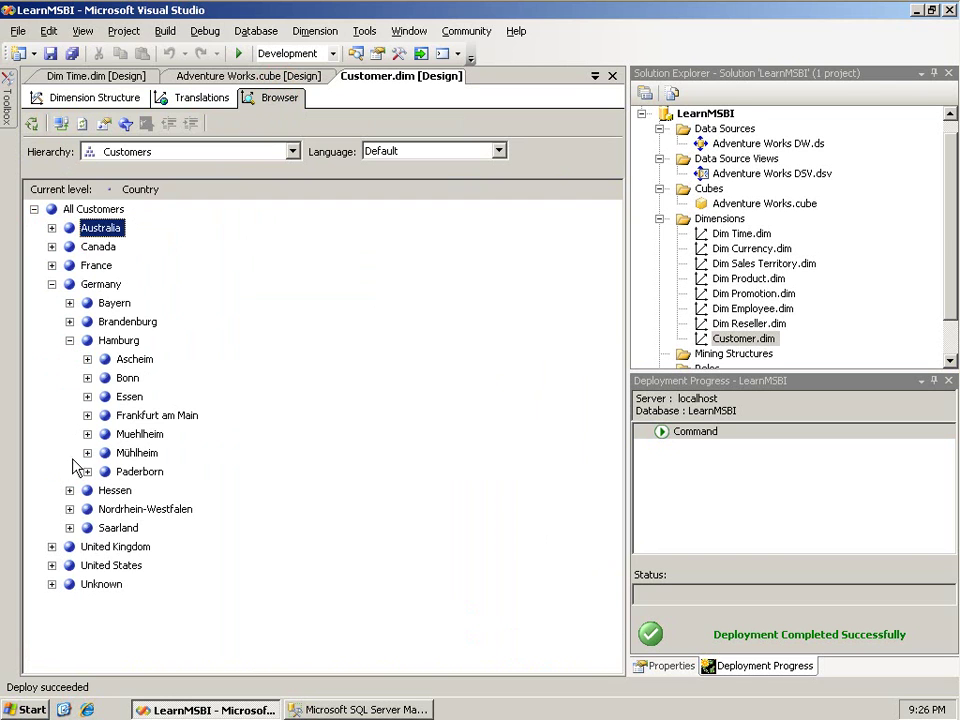
left_click(69, 490)
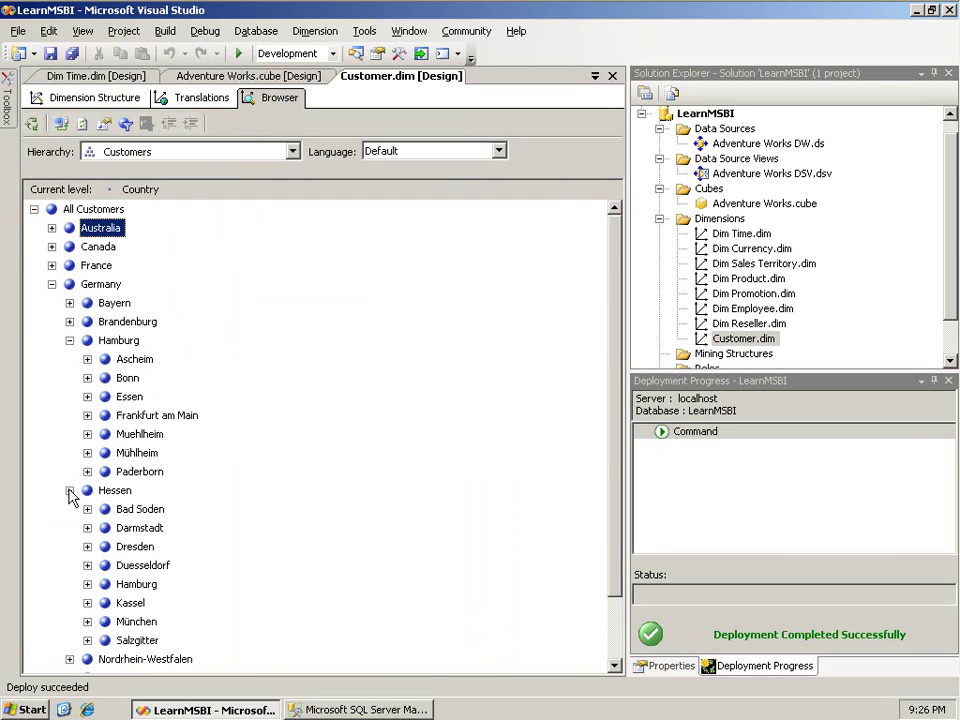
left_click(69, 490)
left_click(69, 509)
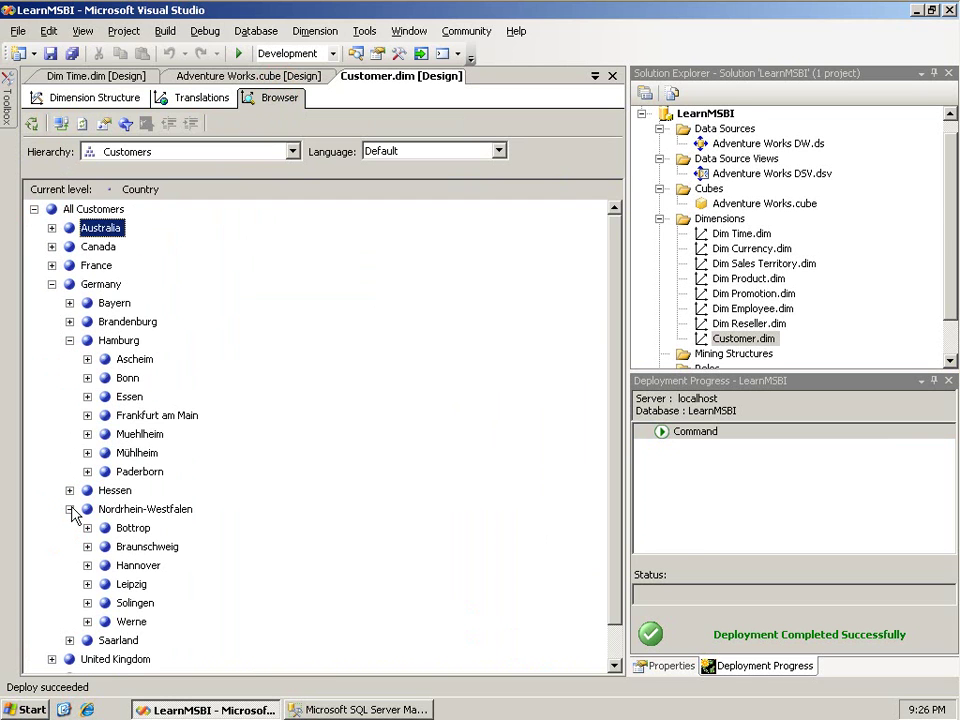
left_click(69, 509)
left_click(69, 528)
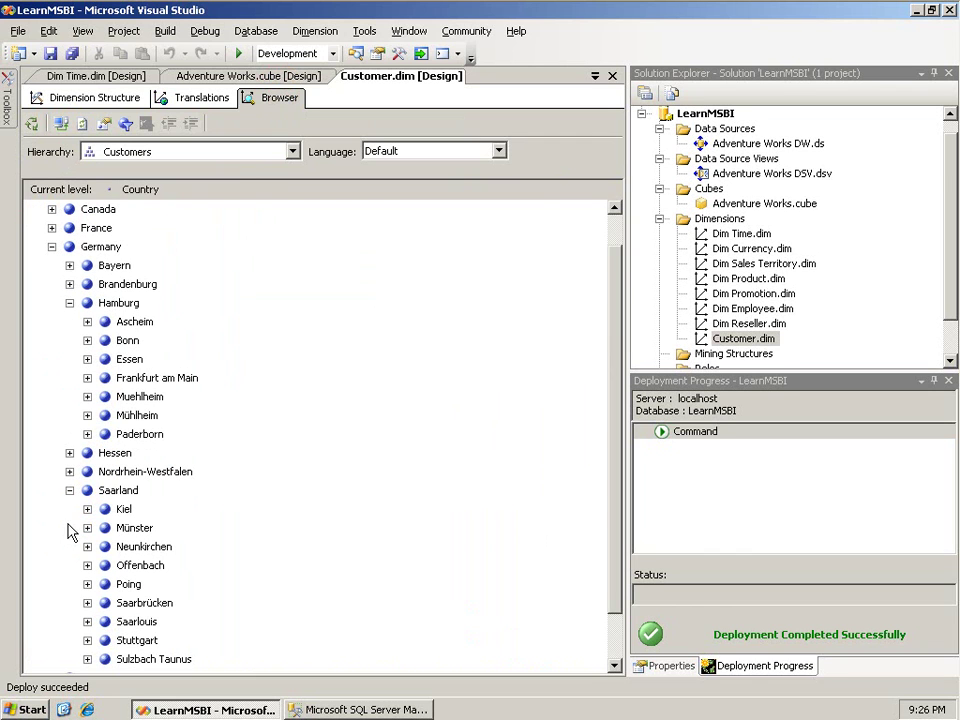
left_click(69, 284)
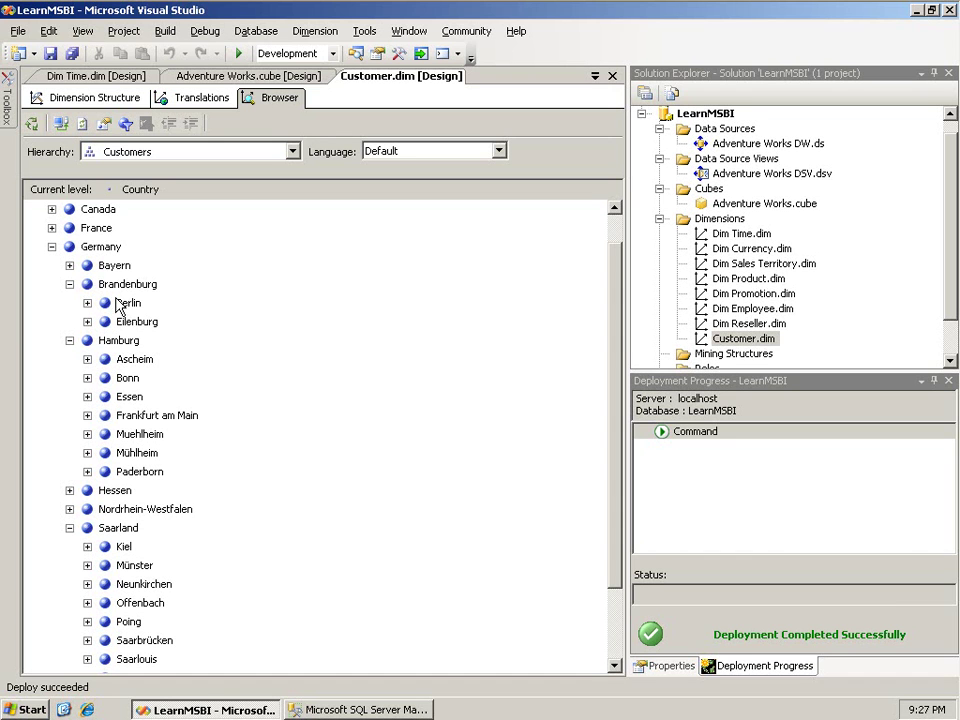
Step: Inspect the properties of the Country attribute relationship under State Province in the Customer dimension's structure
left_click(73, 97)
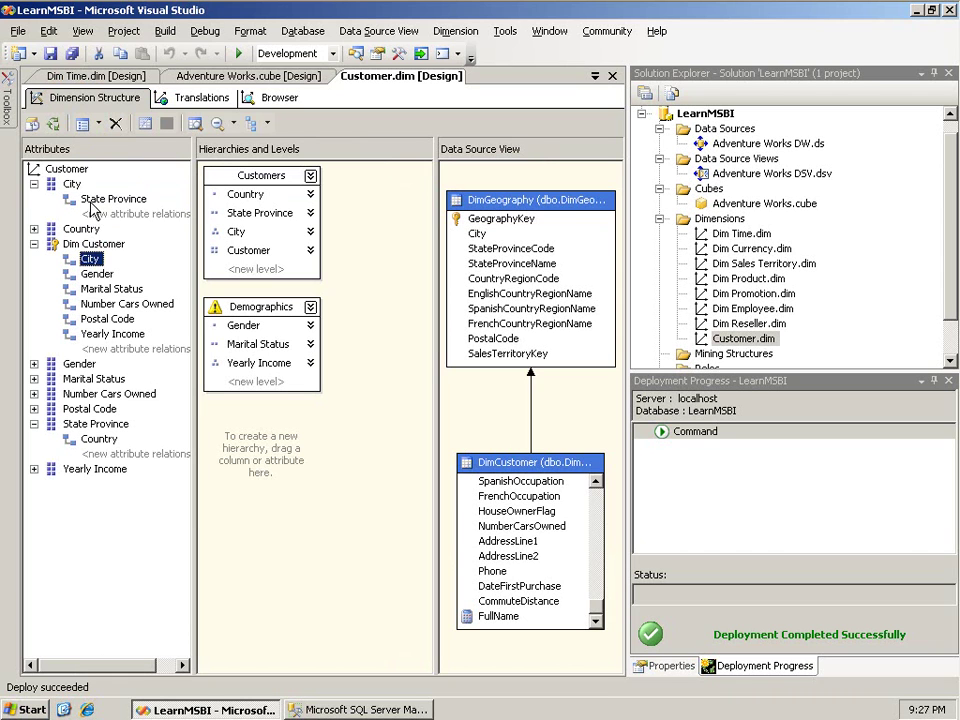
left_click(98, 439)
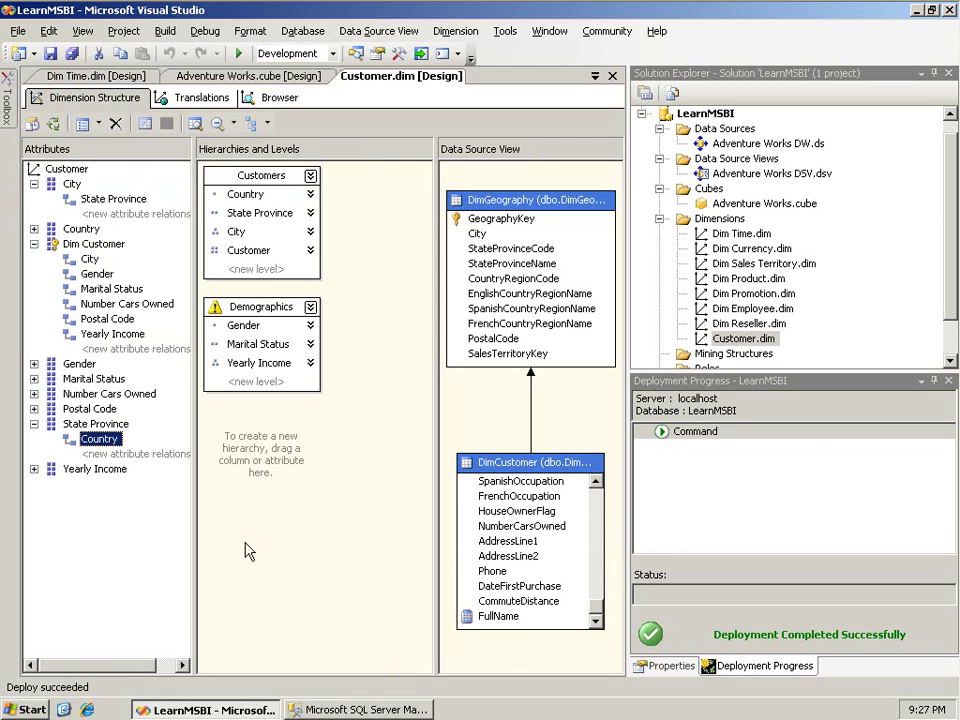
left_click(670, 666)
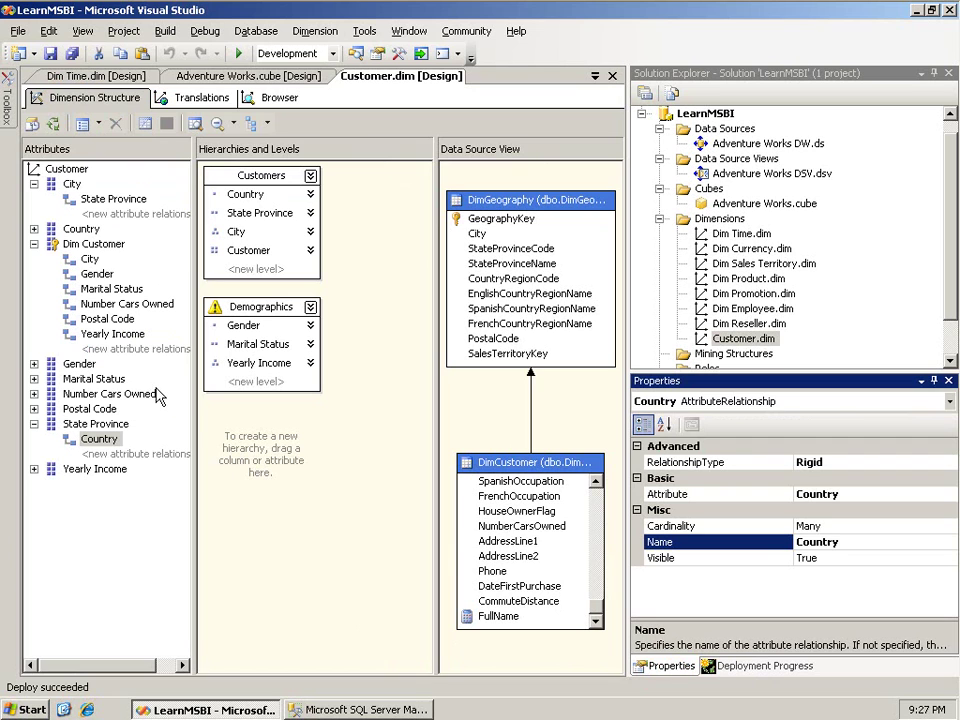
Step: Process the Customer dimension with Process Full, stop the trace transfer, and close the processing dialogs
left_click(55, 124)
left_click(55, 125)
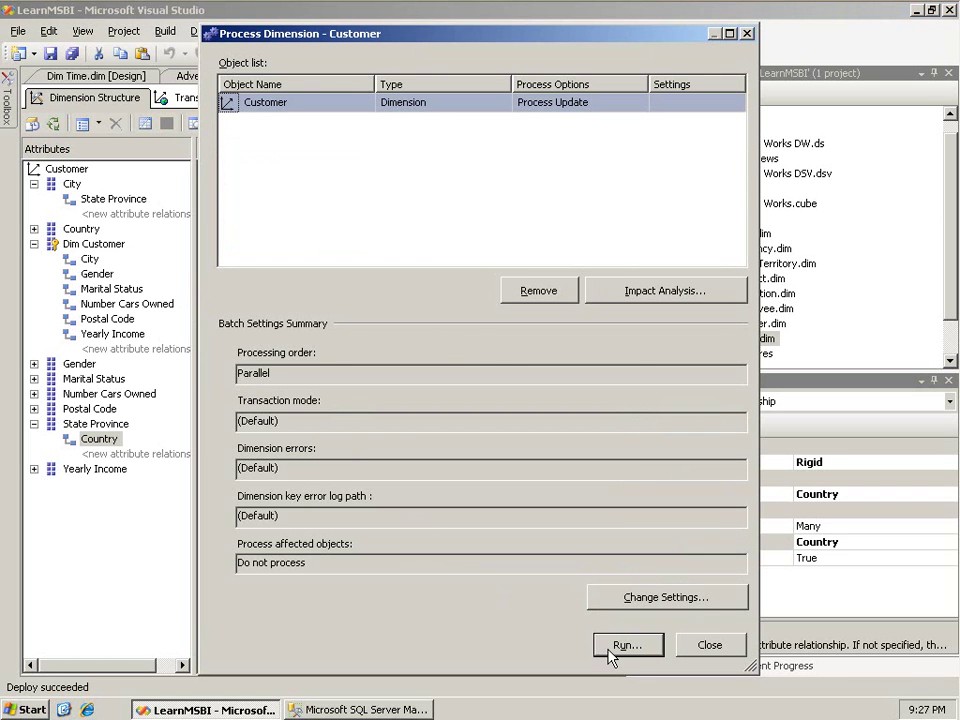
left_click(633, 106)
left_click(640, 104)
left_click(620, 137)
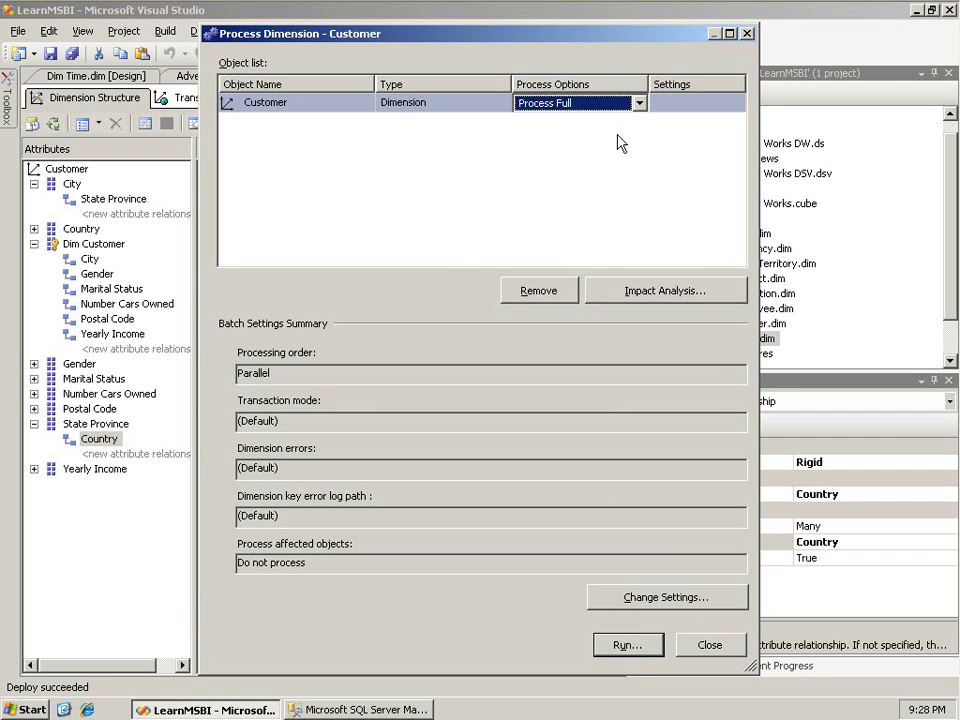
left_click(630, 645)
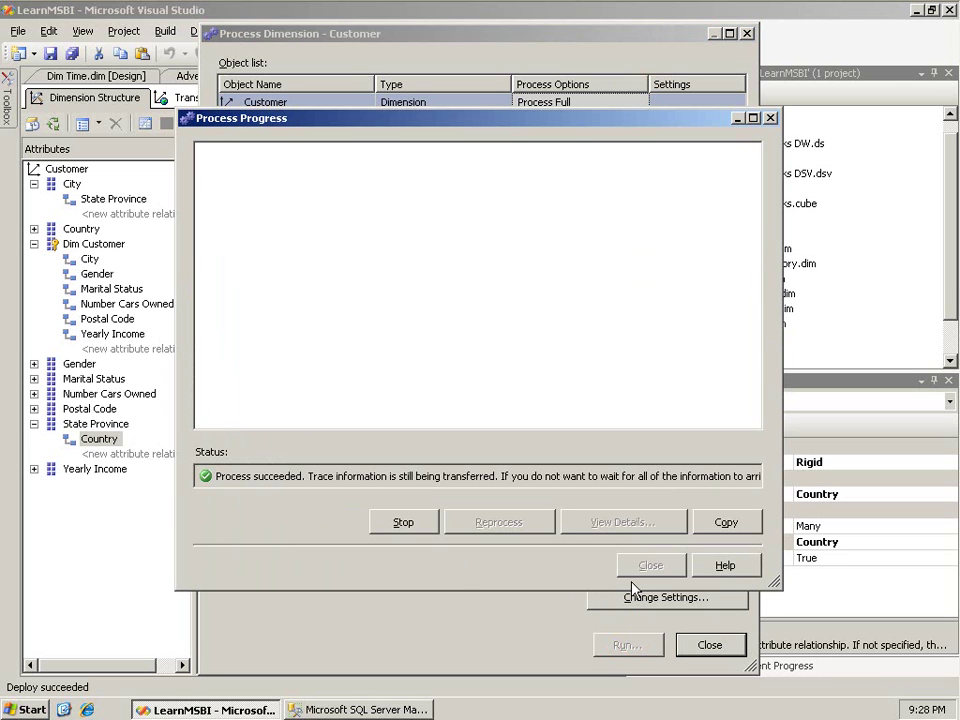
left_click(402, 522)
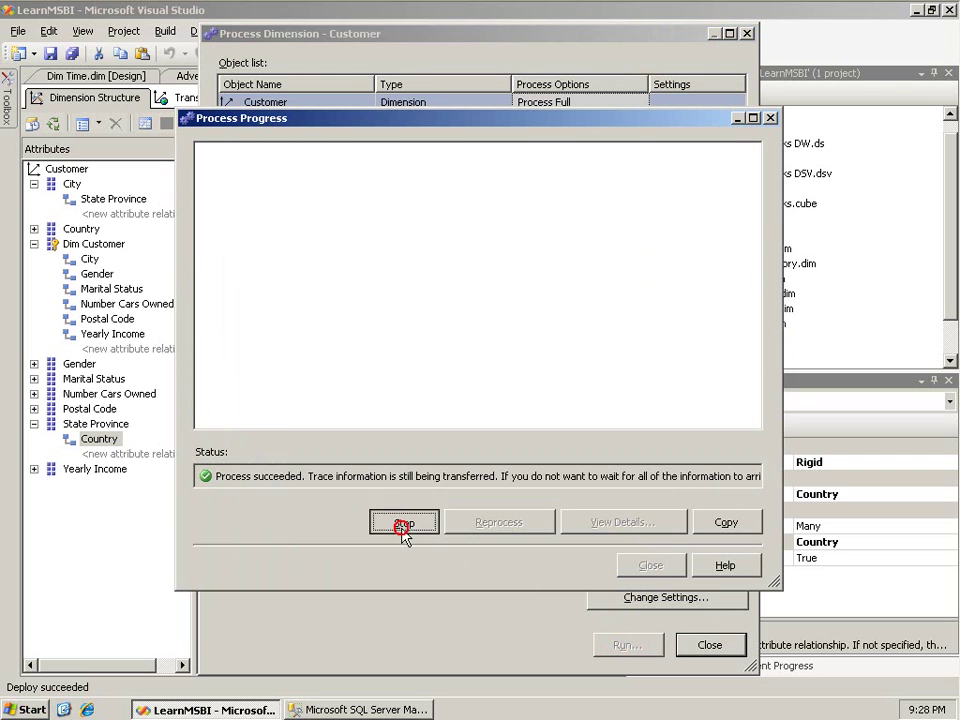
left_click(648, 566)
left_click(709, 645)
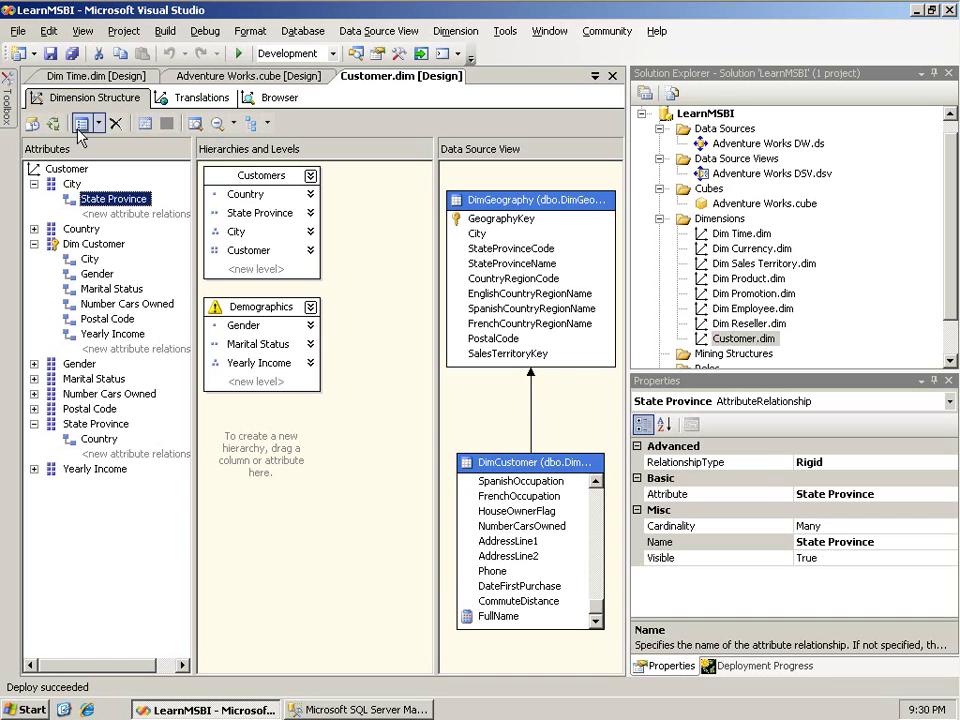
Step: Try to process the Customer dimension with Process Update, stop the trace transfer, and close the processing dialogs
left_click(33, 123)
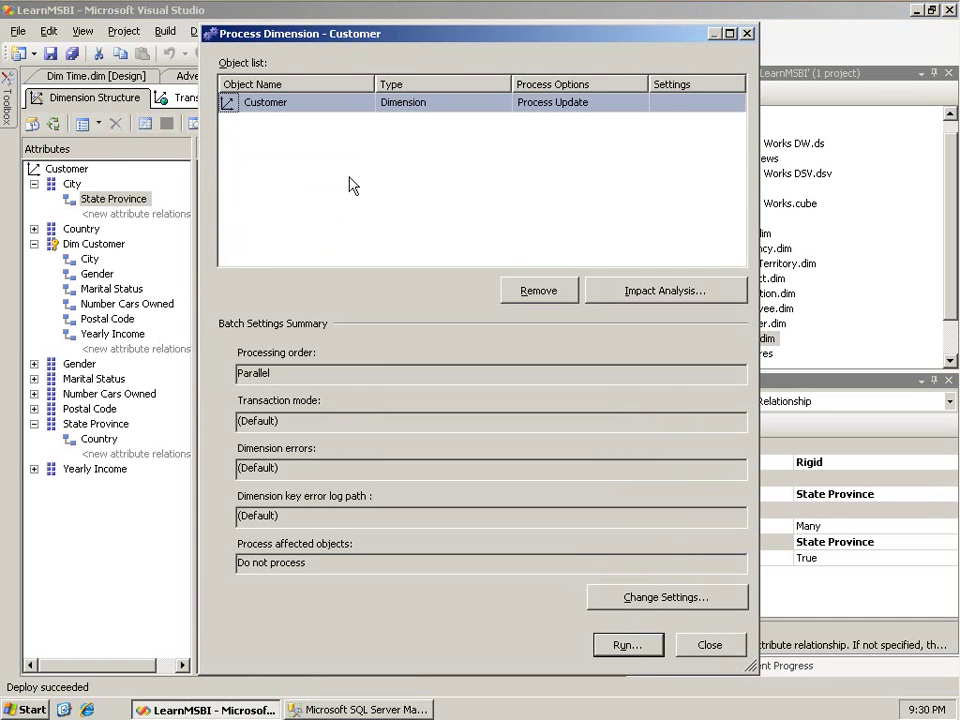
left_click(627, 645)
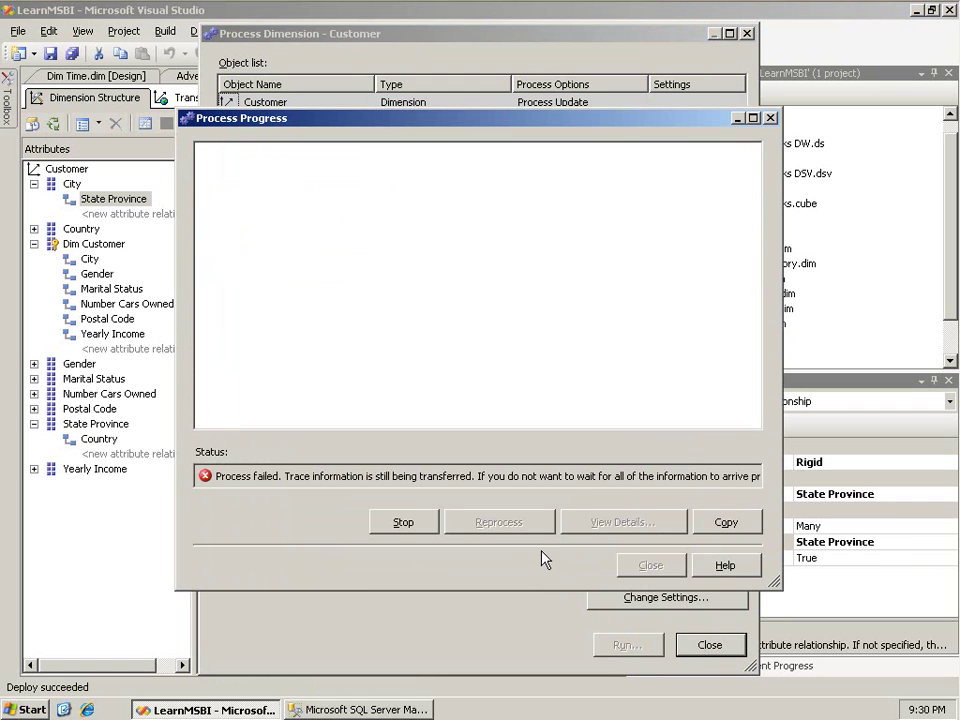
left_click(410, 524)
left_click(643, 567)
left_click(710, 645)
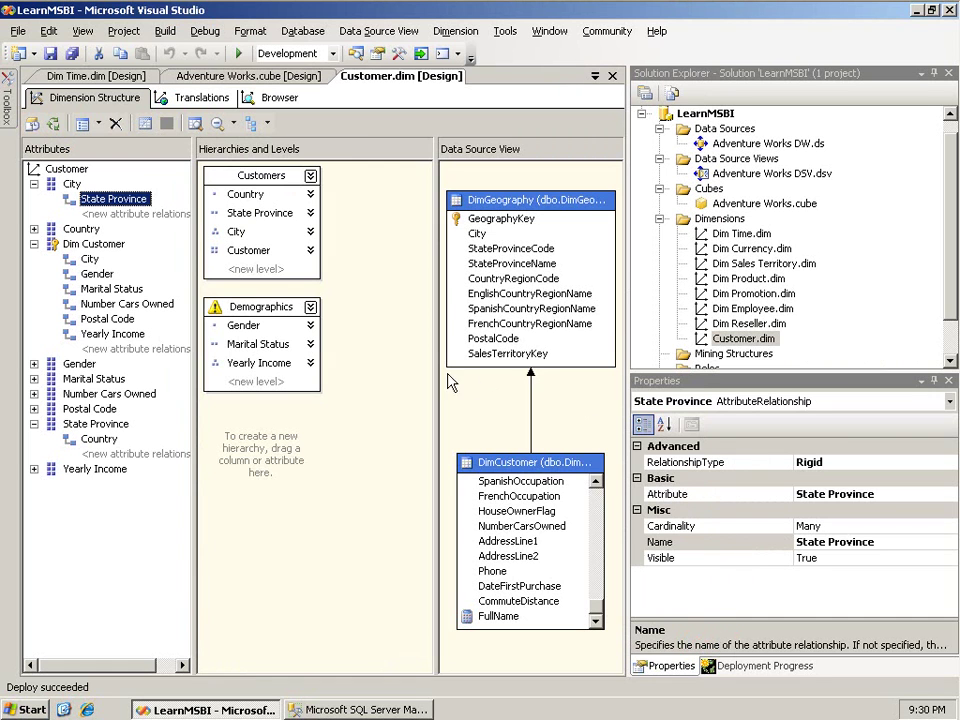
Step: Add a new binding to the City attribute's KeyColumns and move it above DimGeography.City
left_click(72, 185)
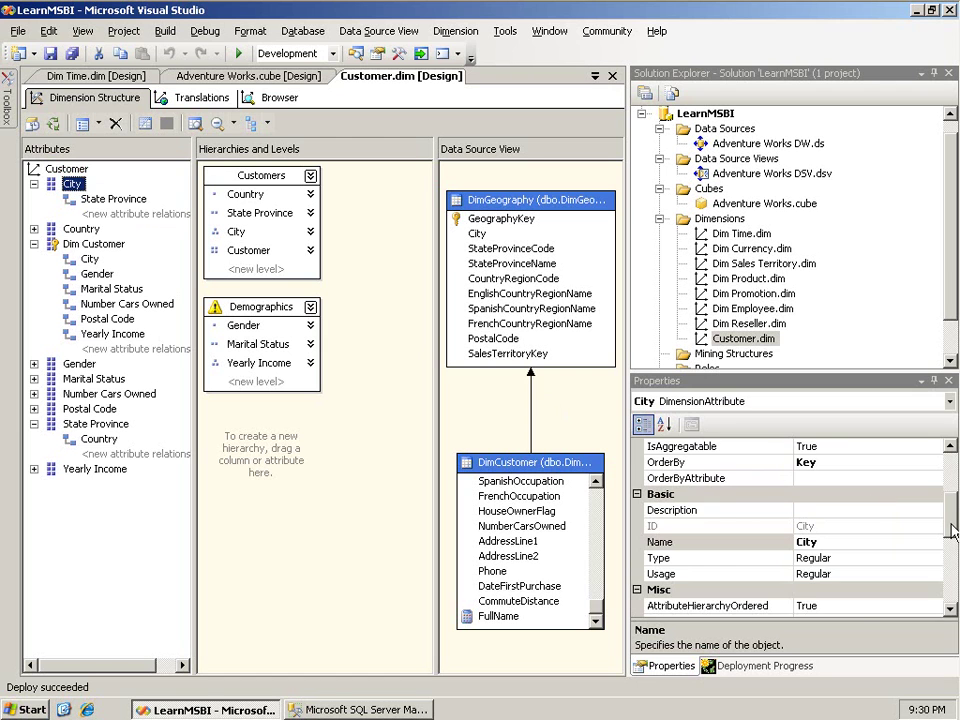
scroll(953, 533, "down", 5)
left_click(929, 576)
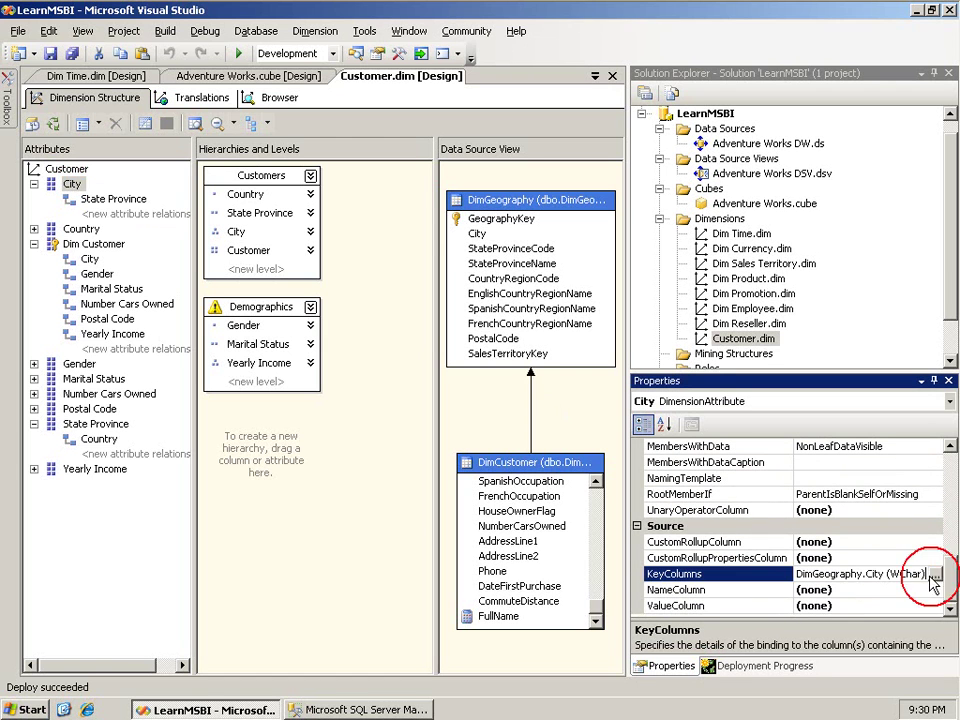
left_click(934, 575)
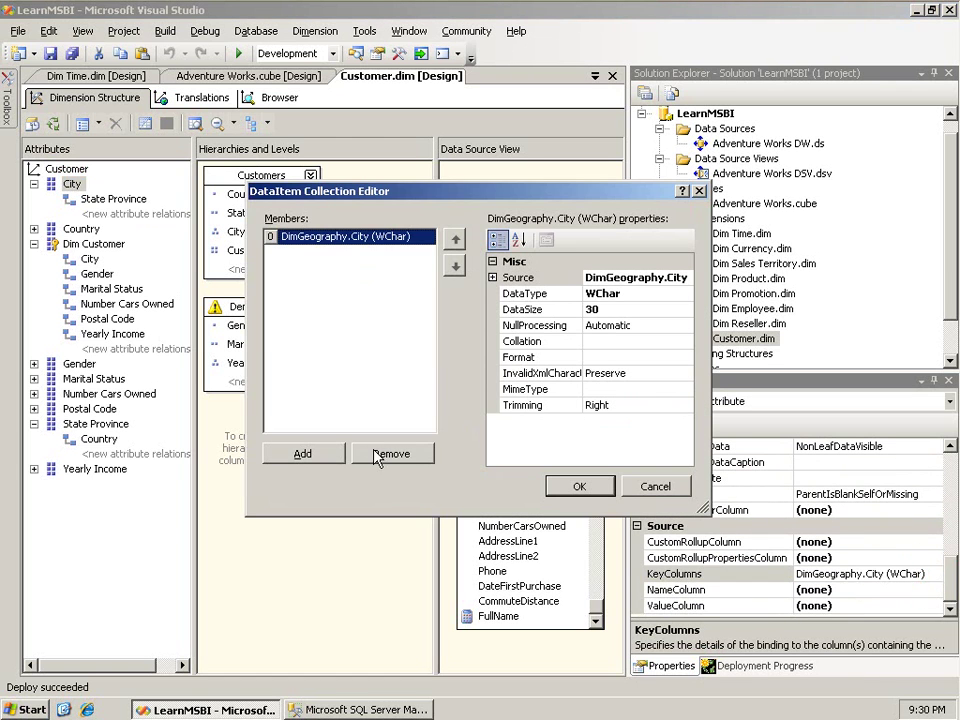
left_click(305, 454)
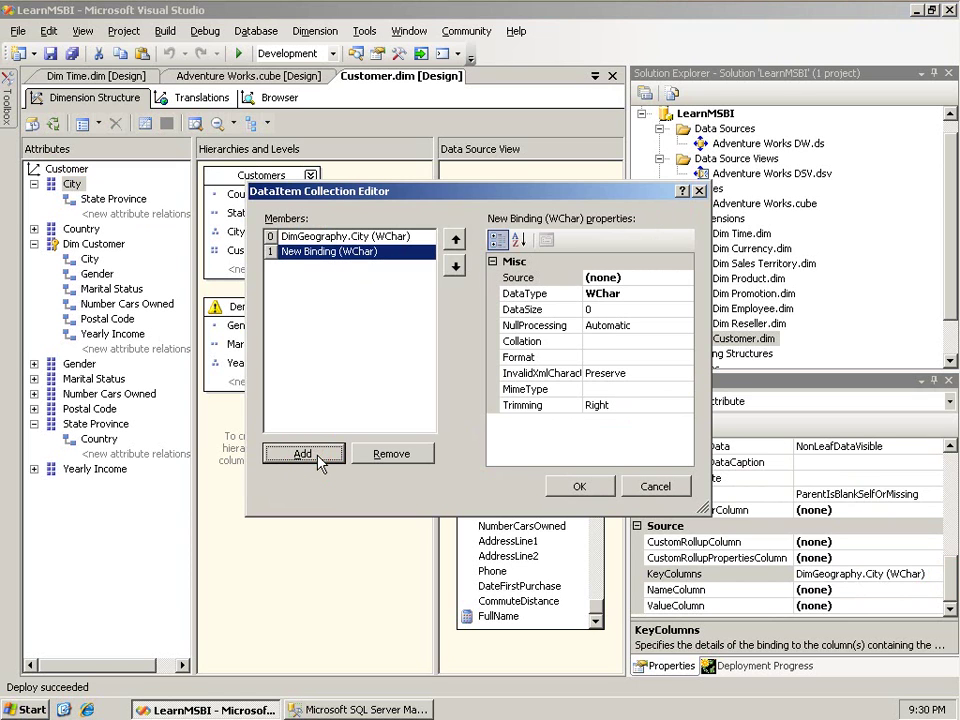
left_click(455, 240)
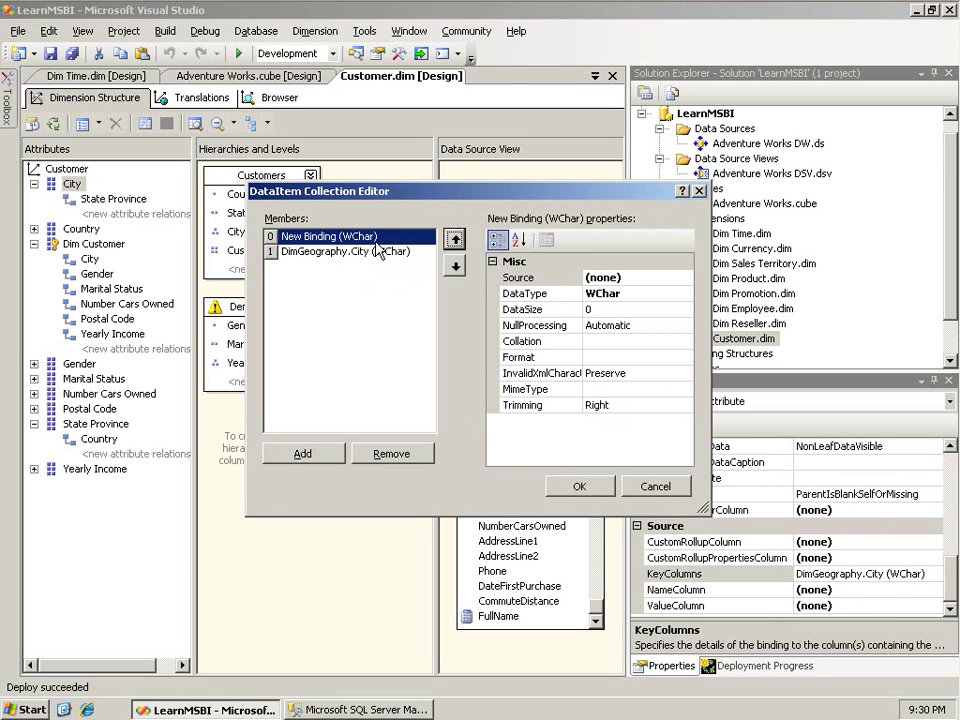
Step: Bind the new key column to StateProvinceCode of DimGeography using Column binding, and confirm the key collection
left_click(656, 276)
left_click(686, 277)
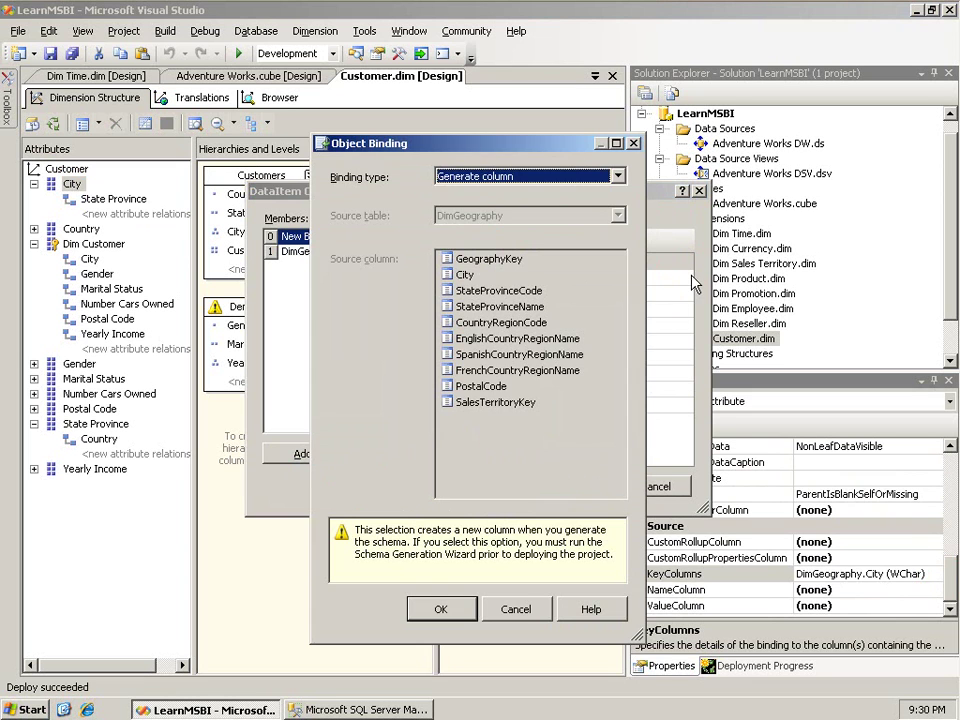
left_click(548, 177)
left_click(530, 205)
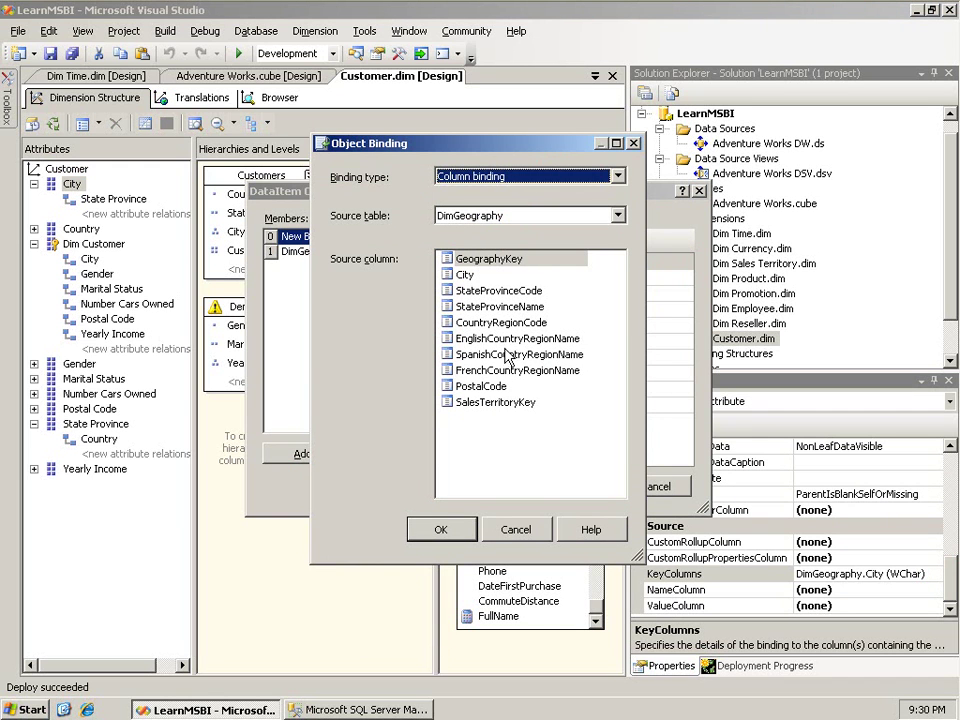
left_click(481, 293)
left_click(440, 529)
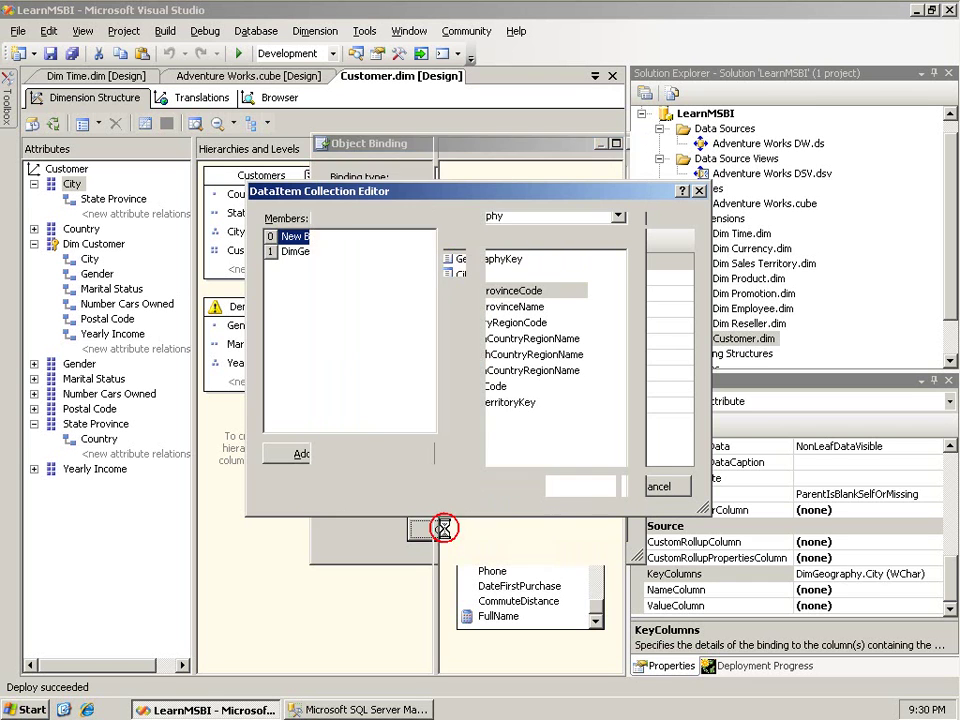
left_click(579, 486)
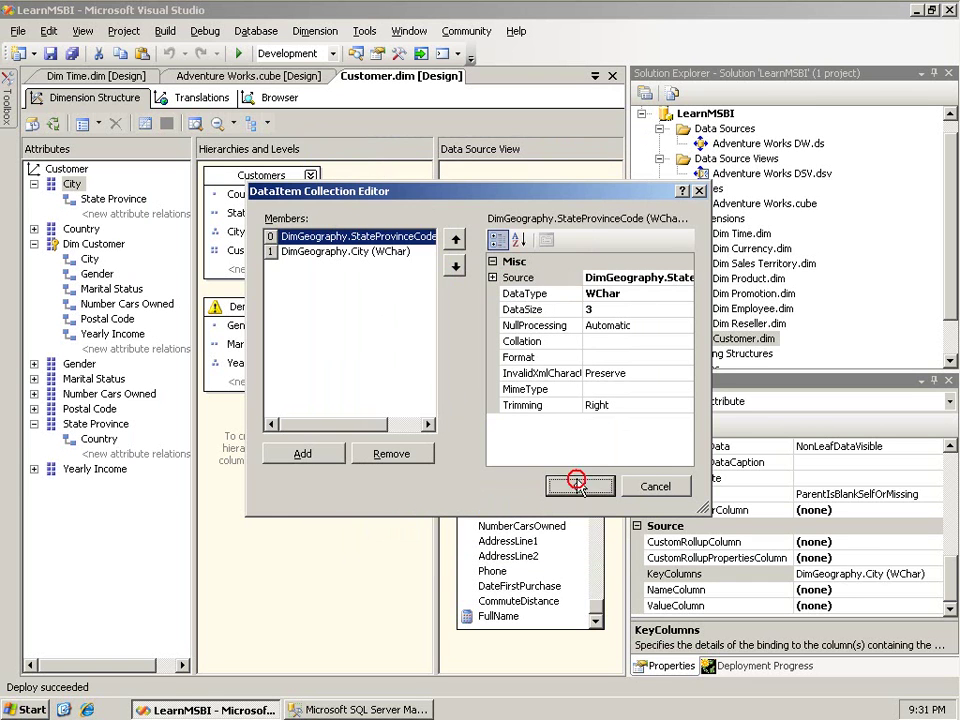
Step: Set the City attribute's NameColumn to a new column binding on City of DimGeography
left_click(938, 591)
left_click(934, 590)
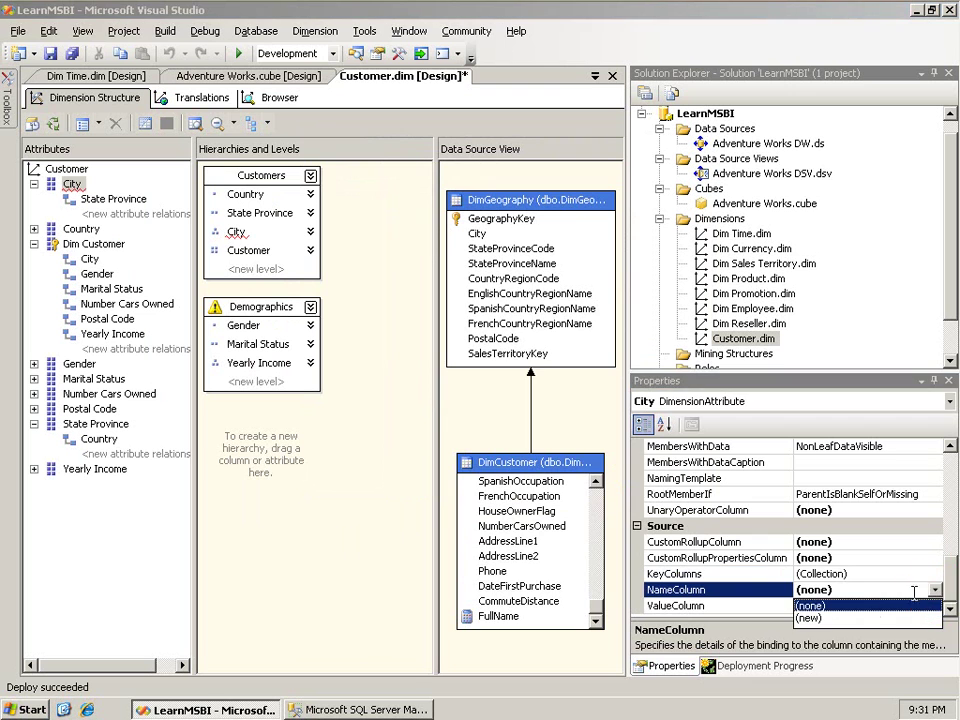
left_click(824, 618)
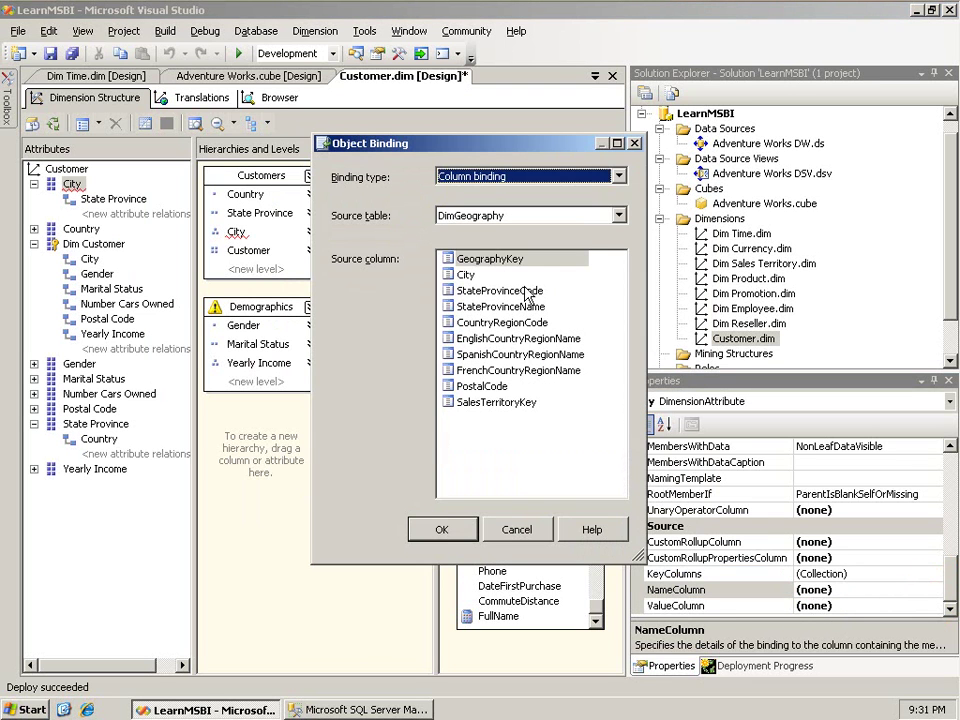
left_click(465, 274)
left_click(441, 531)
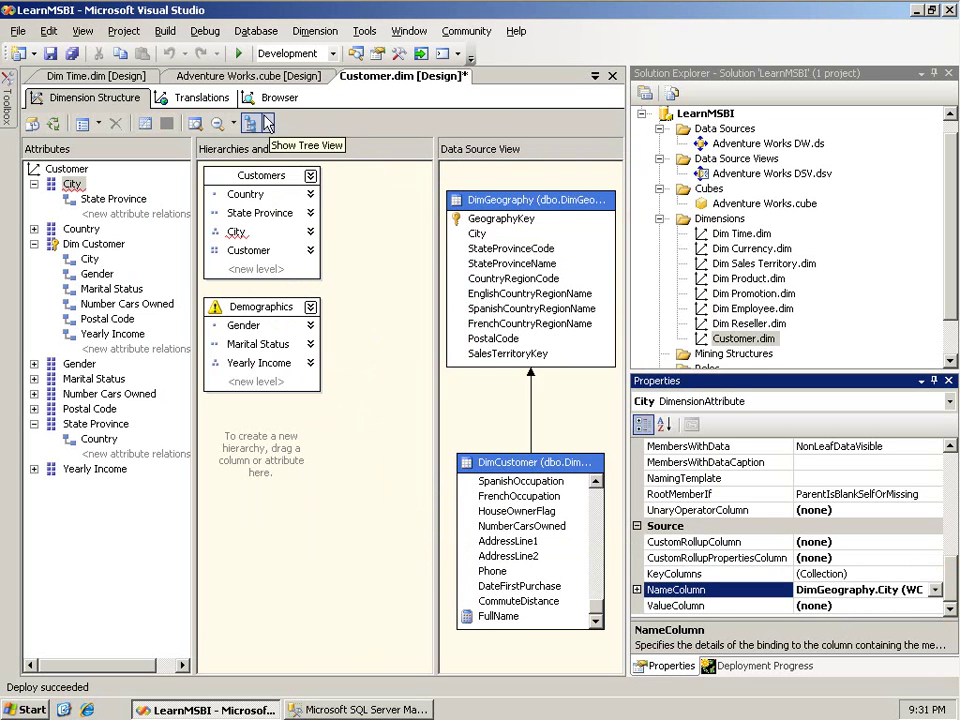
Step: Deploy the changed Customer dimension and process it with Process Full
left_click(33, 123)
left_click(566, 390)
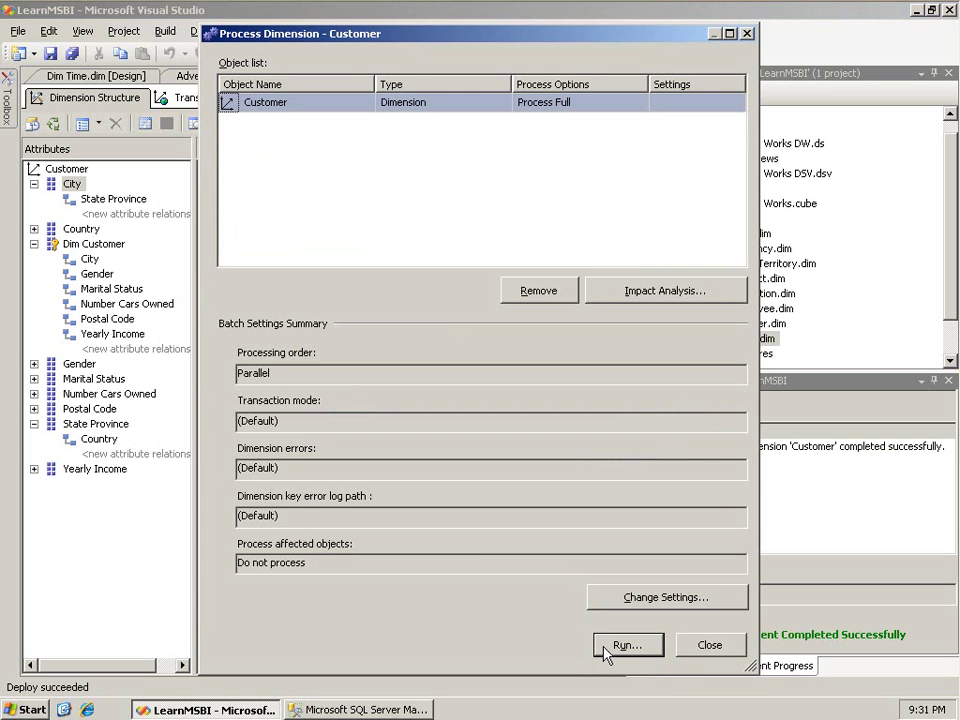
left_click(605, 650)
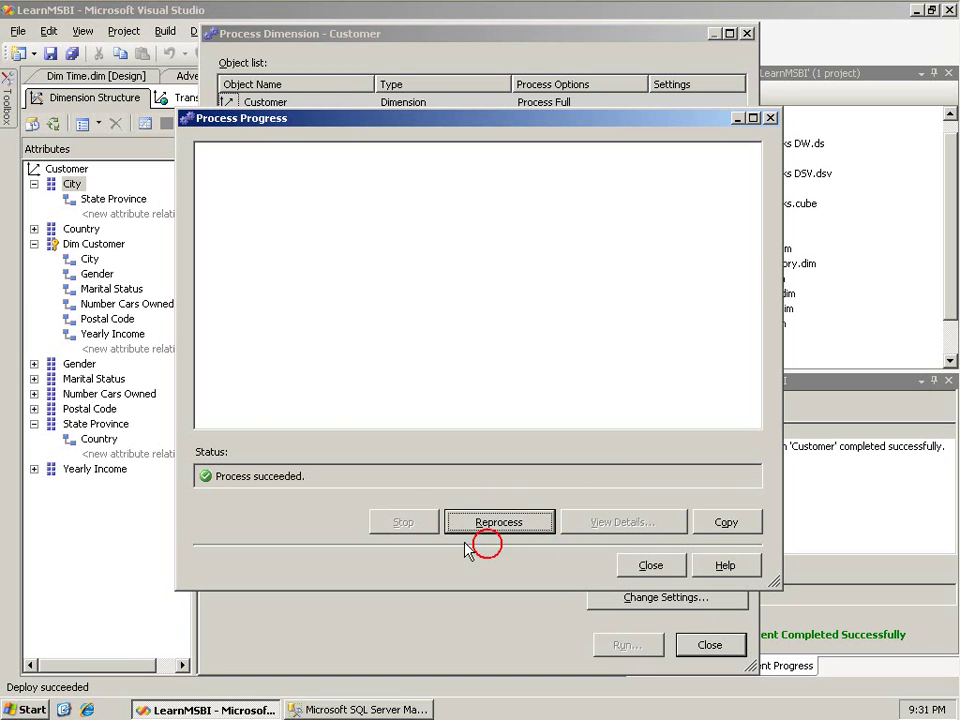
Step: Browse the refreshed Customers hierarchy and compare the Berlin members under Germany's Brandenburg and Hamburg
left_click(632, 565)
left_click(710, 644)
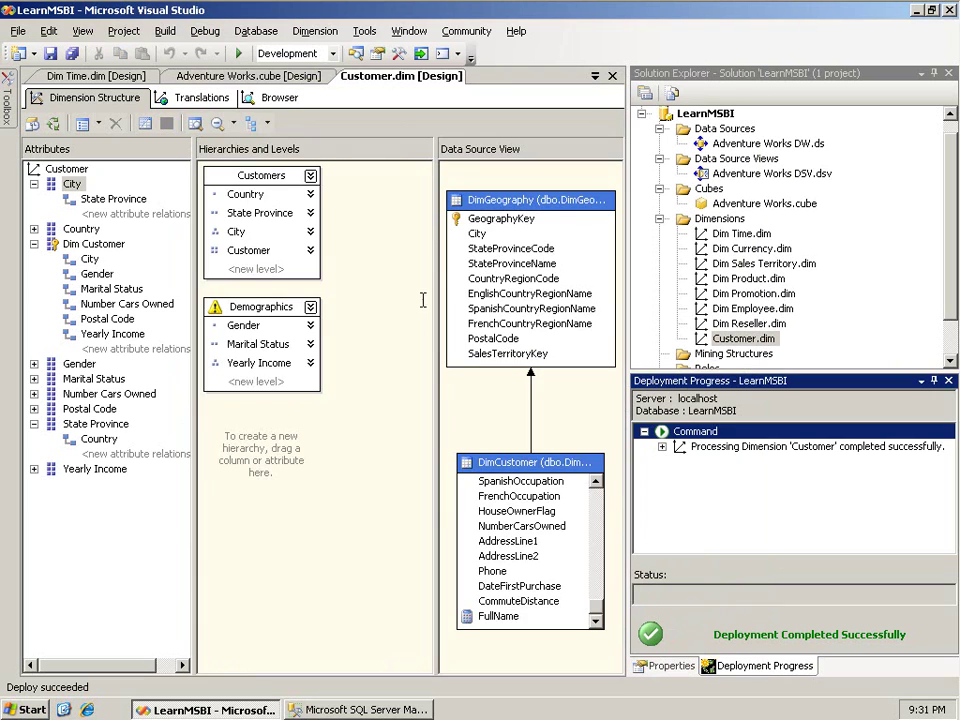
left_click(244, 103)
left_click(33, 123)
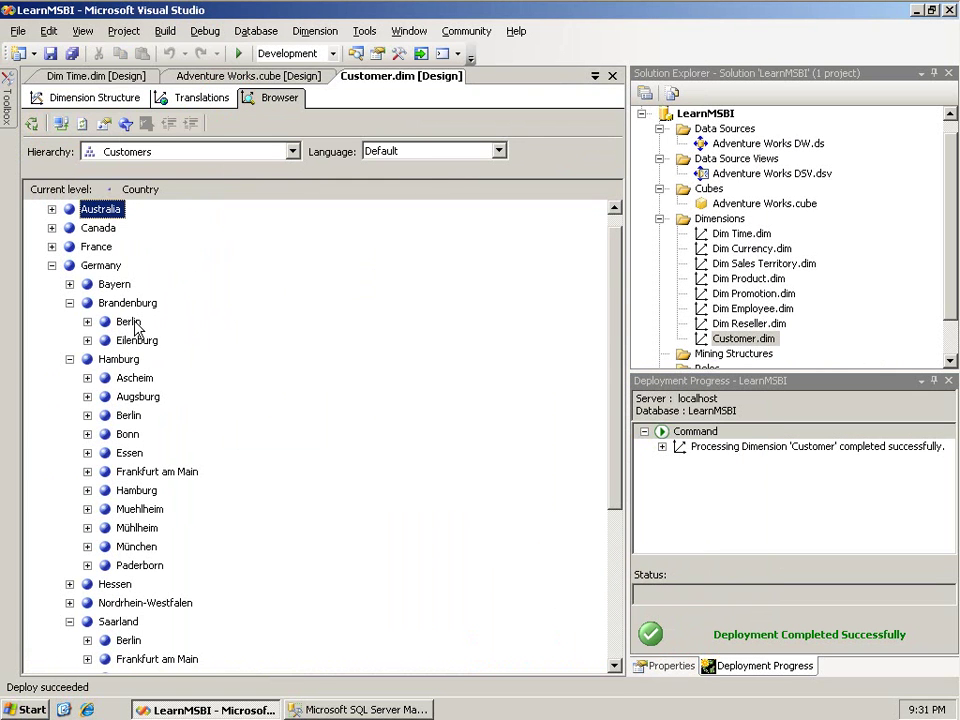
left_click(130, 322)
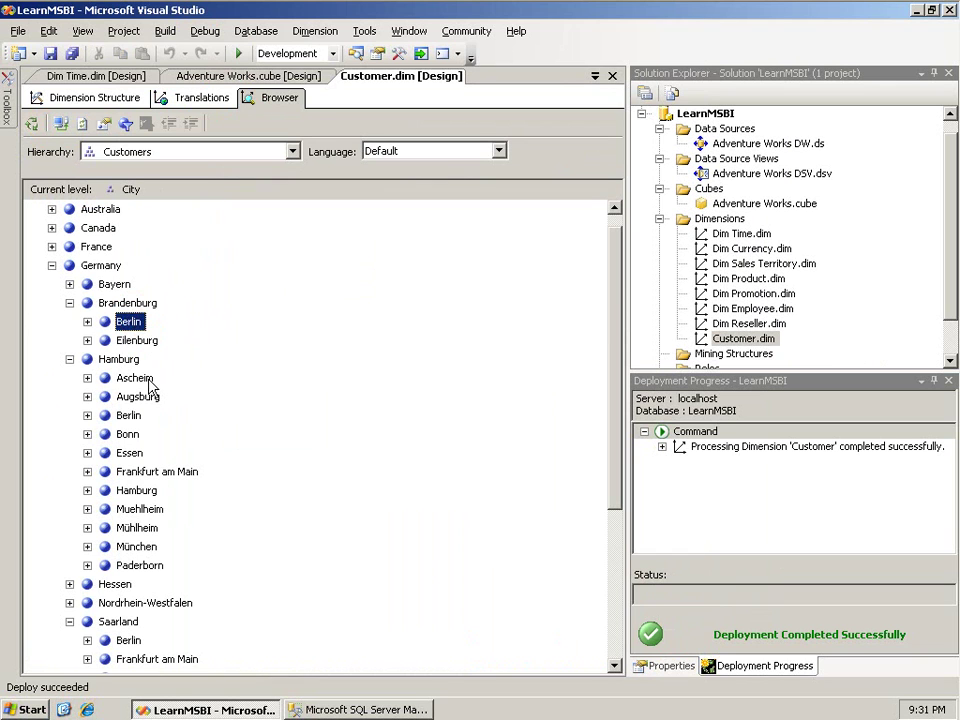
left_click(130, 416)
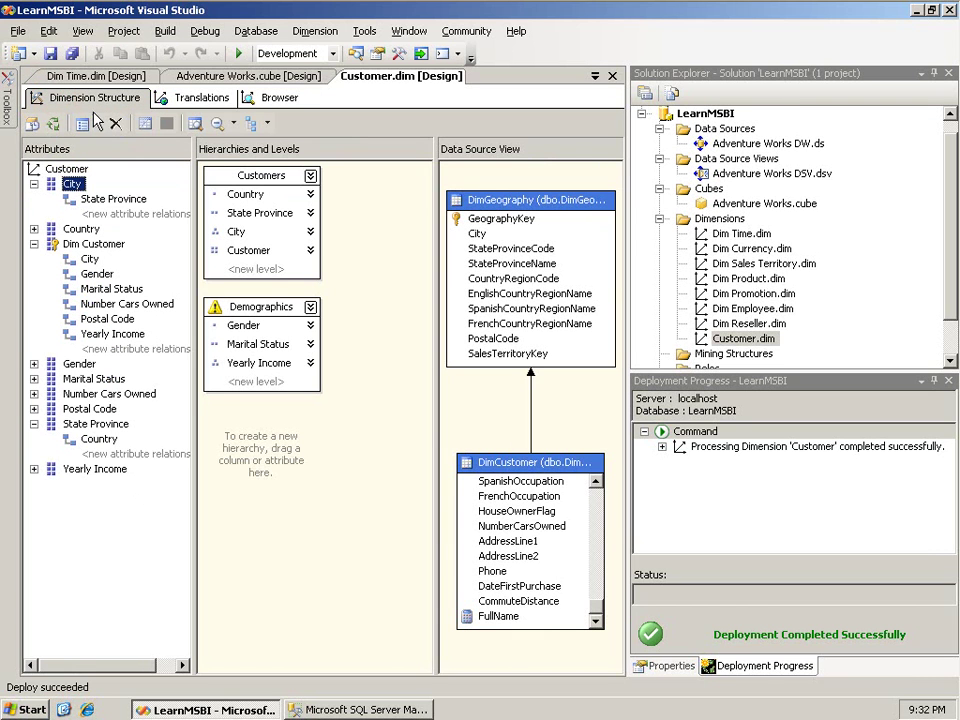
Step: Process the Customer dimension again with the Process Update option
left_click(33, 123)
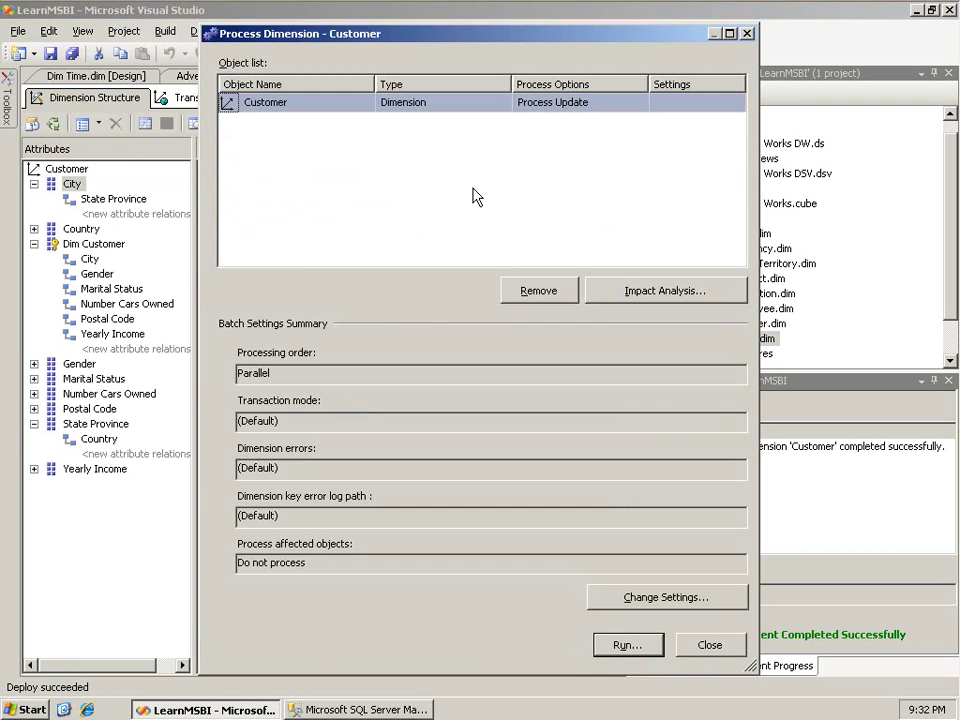
left_click(606, 646)
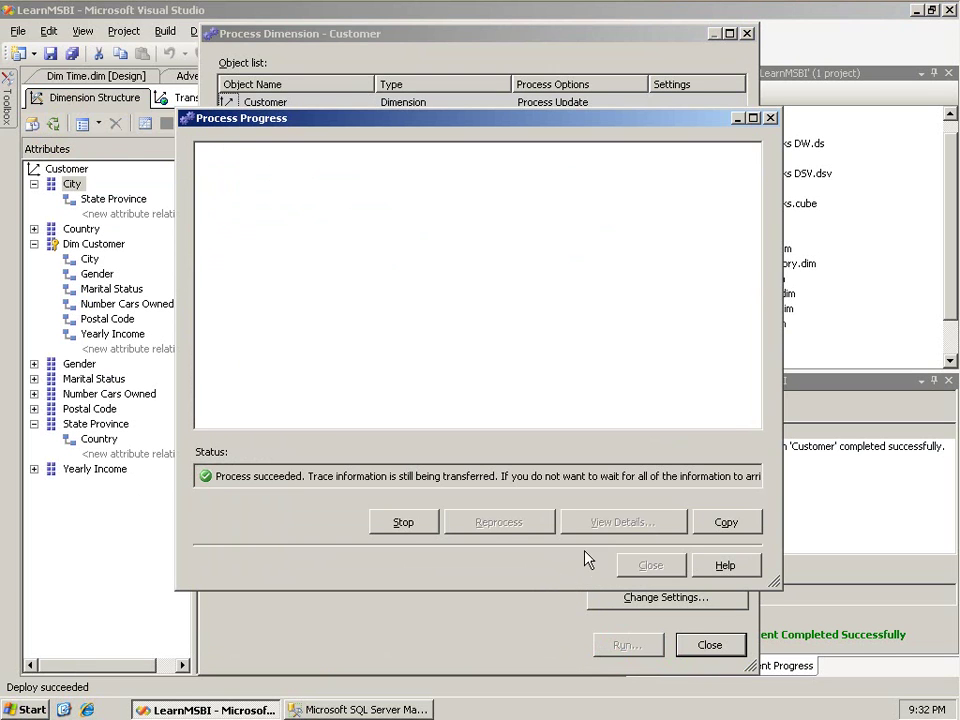
left_click(412, 522)
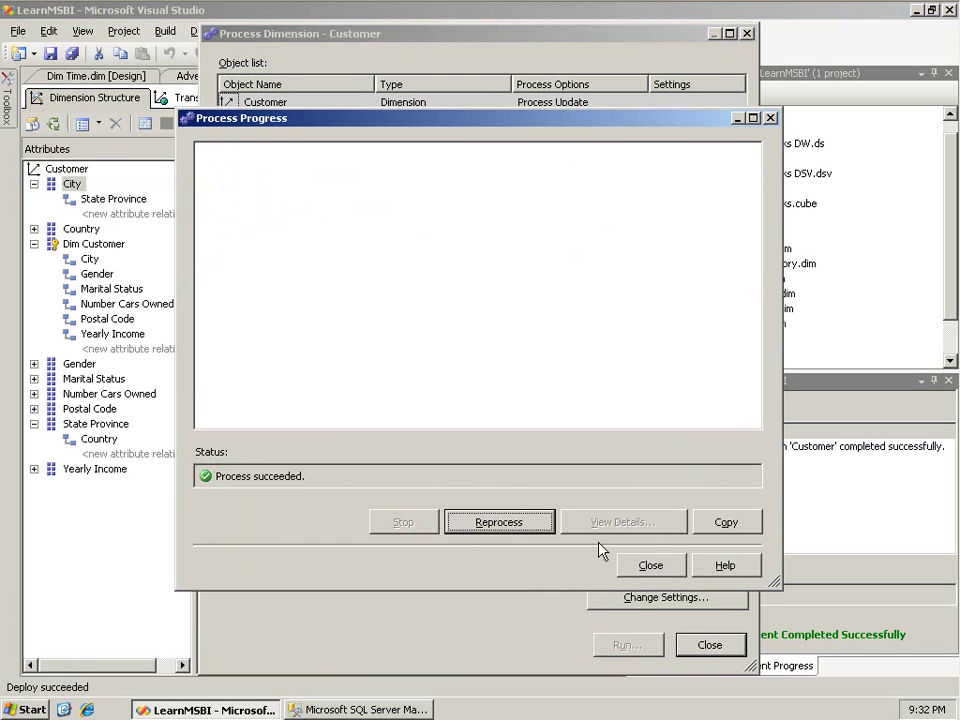
left_click(648, 565)
left_click(708, 645)
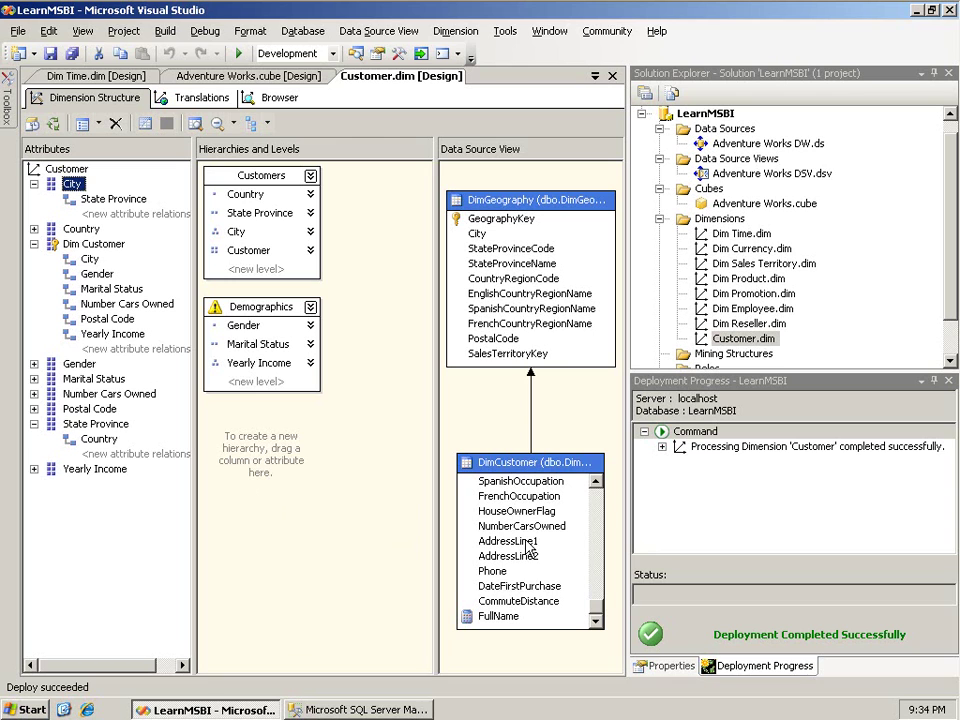
Step: Add the Phone column of the DimCustomer table as an attribute of the Customer dimension
left_click(597, 549)
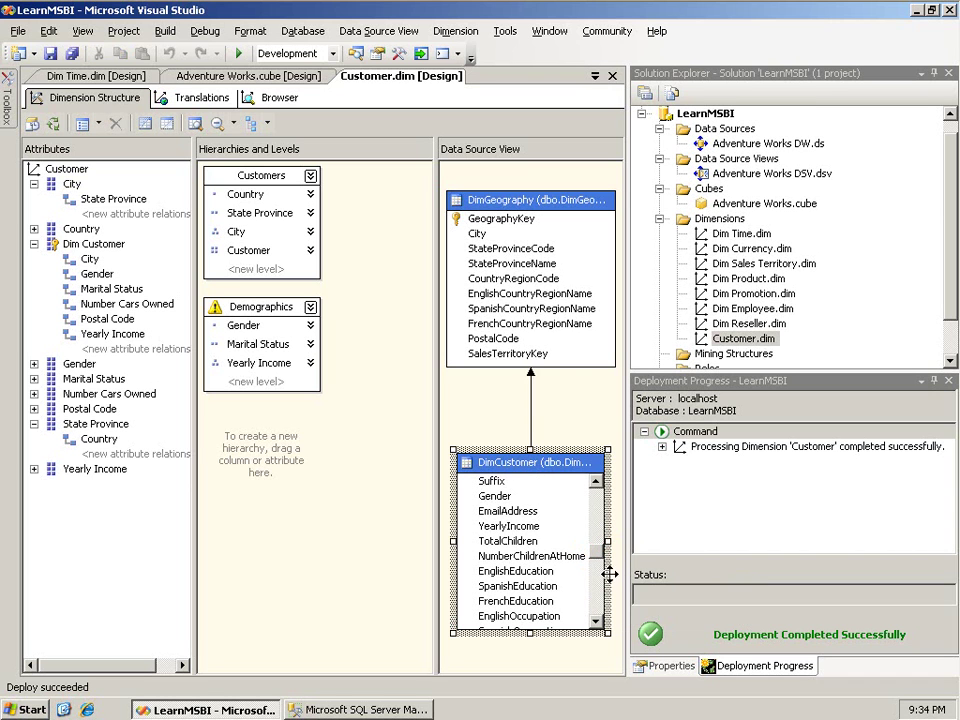
left_click(599, 623)
left_click(599, 623)
left_click(599, 623)
left_click(599, 623)
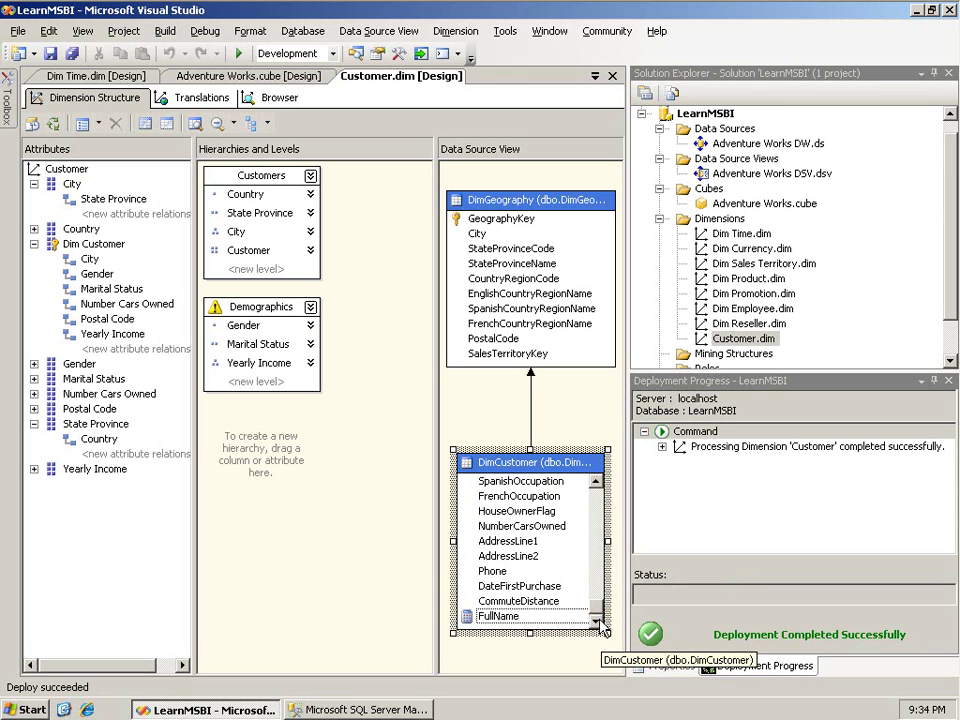
left_click(516, 572)
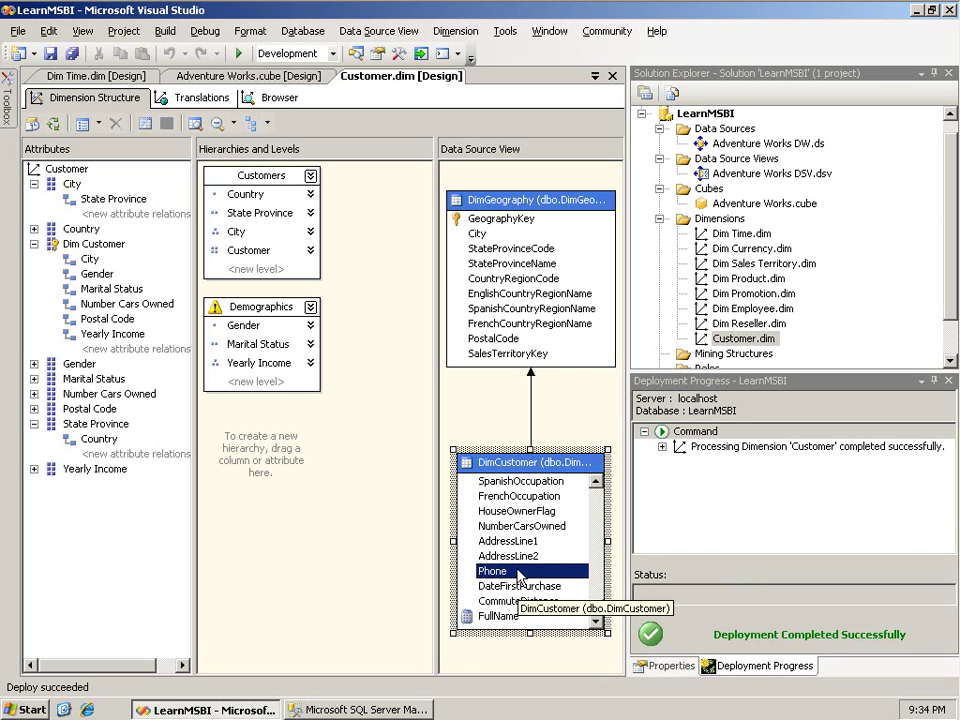
left_click_drag(518, 575, 105, 542)
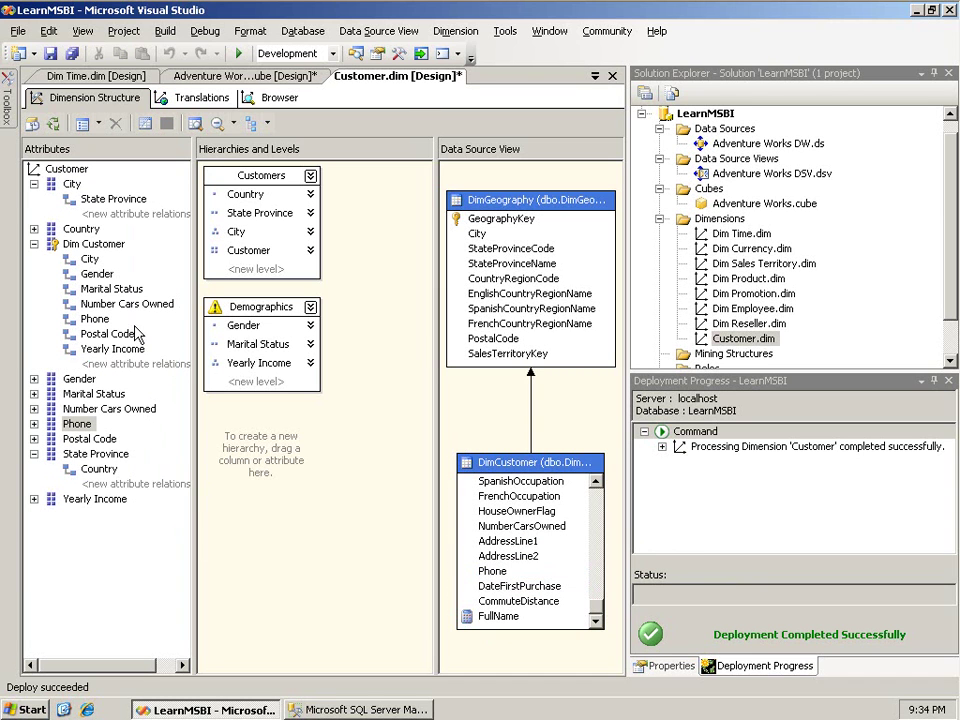
Step: Collapse the City and State Province attributes, and show the advanced properties of the Phone attribute
left_click(34, 184)
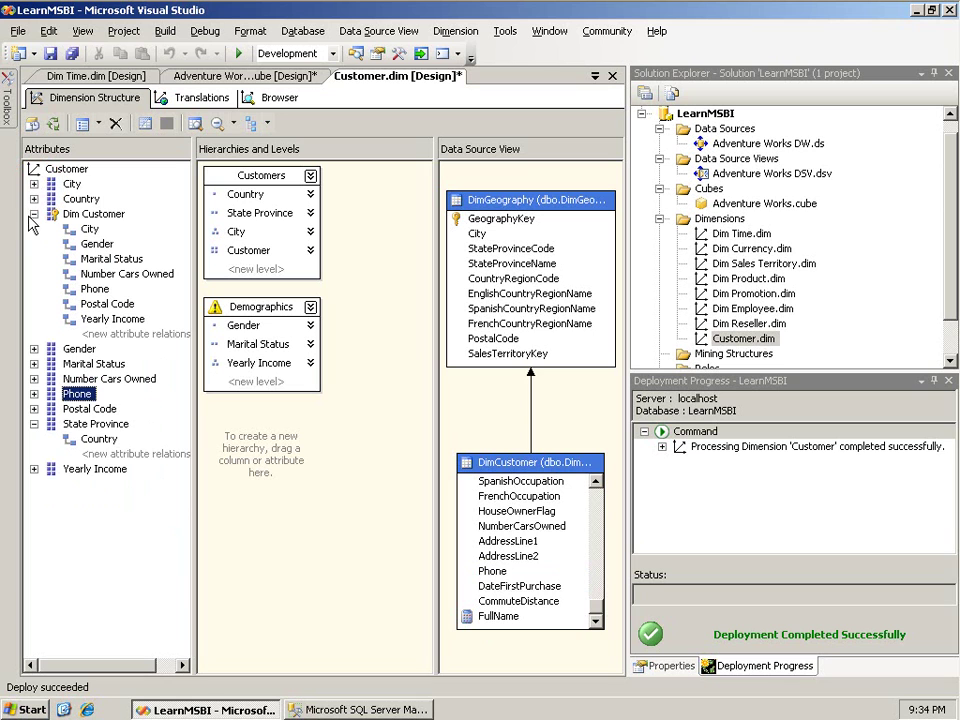
left_click(34, 424)
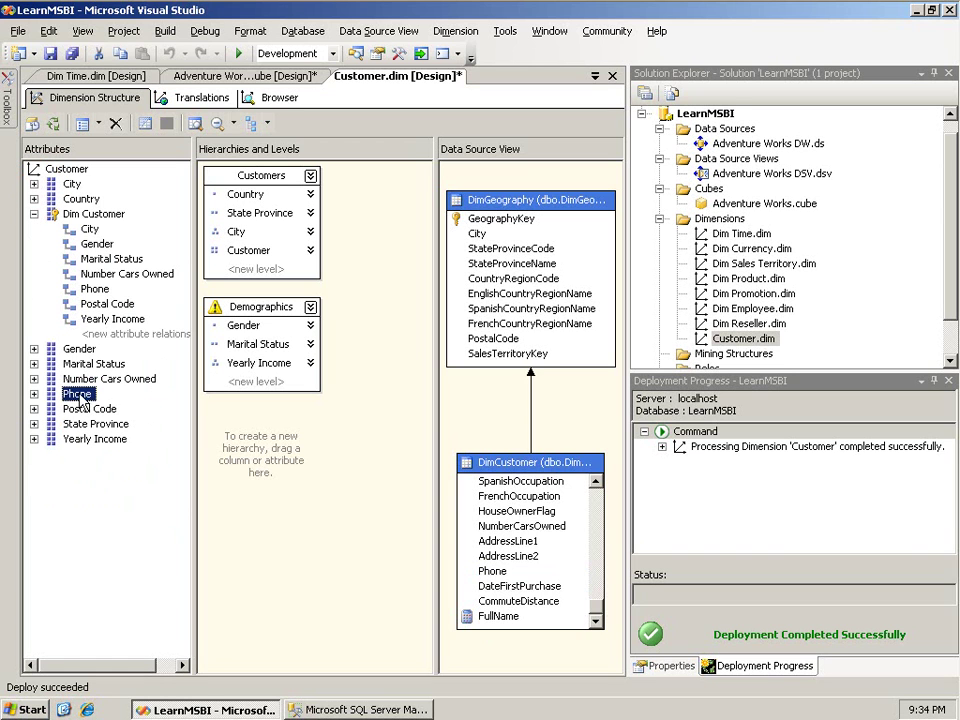
left_click(99, 290)
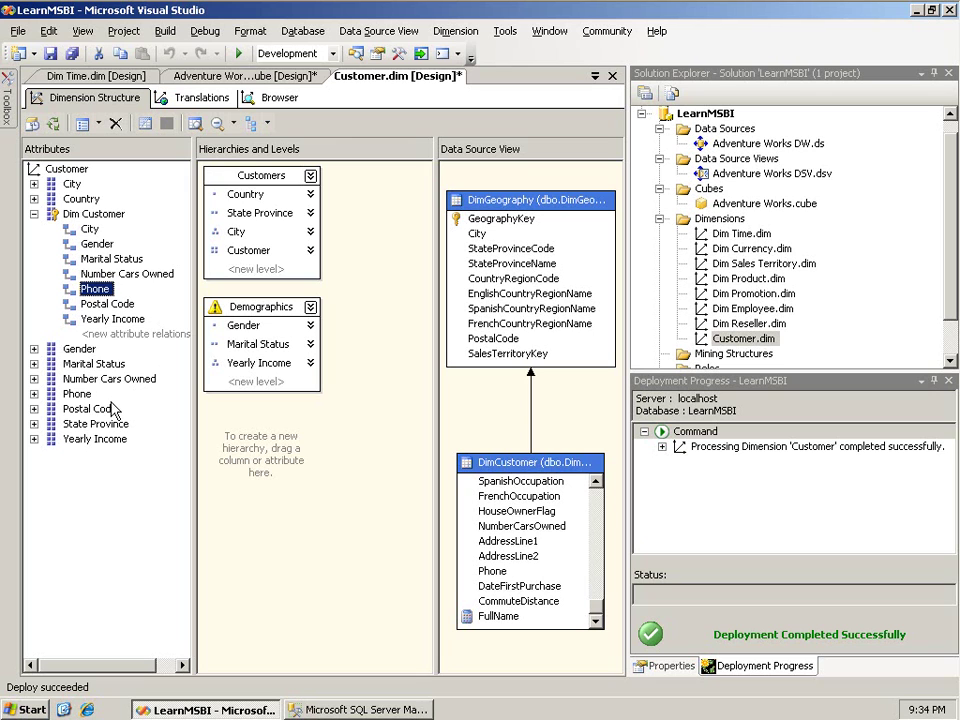
left_click(78, 394)
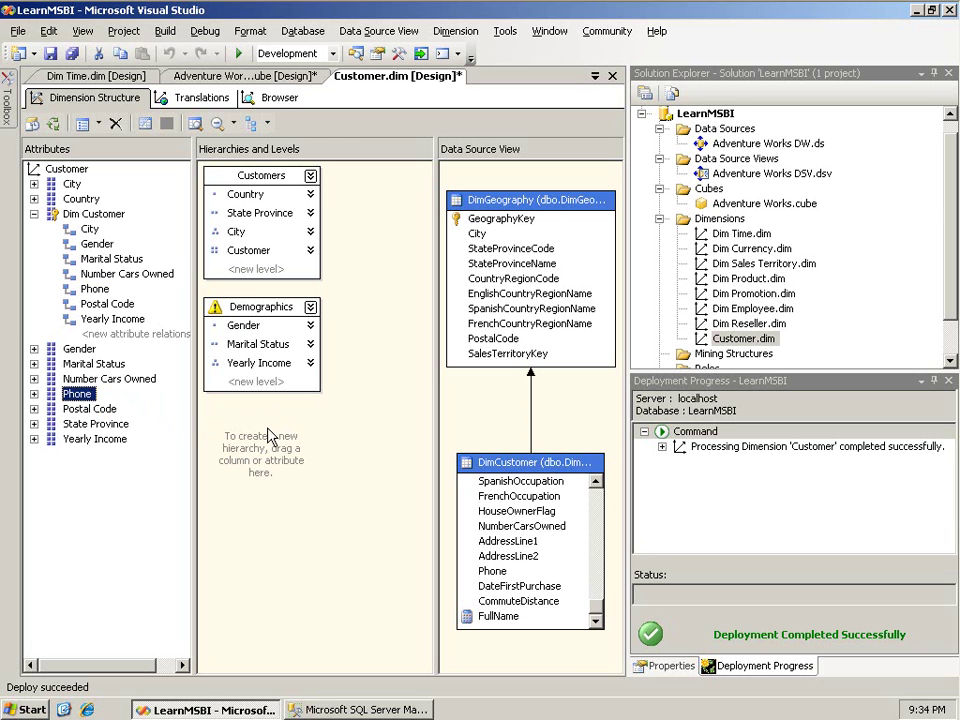
left_click(672, 666)
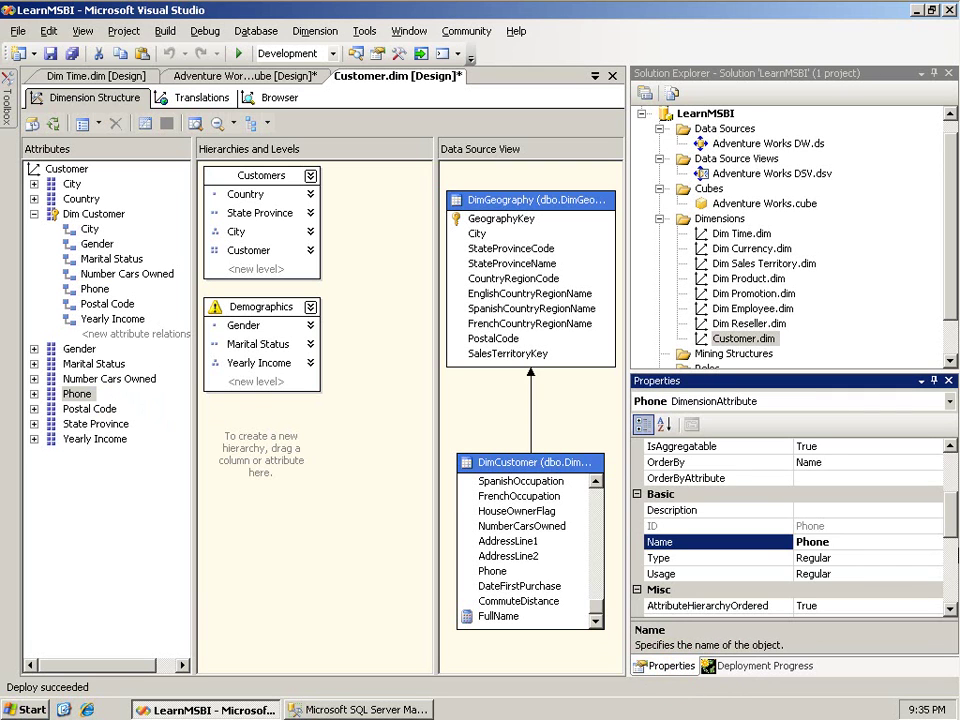
scroll(955, 468, "up", 1)
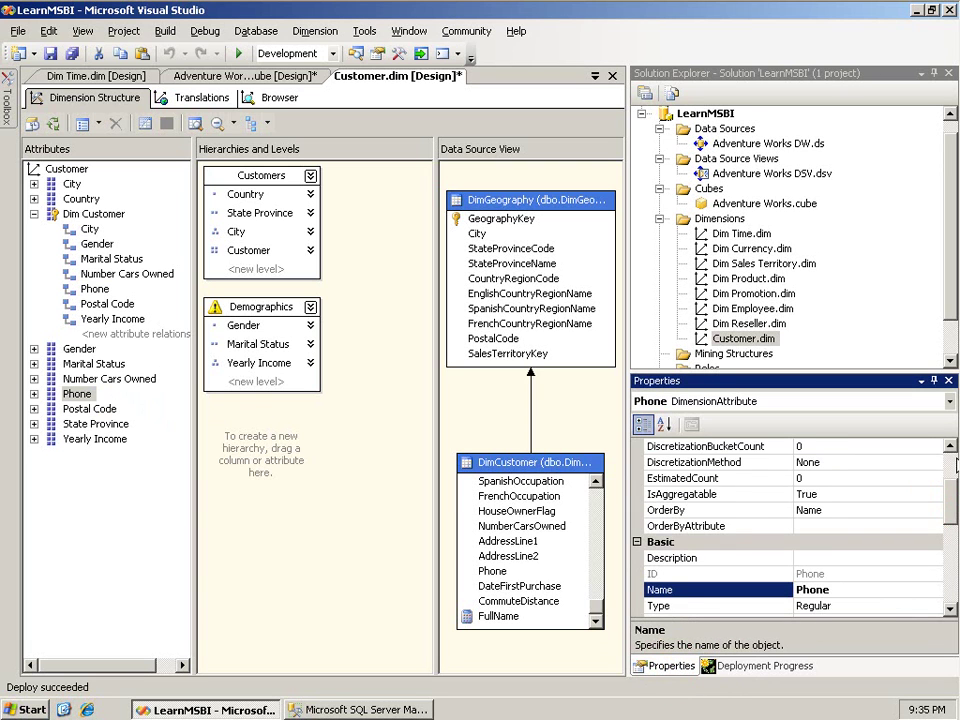
scroll(955, 468, "up", 2)
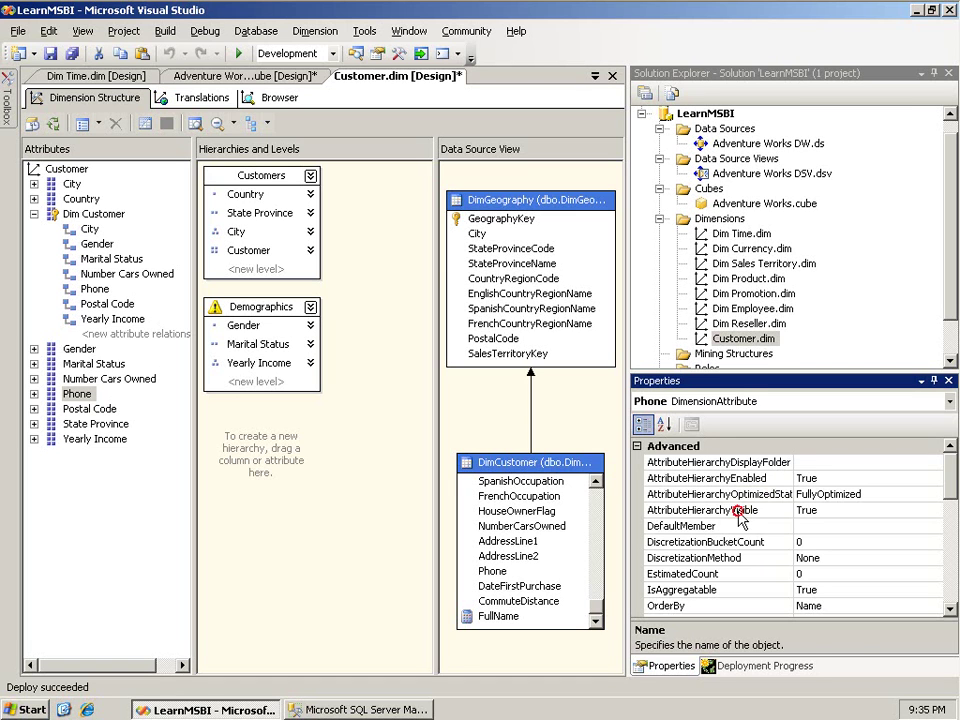
Step: Try setting the Phone attribute's AttributeHierarchyVisible to False, and restore it to True
left_click(684, 511)
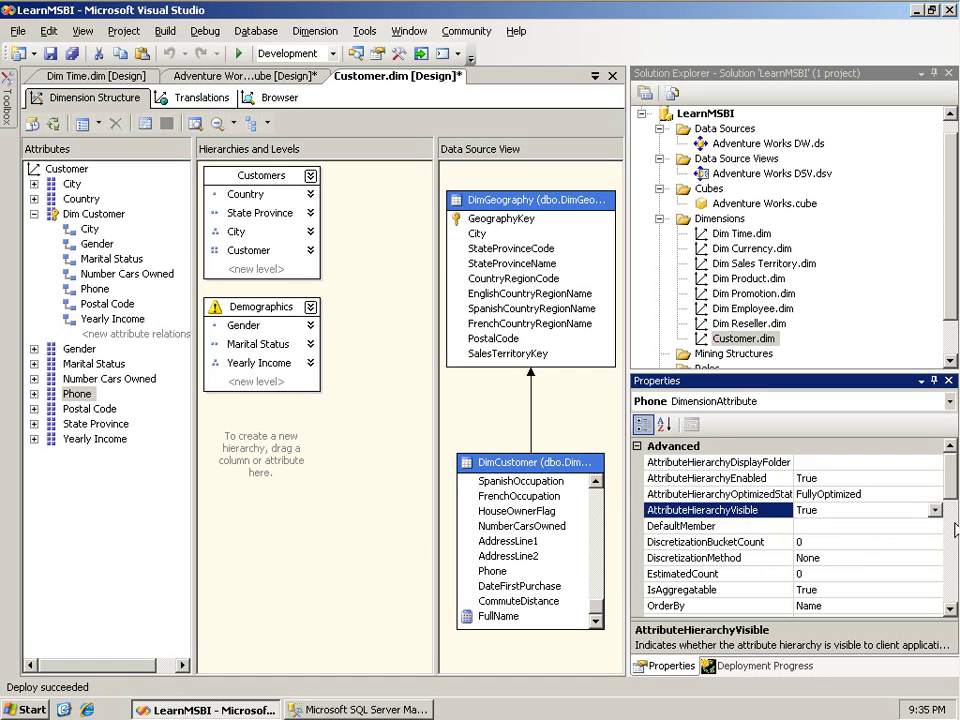
left_click(932, 510)
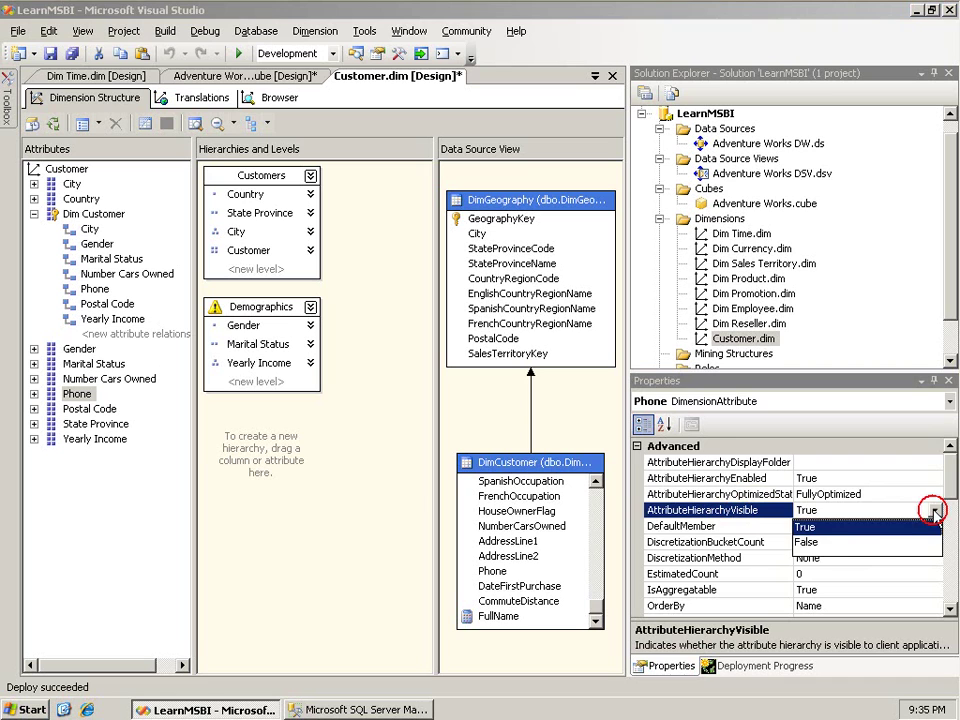
left_click(866, 541)
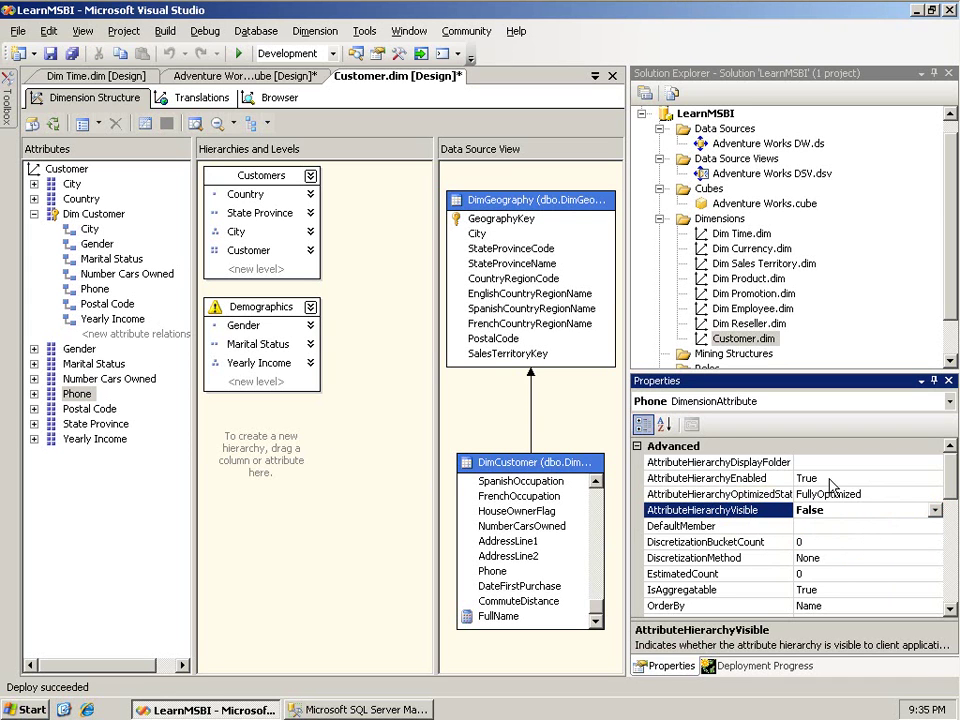
left_click(934, 510)
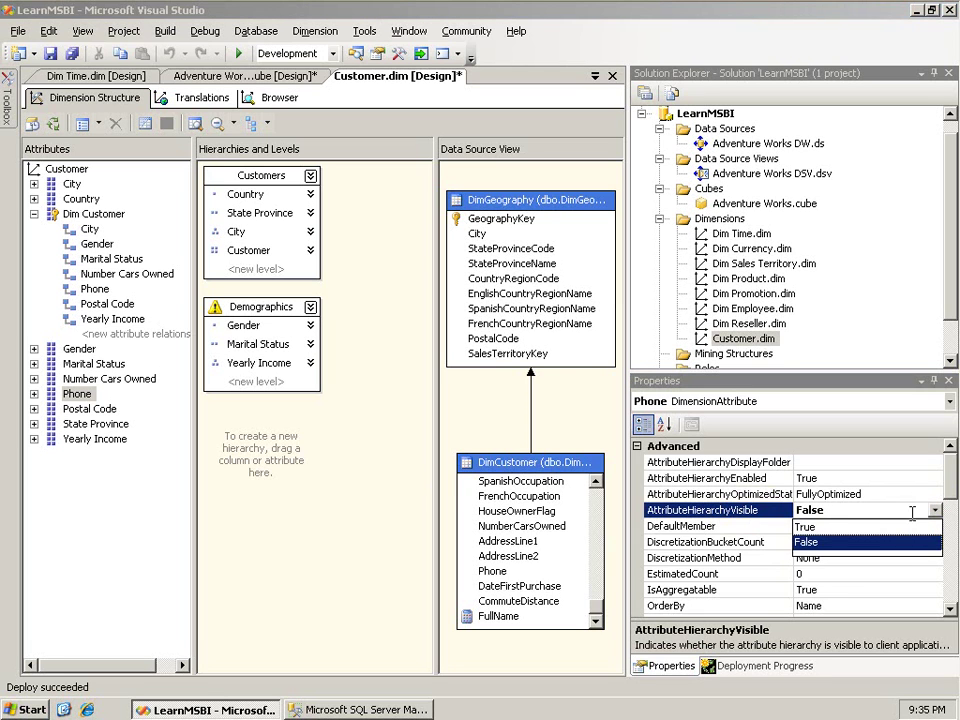
left_click(843, 526)
Step: Set the Phone attribute's AttributeHierarchyEnabled to False
left_click(898, 478)
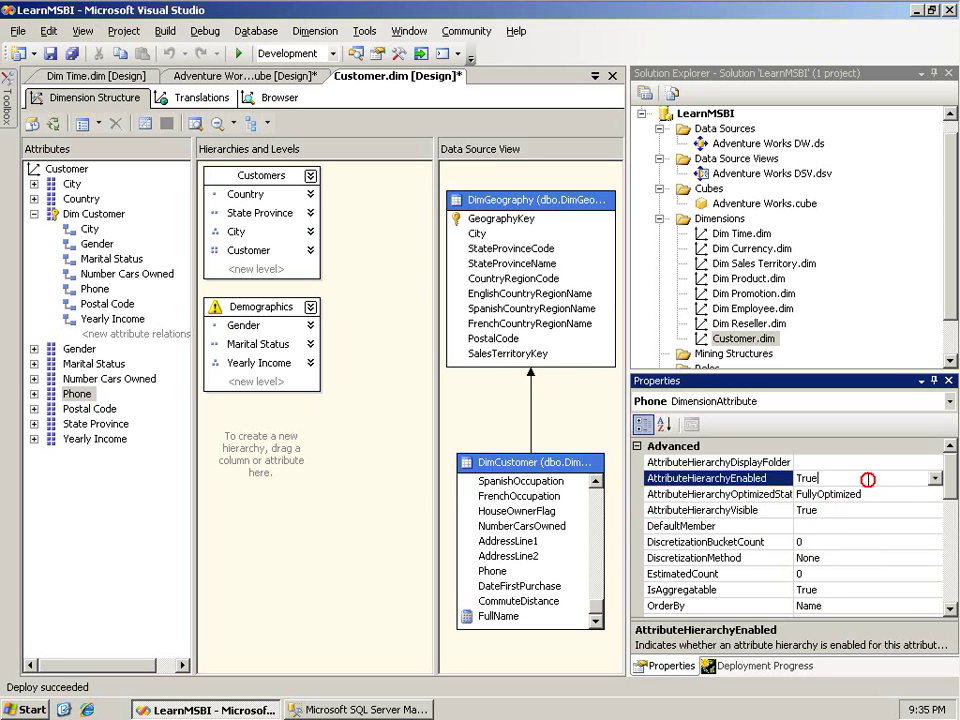
left_click(934, 478)
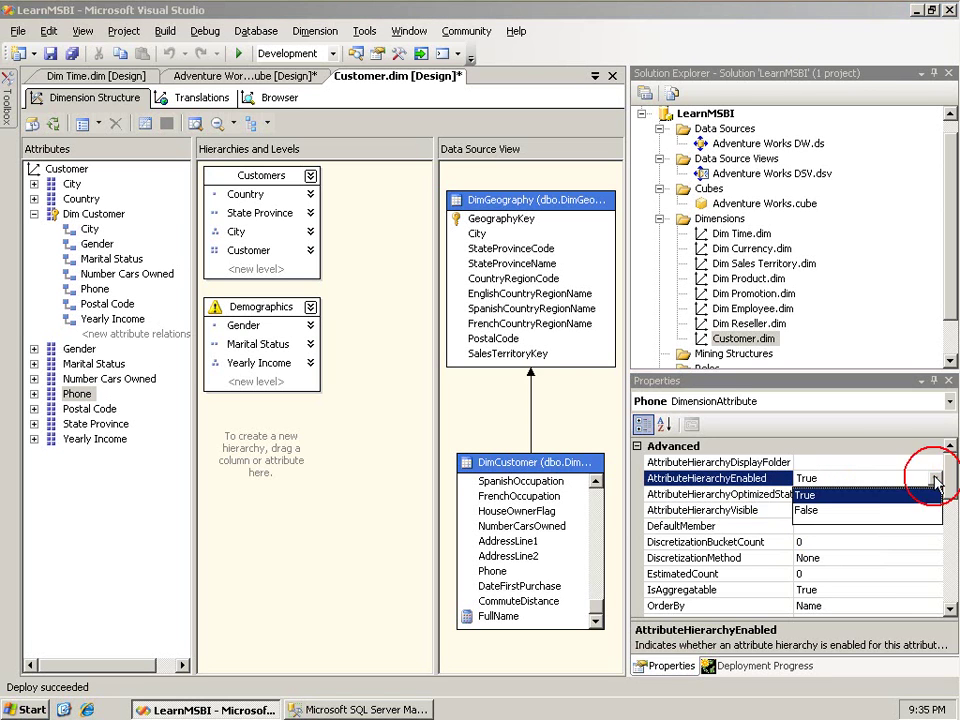
left_click(843, 511)
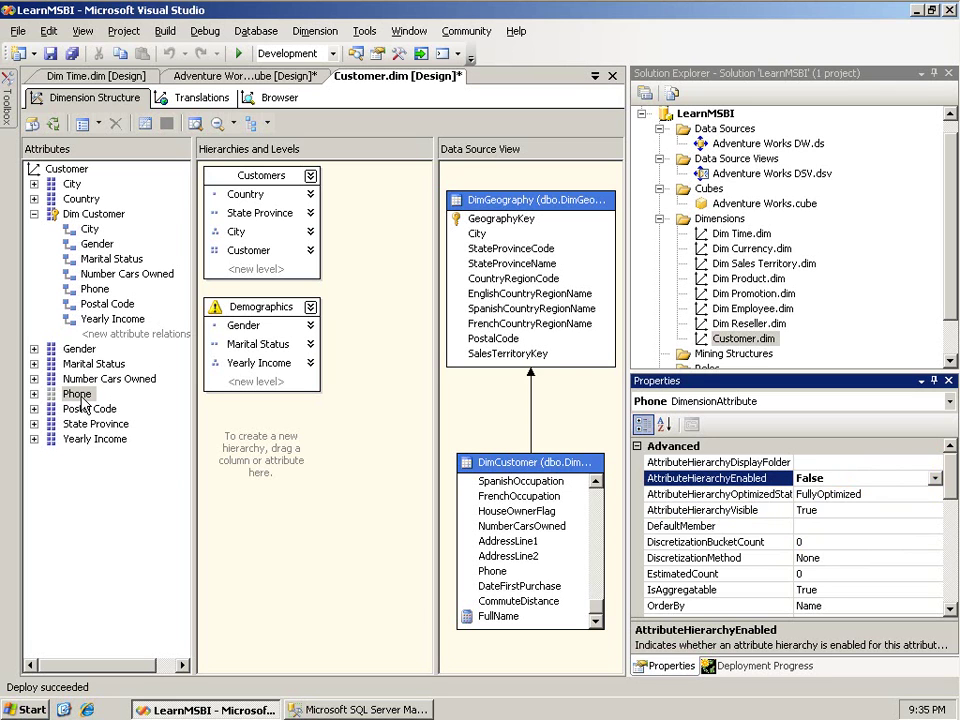
Step: Try to build a new user hierarchy from the Phone attribute, check its error, and delete that hierarchy
left_click_drag(85, 403, 355, 515)
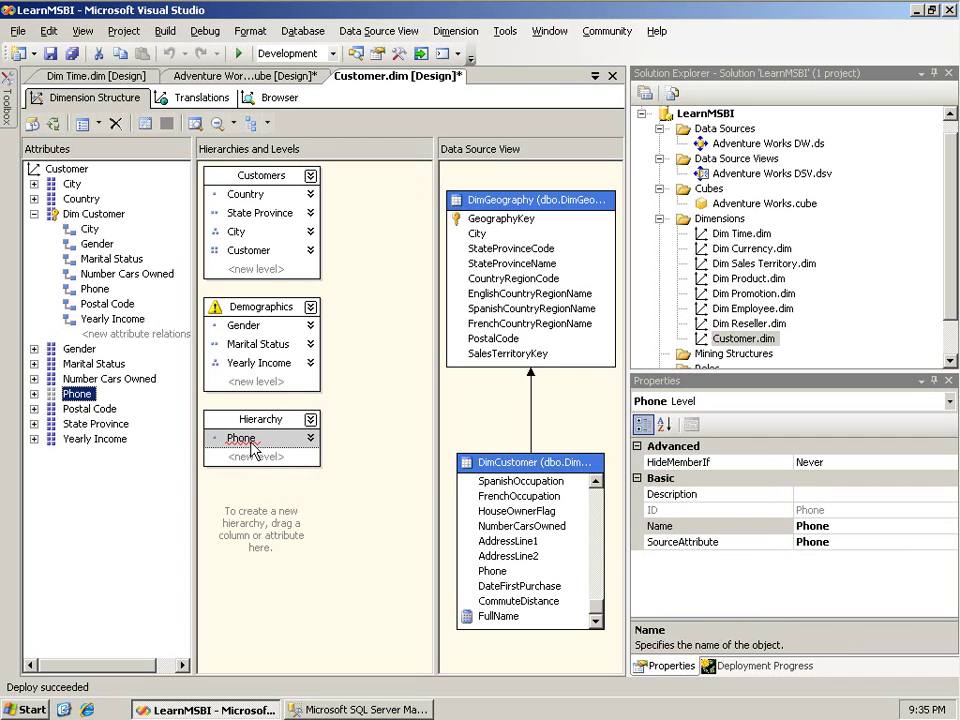
mouse_move(253, 448)
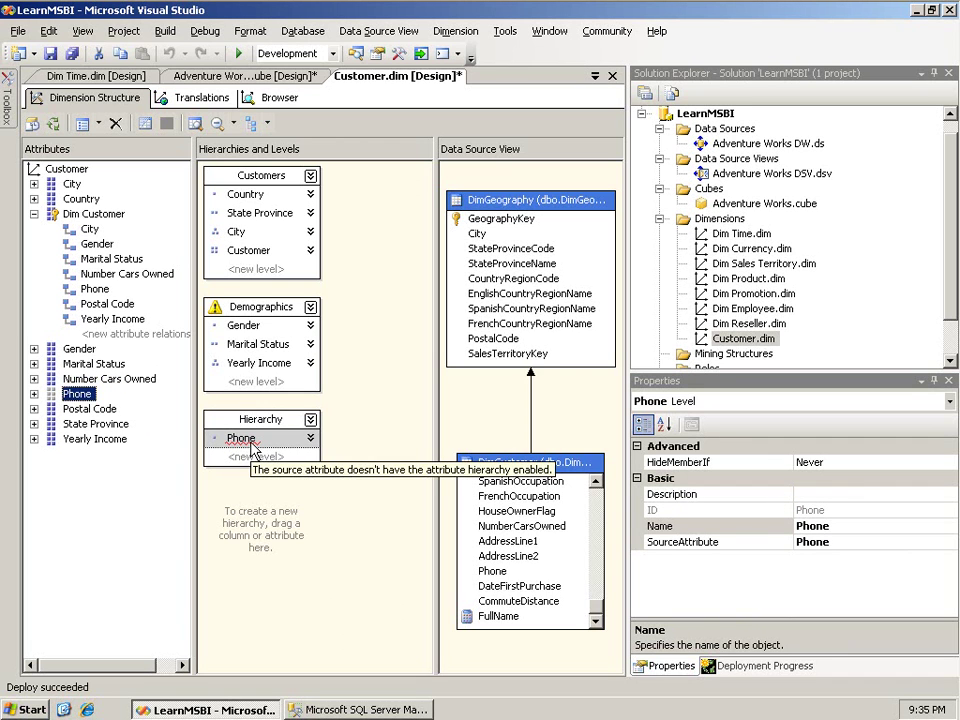
left_click(254, 439)
right_click(262, 436)
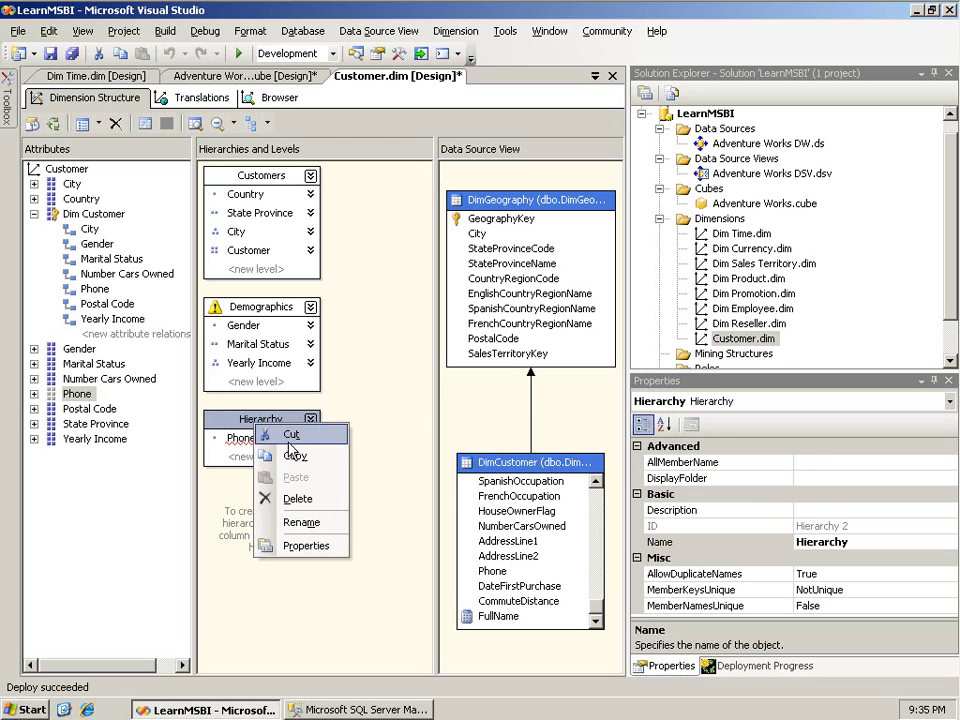
left_click(287, 448)
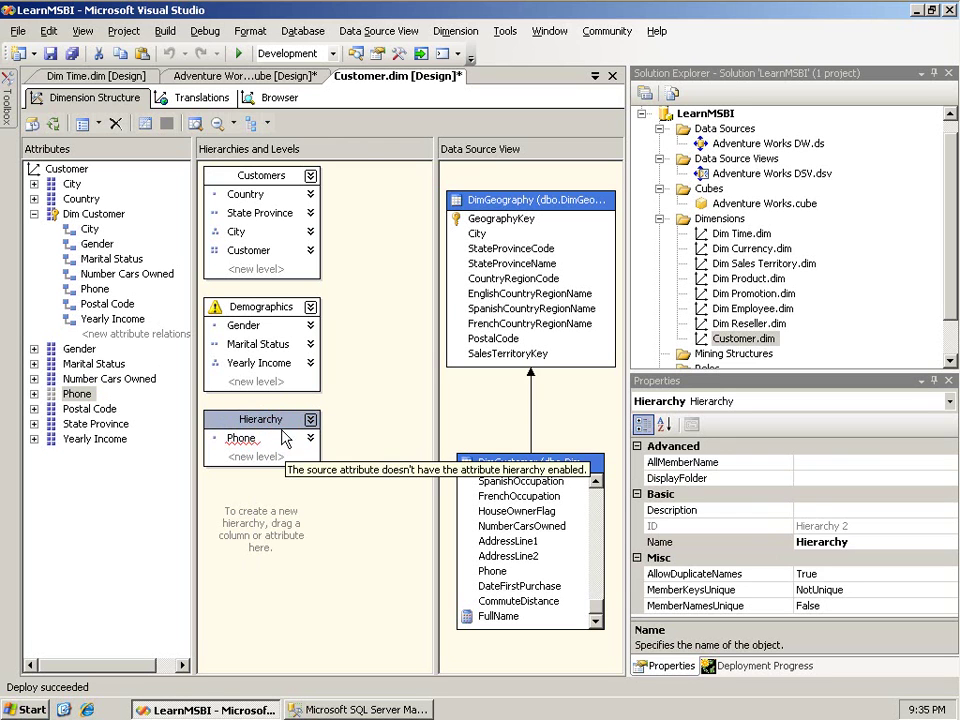
right_click(272, 437)
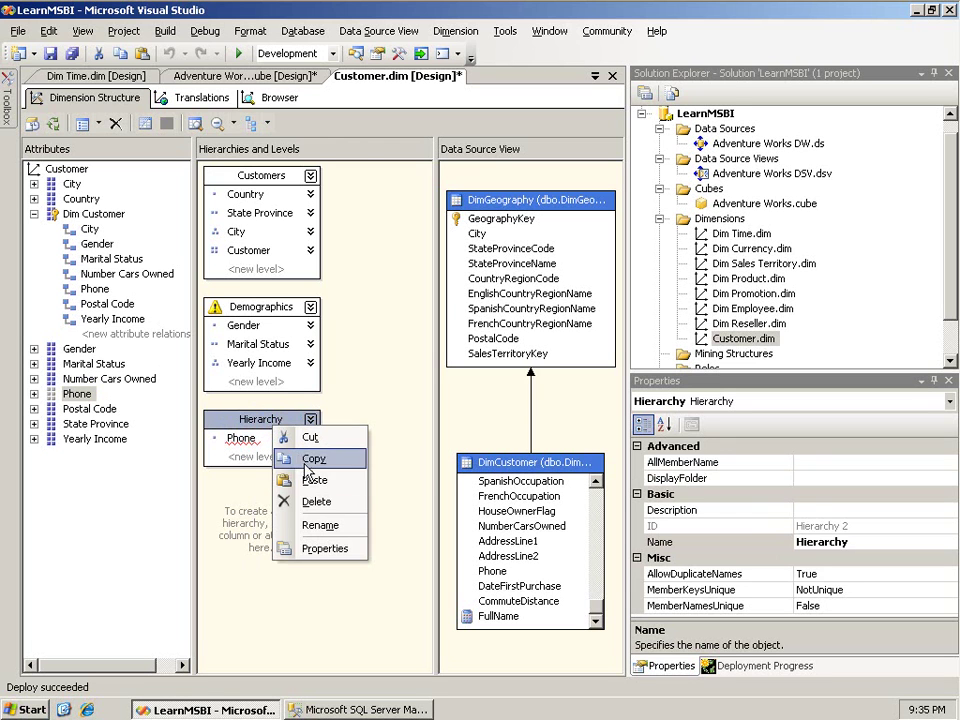
left_click(300, 500)
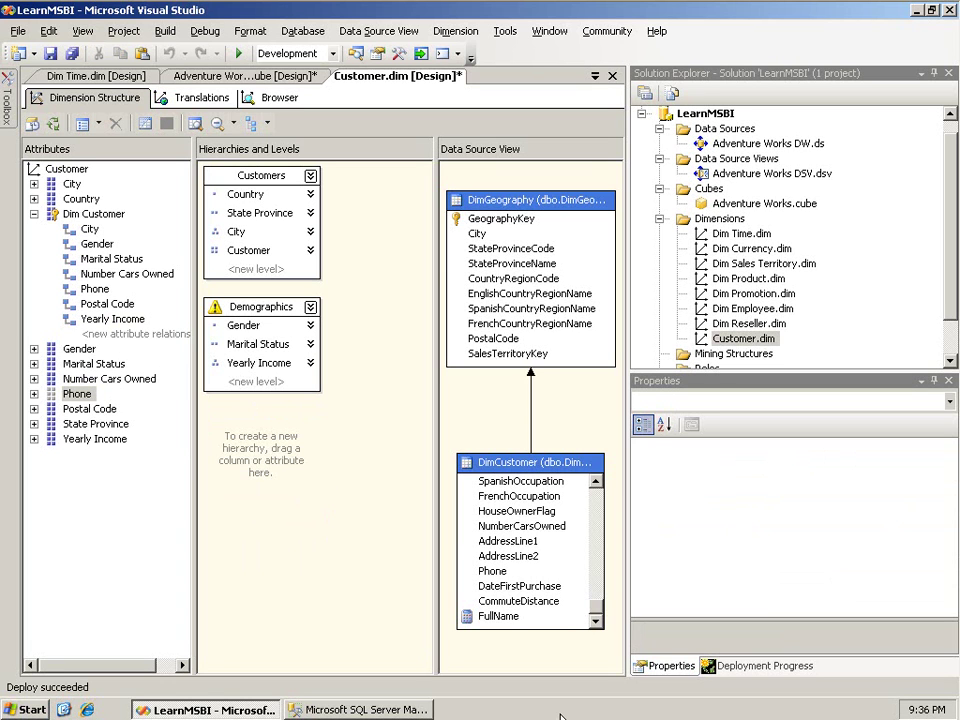
Step: Display the properties of the Phone attribute again
left_click(670, 666)
left_click(712, 666)
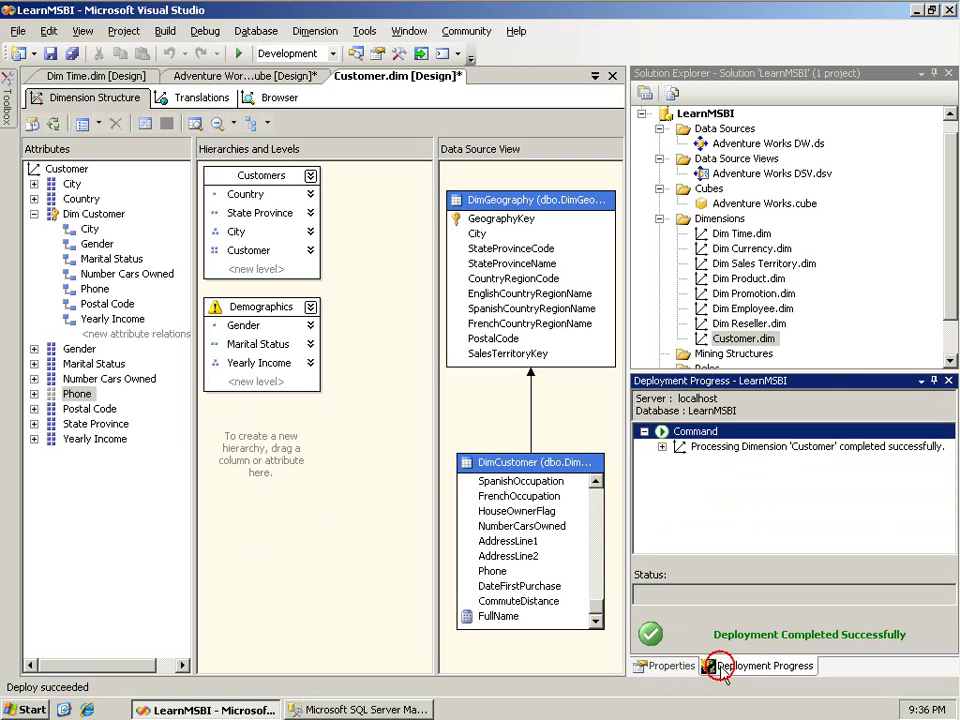
left_click(662, 667)
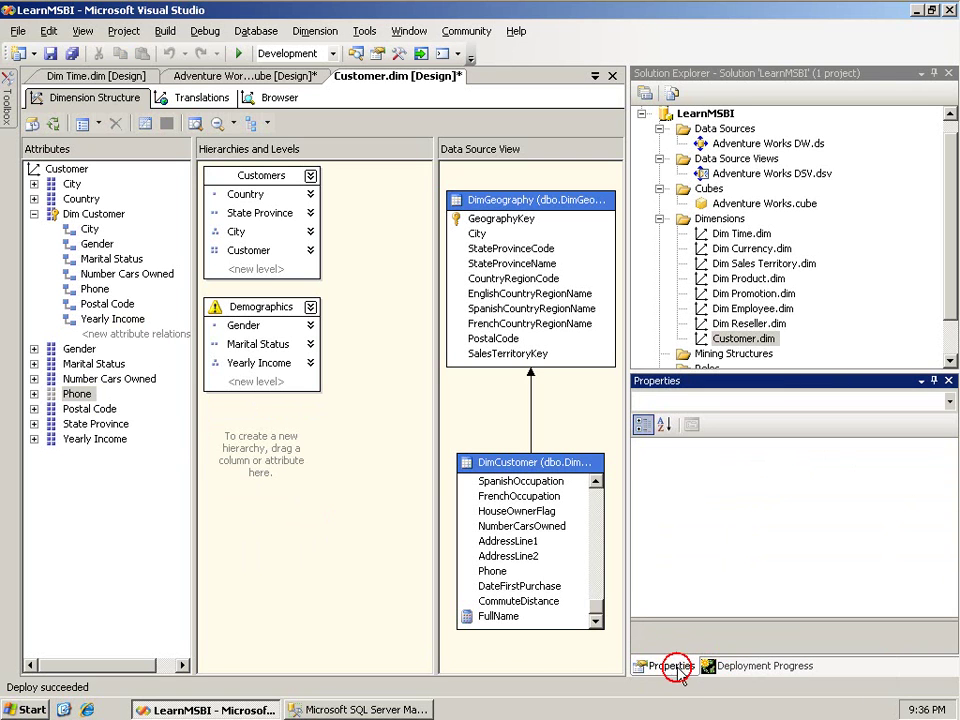
left_click(69, 395)
left_click(72, 394)
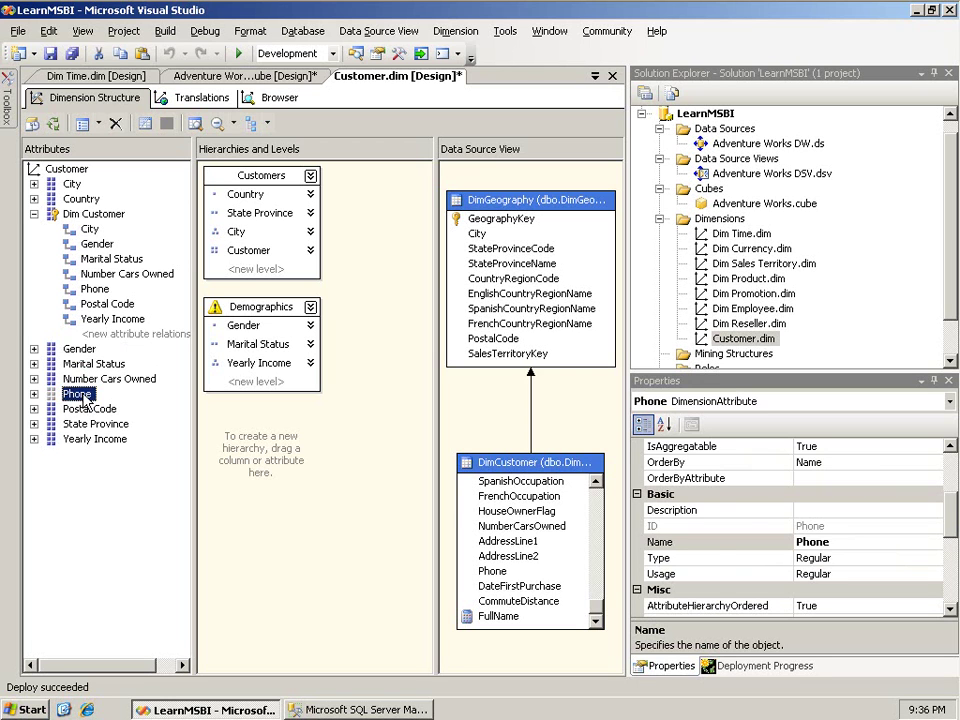
Step: Review the Phone attribute's AttributeHierarchyEnabled property and deploy the solution with the updated Customer dimension
left_click(948, 468)
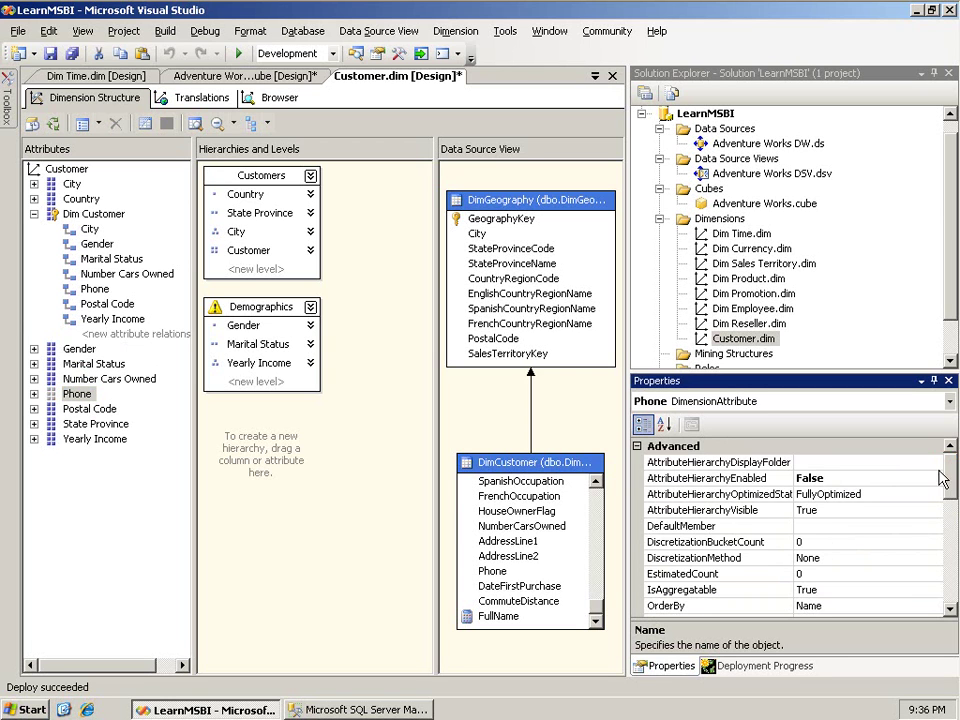
left_click(726, 481)
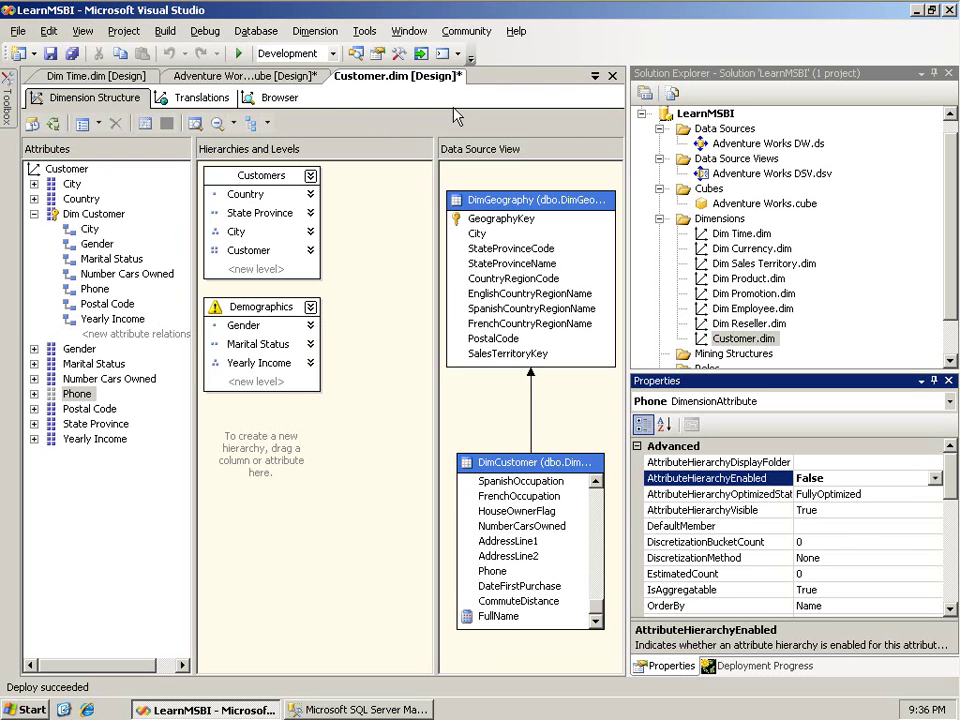
left_click(123, 31)
mouse_move(99, 36)
mouse_move(163, 38)
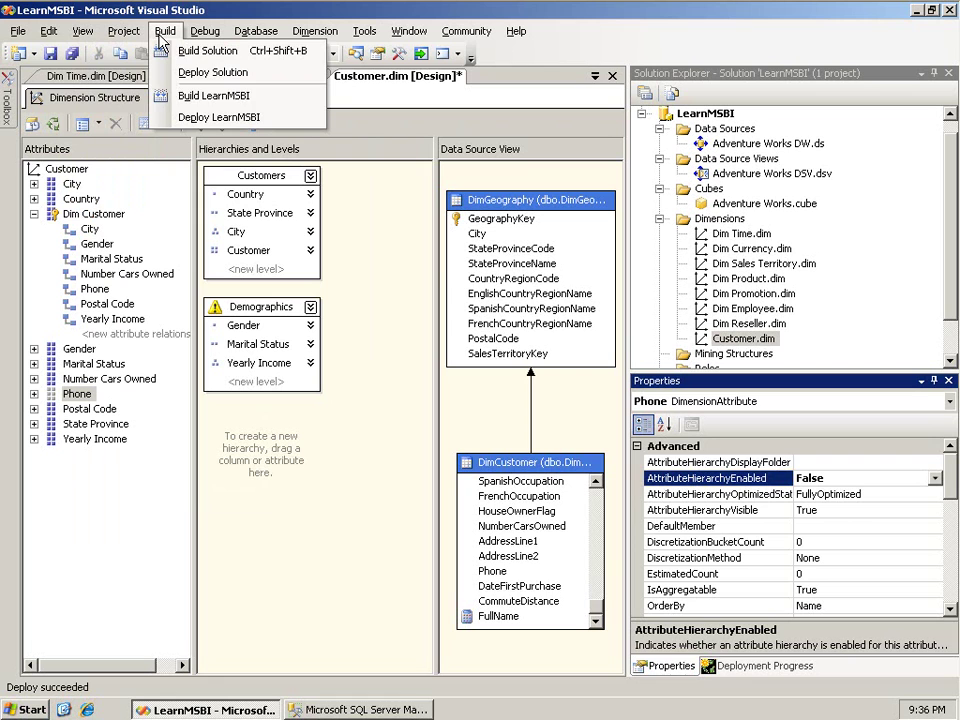
left_click(222, 72)
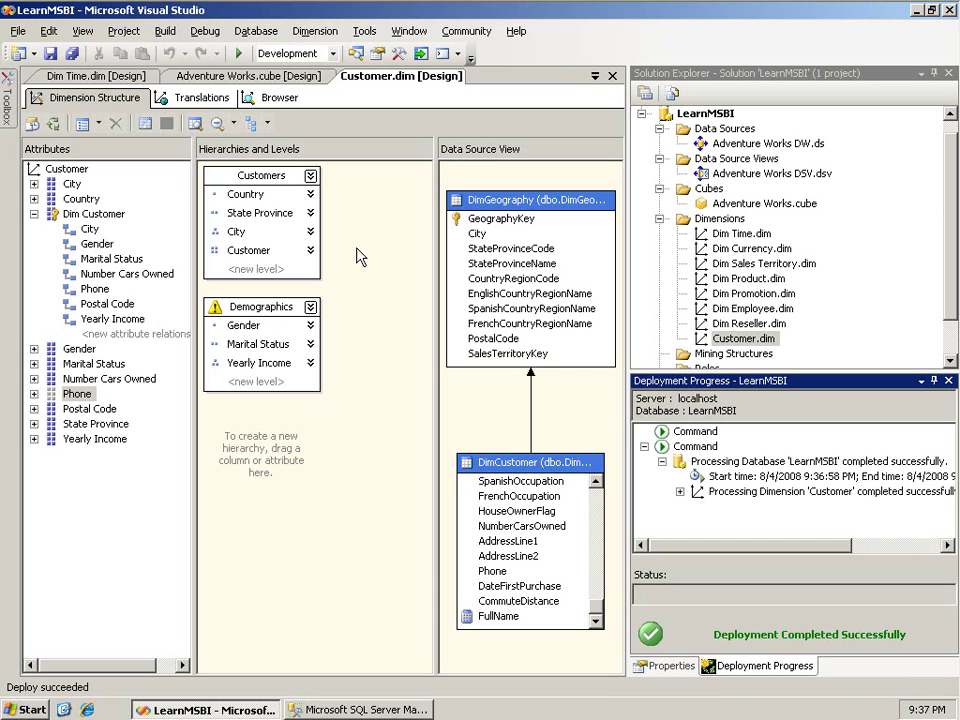
Step: Browse the Adventure Works cube and examine the Geography and Demographics folders of the Customer dimension
left_click(235, 78)
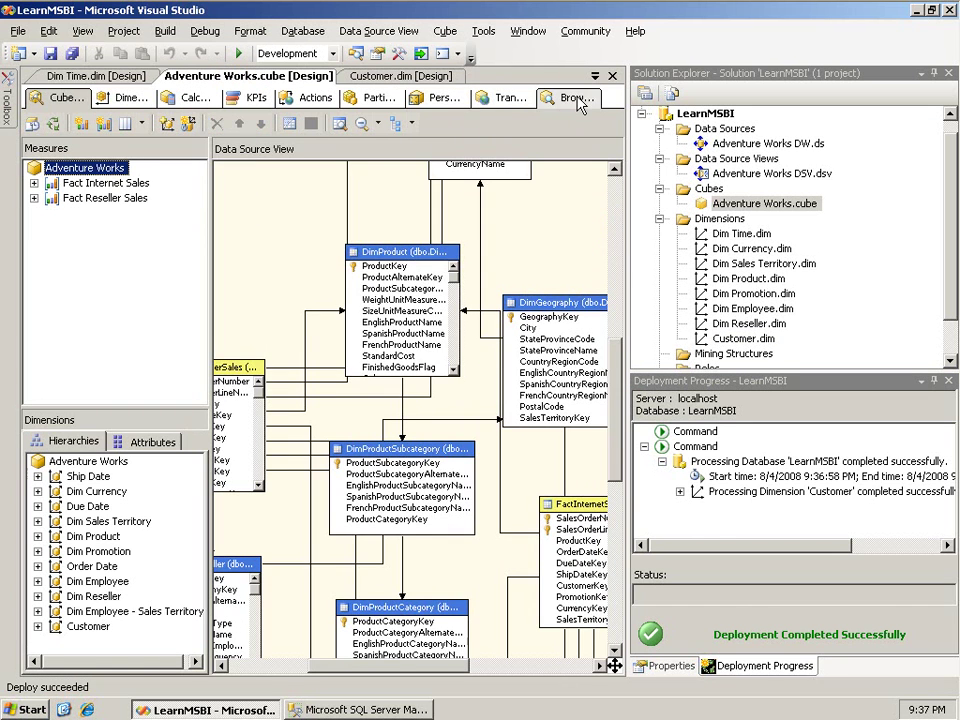
left_click(575, 97)
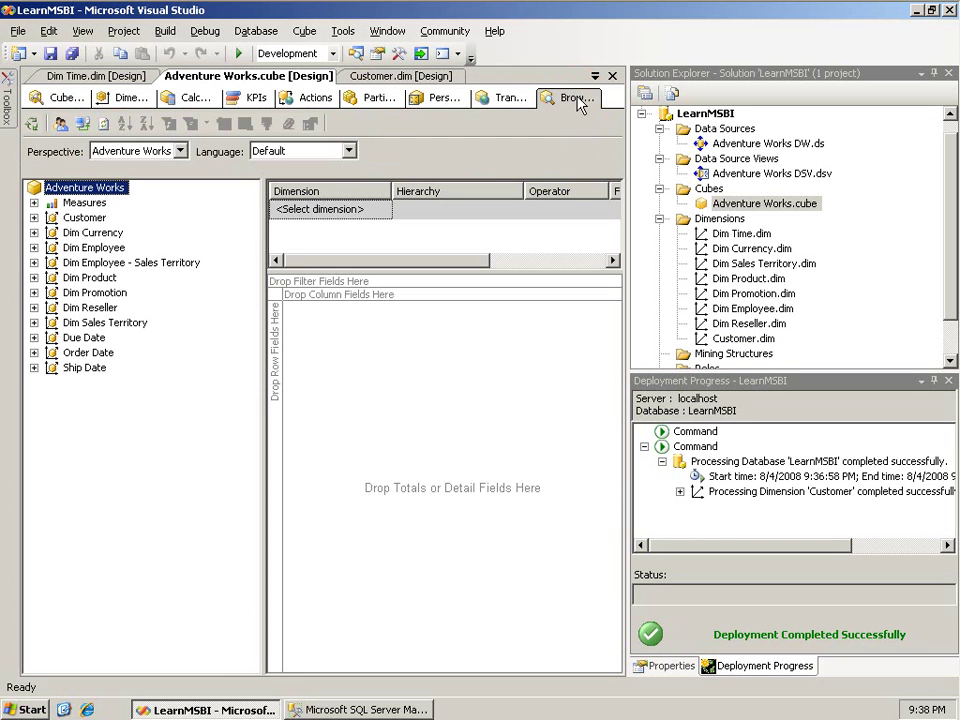
left_click(33, 217)
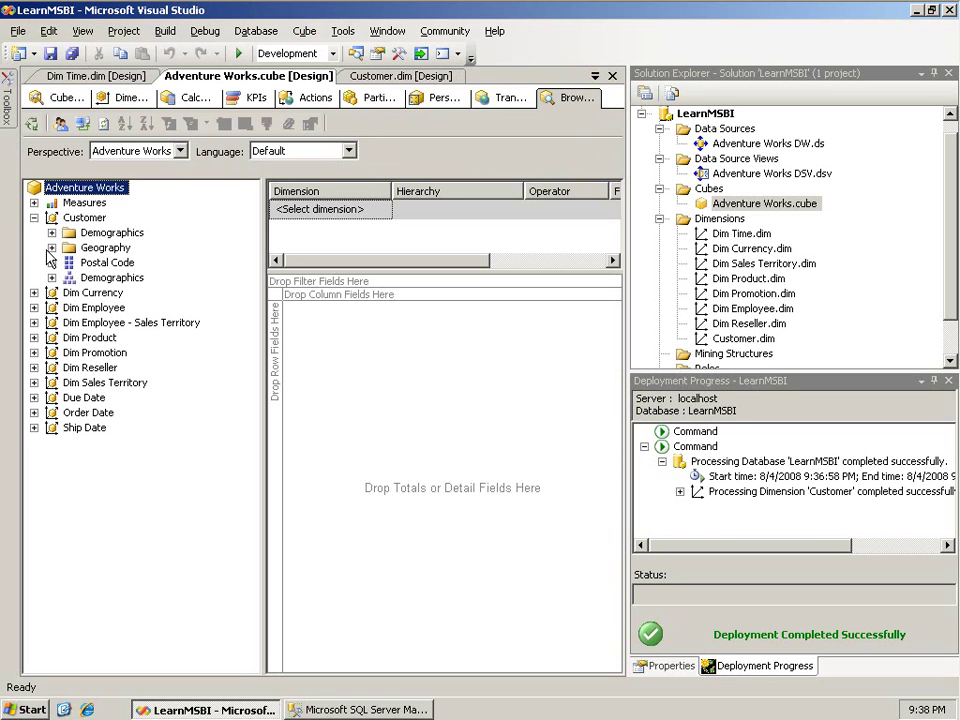
left_click(51, 248)
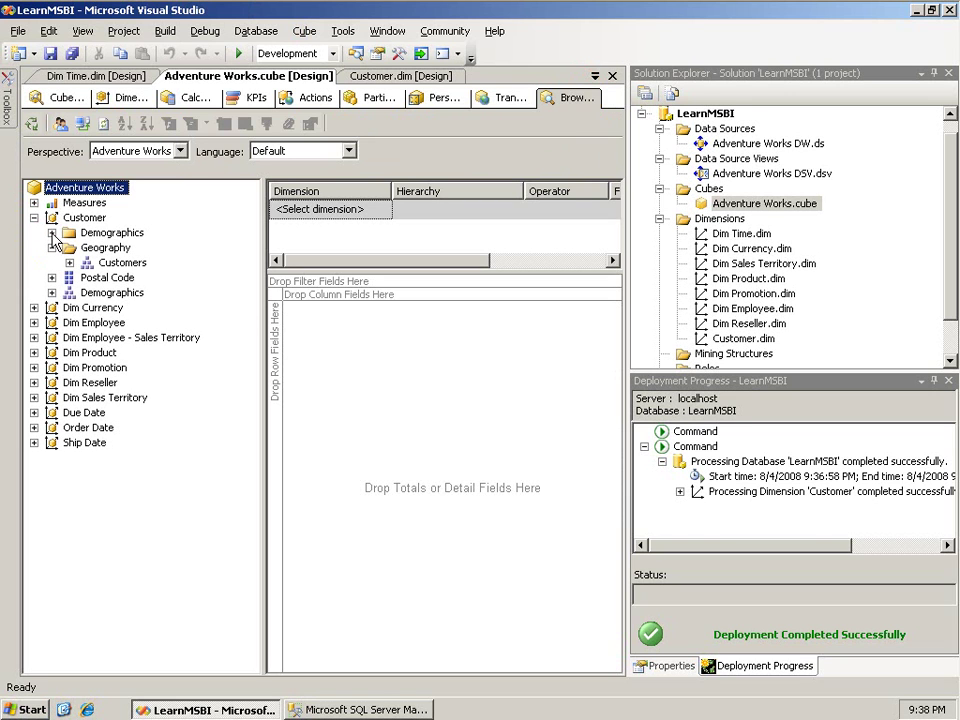
left_click(51, 233)
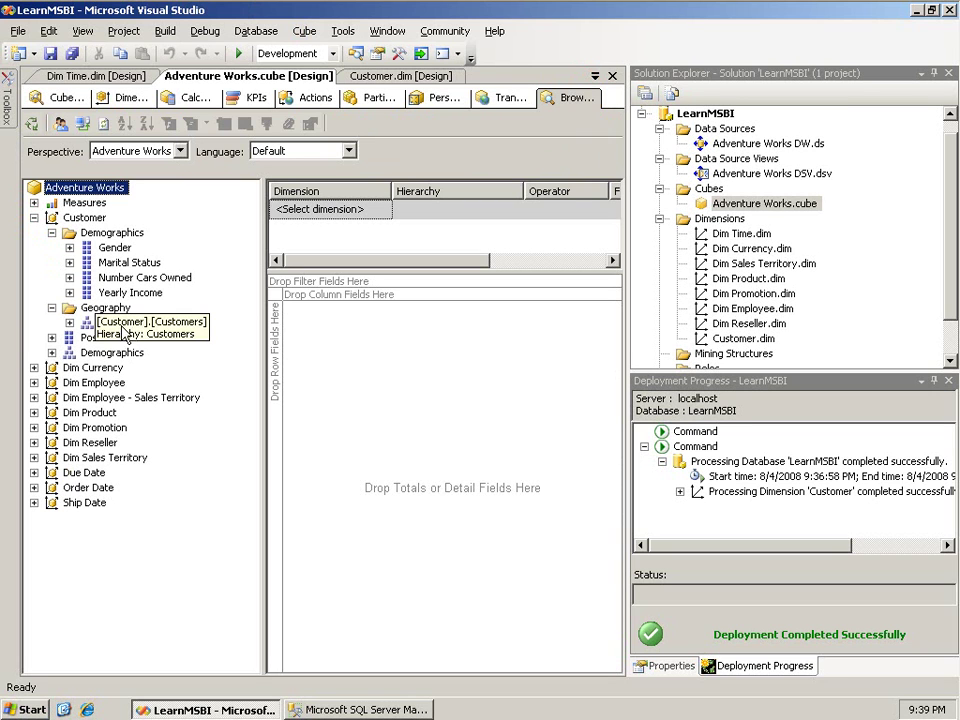
Step: Place the Customers hierarchy on the rows and drill down through Australia and New South Wales to the customers in Darlinghurst, widening the browser area
left_click_drag(116, 330, 278, 342)
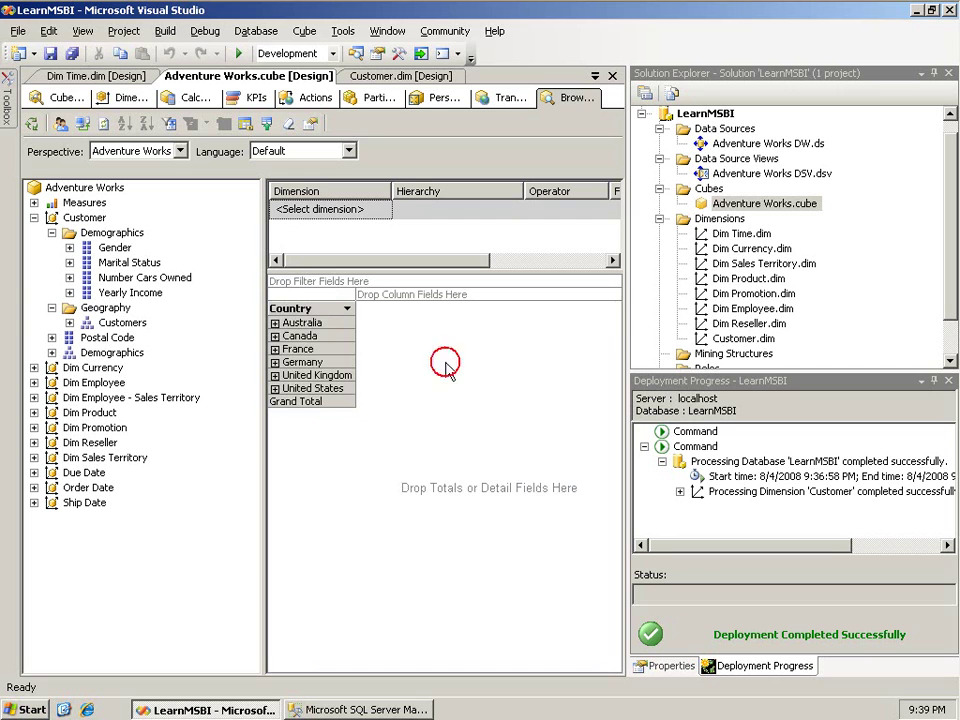
left_click(275, 323)
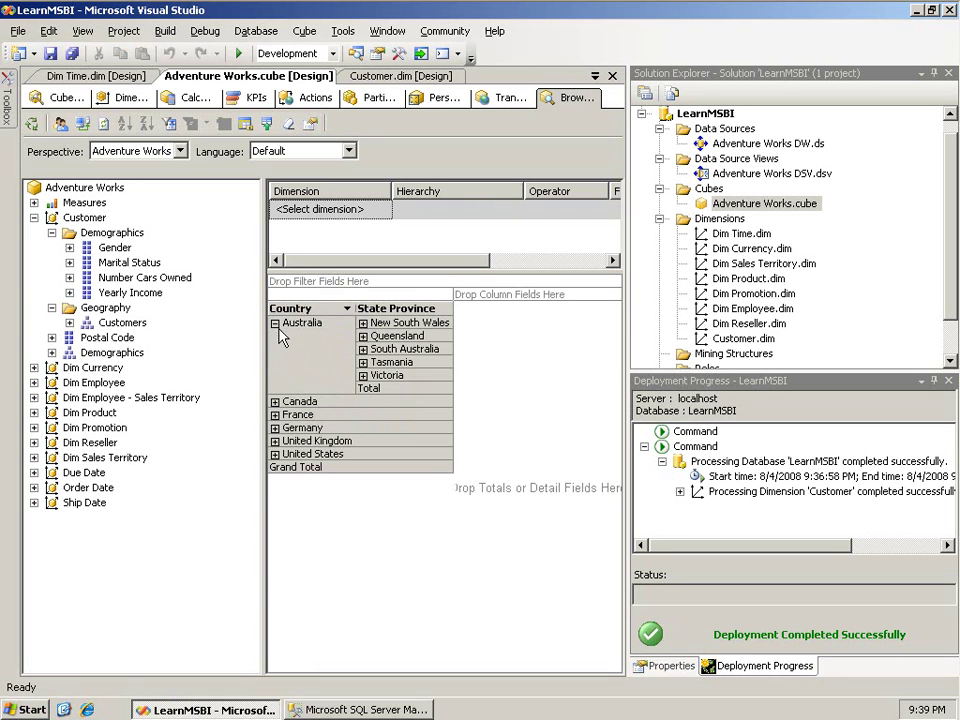
left_click(363, 323)
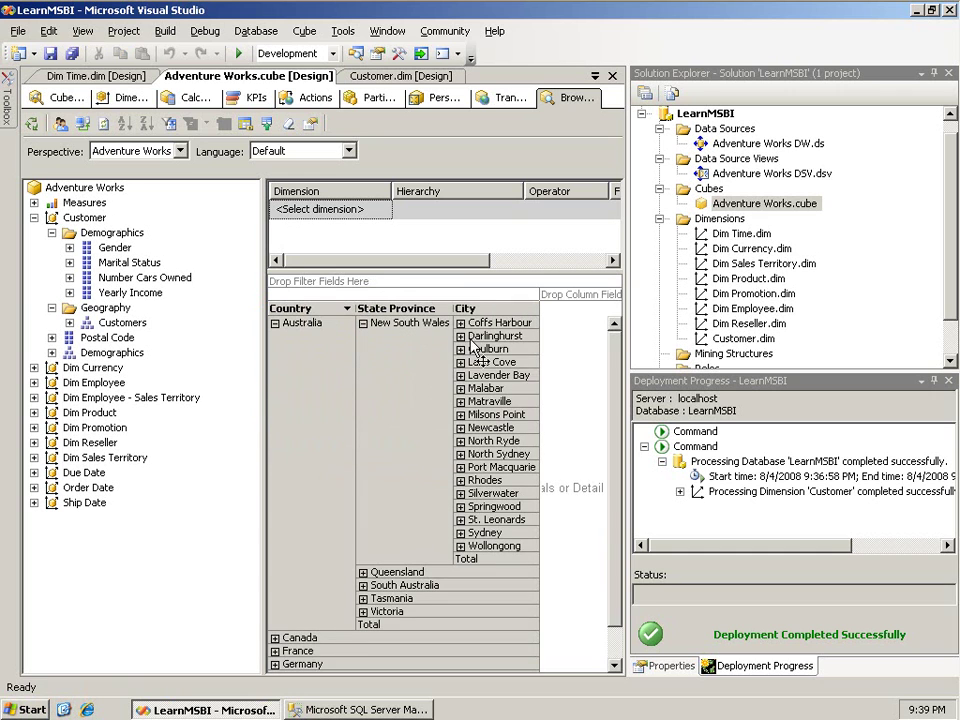
left_click(461, 336)
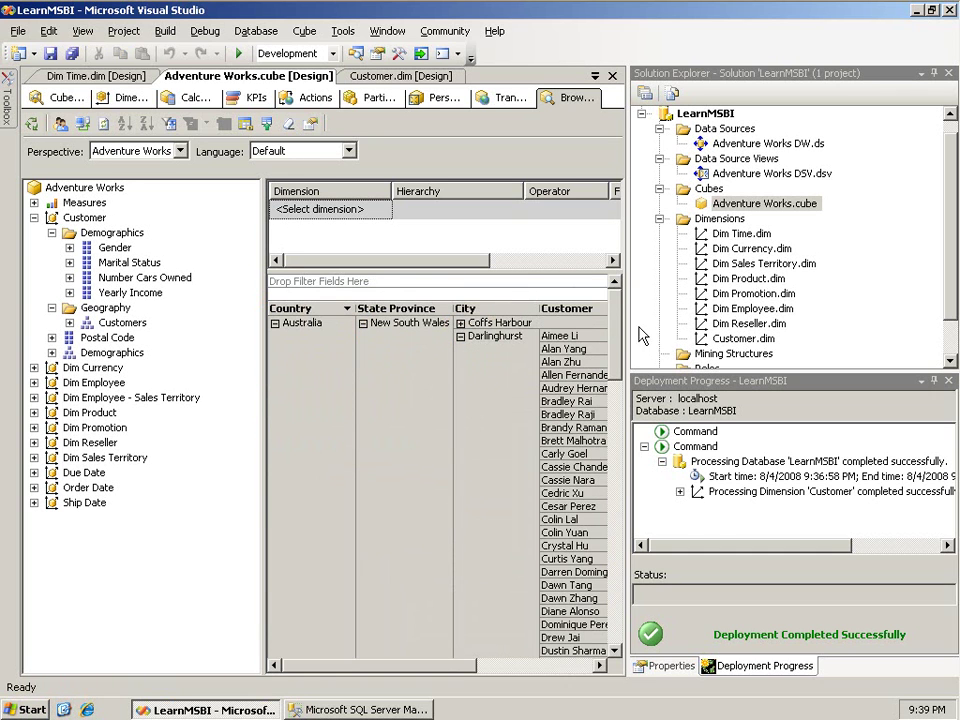
left_click_drag(628, 306, 896, 315)
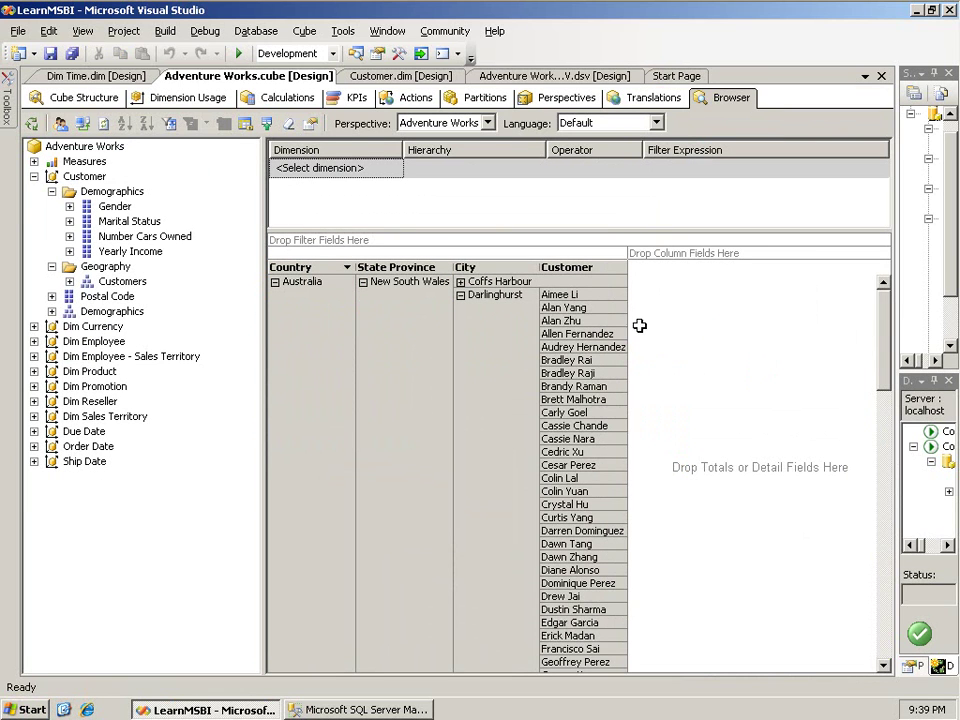
Step: Show all member properties in screen tips for the Customer level and inspect the tip of a customer in Darlinghurst
left_click(564, 322)
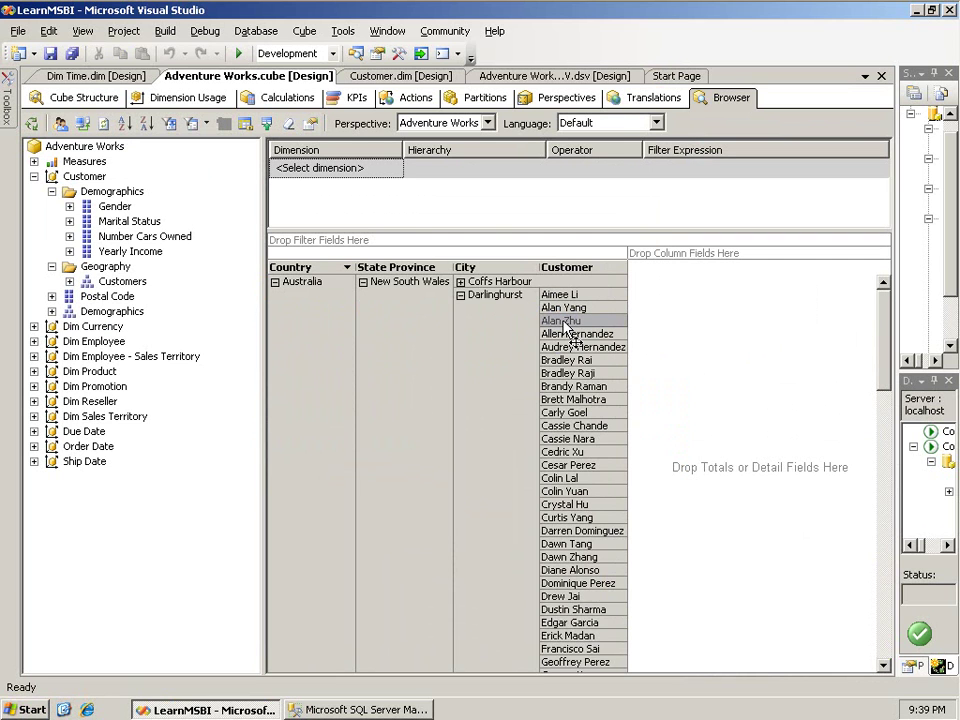
right_click(566, 326)
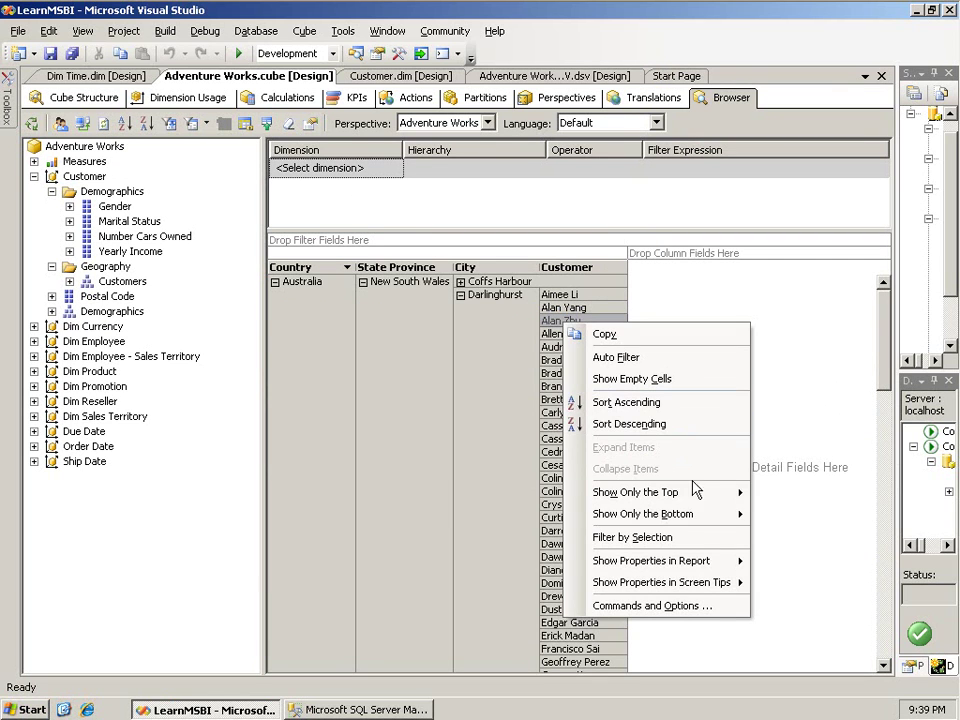
mouse_move(708, 594)
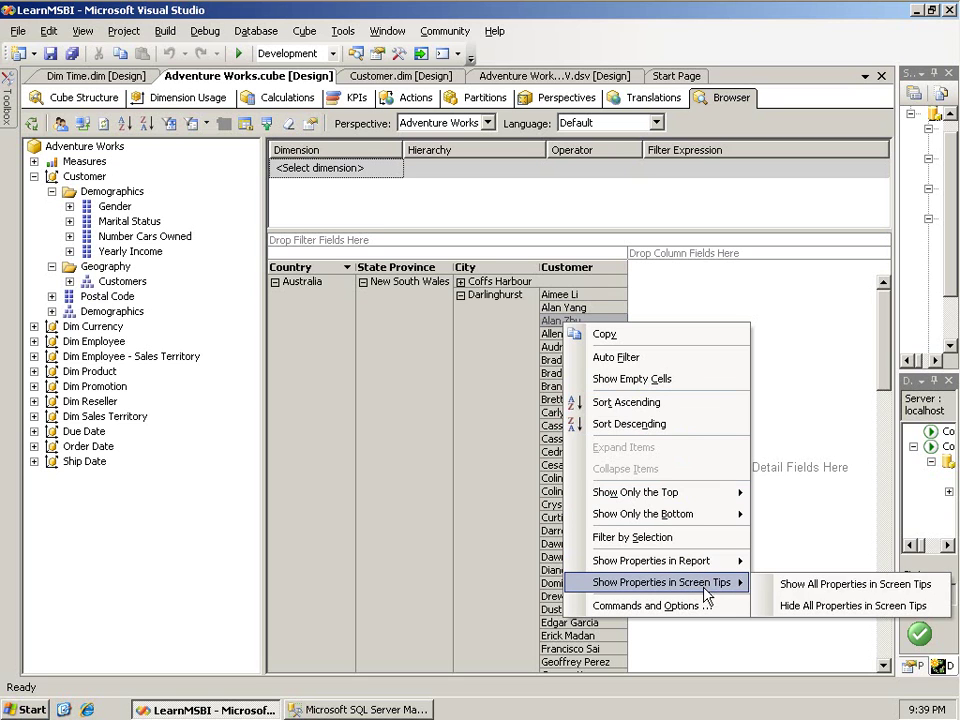
left_click(813, 590)
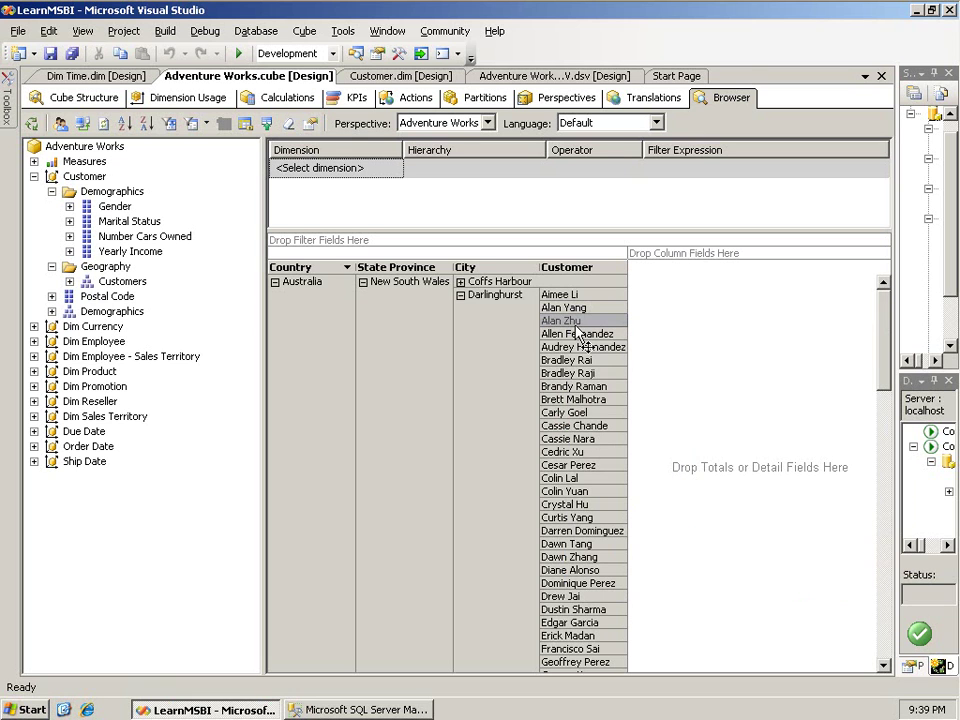
mouse_move(572, 326)
mouse_move(570, 362)
left_click_drag(88, 222, 553, 392)
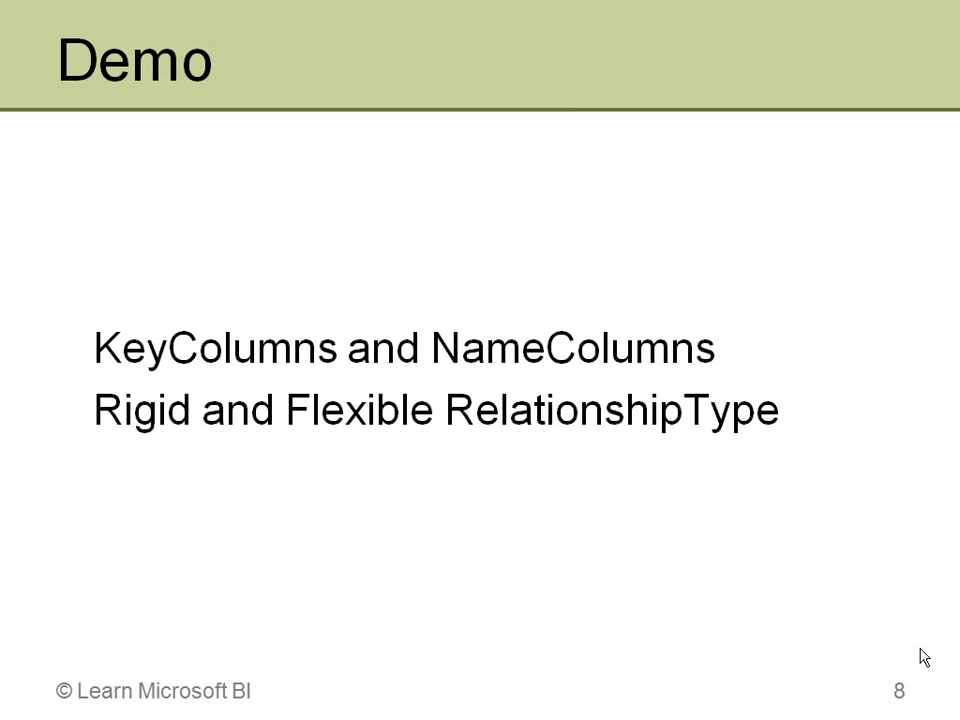
key("Right")
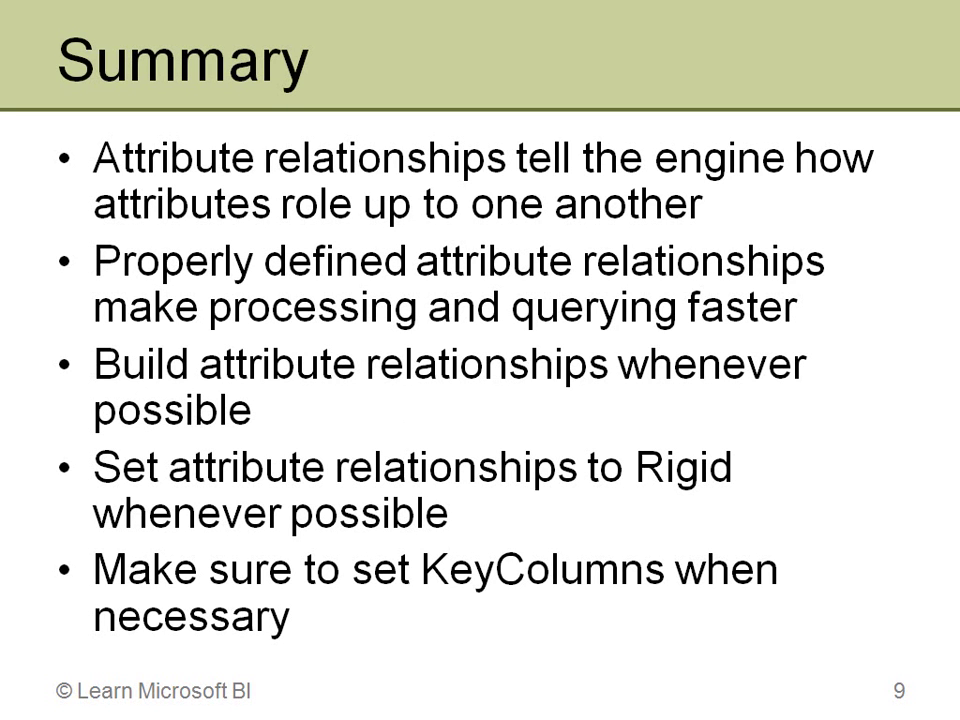